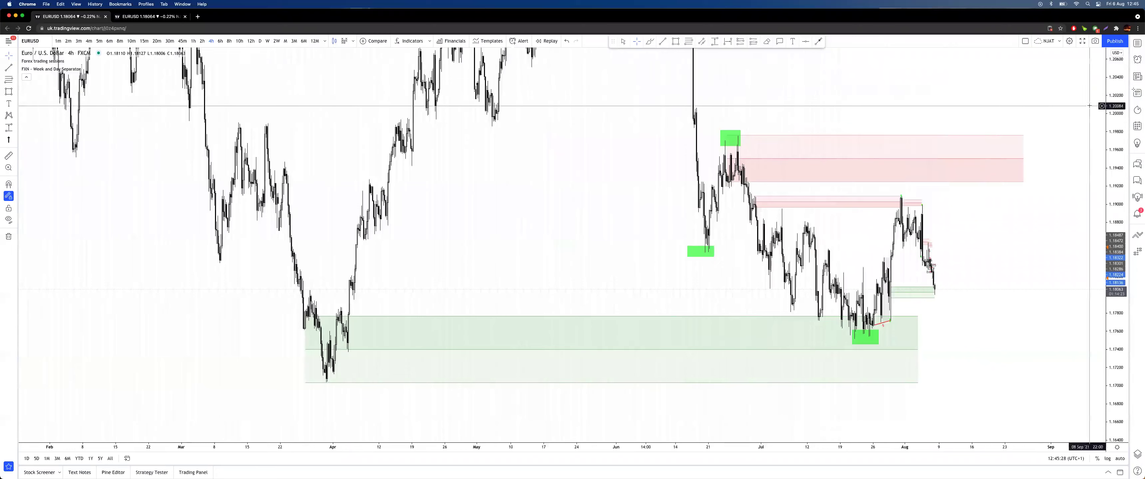
# Step: Brush freehand marks around the start of the smaller red zone and the price drop beneath it, and undo both
pyautogui.scroll(5, 934, 139)
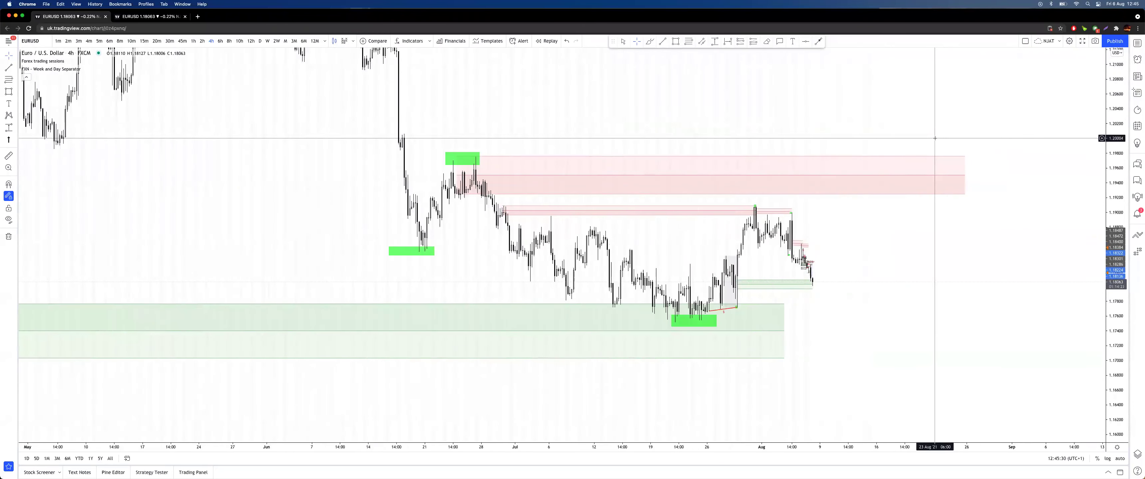
pyautogui.scroll(1, 934, 139)
pyautogui.moveTo(1115, 334); pyautogui.dragTo(1115, 220)
pyautogui.moveTo(874, 234); pyautogui.dragTo(932, 221)
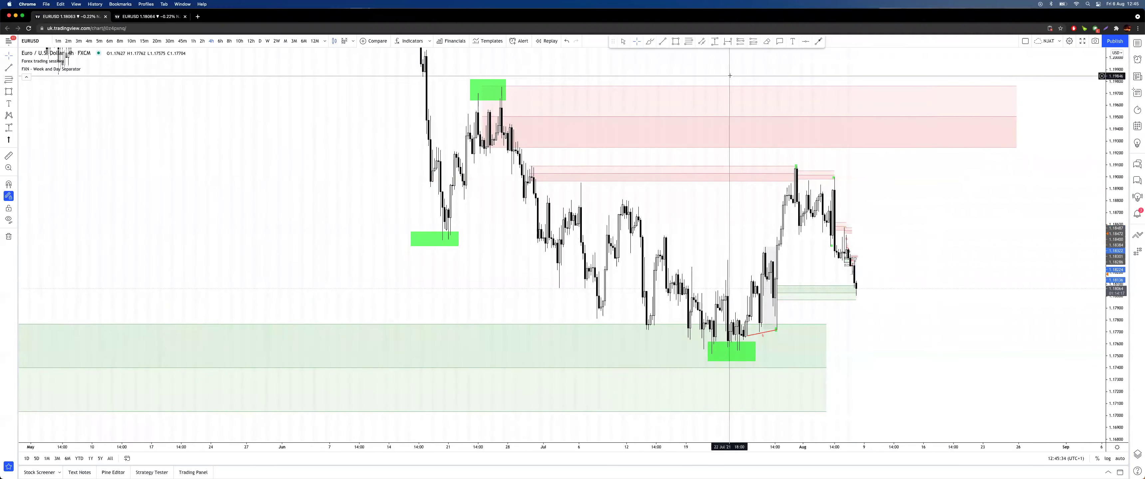
pyautogui.hscroll(3, 729, 75)
pyautogui.click(649, 40)
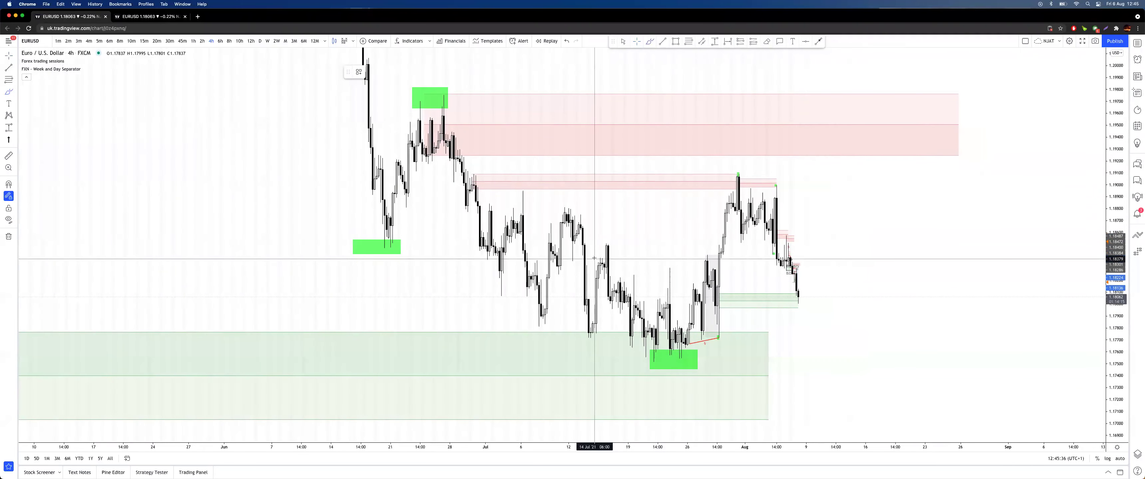
pyautogui.moveTo(484, 170)
pyautogui.mouseDown()
pyautogui.moveTo(468, 197)
pyautogui.moveTo(480, 192)
pyautogui.moveTo(491, 175)
pyautogui.moveTo(457, 191)
pyautogui.moveTo(474, 182)
pyautogui.mouseUp()
pyautogui.moveTo(489, 240); pyautogui.dragTo(494, 246)
pyautogui.press('super+z')
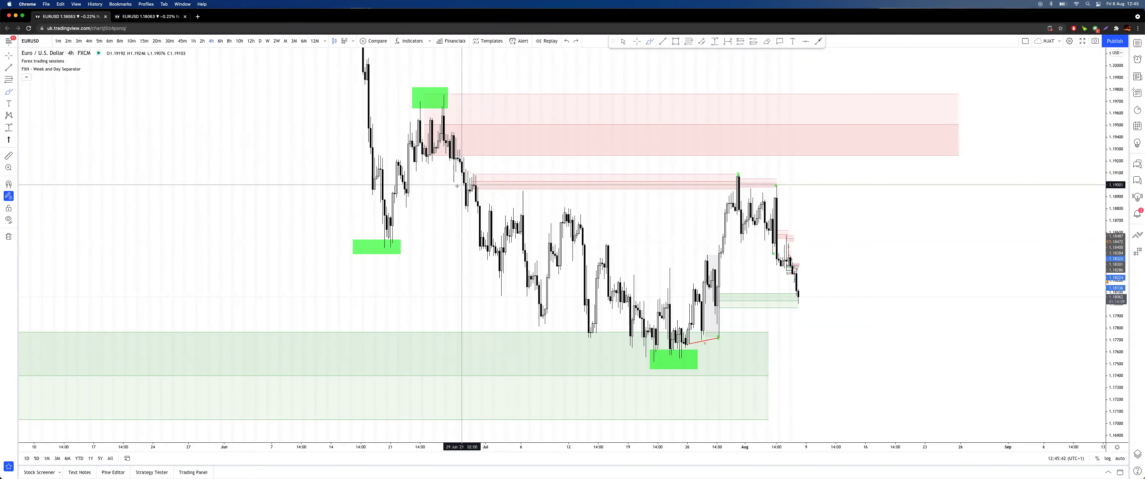
pyautogui.press('super+z')
pyautogui.press('Escape')
# Step: Sketch a row of candlesticks with the brush in the empty area before the June drop and circle them
pyautogui.moveTo(658, 91); pyautogui.dragTo(647, 102)
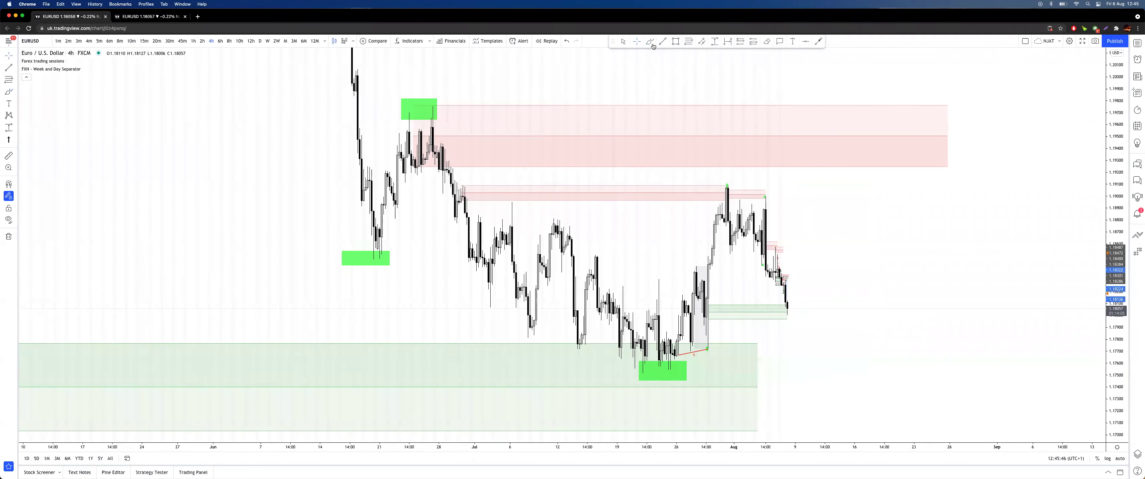
pyautogui.moveTo(159, 214)
pyautogui.mouseDown()
pyautogui.moveTo(231, 212)
pyautogui.moveTo(203, 262)
pyautogui.mouseUp()
pyautogui.moveTo(261, 221); pyautogui.dragTo(301, 271)
pyautogui.moveTo(256, 198)
pyautogui.mouseDown()
pyautogui.moveTo(261, 264)
pyautogui.moveTo(230, 267)
pyautogui.moveTo(238, 199)
pyautogui.moveTo(260, 197)
pyautogui.mouseUp()
pyautogui.moveTo(305, 220)
pyautogui.mouseDown()
pyautogui.moveTo(314, 301)
pyautogui.moveTo(337, 326)
pyautogui.moveTo(324, 225)
pyautogui.moveTo(300, 216)
pyautogui.mouseUp()
pyautogui.moveTo(197, 348)
pyautogui.mouseDown()
pyautogui.moveTo(200, 288)
pyautogui.moveTo(218, 270)
pyautogui.moveTo(229, 343)
pyautogui.moveTo(194, 345)
pyautogui.moveTo(261, 269)
pyautogui.mouseUp()
pyautogui.moveTo(240, 322); pyautogui.dragTo(271, 320)
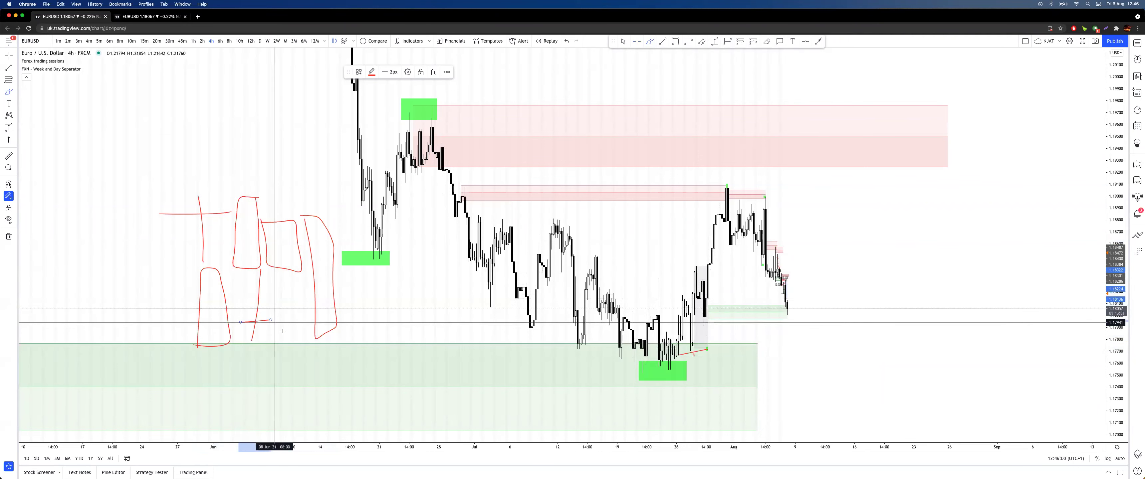
pyautogui.moveTo(320, 205)
pyautogui.mouseDown()
pyautogui.moveTo(131, 210)
pyautogui.moveTo(291, 182)
pyautogui.mouseUp()
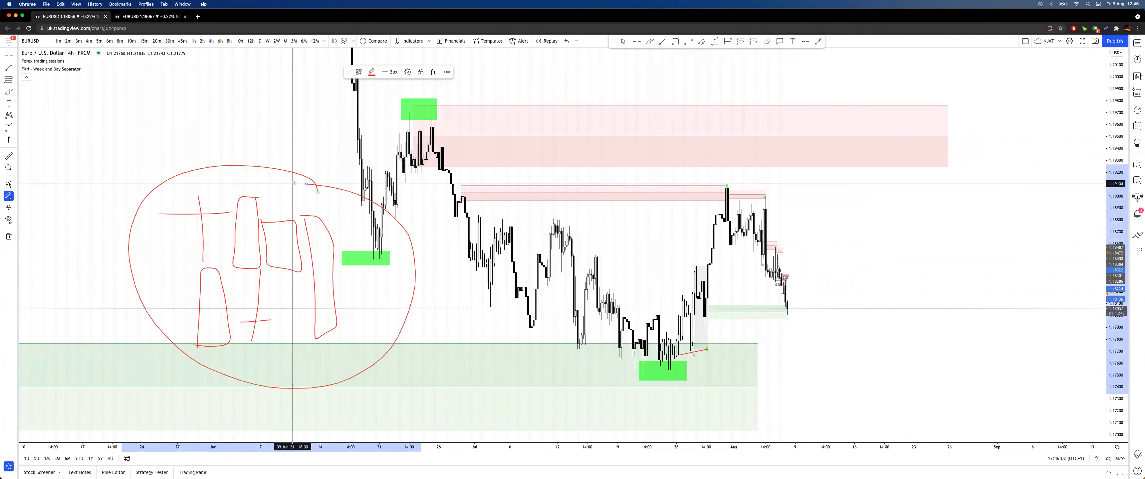
pyautogui.press('super+z')
# Step: Sketch a zigzag between two horizontal lines above the candlestick sketches, with a falling stroke leaving the range
pyautogui.moveTo(148, 101)
pyautogui.mouseDown()
pyautogui.moveTo(162, 141)
pyautogui.moveTo(168, 92)
pyautogui.moveTo(187, 143)
pyautogui.moveTo(205, 72)
pyautogui.moveTo(215, 81)
pyautogui.mouseUp()
pyautogui.moveTo(131, 136); pyautogui.dragTo(238, 133)
pyautogui.moveTo(220, 79); pyautogui.dragTo(254, 243)
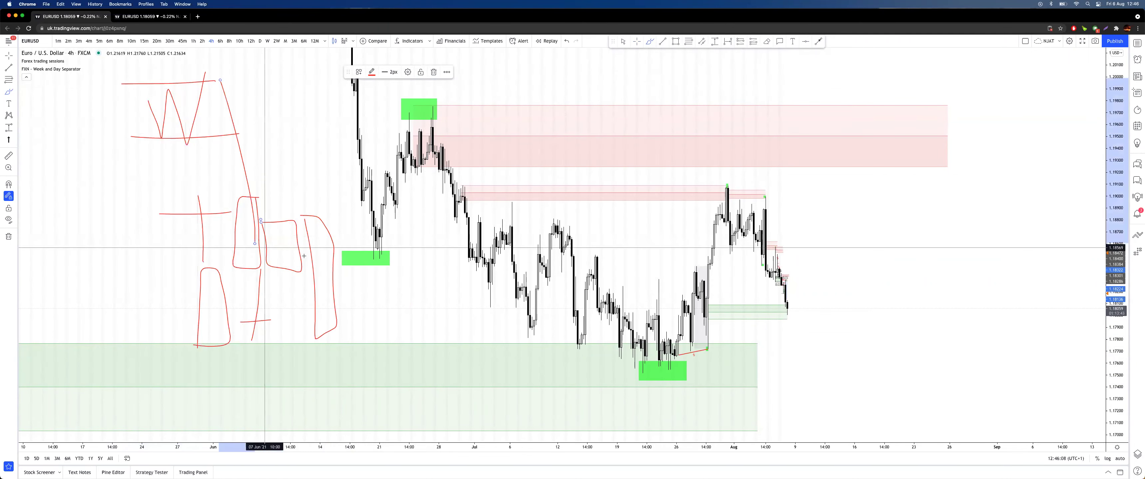
# Step: Undo all the freehand candlestick and range sketches
pyautogui.press('super+z')
pyautogui.press('super+z')
pyautogui.press('super+z')
pyautogui.press('super+z')
pyautogui.press('super+z')
pyautogui.press('super+z')
pyautogui.press('super+z')
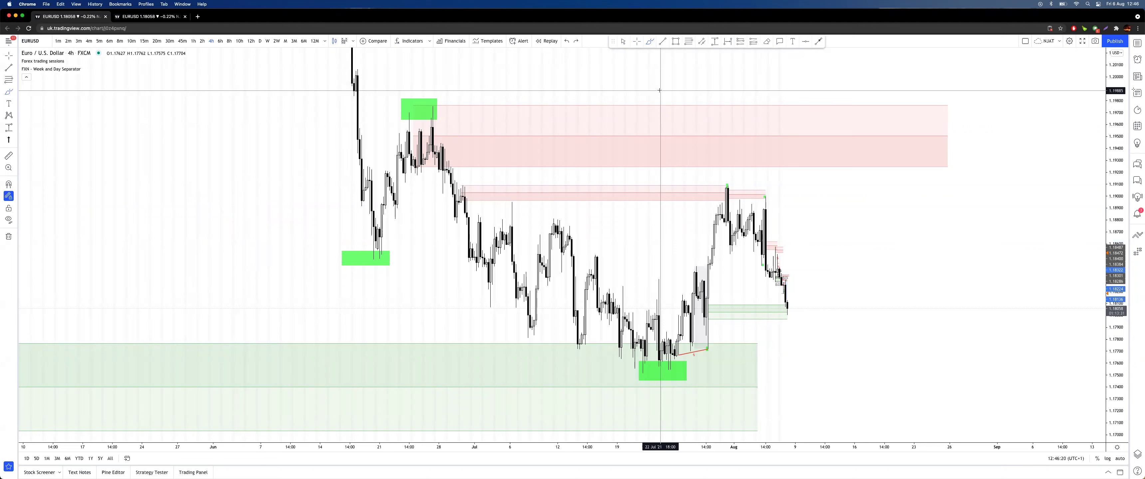
# Step: Circle the start of the smaller red zone with the brush, along with a mark over the decline after it
pyautogui.moveTo(475, 183)
pyautogui.mouseDown()
pyautogui.moveTo(474, 210)
pyautogui.moveTo(471, 183)
pyautogui.mouseUp()
pyautogui.moveTo(506, 225)
pyautogui.mouseDown()
pyautogui.moveTo(519, 172)
pyautogui.moveTo(533, 271)
pyautogui.mouseUp()
pyautogui.press('super+z')
pyautogui.press('super+z')
pyautogui.click(476, 168)
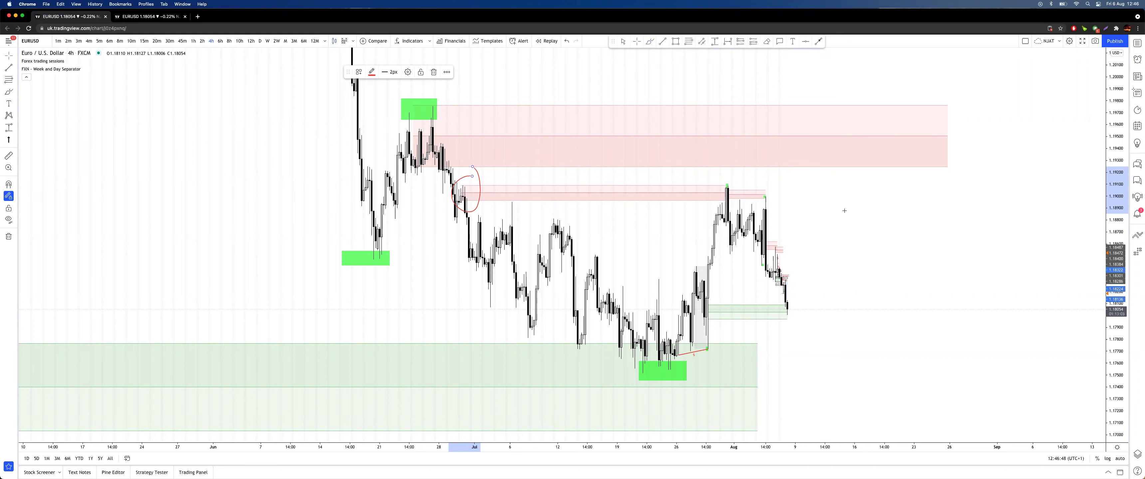
pyautogui.moveTo(844, 210); pyautogui.dragTo(840, 212)
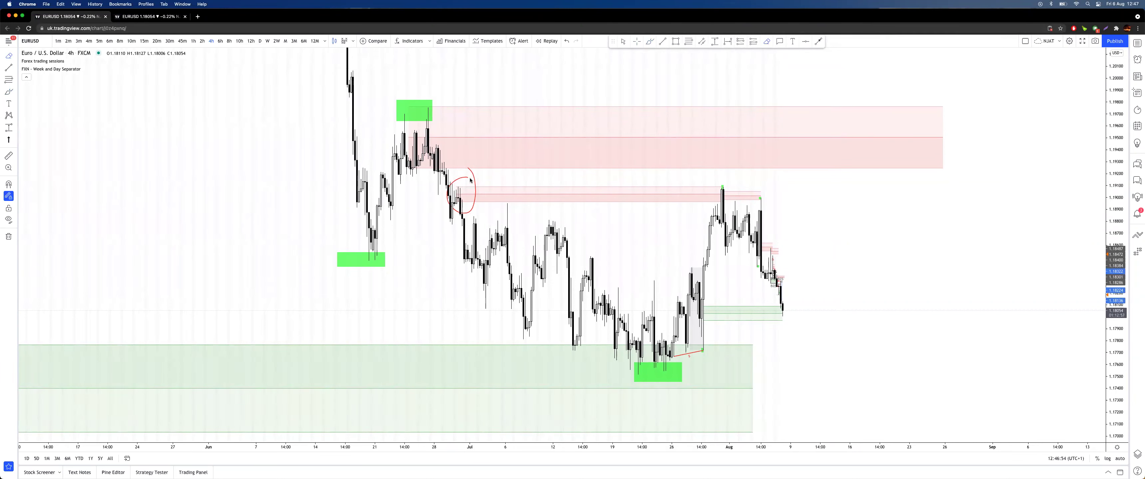
# Step: Circle the candles where the smaller red zone begins and trace the sharp drop out of them, and undo the marks
pyautogui.click(652, 42)
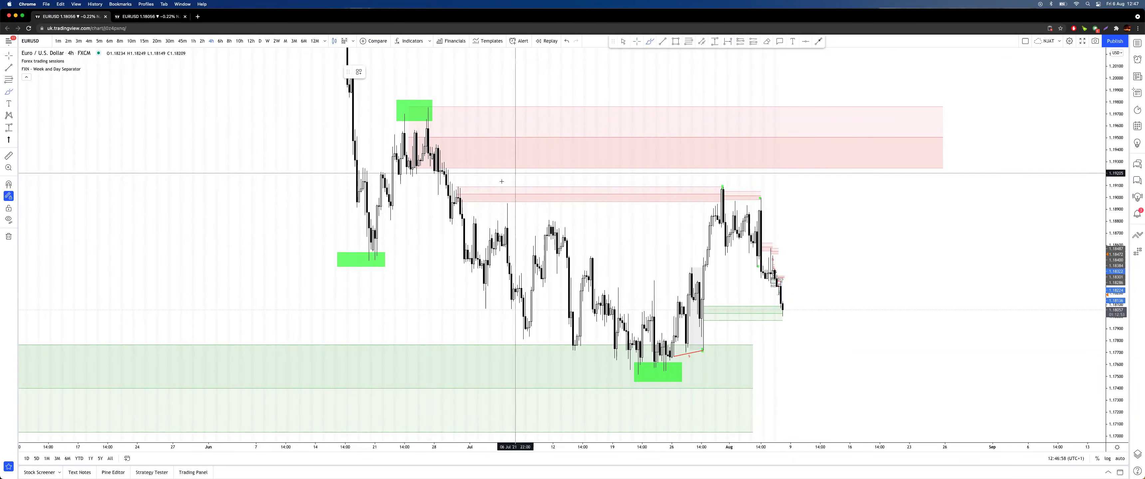
pyautogui.moveTo(466, 181); pyautogui.dragTo(462, 173)
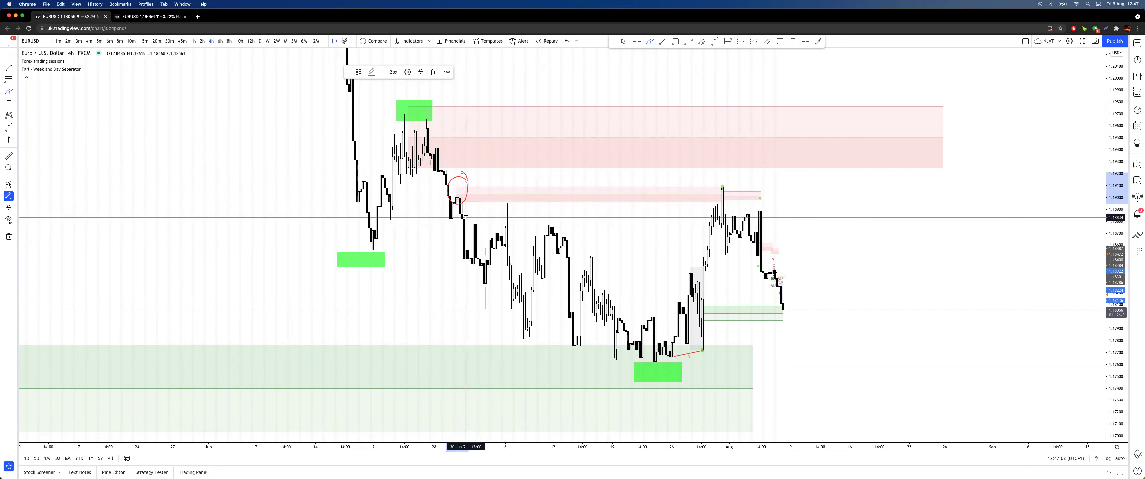
pyautogui.click(649, 41)
pyautogui.moveTo(461, 192); pyautogui.dragTo(473, 266)
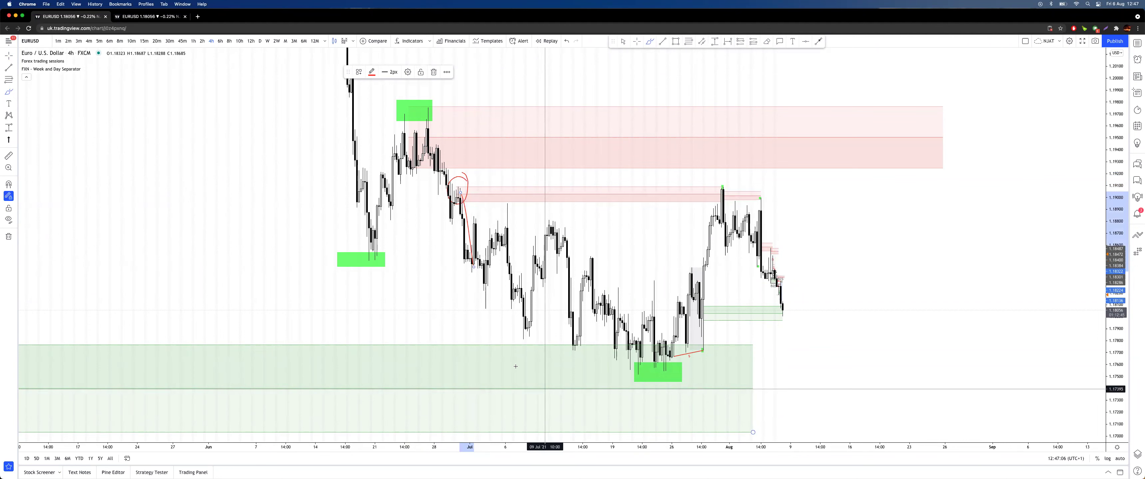
pyautogui.press('super+z')
pyautogui.press('super+z')
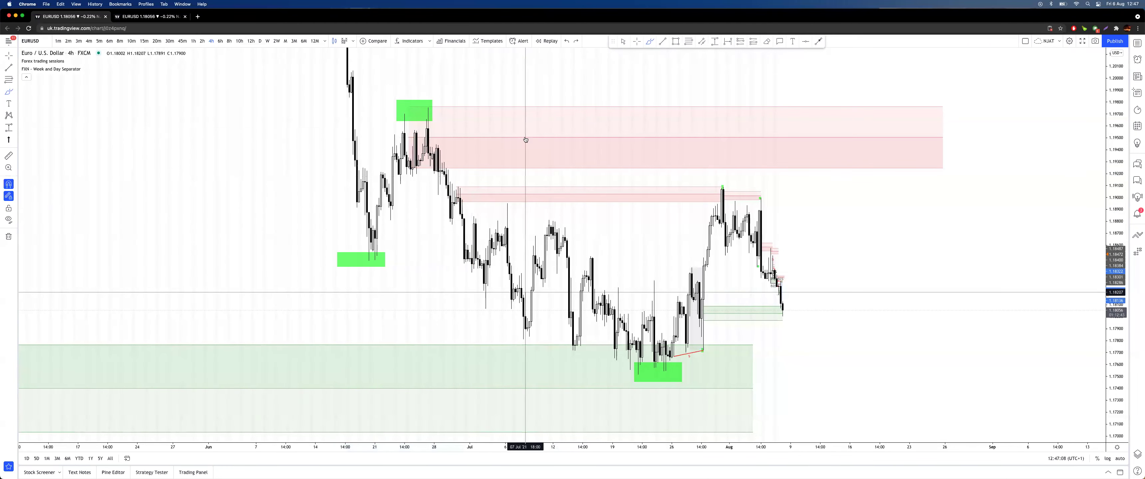
pyautogui.moveTo(466, 181); pyautogui.dragTo(472, 167)
pyautogui.press('super+z')
# Step: Circle the high reaching the smaller red zone around August and mark the reaction down from it, and undo the strokes
pyautogui.moveTo(737, 185)
pyautogui.mouseDown()
pyautogui.moveTo(749, 182)
pyautogui.moveTo(727, 169)
pyautogui.mouseUp()
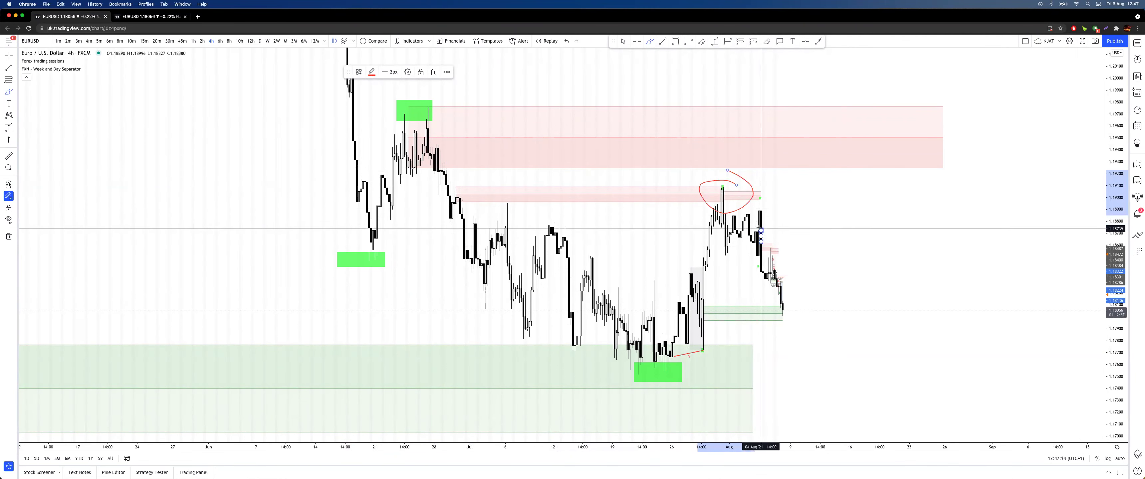
pyautogui.moveTo(740, 227); pyautogui.dragTo(743, 228)
pyautogui.moveTo(722, 181); pyautogui.dragTo(731, 257)
pyautogui.press('super+z')
pyautogui.press('super+z')
pyautogui.press('super+z')
# Step: Mark both highs at the smaller red zone, the range lines between them and a long falling projection, and undo them
pyautogui.moveTo(726, 183); pyautogui.dragTo(731, 176)
pyautogui.moveTo(731, 251)
pyautogui.mouseDown()
pyautogui.moveTo(723, 261)
pyautogui.moveTo(737, 248)
pyautogui.moveTo(770, 262)
pyautogui.mouseUp()
pyautogui.moveTo(766, 187)
pyautogui.mouseDown()
pyautogui.moveTo(780, 201)
pyautogui.moveTo(769, 197)
pyautogui.moveTo(813, 381)
pyautogui.mouseUp()
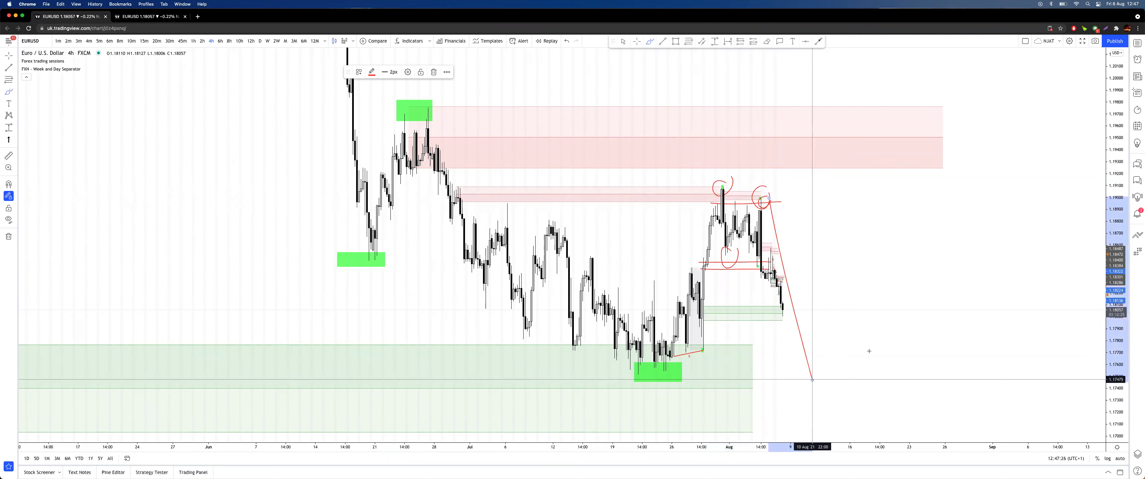
pyautogui.press('super+z')
pyautogui.press('super+z')
pyautogui.press('super+z')
# Step: Circle the whole early-August consolidation and trace the fall out of it, and undo both strokes
pyautogui.moveTo(773, 190)
pyautogui.mouseDown()
pyautogui.moveTo(713, 187)
pyautogui.moveTo(709, 247)
pyautogui.moveTo(787, 251)
pyautogui.moveTo(789, 221)
pyautogui.moveTo(768, 191)
pyautogui.mouseUp()
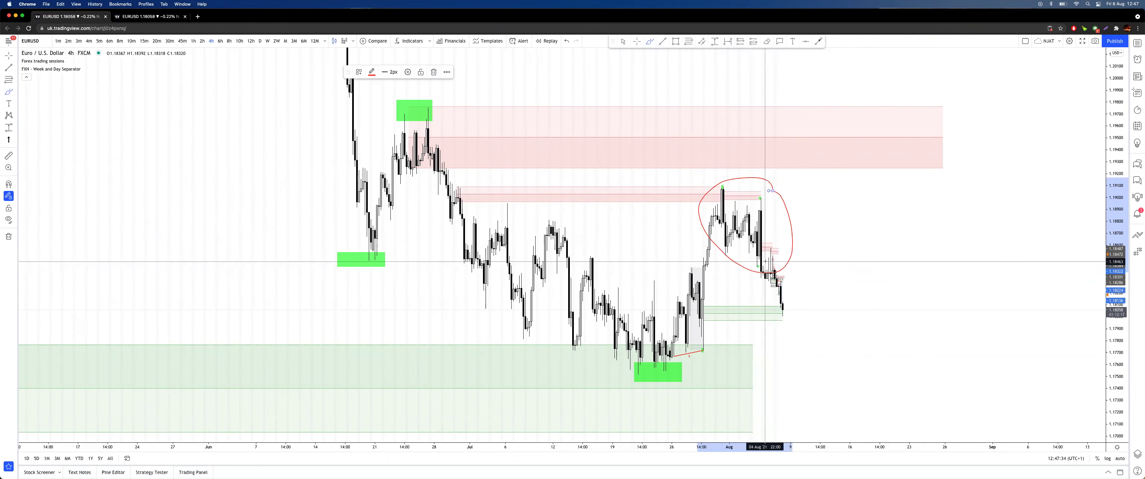
pyautogui.moveTo(767, 241); pyautogui.dragTo(808, 348)
pyautogui.press('super+z')
pyautogui.press('super+z')
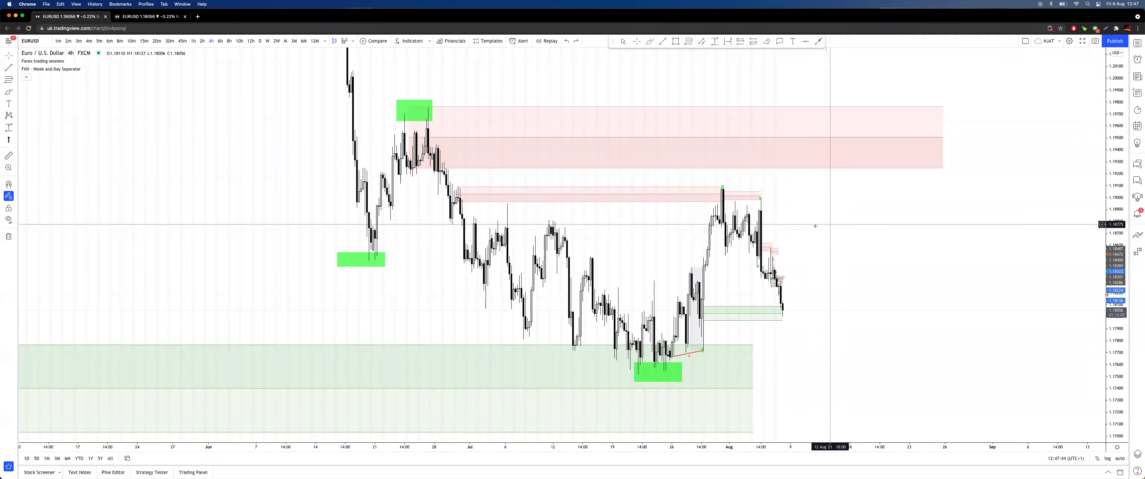
# Step: Switch the EURUSD chart to the daily timeframe
pyautogui.moveTo(815, 226); pyautogui.dragTo(802, 225)
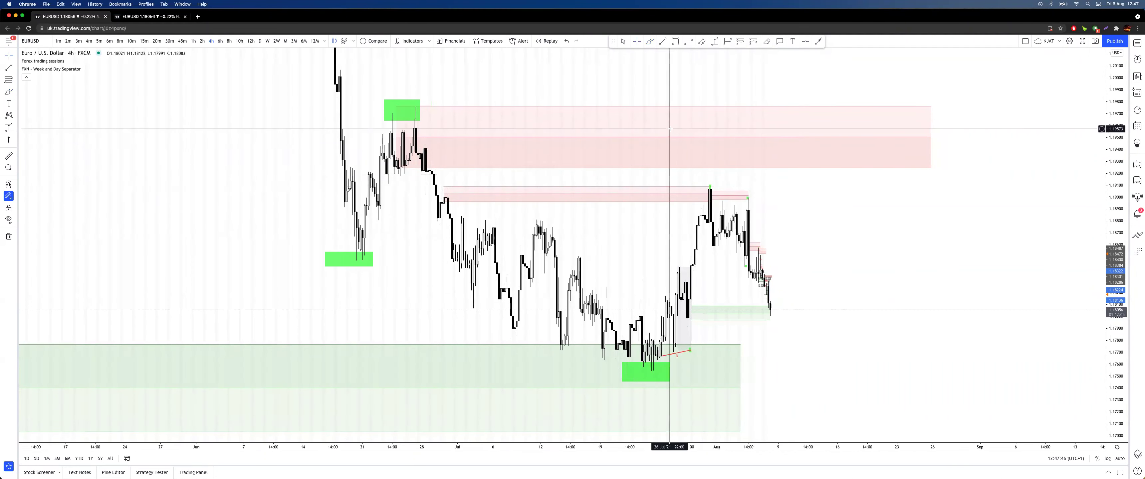
pyautogui.moveTo(654, 84); pyautogui.dragTo(625, 87)
pyautogui.click(261, 41)
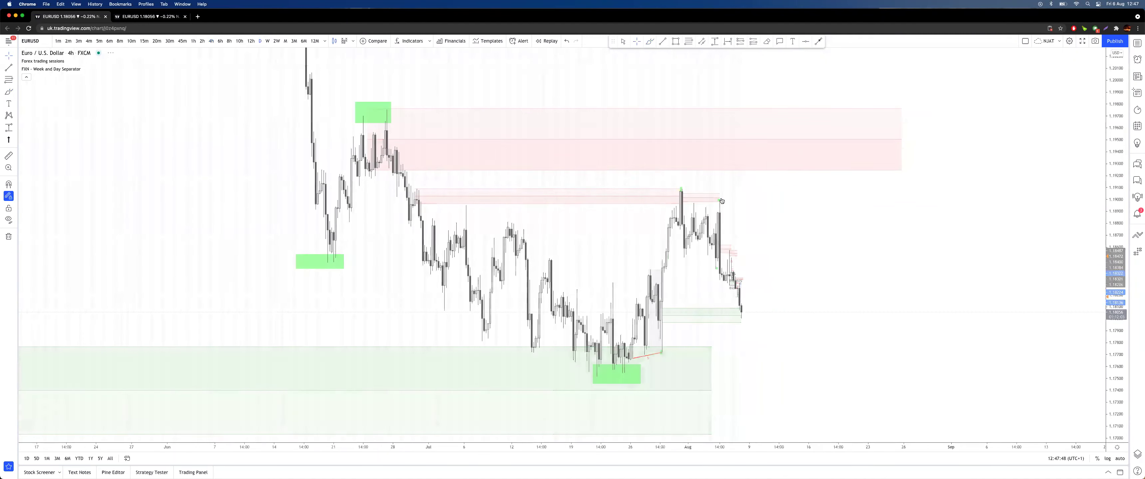
pyautogui.moveTo(928, 114); pyautogui.dragTo(695, 153)
pyautogui.scroll(6, 711, 177)
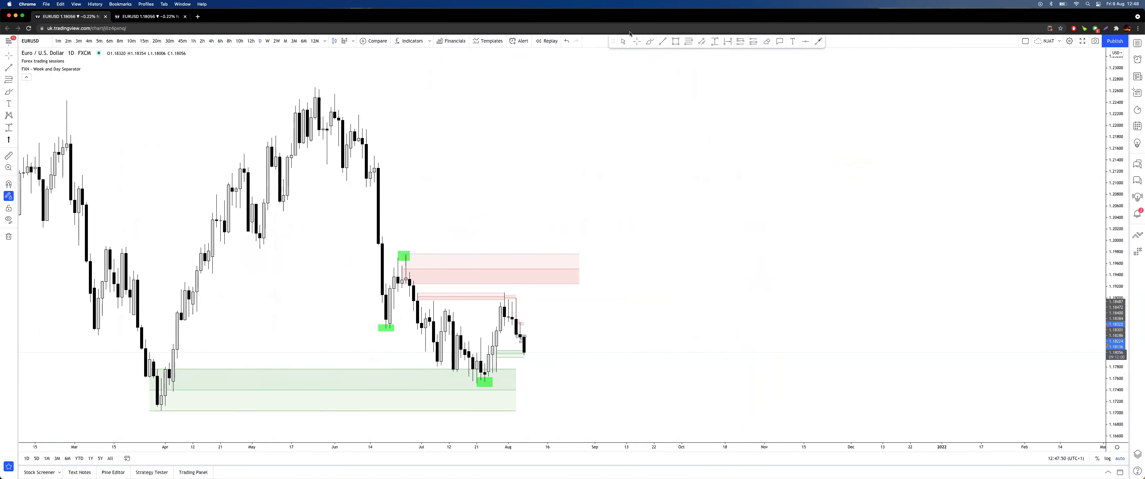
pyautogui.moveTo(532, 237); pyautogui.dragTo(686, 186)
# Step: On the daily chart, circle the late-June high, trace the drop from it and mark the earlier swing low with a line
pyautogui.moveTo(567, 272)
pyautogui.mouseDown()
pyautogui.moveTo(570, 312)
pyautogui.moveTo(563, 267)
pyautogui.moveTo(565, 284)
pyautogui.mouseUp()
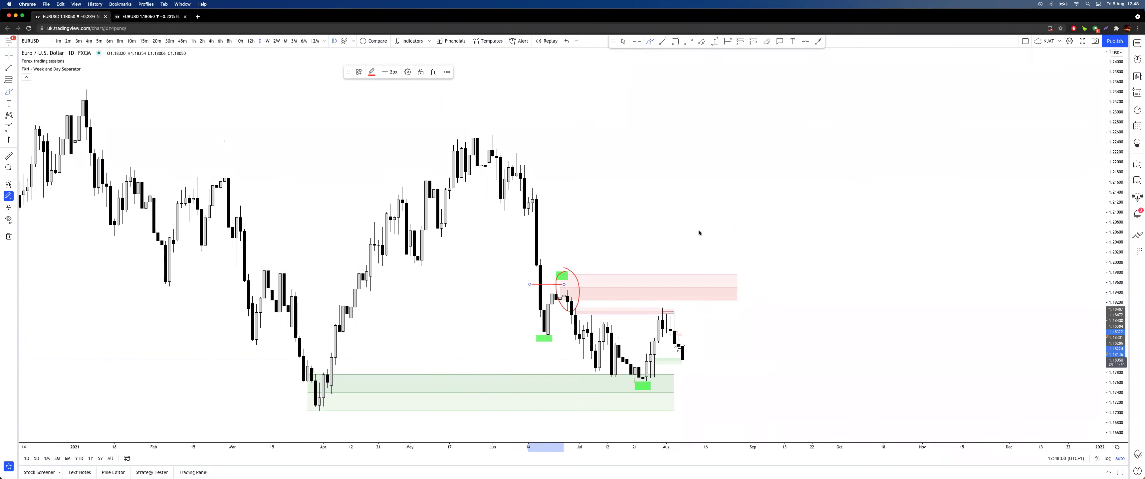
pyautogui.moveTo(630, 382); pyautogui.dragTo(630, 383)
pyautogui.moveTo(523, 334); pyautogui.dragTo(599, 337)
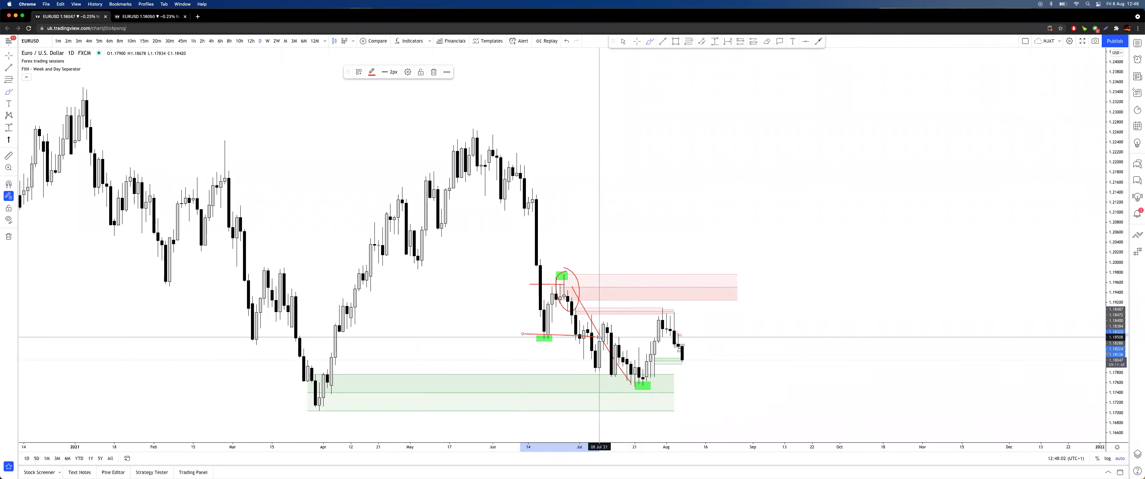
pyautogui.moveTo(575, 271)
pyautogui.mouseDown()
pyautogui.moveTo(552, 269)
pyautogui.moveTo(571, 264)
pyautogui.mouseUp()
# Step: Circle the late-July low and the high at the smaller red zone, trace a falling projection, and undo the marks
pyautogui.moveTo(645, 376)
pyautogui.mouseDown()
pyautogui.moveTo(653, 389)
pyautogui.moveTo(646, 370)
pyautogui.moveTo(628, 390)
pyautogui.moveTo(650, 378)
pyautogui.mouseUp()
pyautogui.press('super+z')
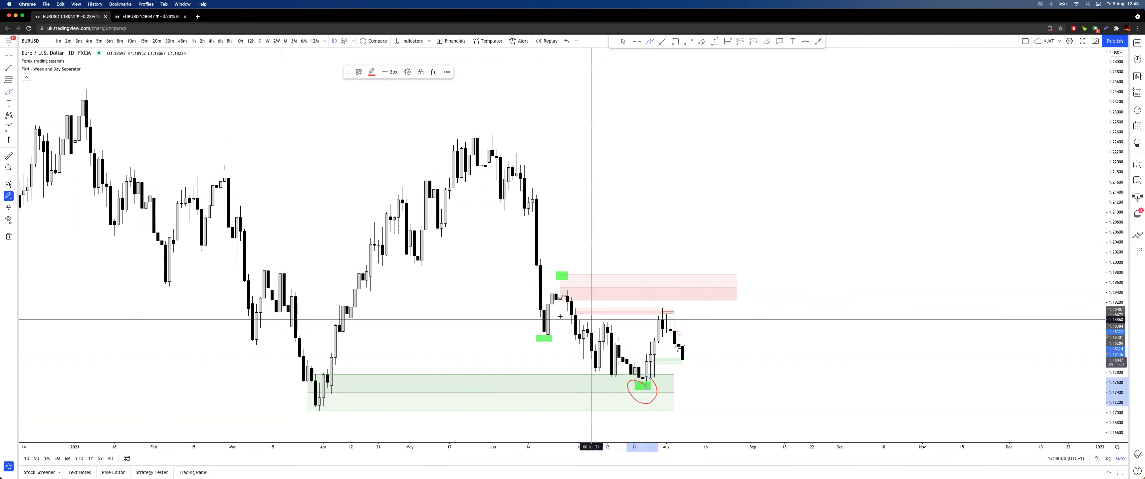
pyautogui.moveTo(659, 307)
pyautogui.mouseDown()
pyautogui.moveTo(649, 313)
pyautogui.moveTo(720, 421)
pyautogui.mouseUp()
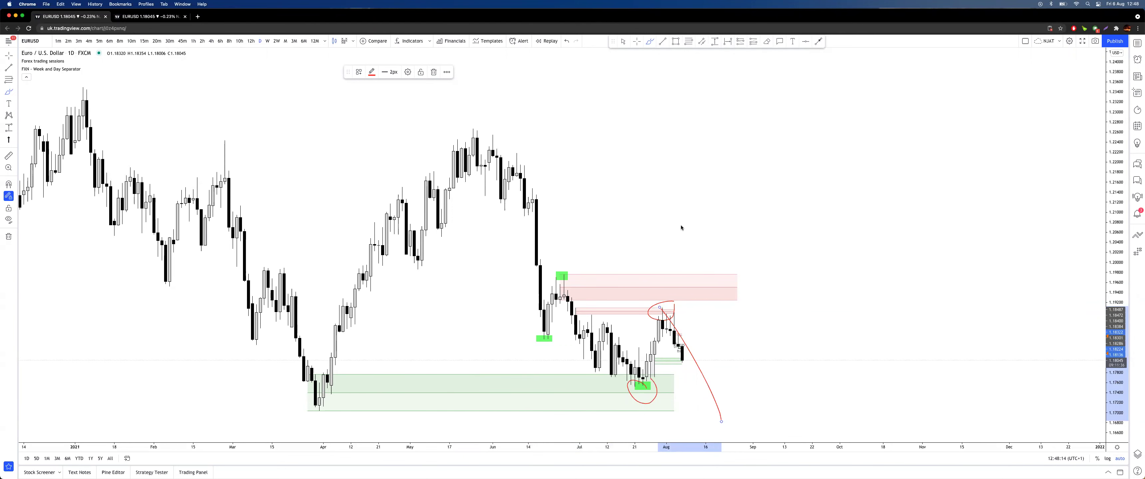
pyautogui.press('super+z')
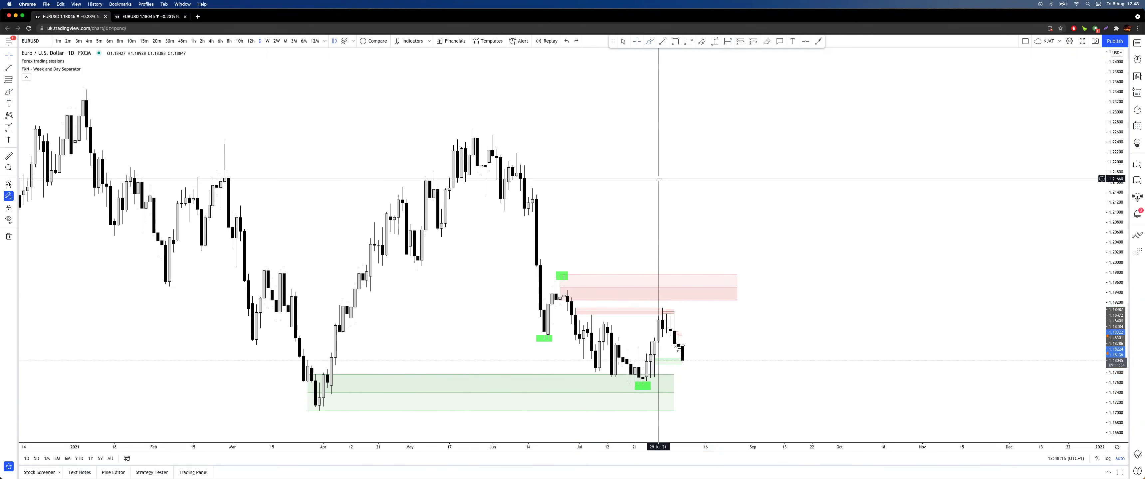
# Step: Switch the EURUSD chart back to the 4-hour timeframe
pyautogui.hscroll(3, 662, 200)
pyautogui.hscroll(-4, 665, 217)
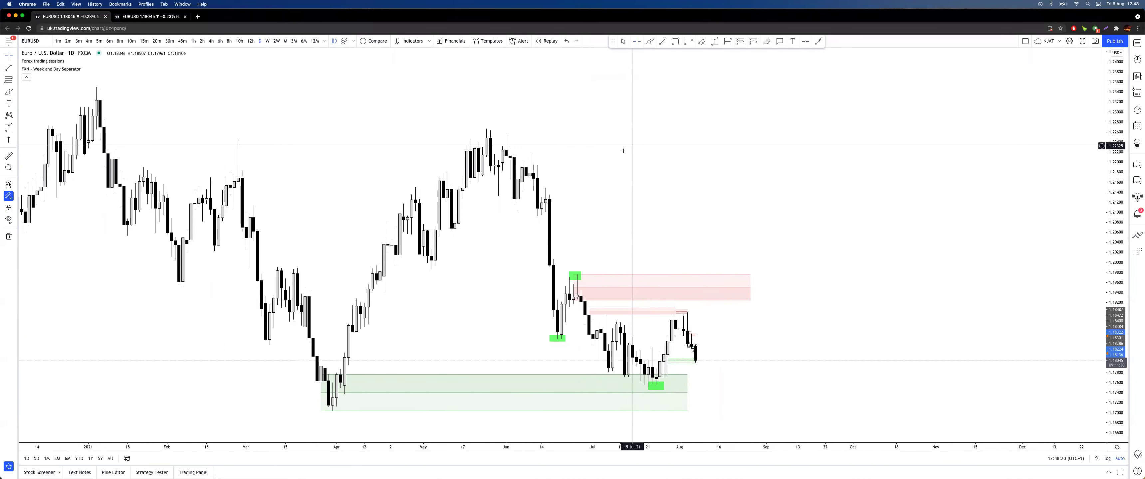
pyautogui.click(574, 299)
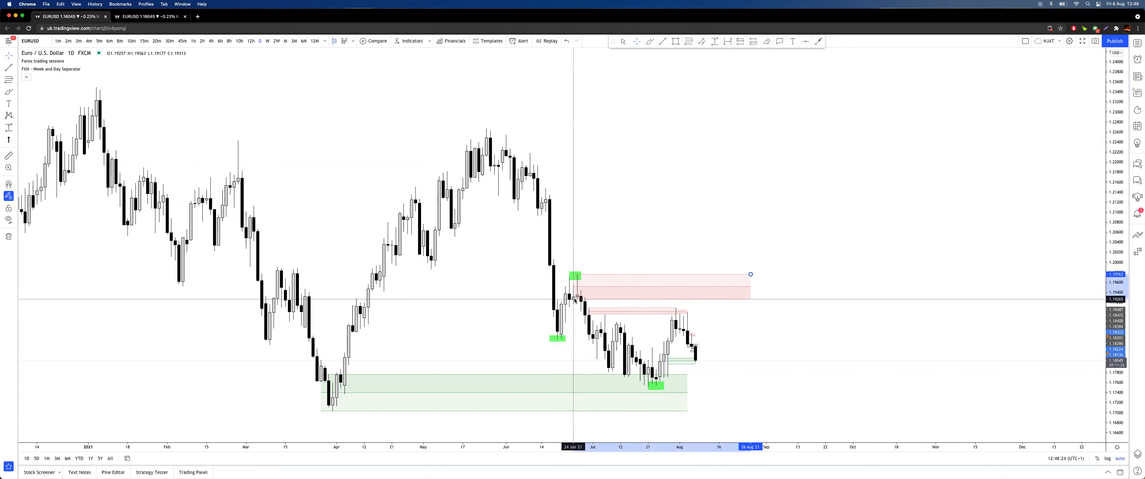
pyautogui.click(633, 189)
pyautogui.moveTo(639, 160); pyautogui.dragTo(667, 159)
pyautogui.moveTo(744, 133); pyautogui.dragTo(791, 113)
pyautogui.click(212, 42)
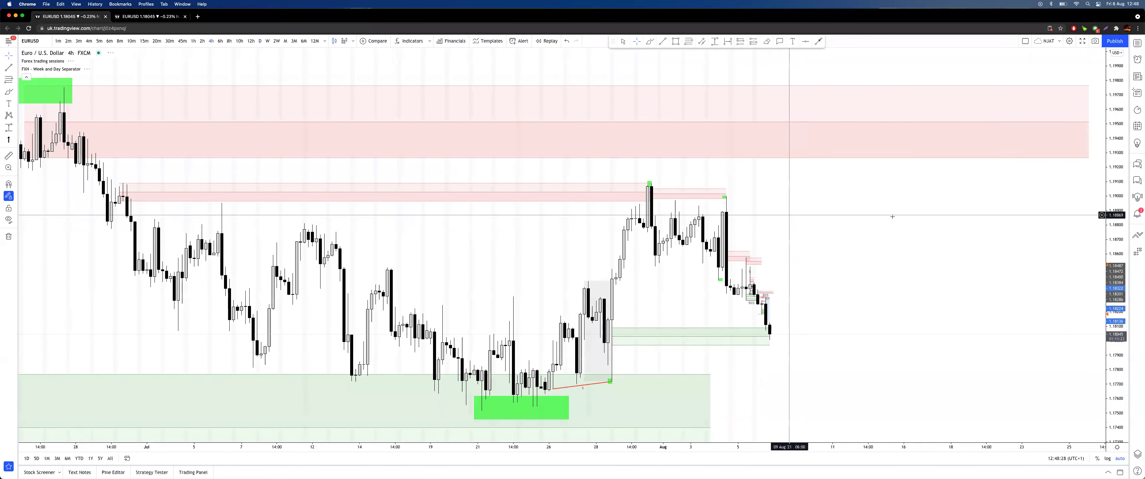
# Step: Brush two short range lines and a zigzag over the early-August consolidation at the smaller red zone
pyautogui.moveTo(1117, 195); pyautogui.dragTo(1117, 244)
pyautogui.moveTo(914, 251); pyautogui.dragTo(946, 248)
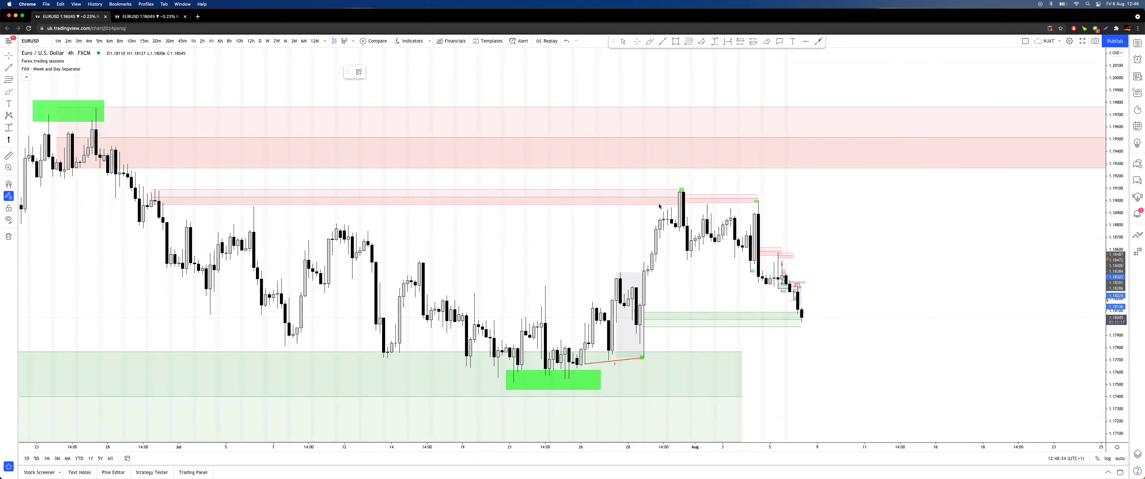
pyautogui.moveTo(675, 204); pyautogui.dragTo(675, 204)
pyautogui.moveTo(661, 233)
pyautogui.mouseDown()
pyautogui.moveTo(685, 232)
pyautogui.moveTo(682, 198)
pyautogui.moveTo(711, 231)
pyautogui.moveTo(738, 202)
pyautogui.moveTo(762, 201)
pyautogui.mouseUp()
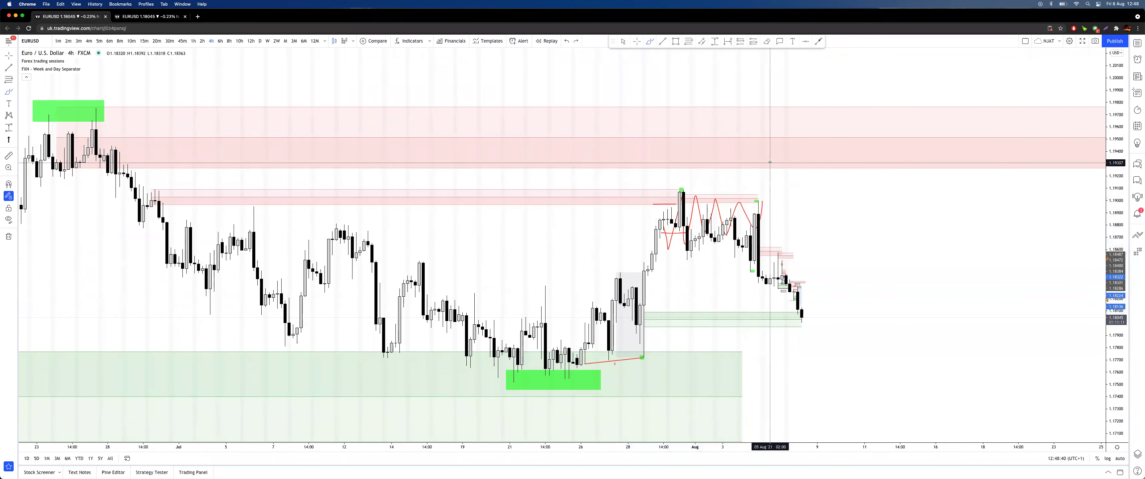
# Step: Draw a tall rising curve and a matching falling curve with the brush in the empty area after the current price
pyautogui.moveTo(825, 387)
pyautogui.mouseDown()
pyautogui.moveTo(864, 192)
pyautogui.moveTo(912, 199)
pyautogui.mouseUp()
pyautogui.moveTo(929, 337); pyautogui.dragTo(939, 380)
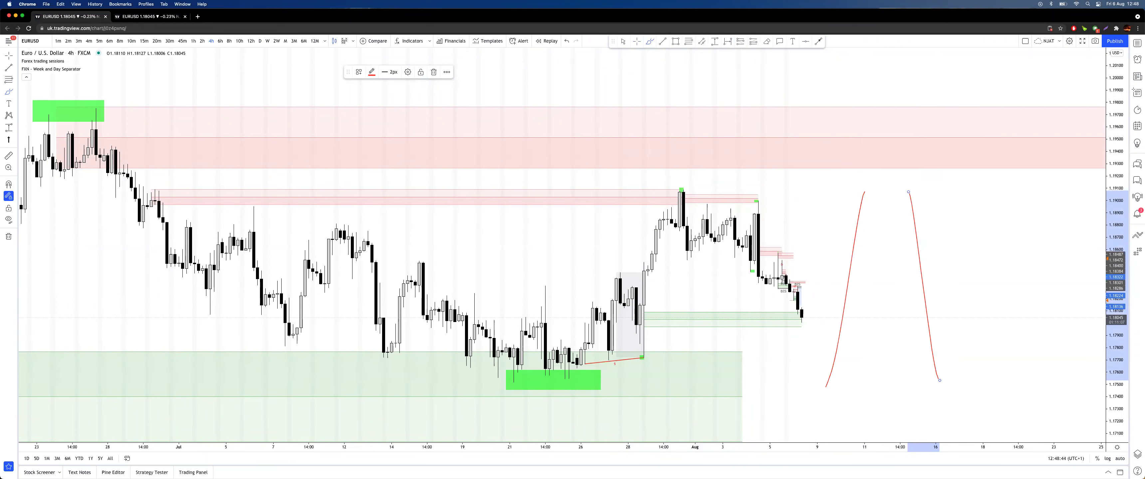
# Step: Sketch a zigzag range at the foot of the falling curve, bounded by two horizontal lines
pyautogui.moveTo(947, 379)
pyautogui.mouseDown()
pyautogui.moveTo(965, 378)
pyautogui.moveTo(971, 406)
pyautogui.moveTo(987, 325)
pyautogui.mouseUp()
pyautogui.moveTo(1029, 324); pyautogui.dragTo(1053, 391)
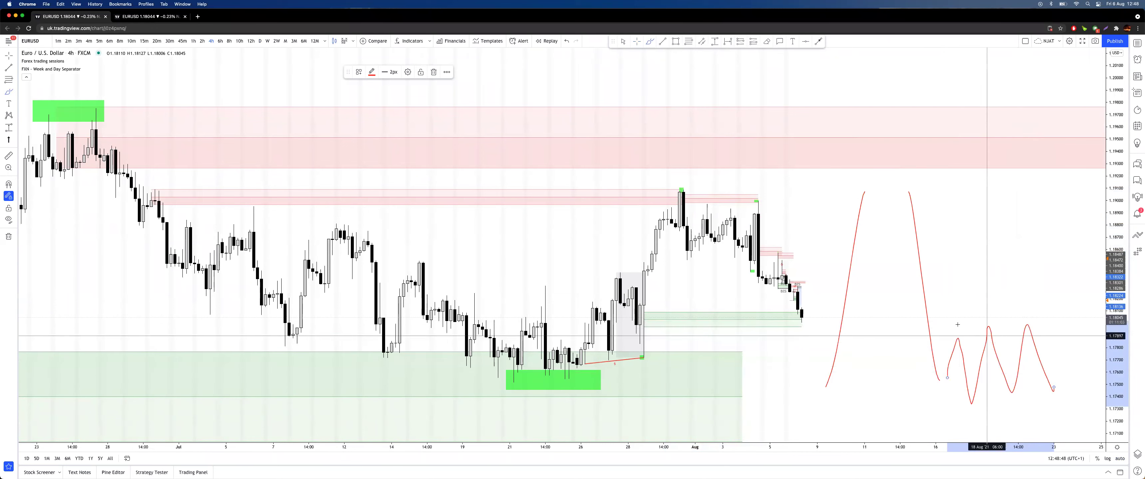
pyautogui.moveTo(934, 318); pyautogui.dragTo(1062, 319)
pyautogui.moveTo(918, 398); pyautogui.dragTo(1053, 397)
# Step: Add brush marks around the sketched range and curves, ending with a steep falling stroke out of the range
pyautogui.moveTo(927, 351); pyautogui.dragTo(1027, 215)
pyautogui.moveTo(936, 173)
pyautogui.mouseDown()
pyautogui.moveTo(896, 209)
pyautogui.moveTo(939, 189)
pyautogui.mouseUp()
pyautogui.moveTo(939, 380)
pyautogui.mouseDown()
pyautogui.moveTo(967, 409)
pyautogui.moveTo(971, 392)
pyautogui.mouseUp()
pyautogui.moveTo(910, 306)
pyautogui.mouseDown()
pyautogui.moveTo(1064, 406)
pyautogui.moveTo(903, 290)
pyautogui.mouseUp()
pyautogui.moveTo(1054, 305); pyautogui.dragTo(1077, 442)
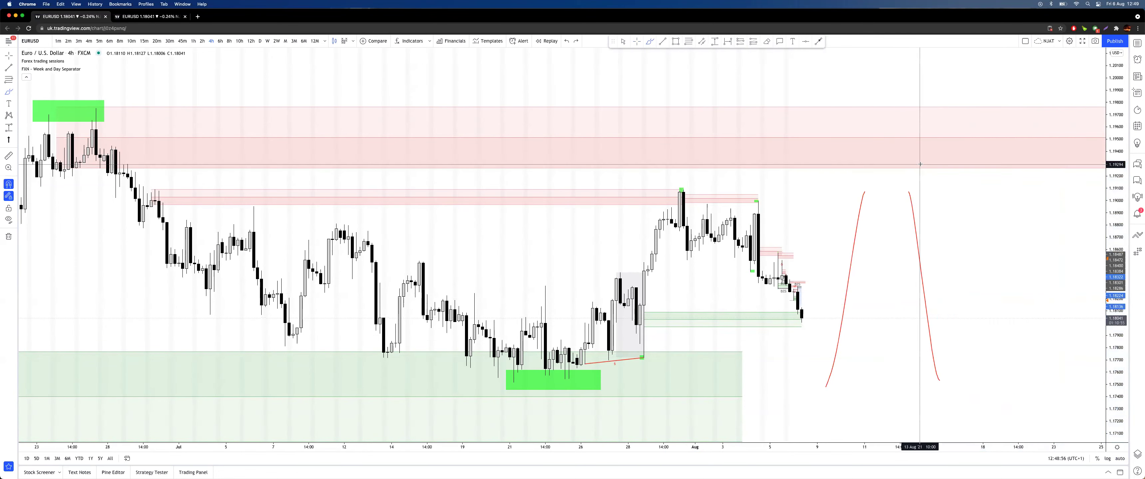
# Step: Brush a stroke up the late-July rally with lines around the following consolidation, plus a steep rising stroke from it
pyautogui.press('super+z')
pyautogui.moveTo(636, 344)
pyautogui.mouseDown()
pyautogui.moveTo(660, 212)
pyautogui.moveTo(688, 205)
pyautogui.mouseUp()
pyautogui.moveTo(649, 232); pyautogui.dragTo(686, 233)
pyautogui.moveTo(662, 183)
pyautogui.mouseDown()
pyautogui.moveTo(672, 244)
pyautogui.moveTo(720, 210)
pyautogui.moveTo(766, 210)
pyautogui.moveTo(783, 193)
pyautogui.mouseUp()
pyautogui.moveTo(638, 243)
pyautogui.mouseDown()
pyautogui.moveTo(791, 252)
pyautogui.moveTo(813, 63)
pyautogui.mouseUp()
# Step: Undo the strokes on the late-July rally and the two large curves sketched beyond the current price
pyautogui.press('super+z')
pyautogui.press('super+z')
pyautogui.press('super+z')
pyautogui.press('super+z')
pyautogui.press('super+z')
pyautogui.press('super+z')
pyautogui.press('super+z')
pyautogui.moveTo(767, 199); pyautogui.dragTo(839, 392)
pyautogui.press('super+z')
pyautogui.press('Escape')
pyautogui.hscroll(1, 859, 227)
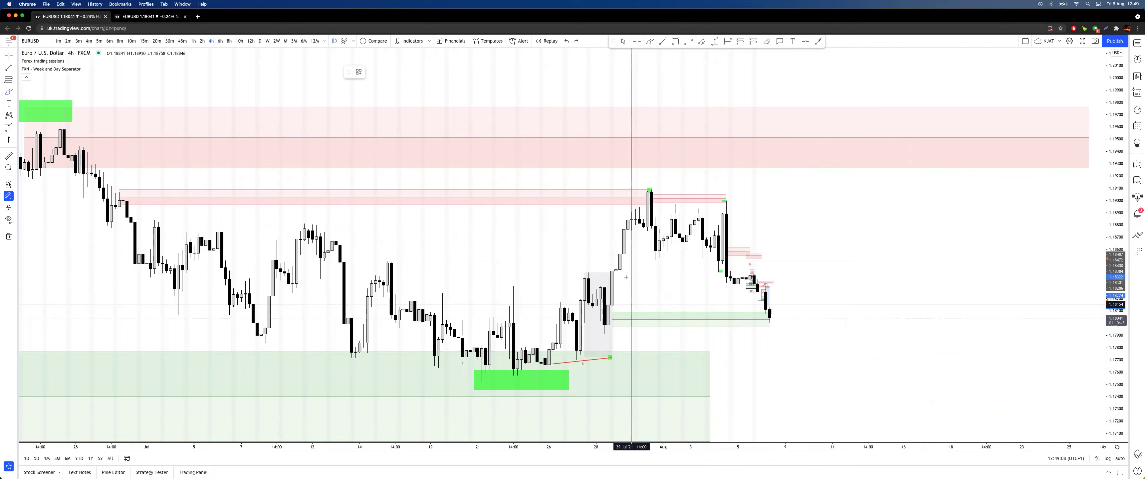
# Step: Brush two short horizontal lines just above the grey box and circle the green-marked early-August low
pyautogui.moveTo(613, 265); pyautogui.dragTo(723, 263)
pyautogui.moveTo(609, 276)
pyautogui.mouseDown()
pyautogui.moveTo(723, 273)
pyautogui.moveTo(637, 207)
pyautogui.mouseUp()
pyautogui.moveTo(375, 256); pyautogui.dragTo(439, 255)
pyautogui.moveTo(294, 216); pyautogui.dragTo(336, 216)
pyautogui.moveTo(161, 184); pyautogui.dragTo(304, 187)
pyautogui.press('super+z')
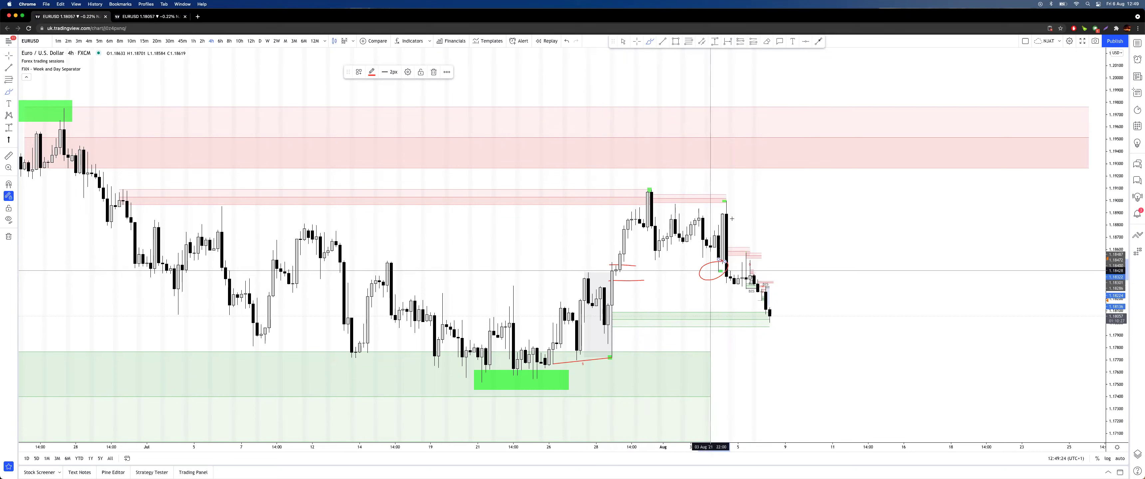
# Step: Brush boundary lines along the early-August range's highs and lows, with steep rising strokes from its circled low
pyautogui.moveTo(718, 275); pyautogui.dragTo(738, 174)
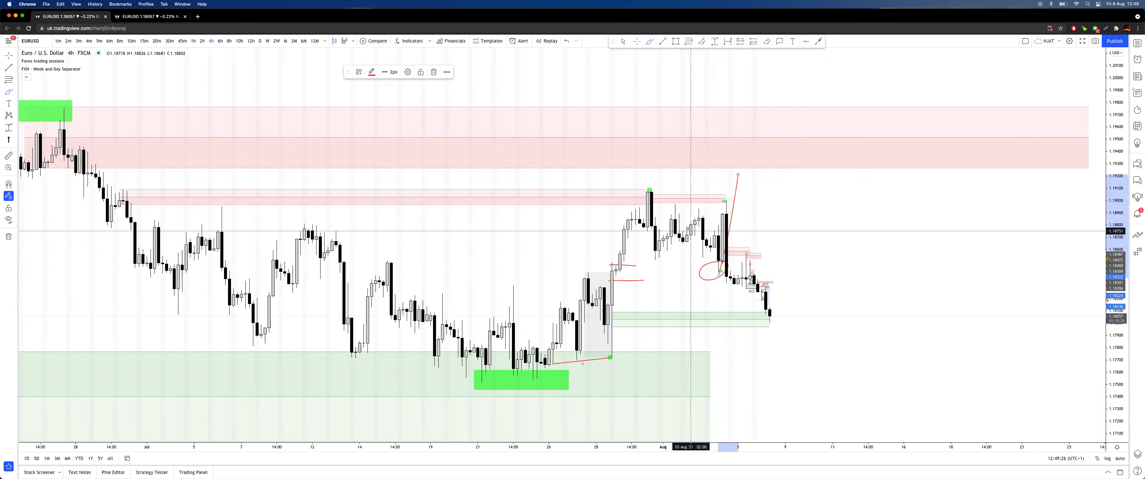
pyautogui.moveTo(702, 207); pyautogui.dragTo(651, 202)
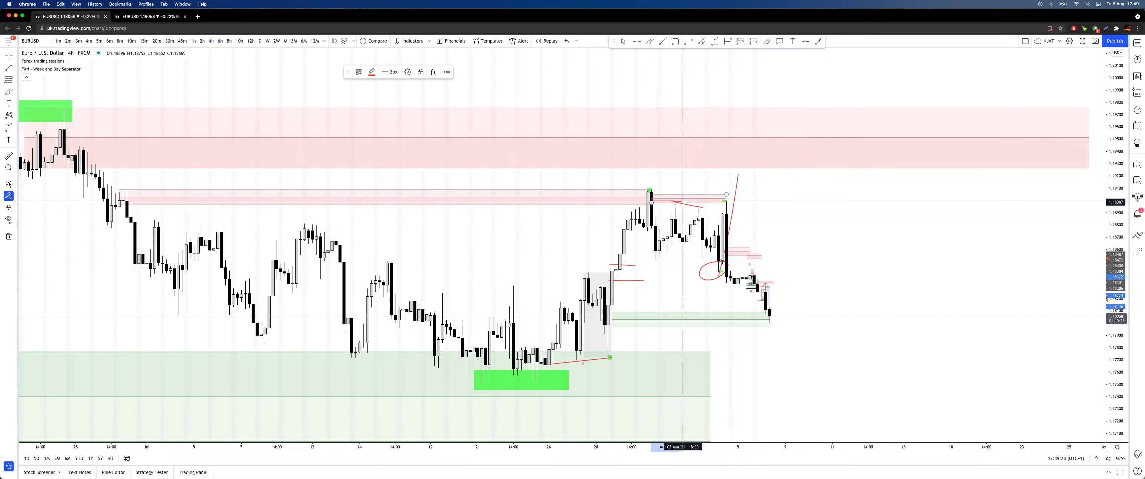
pyautogui.moveTo(710, 258); pyautogui.dragTo(645, 261)
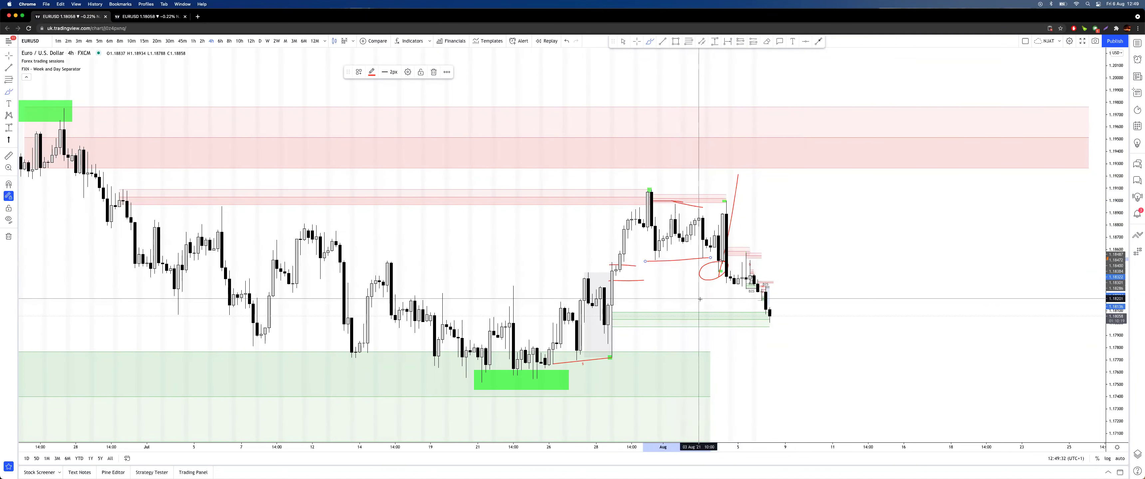
pyautogui.moveTo(723, 267); pyautogui.dragTo(746, 152)
# Step: Circle the late-July peak and brush a long line above the narrow red zone, topped with a dollar-like sign
pyautogui.moveTo(642, 177); pyautogui.dragTo(662, 180)
pyautogui.moveTo(116, 186); pyautogui.dragTo(662, 182)
pyautogui.moveTo(487, 130); pyautogui.dragTo(483, 170)
pyautogui.moveTo(467, 142)
pyautogui.mouseDown()
pyautogui.moveTo(506, 143)
pyautogui.moveTo(465, 167)
pyautogui.mouseUp()
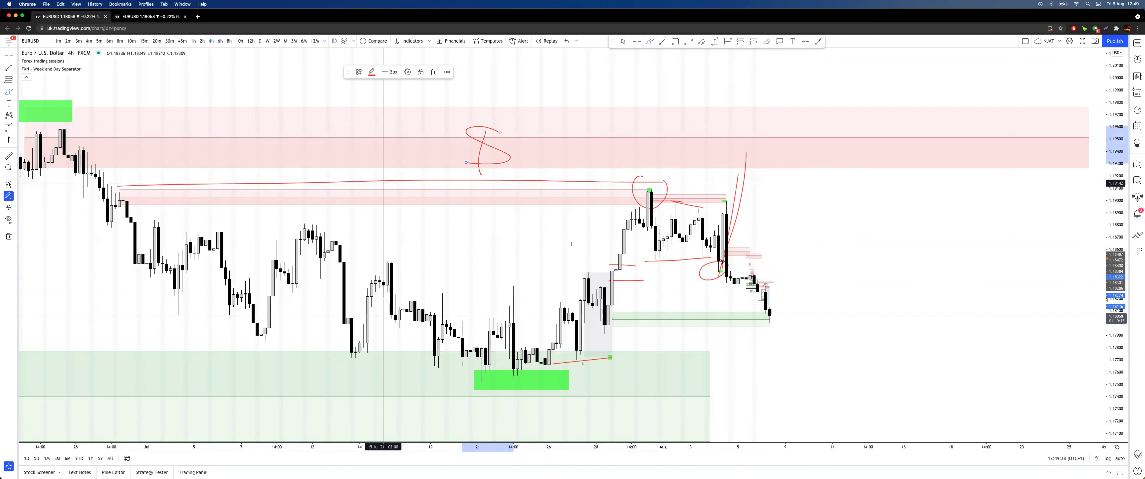
# Step: Undo the recent brush strokes around the early-August range, the late-July peak and the red zone
pyautogui.press('super+z')
pyautogui.press('super+z')
pyautogui.press('super+z')
pyautogui.press('super+z')
pyautogui.press('super+z')
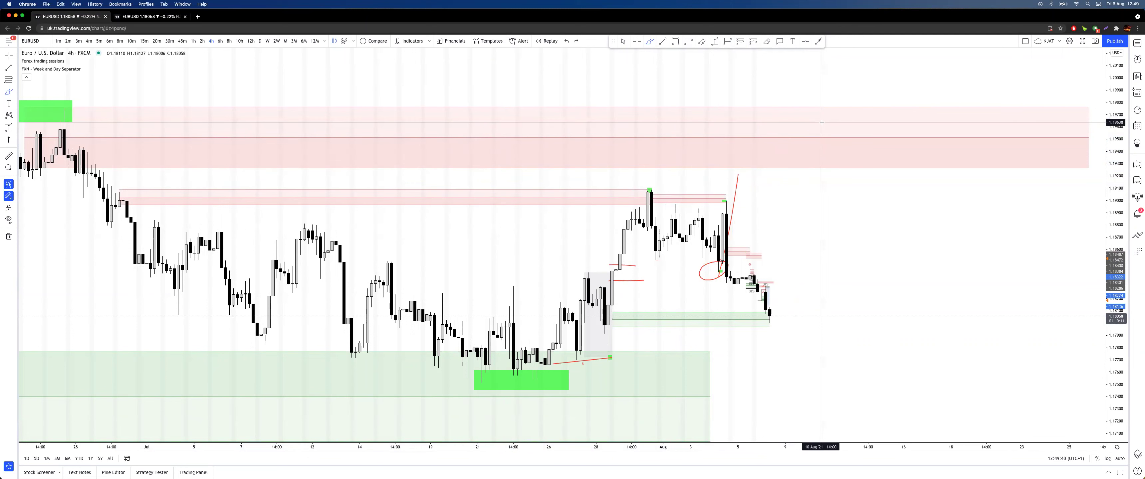
pyautogui.moveTo(641, 197); pyautogui.dragTo(733, 198)
pyautogui.press('super+z')
pyautogui.scroll(-5, 155, 191)
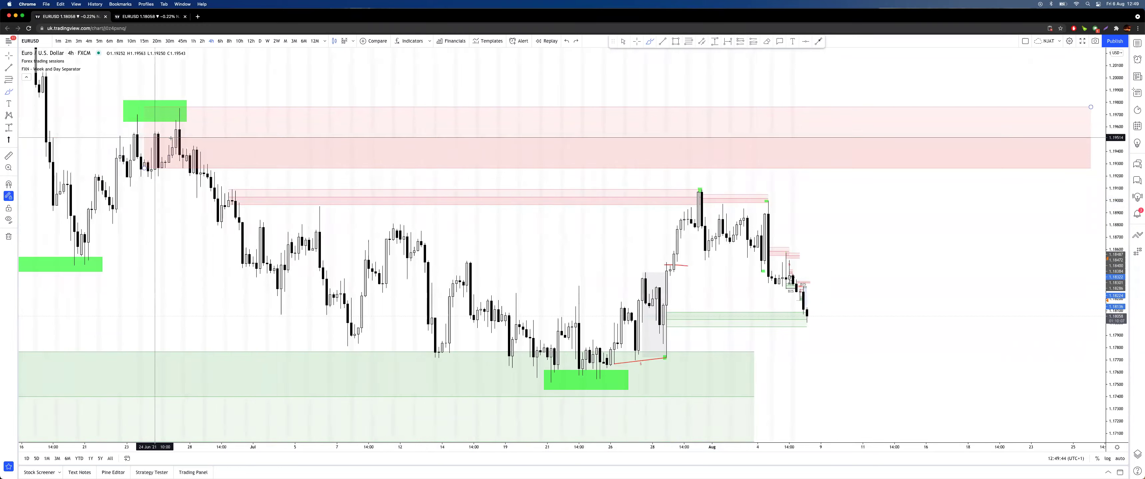
# Step: Switch the EURUSD chart to the 20-minute timeframe
pyautogui.moveTo(483, 182); pyautogui.dragTo(477, 170)
pyautogui.press('Delete')
pyautogui.press('Escape')
pyautogui.moveTo(566, 90); pyautogui.dragTo(552, 92)
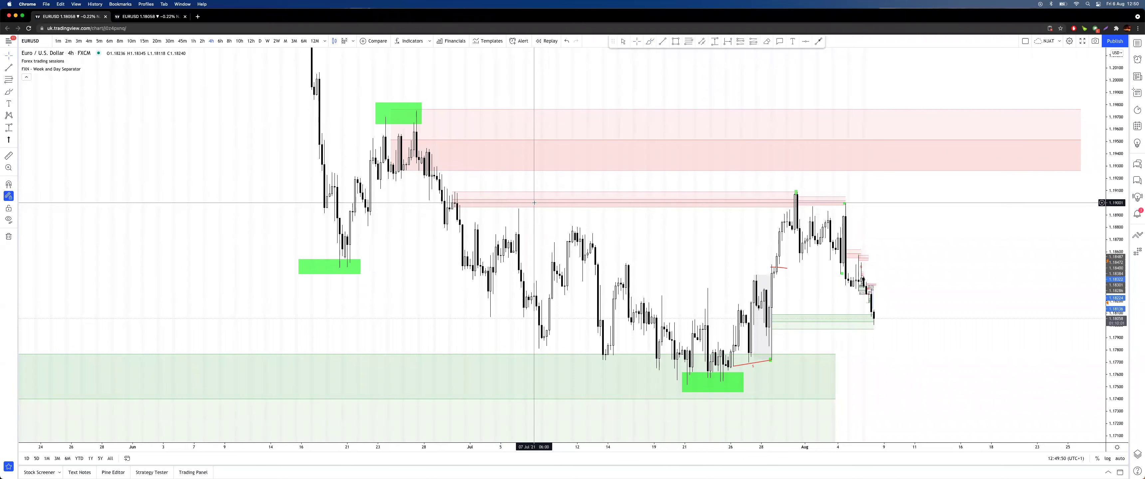
pyautogui.click(158, 41)
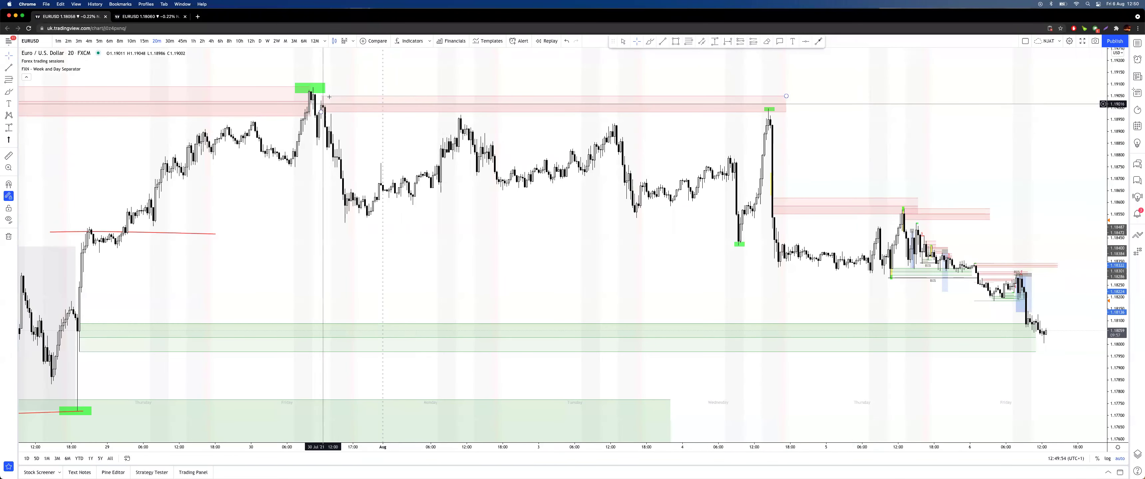
# Step: Brush the drop from the 30 July peak and a line along the red zone to the 4 August spike, and undo the strokes
pyautogui.moveTo(319, 97)
pyautogui.mouseDown()
pyautogui.moveTo(331, 90)
pyautogui.moveTo(362, 202)
pyautogui.mouseUp()
pyautogui.moveTo(258, 176); pyautogui.dragTo(357, 175)
pyautogui.moveTo(319, 105); pyautogui.dragTo(842, 120)
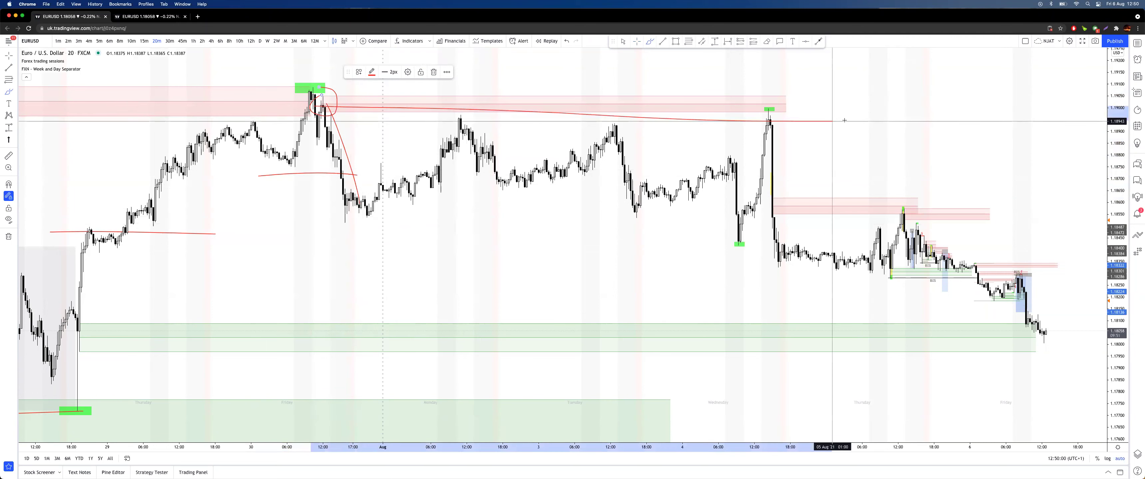
pyautogui.moveTo(772, 99); pyautogui.dragTo(766, 101)
pyautogui.press('super+z')
pyautogui.press('super+z')
pyautogui.press('super+z')
pyautogui.press('super+z')
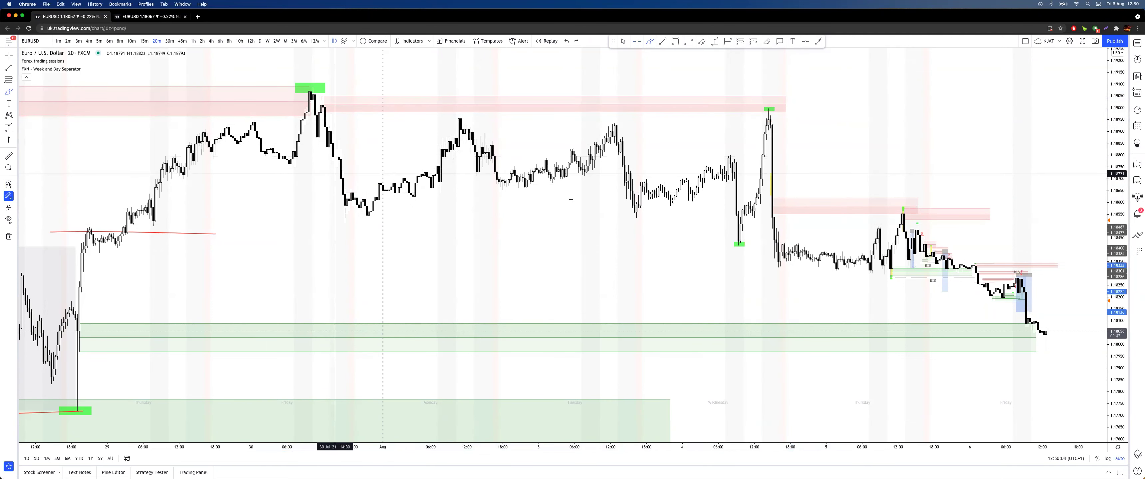
# Step: Circle the 4 August low and brush a line along the red zone into a zigzag range sketched at the spike
pyautogui.moveTo(743, 234); pyautogui.dragTo(742, 237)
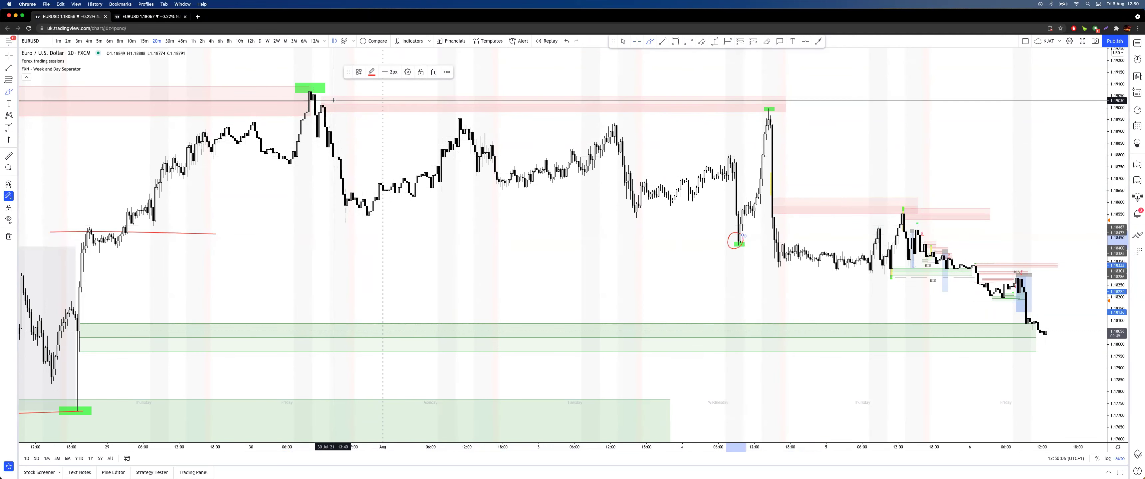
pyautogui.moveTo(330, 103); pyautogui.dragTo(815, 122)
pyautogui.moveTo(780, 94); pyautogui.dragTo(781, 95)
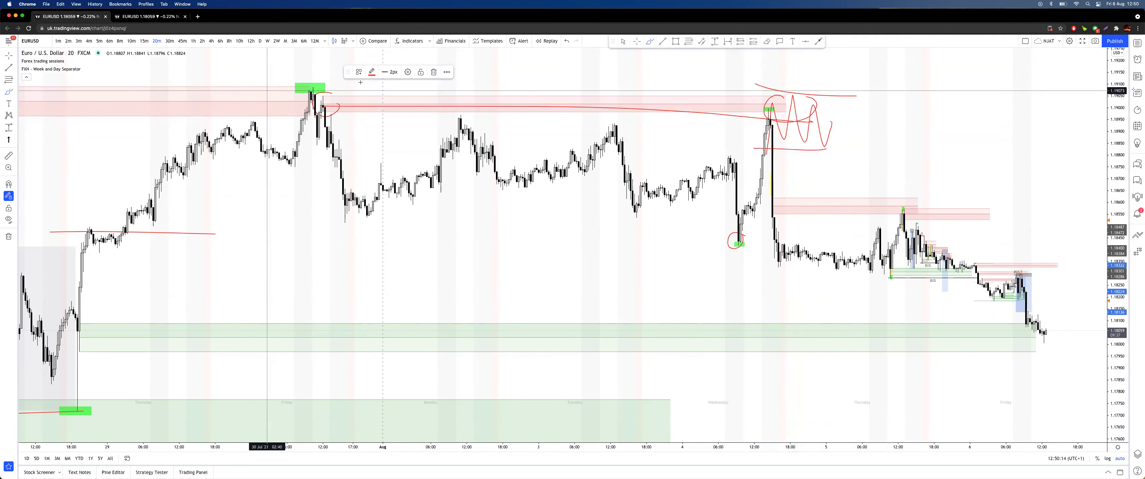
pyautogui.moveTo(839, 151); pyautogui.dragTo(864, 48)
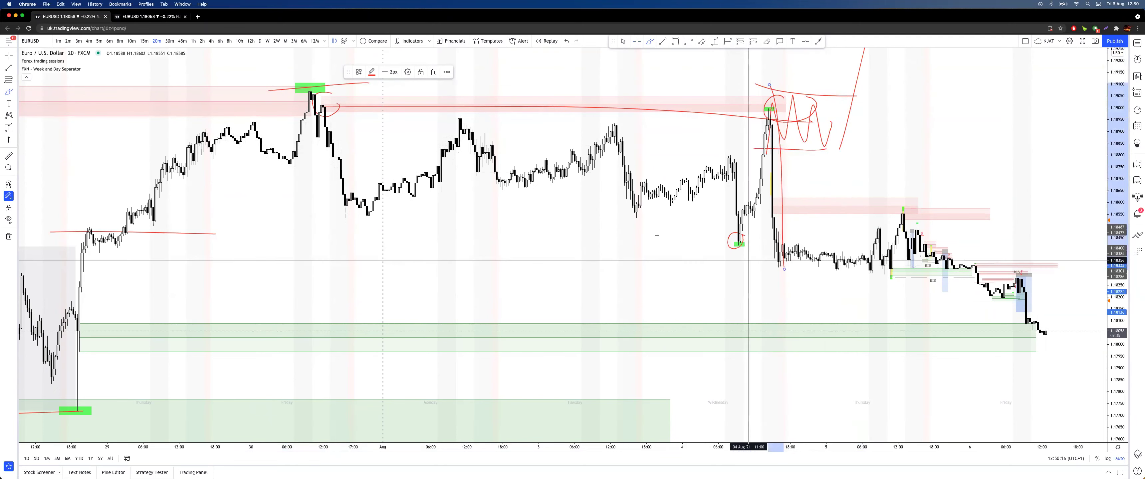
pyautogui.moveTo(821, 138); pyautogui.dragTo(821, 138)
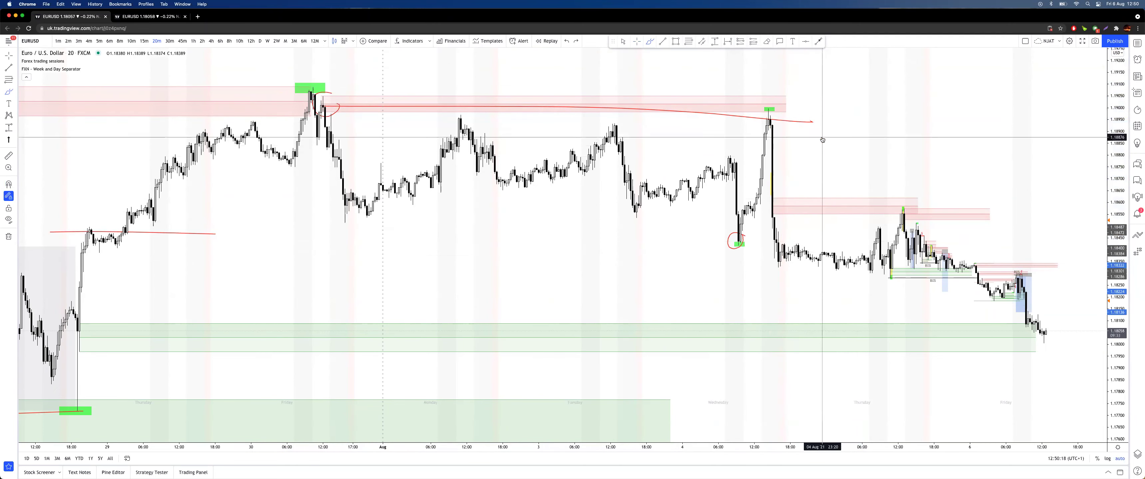
# Step: Brush the fall from the 4 August spike and a horizontal line through the preceding low, and undo all strokes
pyautogui.moveTo(783, 168); pyautogui.dragTo(792, 279)
pyautogui.moveTo(694, 244); pyautogui.dragTo(842, 243)
pyautogui.press('super+z')
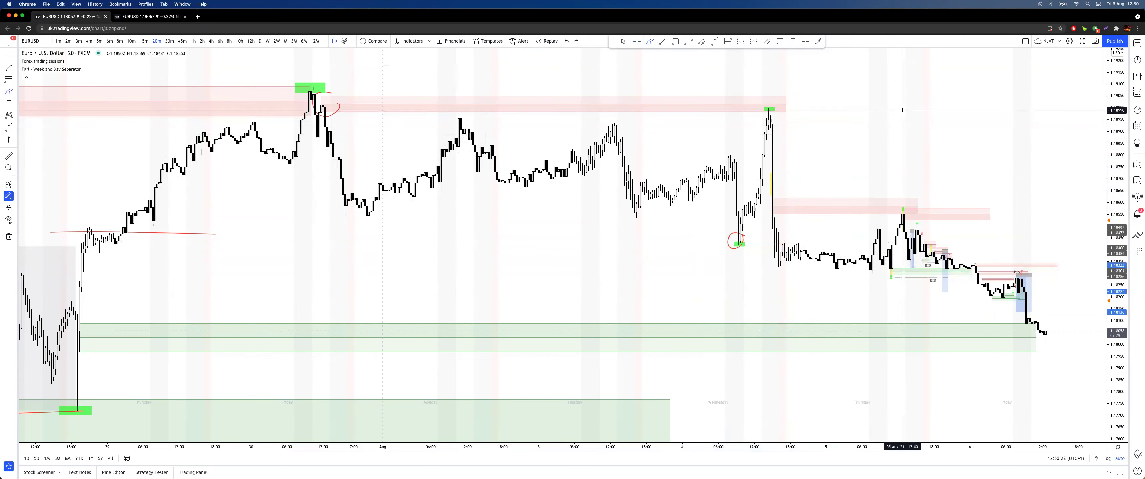
pyautogui.moveTo(773, 93)
pyautogui.mouseDown()
pyautogui.moveTo(733, 94)
pyautogui.moveTo(789, 96)
pyautogui.mouseUp()
pyautogui.press('super+z')
pyautogui.press('super+z')
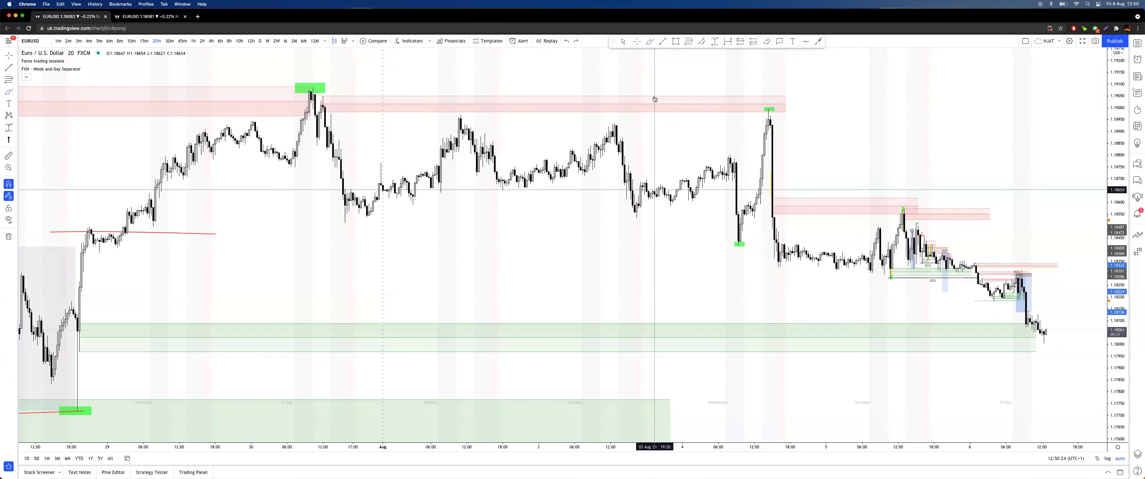
# Step: Brush a line above the red zone toward the 4 August spike with a mark at its high, and undo both
pyautogui.moveTo(339, 91)
pyautogui.mouseDown()
pyautogui.moveTo(327, 107)
pyautogui.moveTo(803, 89)
pyautogui.mouseUp()
pyautogui.moveTo(781, 105)
pyautogui.mouseDown()
pyautogui.moveTo(752, 101)
pyautogui.moveTo(778, 102)
pyautogui.moveTo(774, 135)
pyautogui.moveTo(776, 118)
pyautogui.mouseUp()
pyautogui.press('super+z')
pyautogui.press('super+z')
# Step: Circle the green-marked 4 August low with the brush and undo the circle
pyautogui.moveTo(847, 126); pyautogui.dragTo(844, 135)
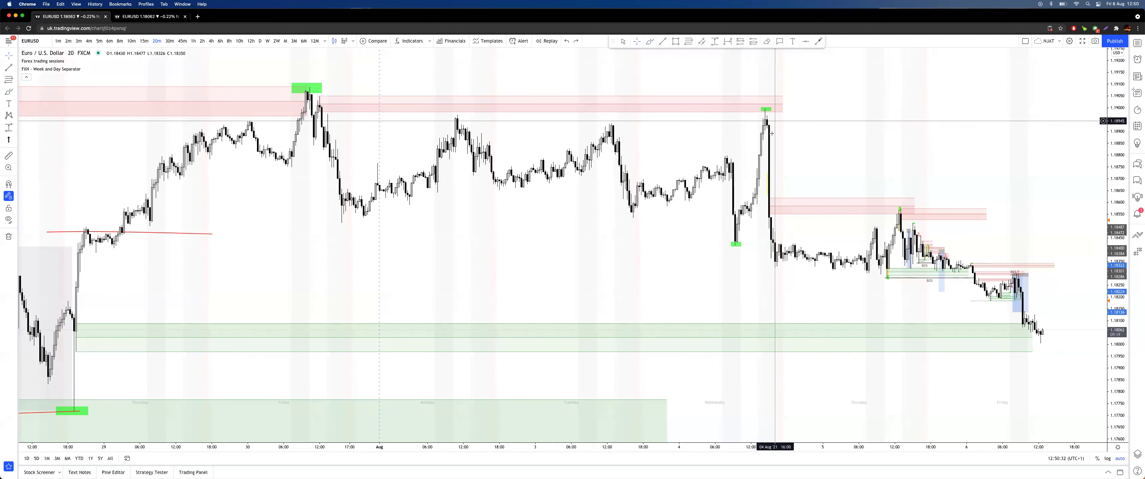
pyautogui.hscroll(20, 659, 231)
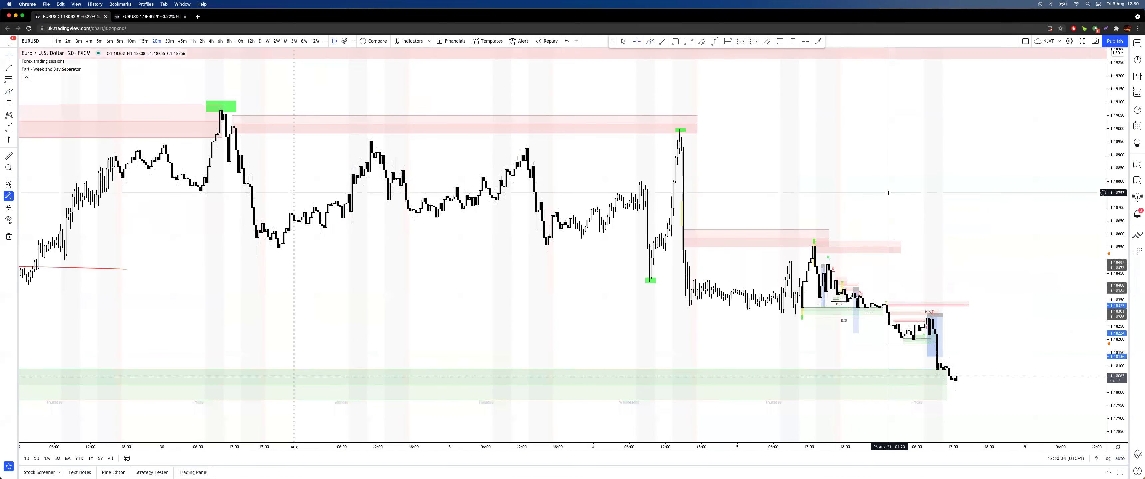
pyautogui.click(649, 42)
pyautogui.moveTo(652, 292); pyautogui.dragTo(663, 287)
pyautogui.press('super+z')
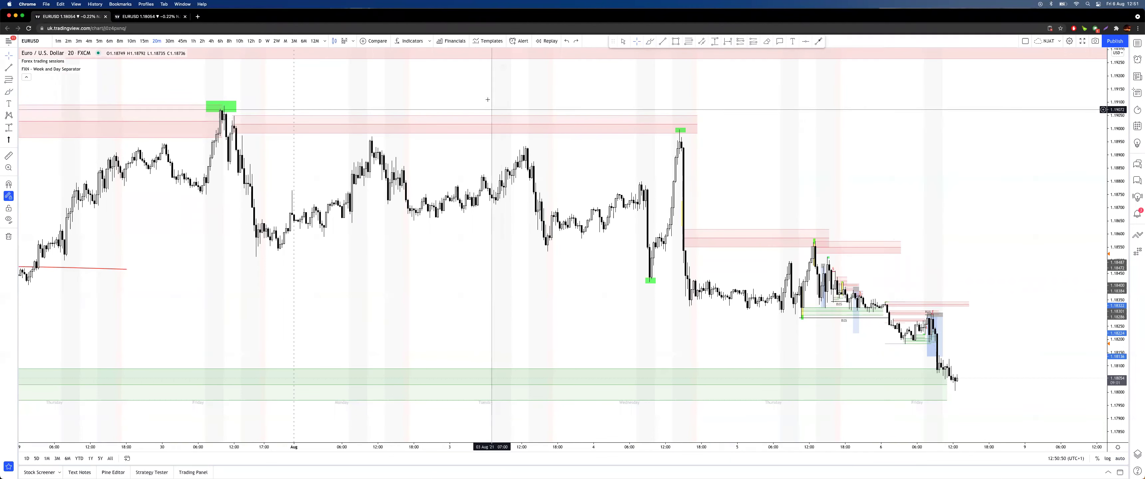
# Step: Start a bar replay at 15:20 on 4 August during the sell-off and switch the chart to the 5-minute timeframe
pyautogui.moveTo(535, 81); pyautogui.dragTo(513, 94)
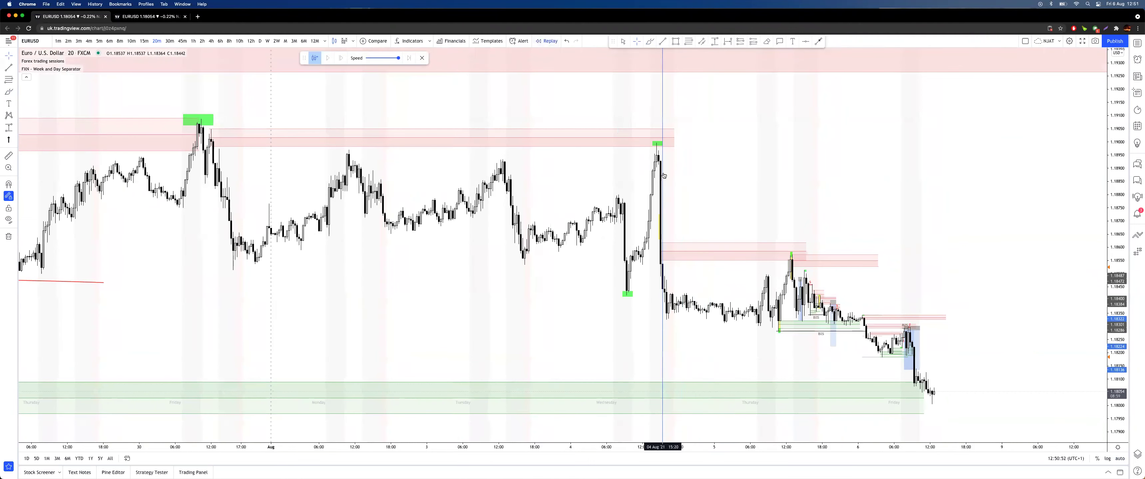
pyautogui.click(664, 176)
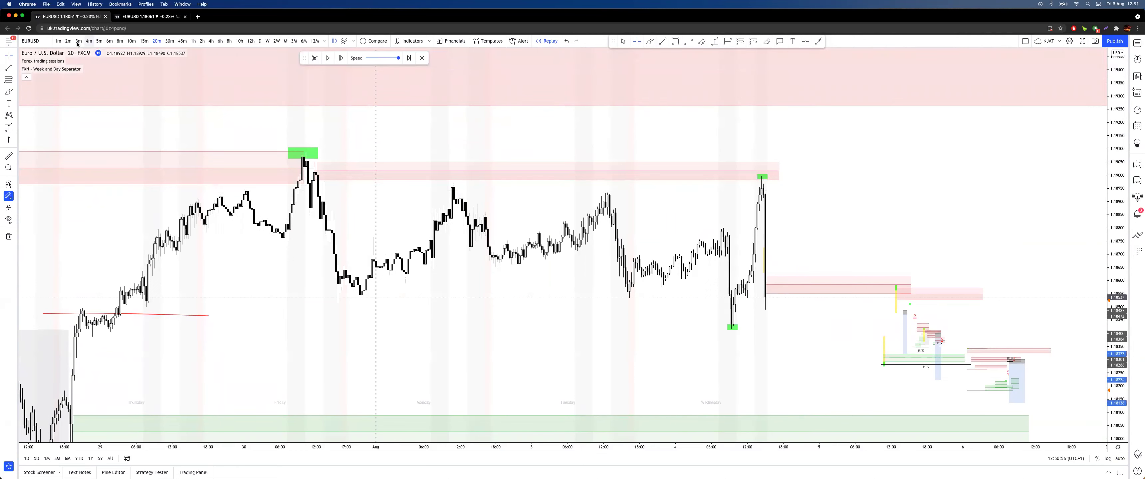
pyautogui.click(98, 41)
pyautogui.moveTo(1118, 114); pyautogui.dragTo(815, 208)
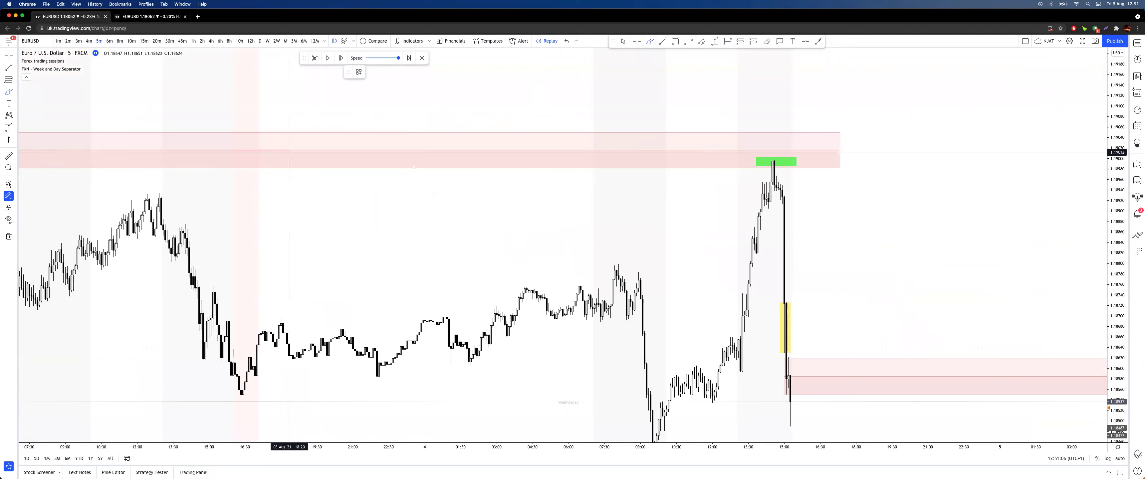
pyautogui.hscroll(1, 892, 120)
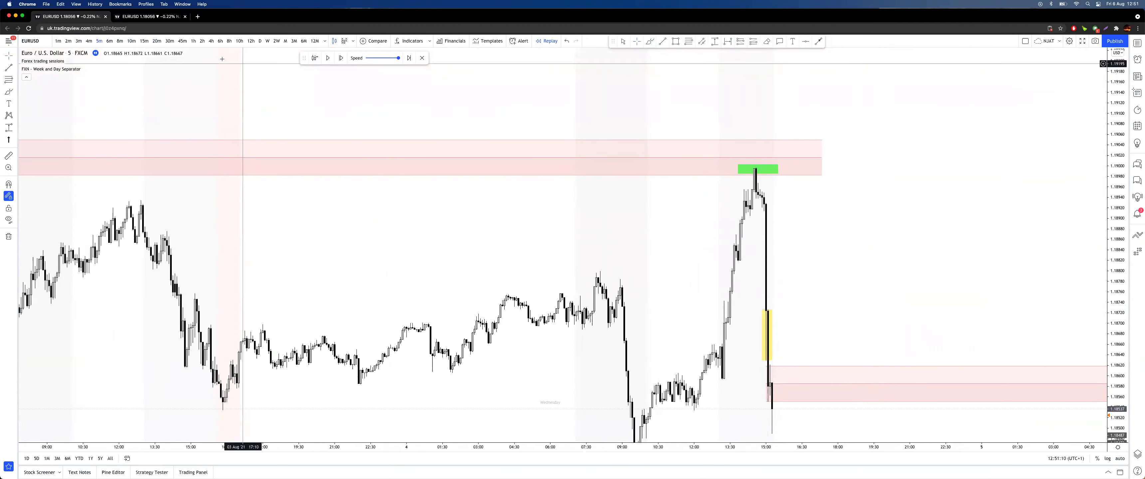
# Step: Step the chart down through the 3-minute and 2-minute to the 1-minute timeframe at the green-marked peak
pyautogui.click(79, 40)
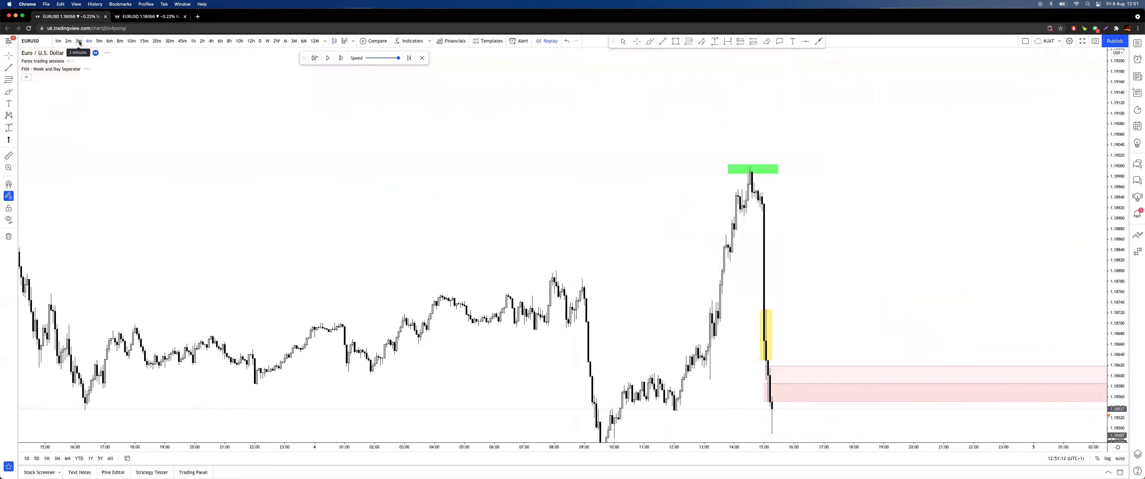
pyautogui.click(68, 42)
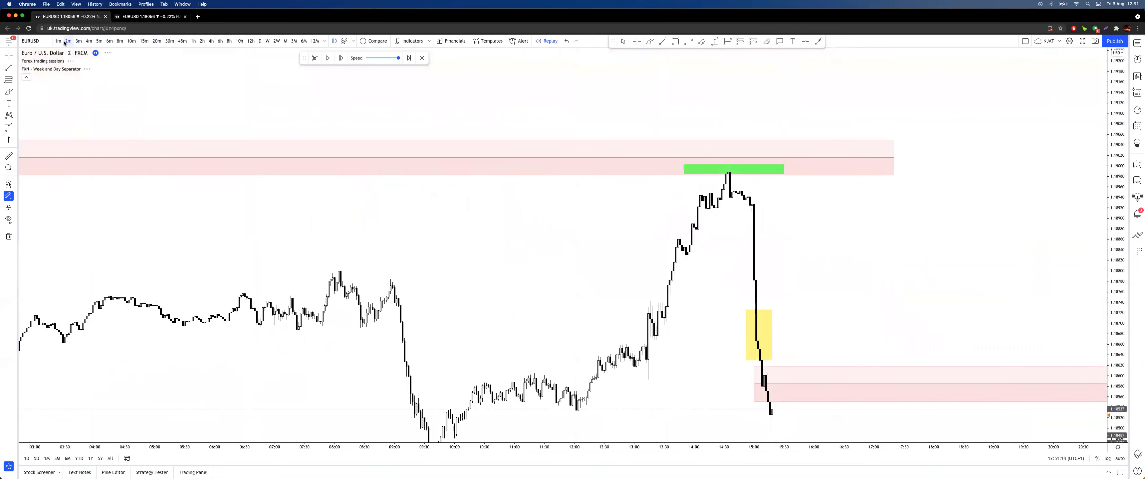
pyautogui.click(58, 41)
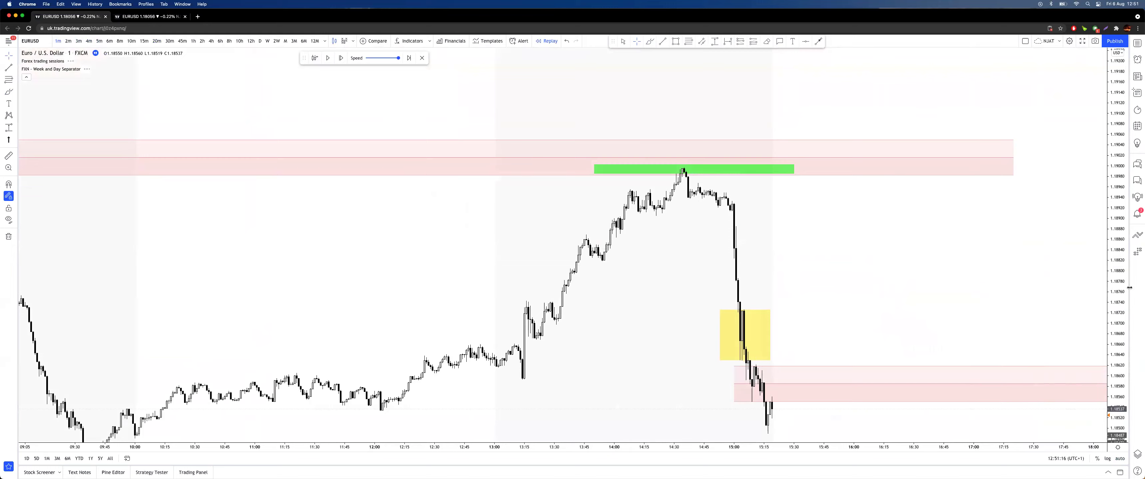
pyautogui.moveTo(1122, 329); pyautogui.dragTo(1120, 191)
pyautogui.moveTo(1015, 207); pyautogui.dragTo(961, 286)
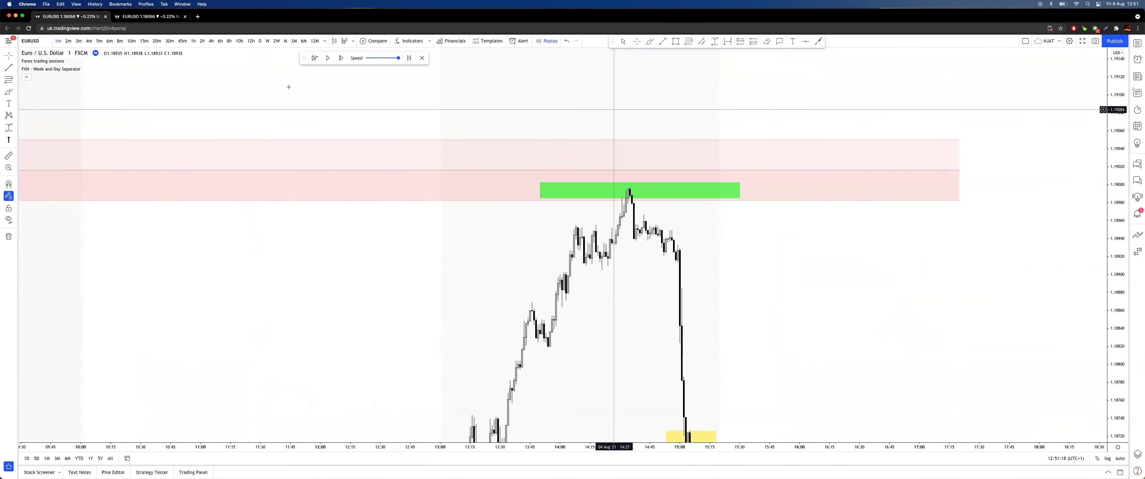
# Step: Switch to the 2-minute timeframe, brush a retest and falling stroke from the green-marked peak, and undo the strokes
pyautogui.click(68, 42)
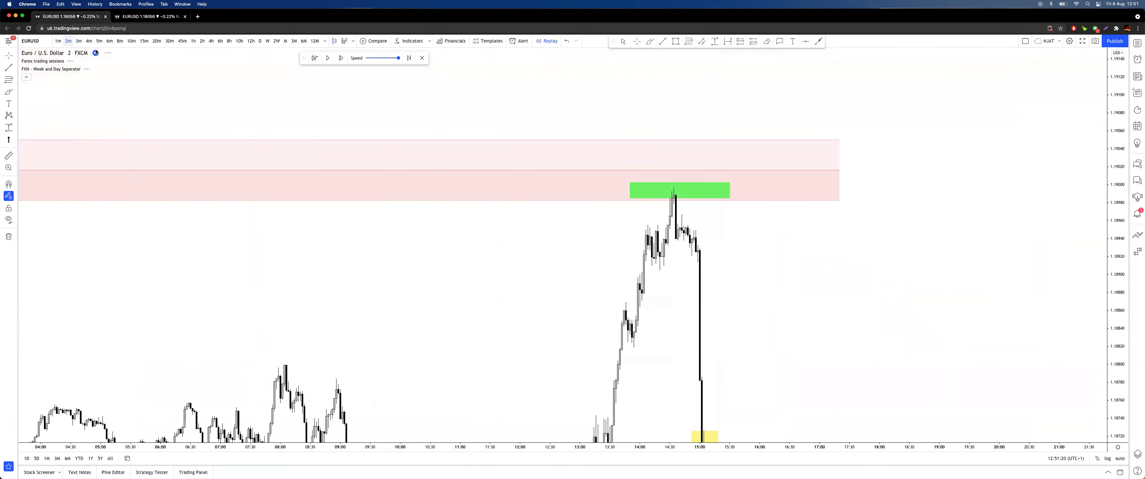
pyautogui.moveTo(669, 203)
pyautogui.mouseDown()
pyautogui.moveTo(705, 192)
pyautogui.moveTo(733, 361)
pyautogui.mouseUp()
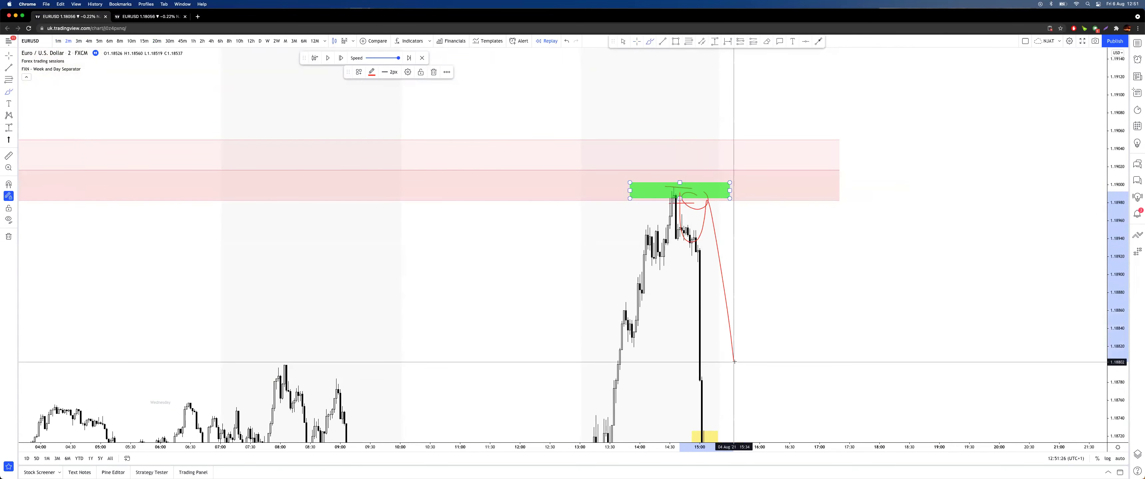
pyautogui.press('super+z')
pyautogui.press('super+z')
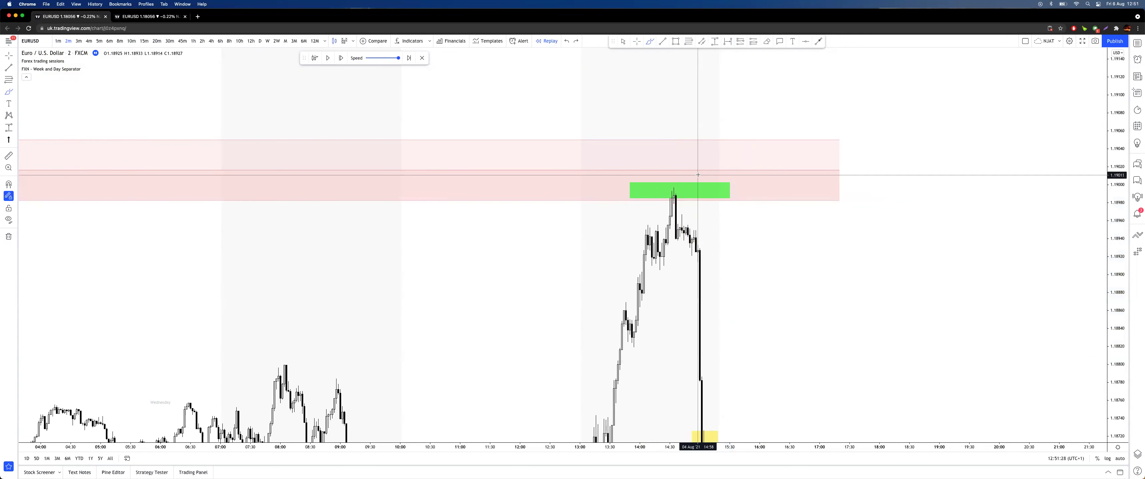
# Step: Return the chart to the 1-minute timeframe and enlarge the candles around the green-marked peak
pyautogui.click(58, 41)
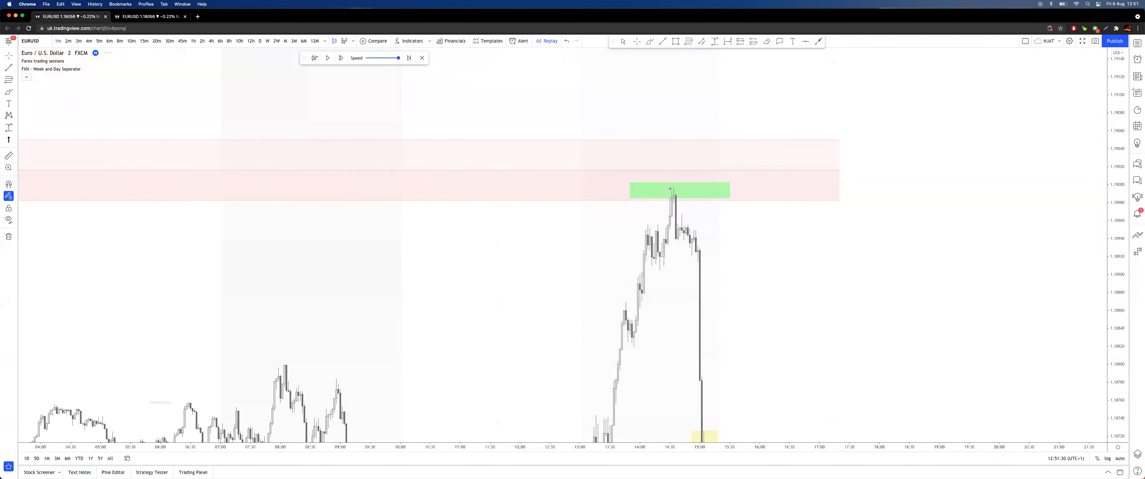
pyautogui.moveTo(1117, 258); pyautogui.dragTo(1117, 170)
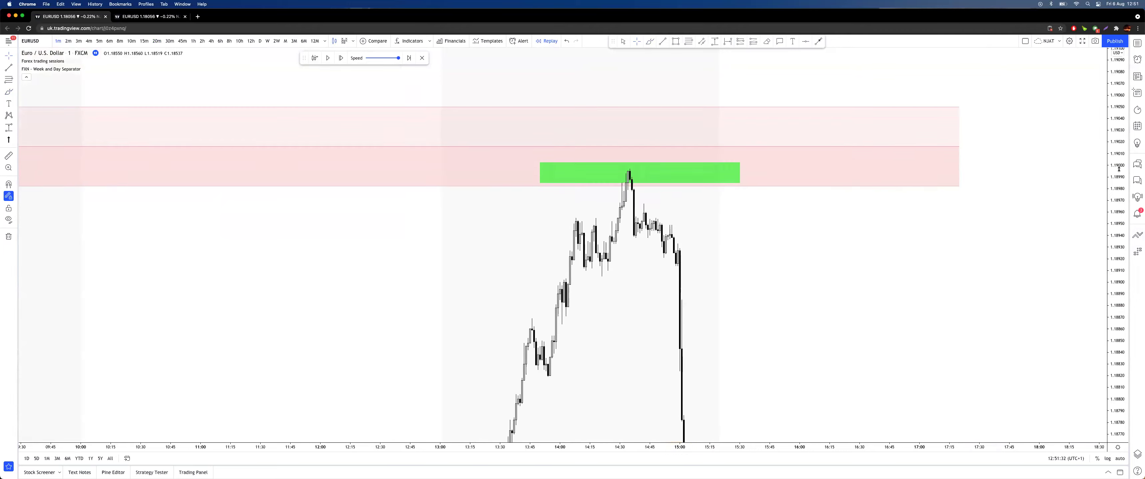
pyautogui.scroll(4, 989, 180)
pyautogui.moveTo(611, 262); pyautogui.dragTo(678, 266)
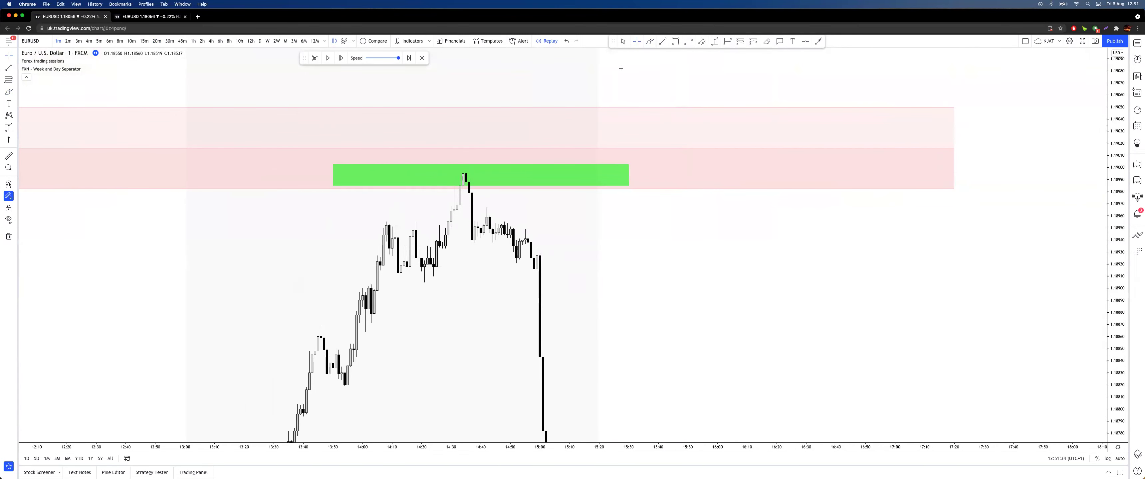
# Step: Brush circles and level lines around the swing high, swing low and green-marked peak, and undo the strokes
pyautogui.moveTo(431, 269); pyautogui.dragTo(443, 271)
pyautogui.moveTo(393, 206); pyautogui.dragTo(401, 209)
pyautogui.moveTo(462, 162); pyautogui.dragTo(466, 160)
pyautogui.moveTo(401, 282); pyautogui.dragTo(507, 284)
pyautogui.moveTo(427, 165); pyautogui.dragTo(513, 163)
pyautogui.moveTo(447, 212); pyautogui.dragTo(487, 211)
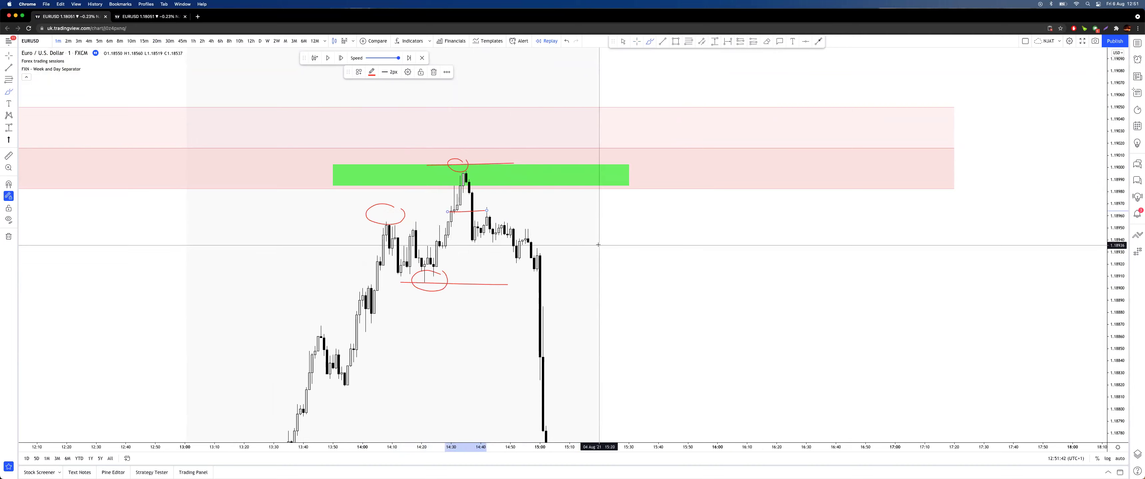
pyautogui.press('super+z')
pyautogui.press('super+z')
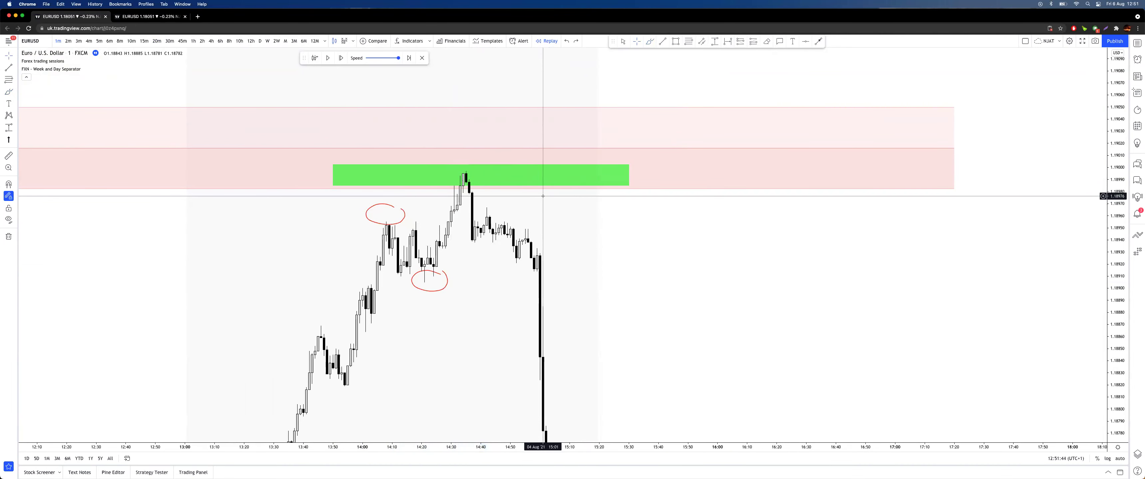
pyautogui.rightClick(540, 215)
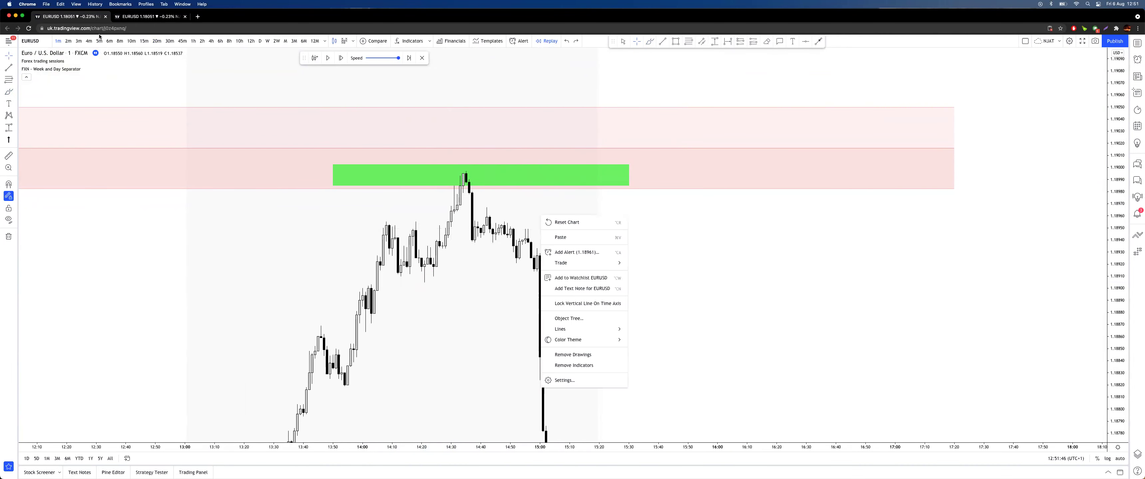
# Step: Step the chart up through the 2-minute and 4-minute to the 5-minute timeframe at the green-marked peak
pyautogui.click(68, 42)
pyautogui.click(80, 42)
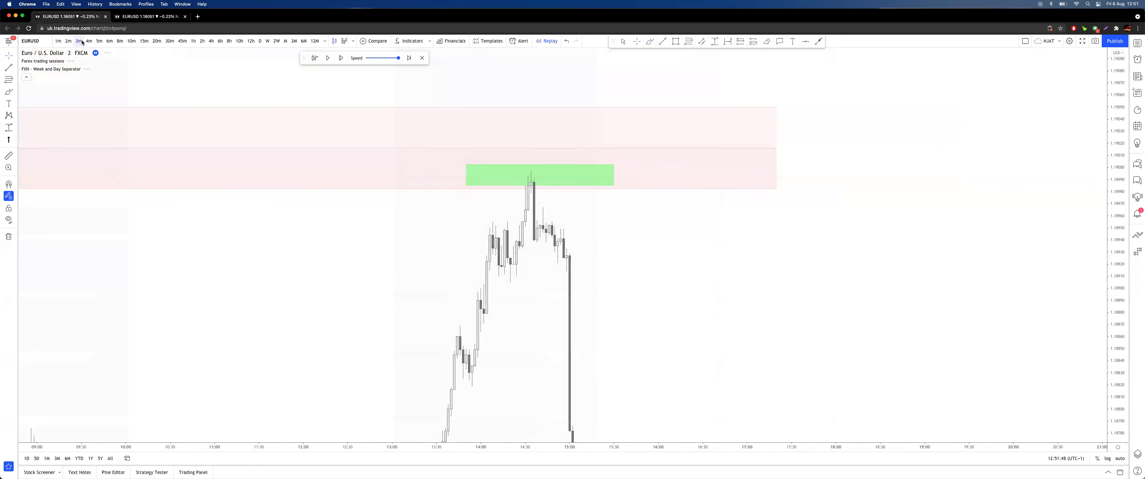
pyautogui.click(87, 41)
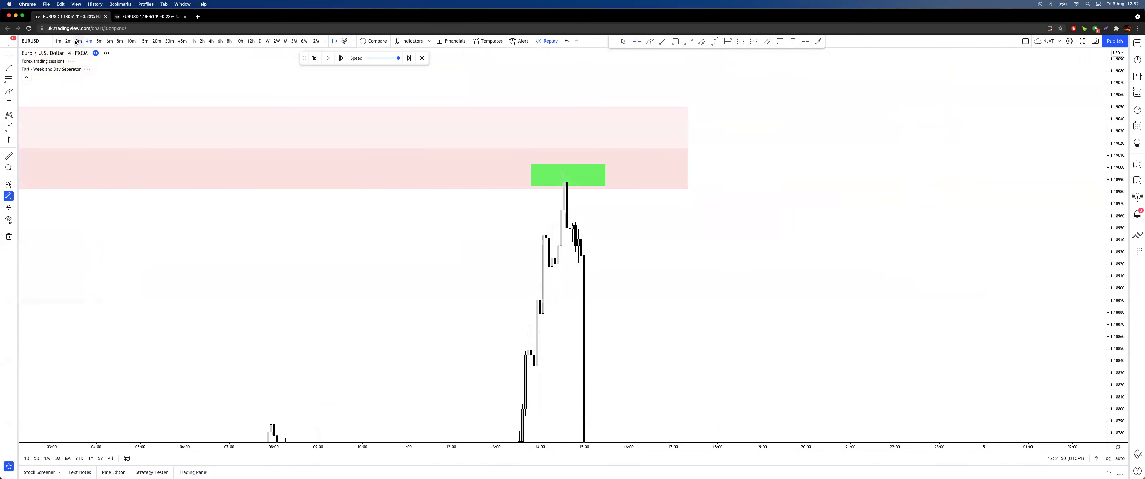
pyautogui.click(99, 42)
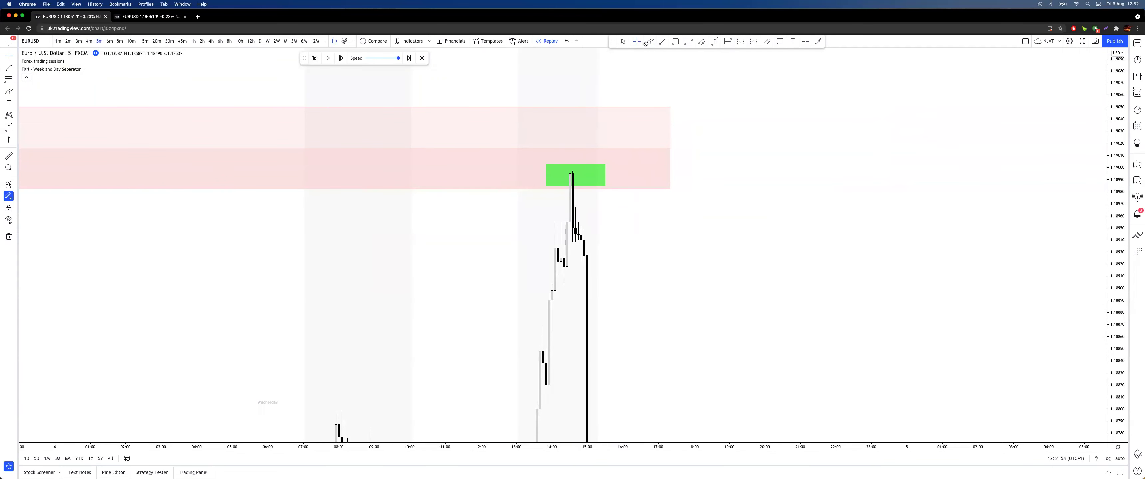
# Step: Brush two level lines and a loop around the small consolidation below the green-marked peak, and undo the strokes
pyautogui.moveTo(570, 240)
pyautogui.mouseDown()
pyautogui.moveTo(614, 239)
pyautogui.moveTo(616, 222)
pyautogui.moveTo(578, 269)
pyautogui.mouseUp()
pyautogui.click(616, 222)
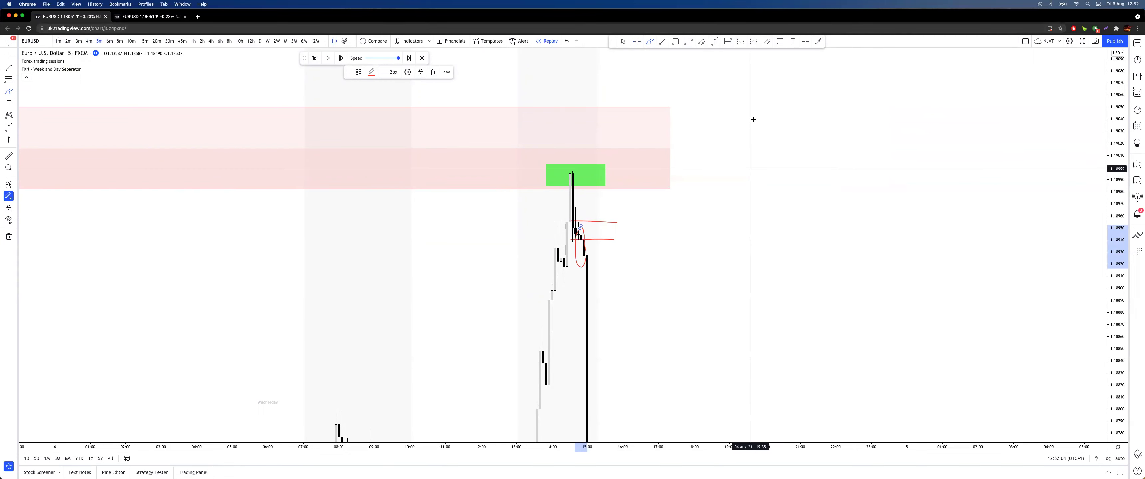
pyautogui.press('super+z')
pyautogui.press('super+z')
pyautogui.press('super+z')
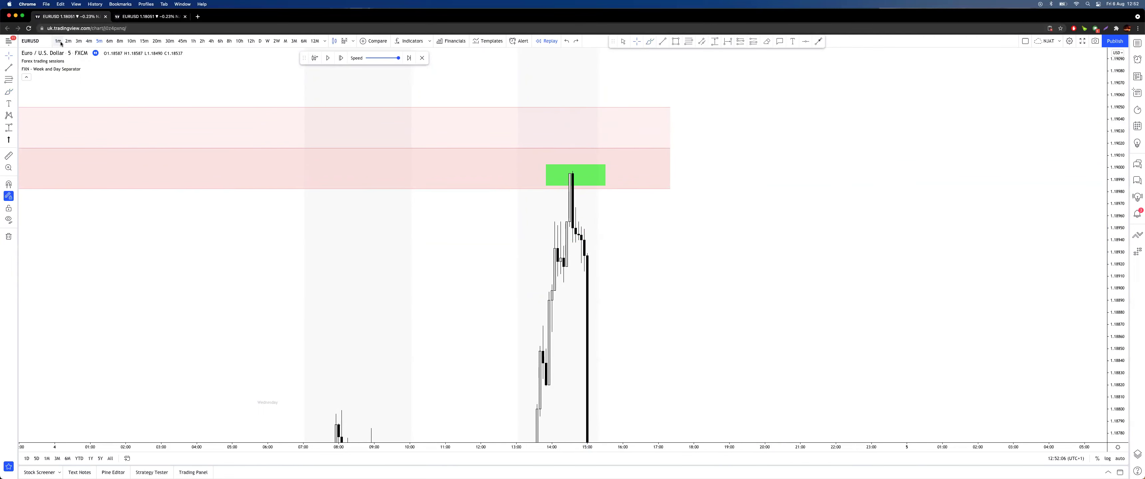
# Step: Return to the 1-minute timeframe, draw a supply zone over the consolidation below the green-marked peak, and undo it
pyautogui.click(61, 42)
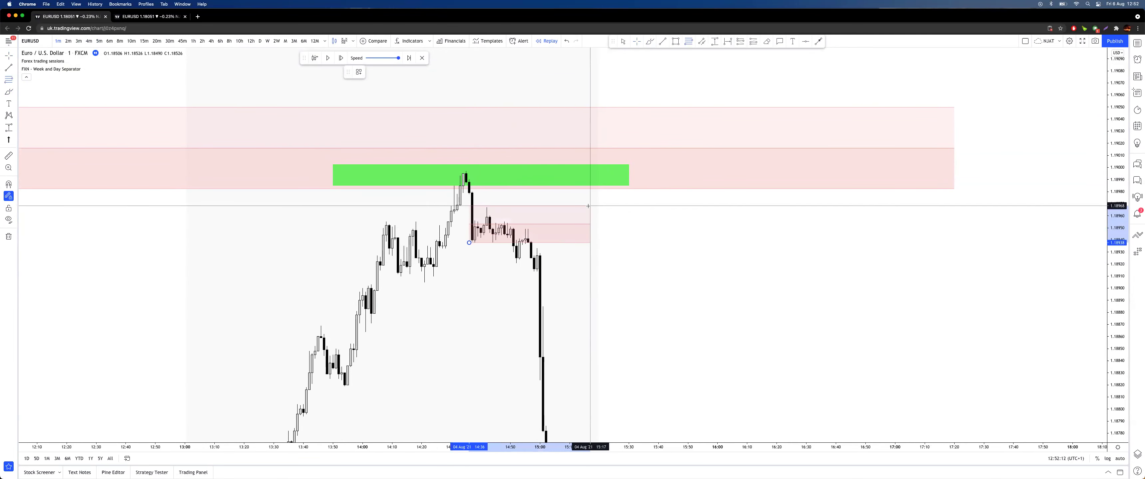
pyautogui.click(569, 207)
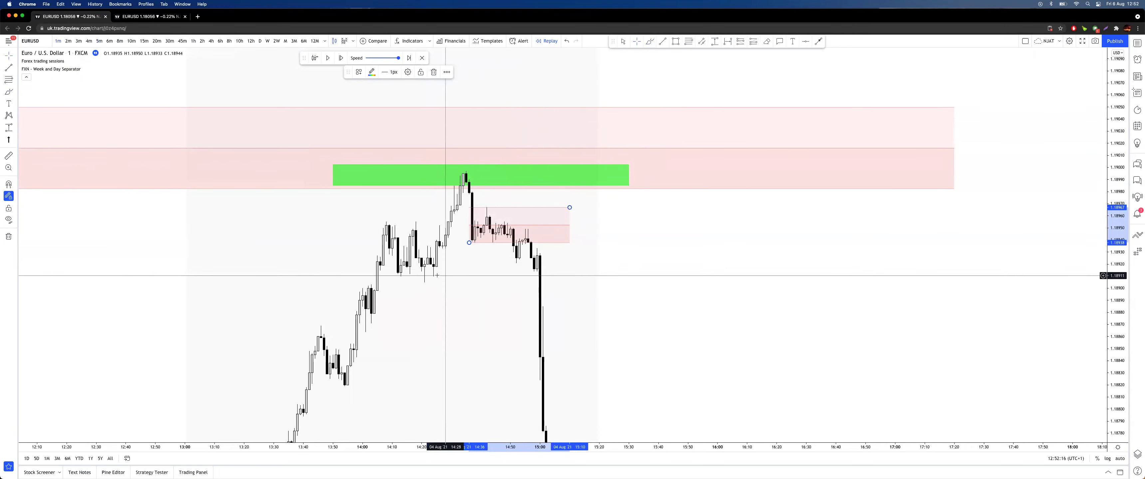
pyautogui.press('super+z')
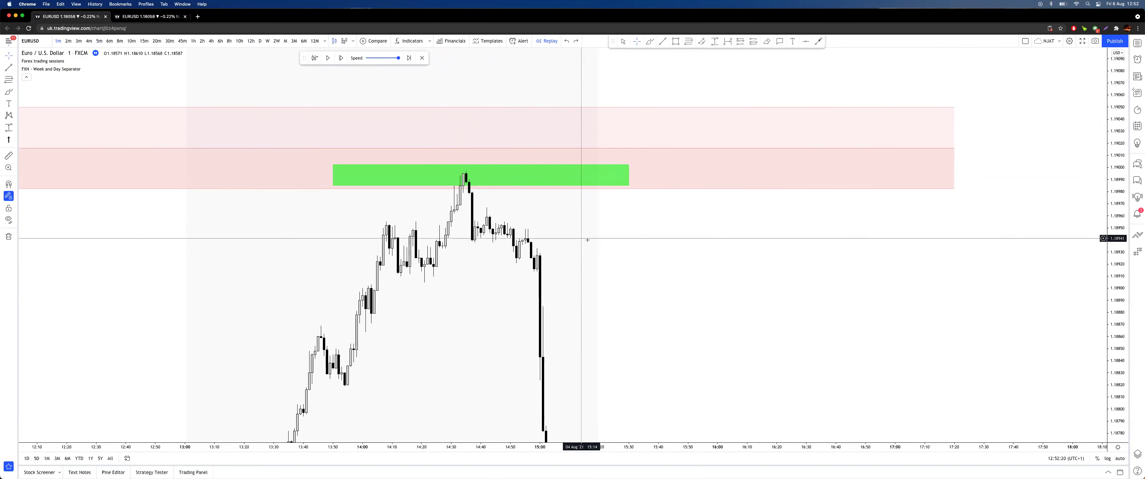
# Step: Exit the bar replay and return the chart to the 4 August sell-off and the range that follows it
pyautogui.scroll(-10, 710, 307)
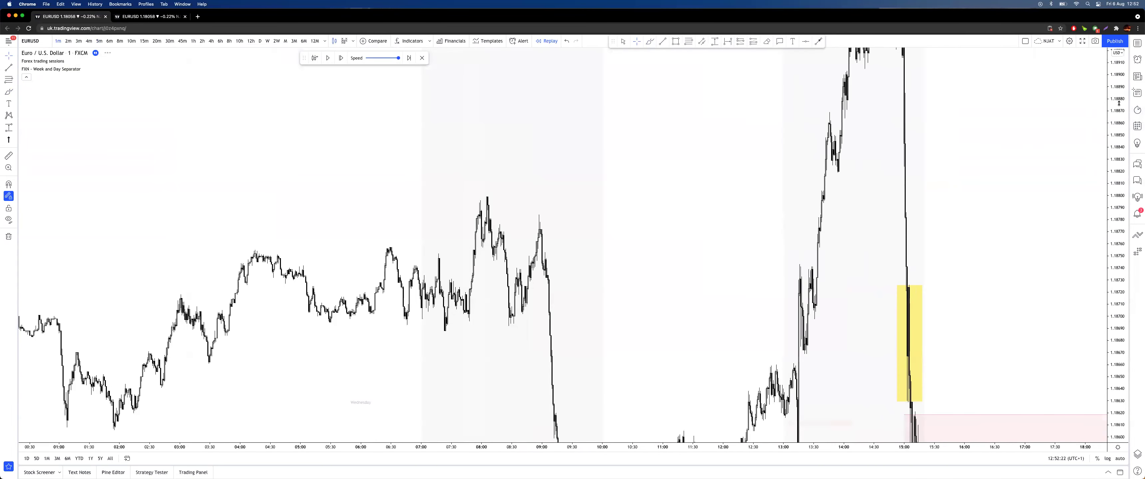
pyautogui.click(421, 58)
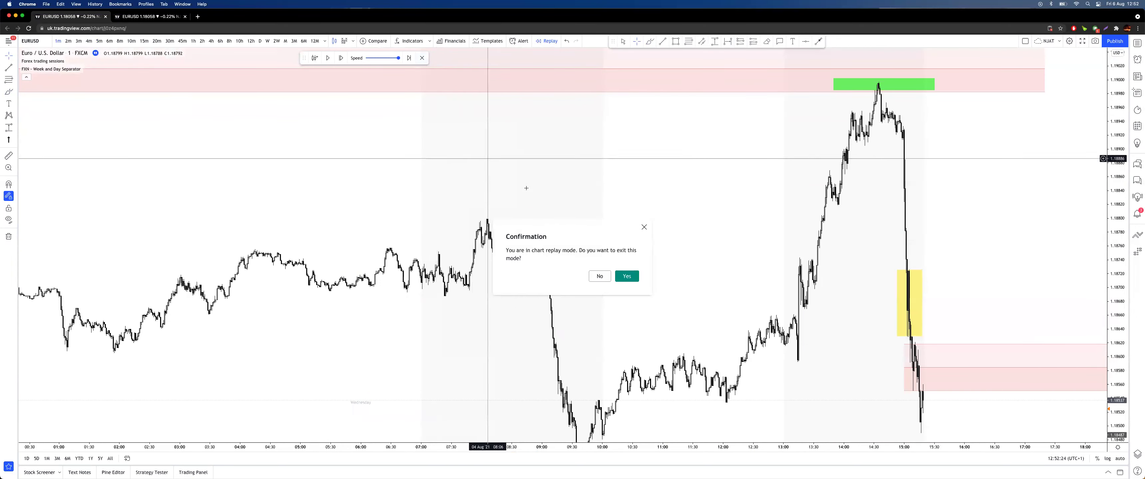
pyautogui.click(627, 277)
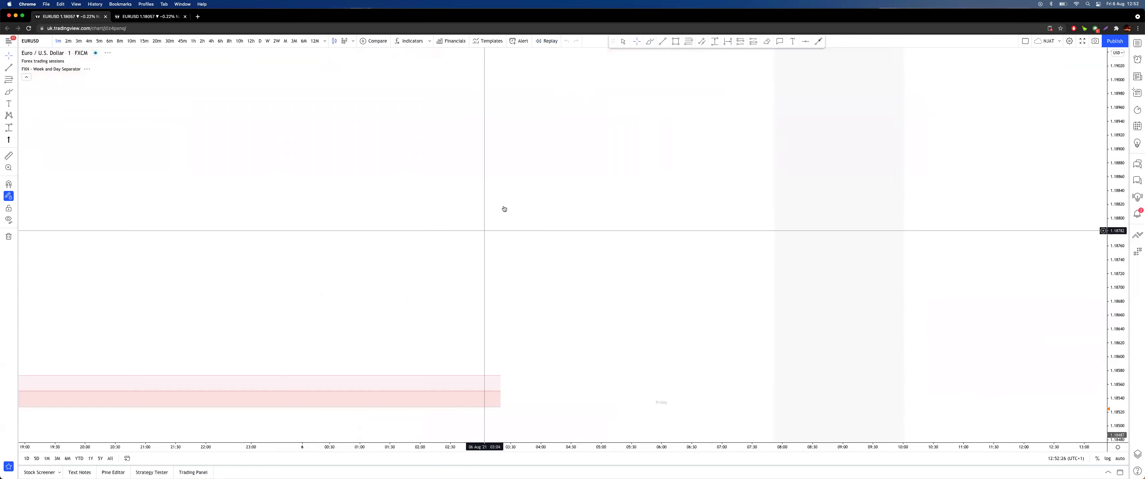
pyautogui.moveTo(838, 166); pyautogui.dragTo(1032, 182)
pyautogui.scroll(-8, 598, 170)
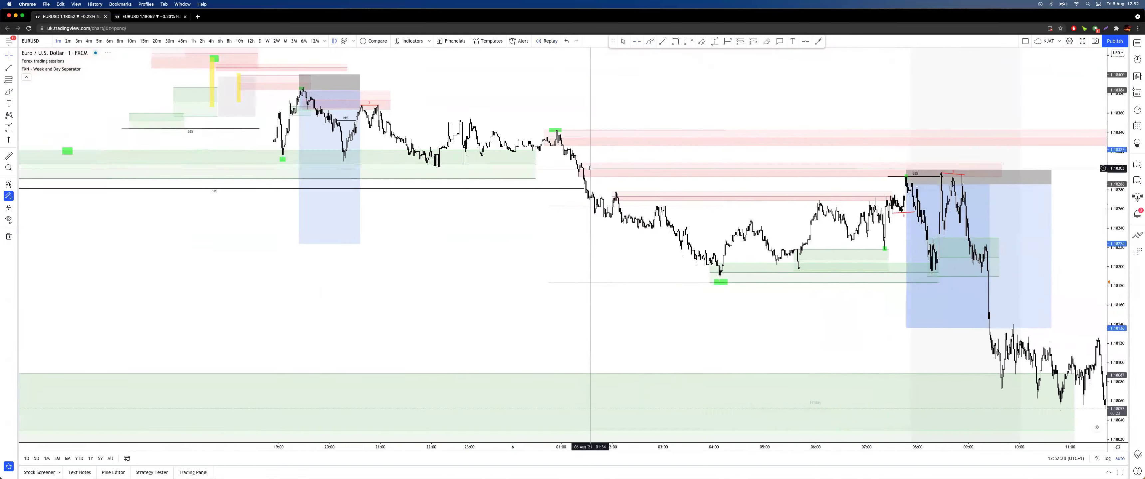
pyautogui.moveTo(419, 117); pyautogui.dragTo(1012, 131)
pyautogui.hscroll(-10, 1011, 131)
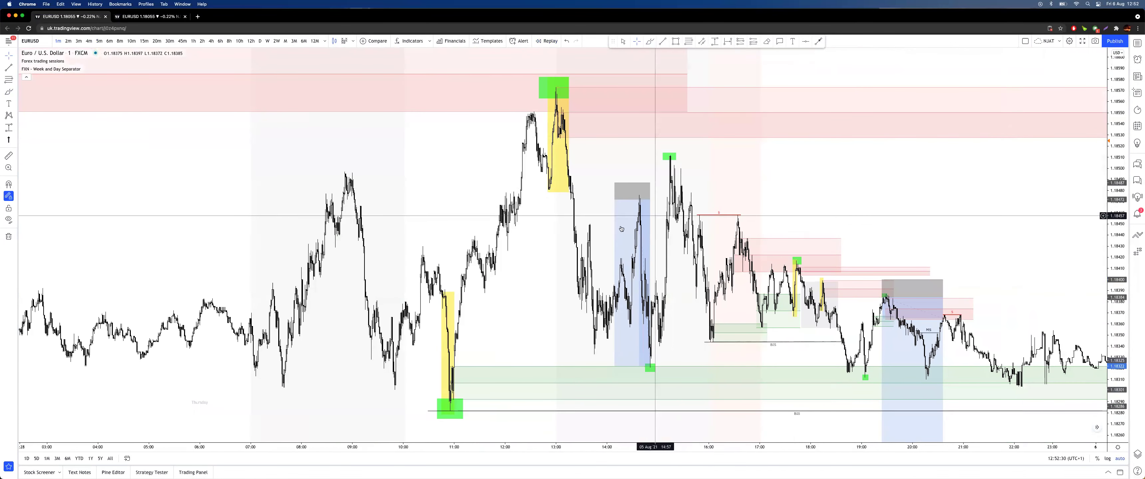
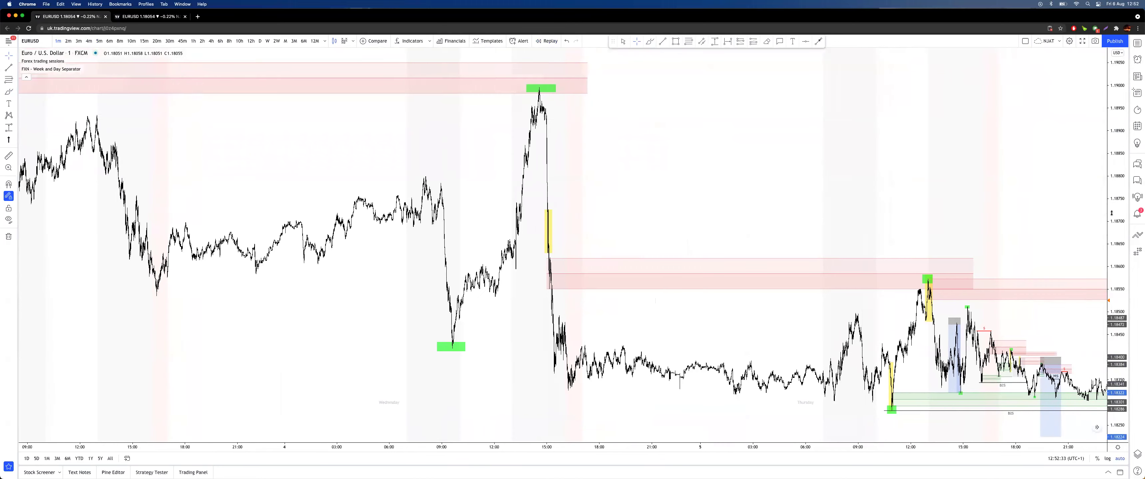
pyautogui.moveTo(981, 187); pyautogui.dragTo(887, 102)
pyautogui.moveTo(1111, 121); pyautogui.dragTo(1111, 173)
pyautogui.moveTo(999, 136); pyautogui.dragTo(909, 167)
# Step: Brush the range's boundary lines, waves inside it and a falling stroke from the sell-off, and undo the strokes
pyautogui.click(649, 41)
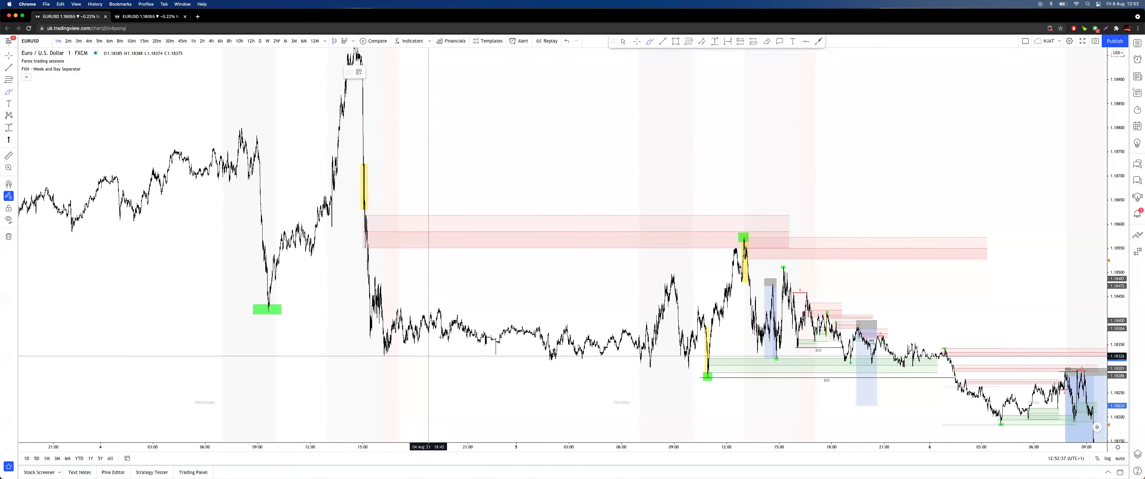
pyautogui.moveTo(362, 347); pyautogui.dragTo(665, 359)
pyautogui.moveTo(393, 291); pyautogui.dragTo(595, 303)
pyautogui.moveTo(393, 274)
pyautogui.mouseDown()
pyautogui.moveTo(476, 329)
pyautogui.moveTo(595, 356)
pyautogui.moveTo(729, 302)
pyautogui.mouseUp()
pyautogui.moveTo(372, 93)
pyautogui.mouseDown()
pyautogui.moveTo(392, 311)
pyautogui.moveTo(467, 338)
pyautogui.moveTo(591, 345)
pyautogui.moveTo(662, 380)
pyautogui.mouseUp()
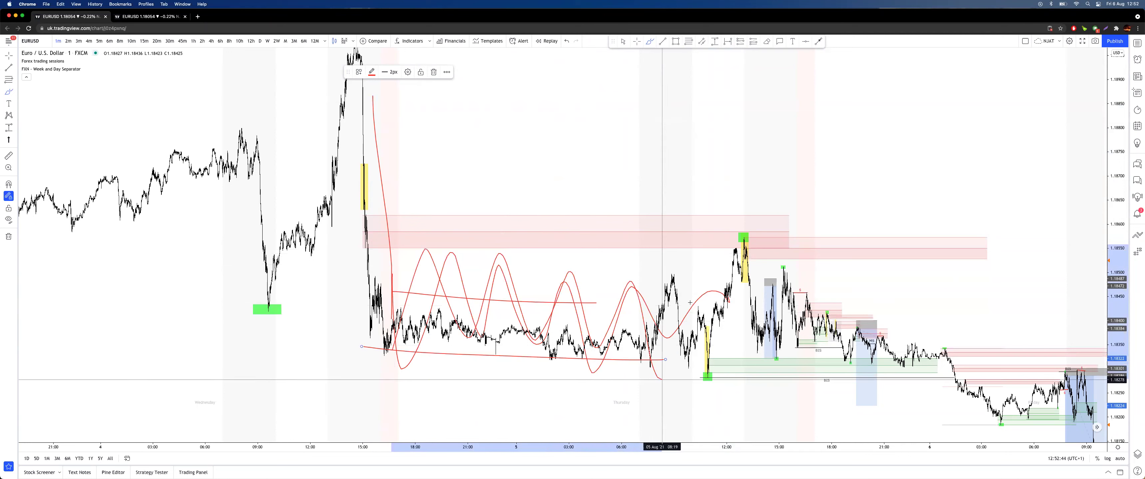
pyautogui.press('super+z')
pyautogui.press('super+z')
pyautogui.press('super+z')
pyautogui.press('super+z')
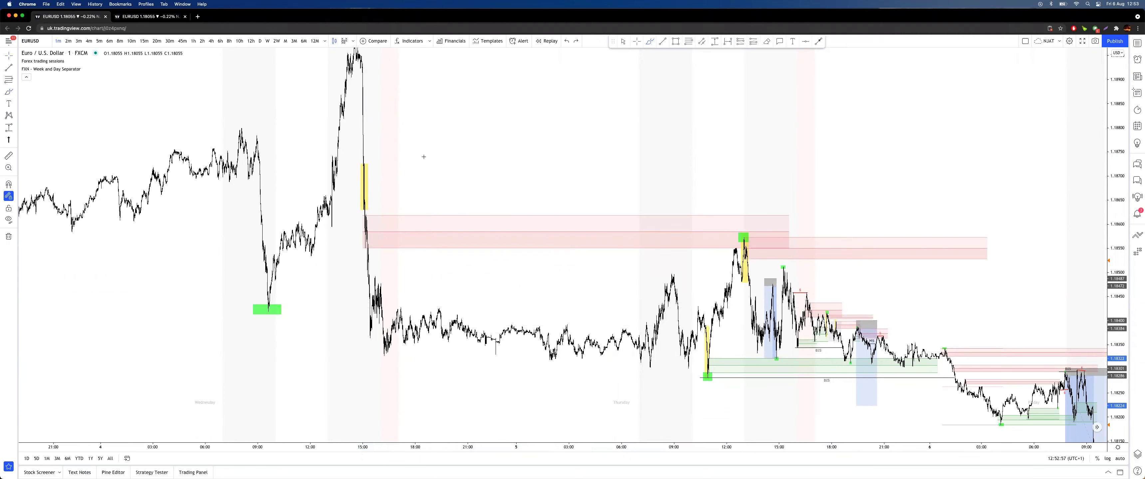
# Step: Switch the chart to the 5-minute timeframe and bring the supply zone from the 4 August sell-off into view
pyautogui.moveTo(424, 157); pyautogui.dragTo(482, 151)
pyautogui.click(102, 41)
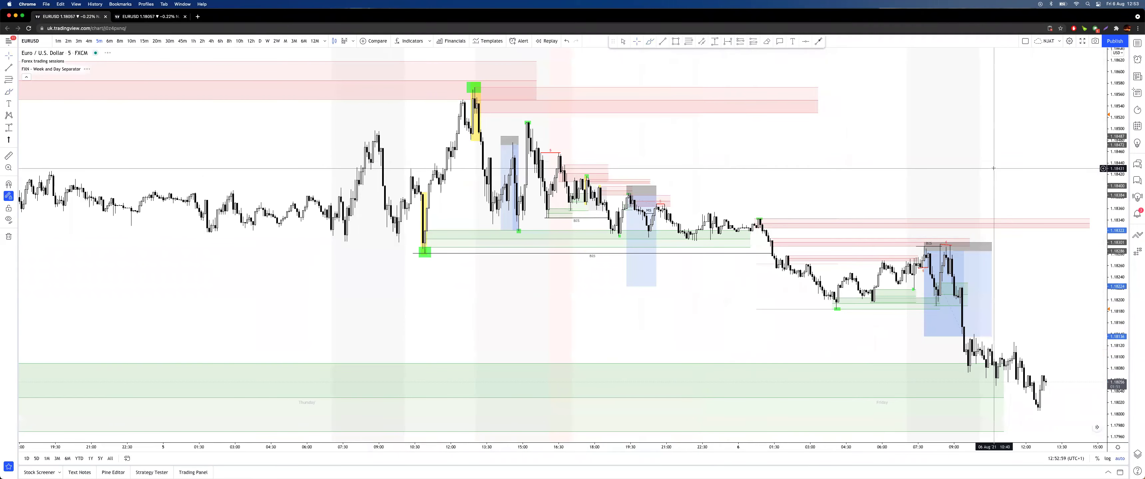
pyautogui.hscroll(-10, 489, 200)
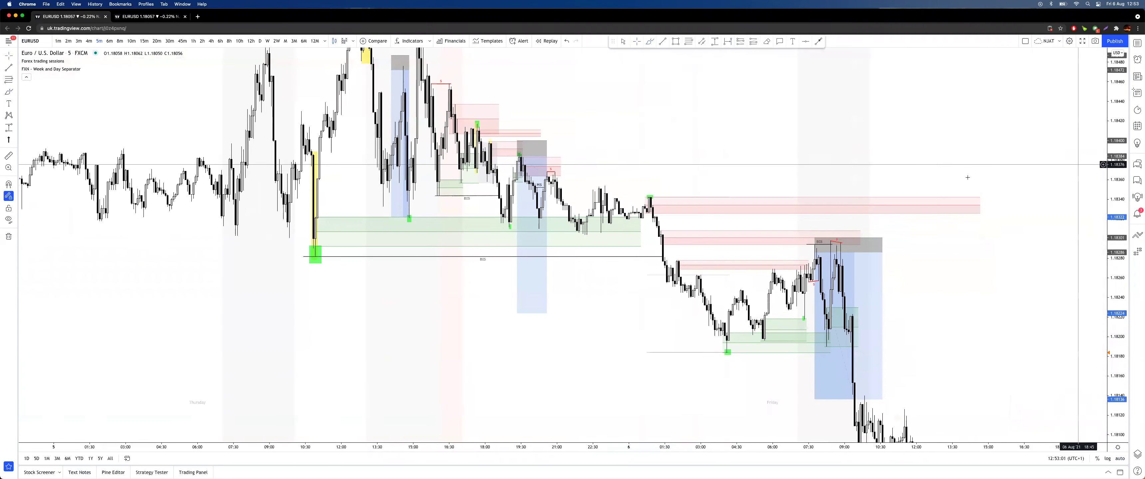
pyautogui.hscroll(-5, 331, 196)
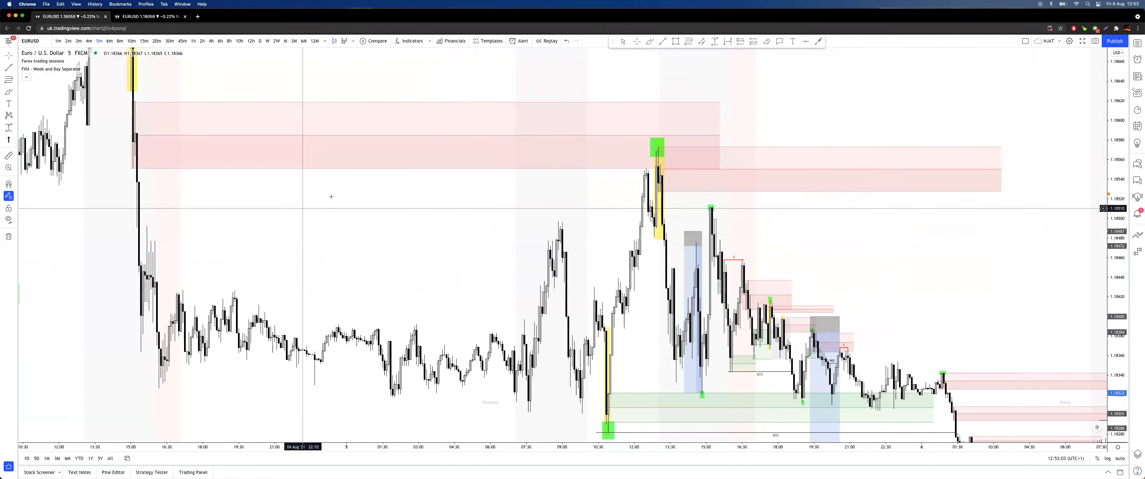
pyautogui.hscroll(-5, 592, 165)
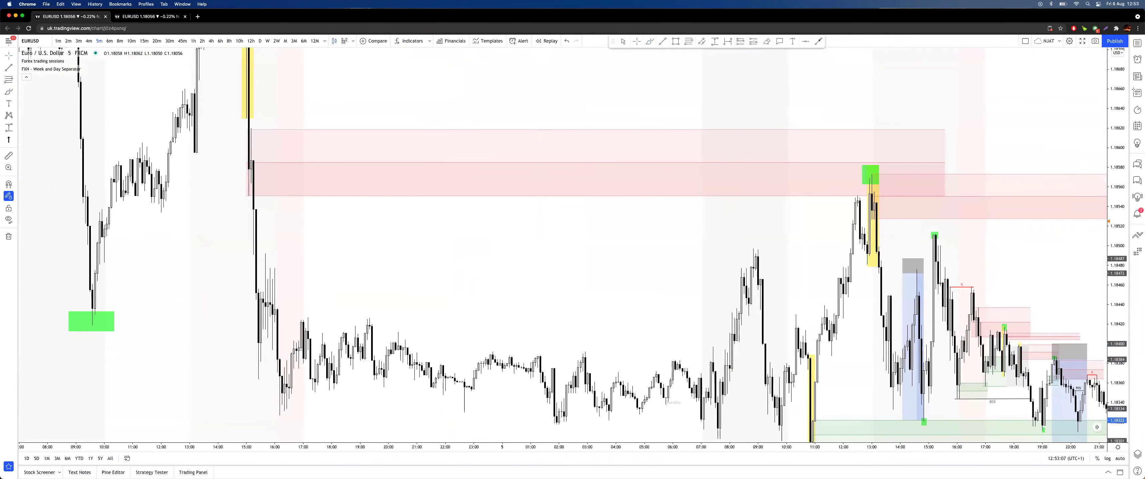
# Step: Brush the supply zone's origin, the drop from it and the green-marked low's level, and undo the latest strokes
pyautogui.click(649, 41)
pyautogui.moveTo(239, 193); pyautogui.dragTo(282, 194)
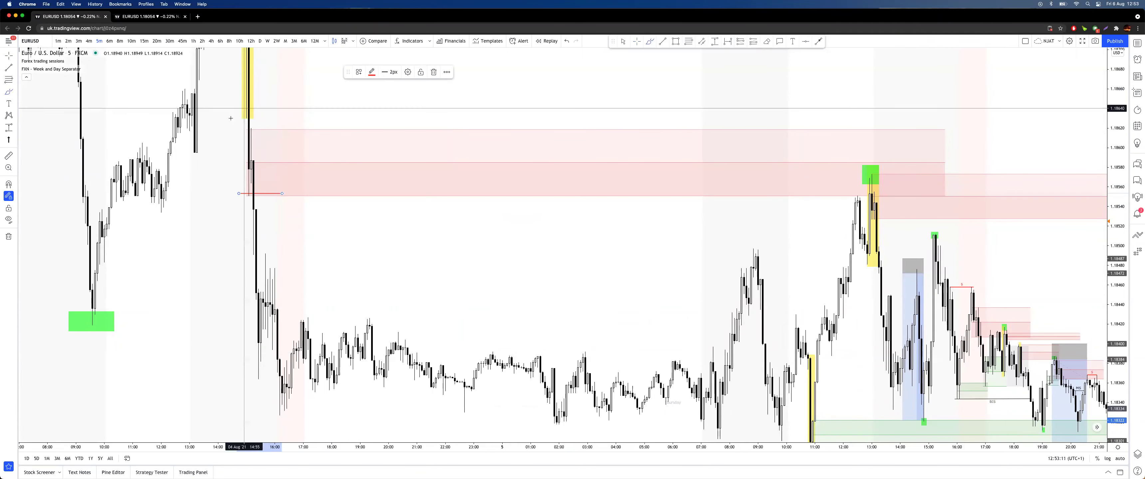
pyautogui.moveTo(261, 115)
pyautogui.mouseDown()
pyautogui.moveTo(243, 200)
pyautogui.moveTo(266, 123)
pyautogui.moveTo(274, 150)
pyautogui.moveTo(257, 391)
pyautogui.mouseUp()
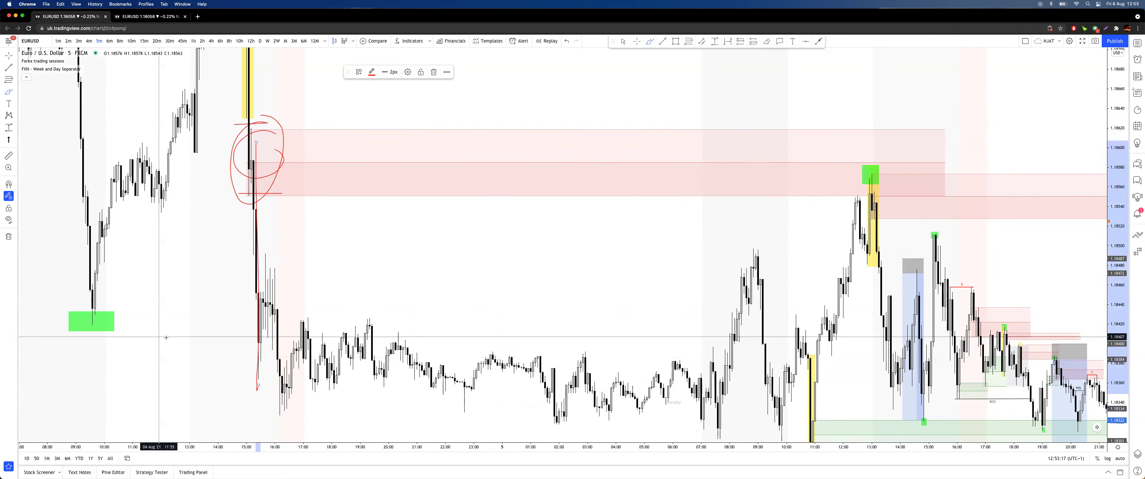
pyautogui.moveTo(54, 329); pyautogui.dragTo(302, 339)
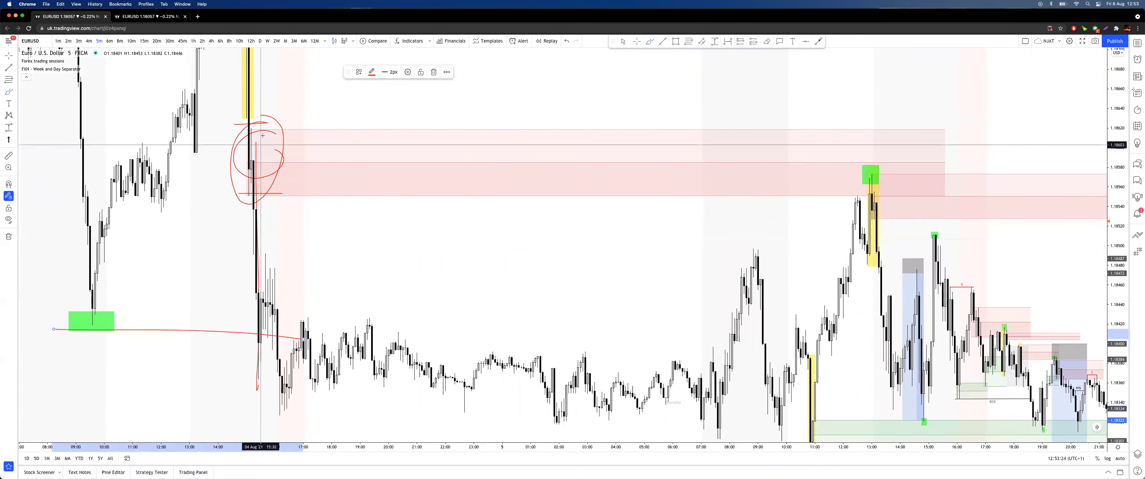
pyautogui.moveTo(260, 159)
pyautogui.mouseDown()
pyautogui.moveTo(269, 320)
pyautogui.moveTo(273, 184)
pyautogui.mouseUp()
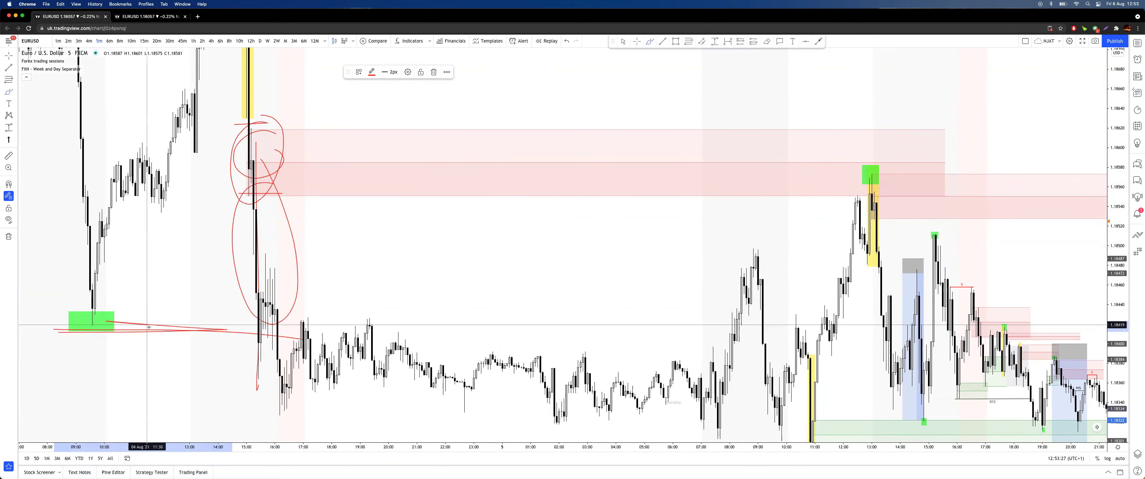
pyautogui.press('super+z')
pyautogui.press('super+z')
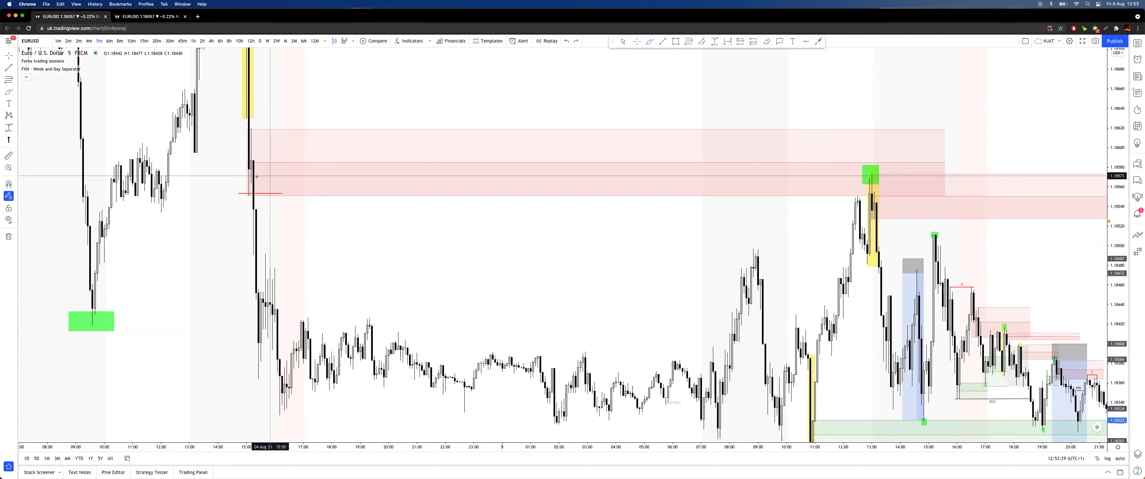
# Step: Brush the supply zone's origin, its extension to a circled retest and the drop from it, and remove the strokes
pyautogui.moveTo(262, 284)
pyautogui.mouseDown()
pyautogui.moveTo(244, 164)
pyautogui.moveTo(857, 149)
pyautogui.moveTo(817, 151)
pyautogui.mouseUp()
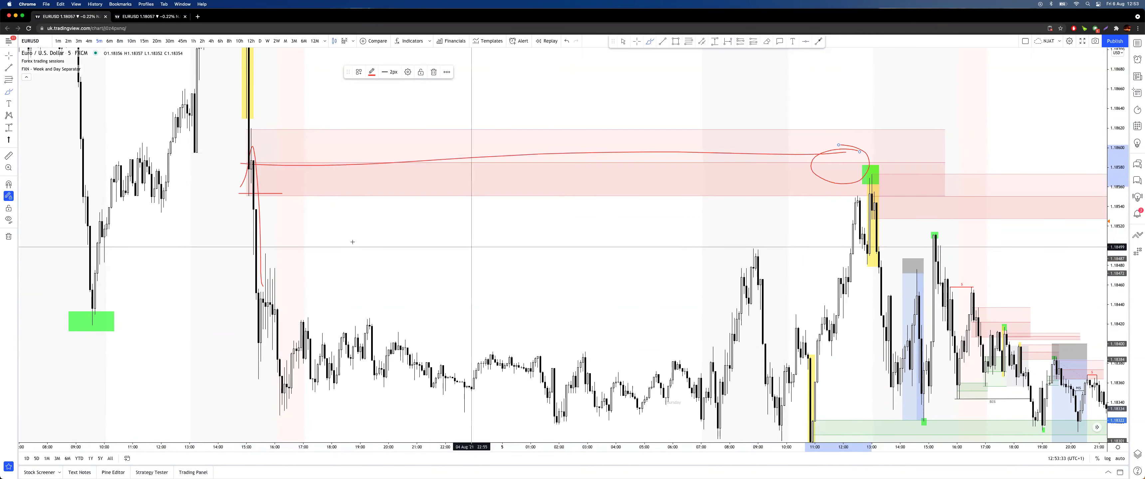
pyautogui.moveTo(279, 192)
pyautogui.mouseDown()
pyautogui.moveTo(305, 127)
pyautogui.moveTo(303, 349)
pyautogui.mouseUp()
pyautogui.moveTo(323, 177)
pyautogui.mouseDown()
pyautogui.moveTo(369, 160)
pyautogui.moveTo(271, 168)
pyautogui.moveTo(412, 176)
pyautogui.mouseUp()
pyautogui.press('super+z')
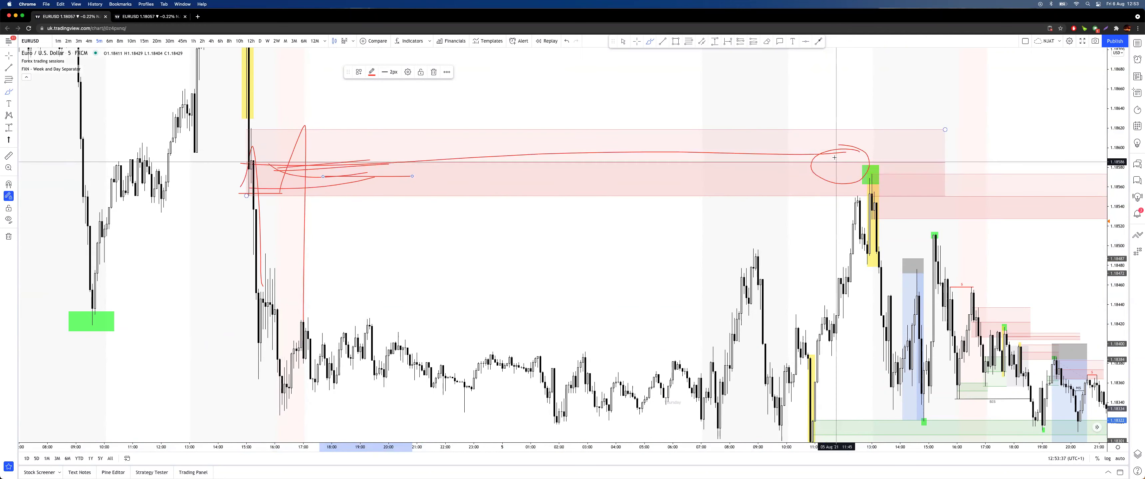
pyautogui.press('Escape')
# Step: Brush circles around the 5 August green-marked low at 11:00 and the green-marked high inside the supply zone
pyautogui.moveTo(838, 87); pyautogui.dragTo(753, 68)
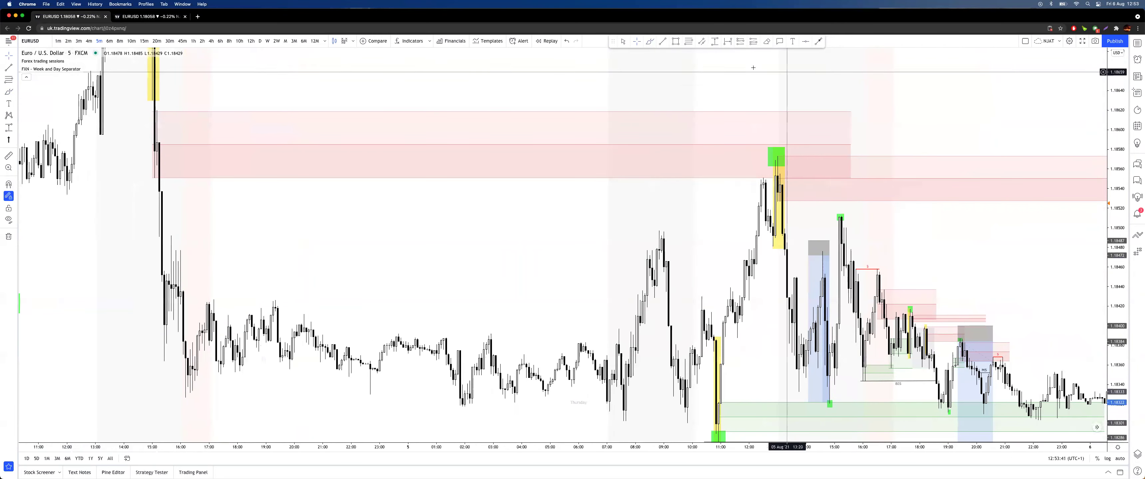
pyautogui.press('Escape')
pyautogui.moveTo(966, 233)
pyautogui.mouseDown()
pyautogui.moveTo(712, 129)
pyautogui.moveTo(727, 194)
pyautogui.mouseUp()
pyautogui.click(649, 42)
pyautogui.moveTo(458, 418)
pyautogui.mouseDown()
pyautogui.moveTo(495, 410)
pyautogui.moveTo(492, 382)
pyautogui.mouseUp()
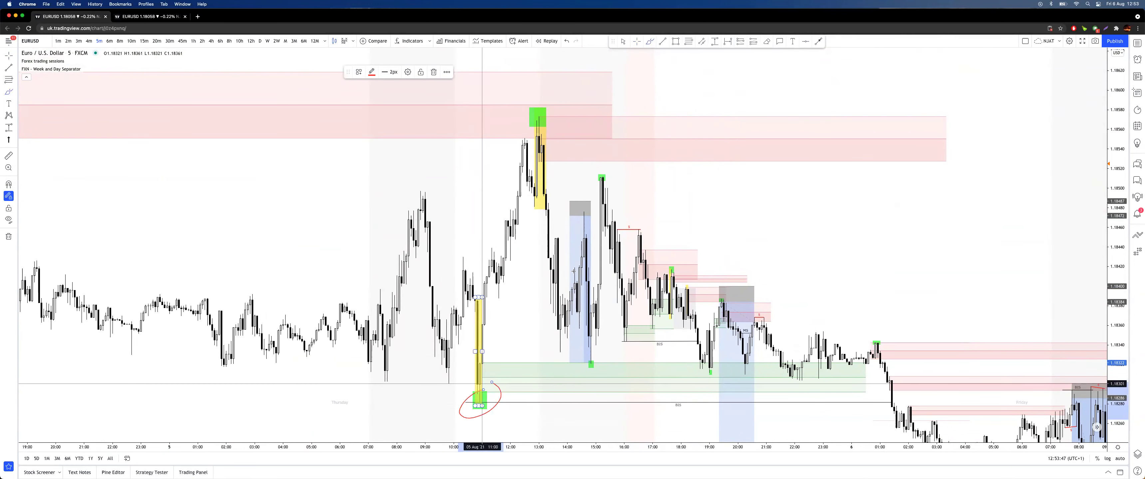
pyautogui.moveTo(543, 109); pyautogui.dragTo(553, 111)
# Step: Brush level lines above the earlier swing high, at the base of the upper yellow leg and across the green-marked high
pyautogui.moveTo(368, 187); pyautogui.dragTo(458, 180)
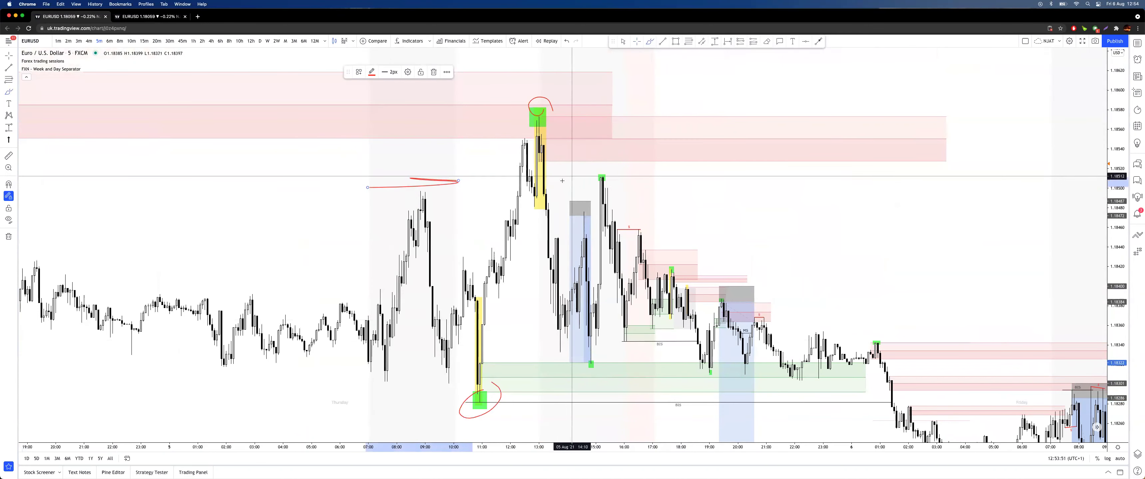
pyautogui.moveTo(502, 206); pyautogui.dragTo(623, 189)
pyautogui.moveTo(503, 117); pyautogui.dragTo(595, 119)
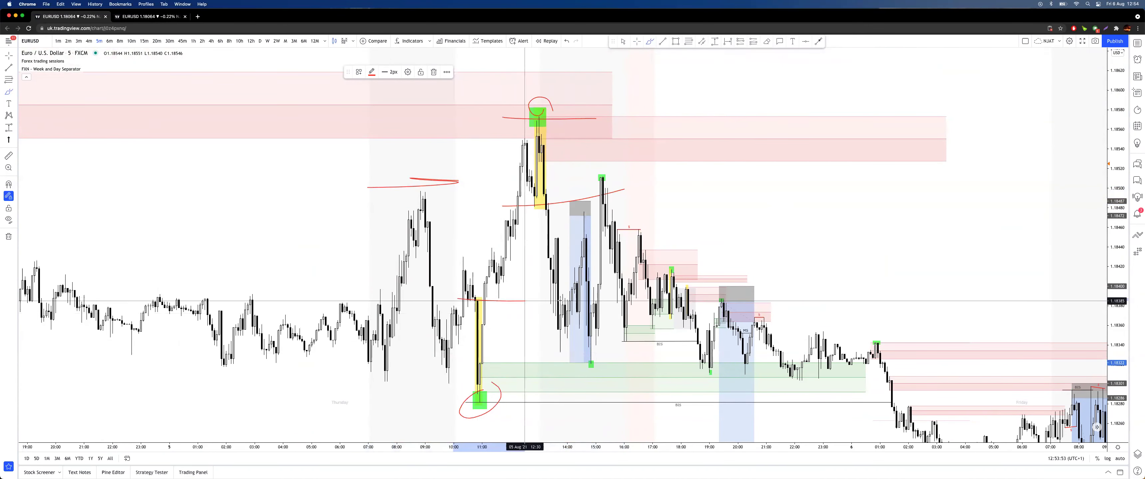
# Step: Remove the brushed level lines and the circles around the 5 August green-marked high and low
pyautogui.moveTo(408, 437); pyautogui.dragTo(595, 423)
pyautogui.press('super+z')
pyautogui.press('super+z')
pyautogui.press('super+z')
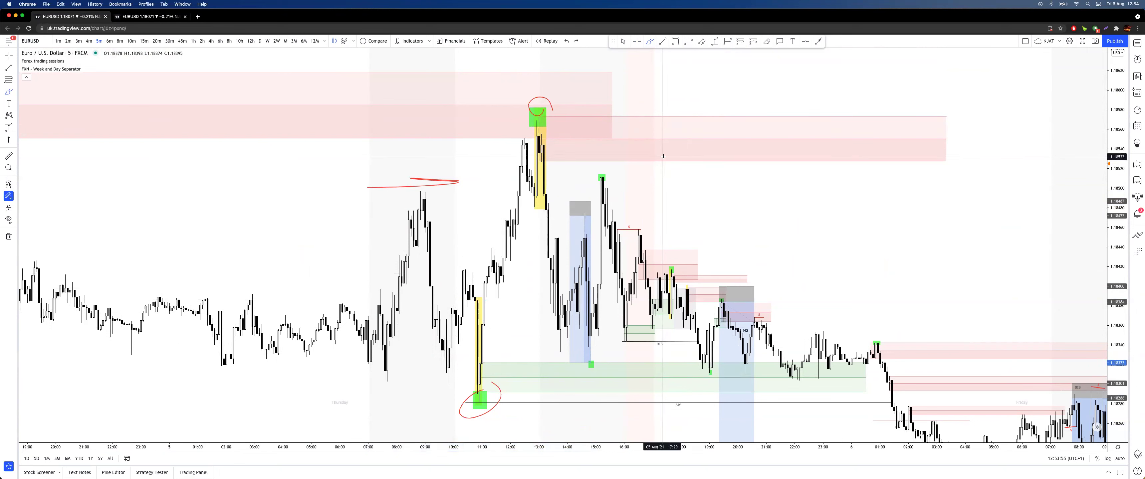
pyautogui.press('Escape')
pyautogui.moveTo(733, 92); pyautogui.dragTo(795, 107)
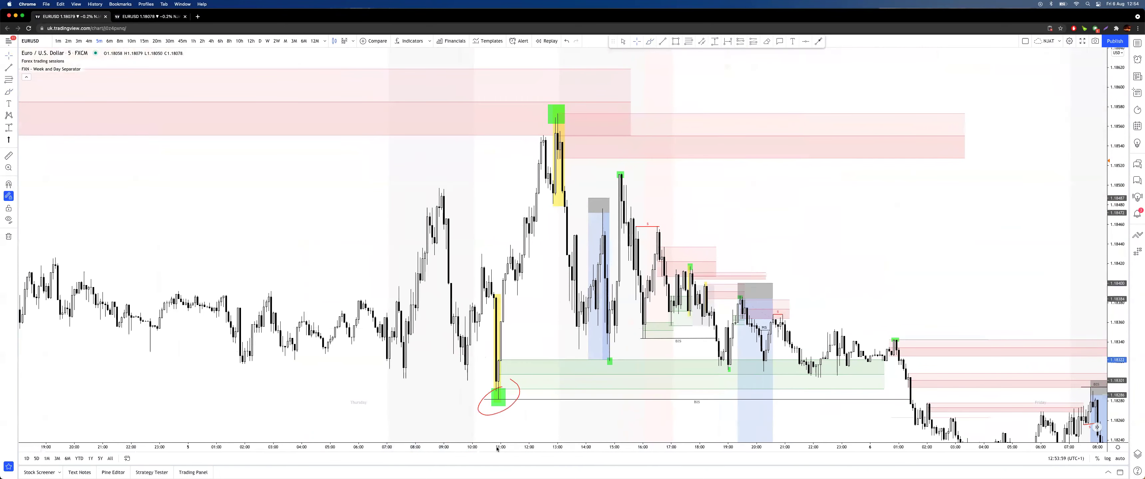
pyautogui.click(481, 413)
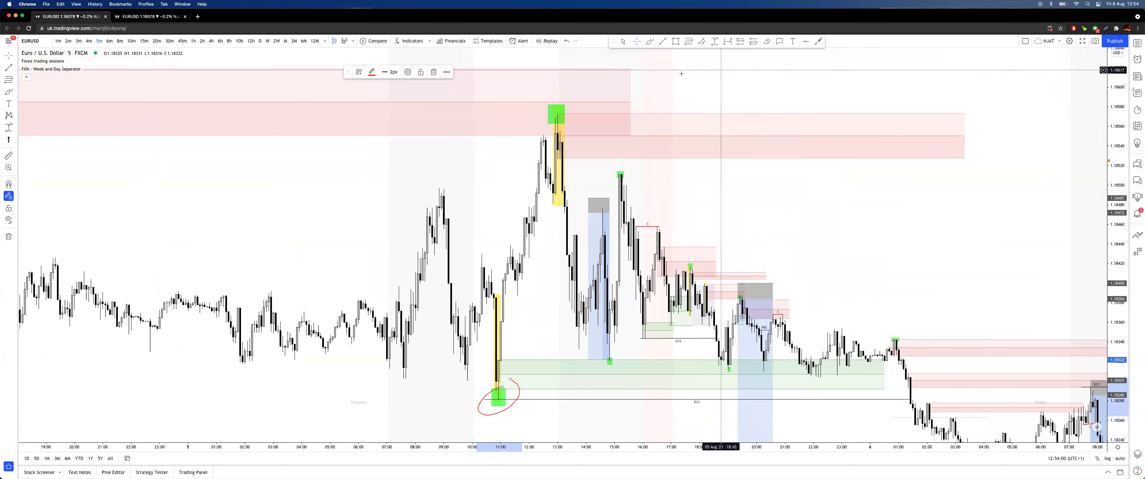
pyautogui.click(434, 73)
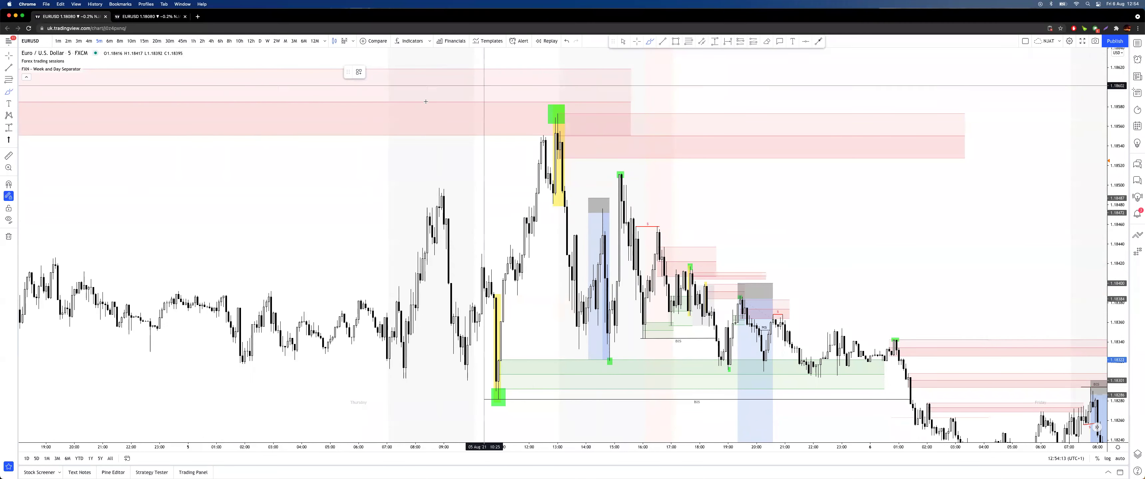
# Step: Brush circles around the 5 August green-marked low and high, a level line between them, and boxes around both swings
pyautogui.moveTo(503, 374)
pyautogui.mouseDown()
pyautogui.moveTo(496, 412)
pyautogui.moveTo(529, 365)
pyautogui.mouseUp()
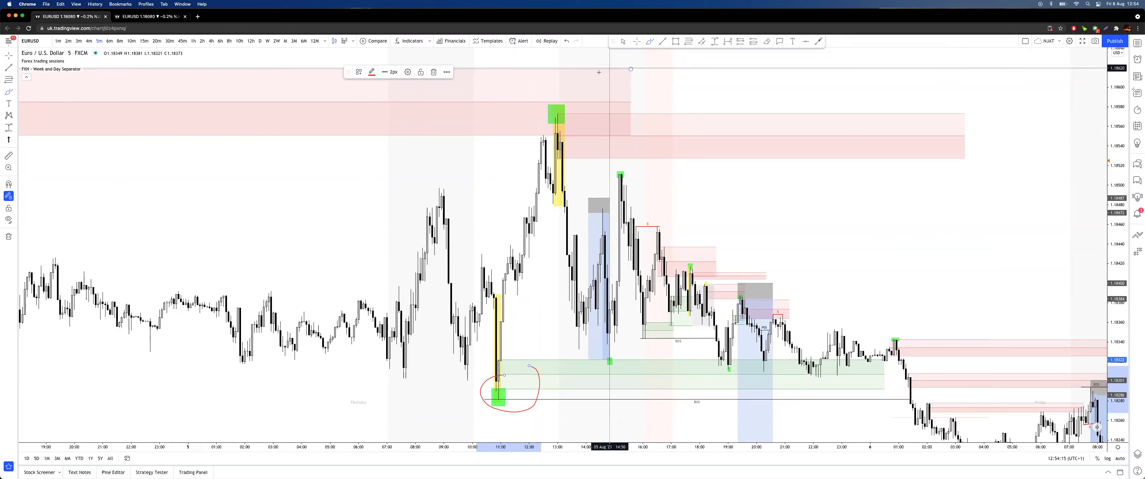
pyautogui.moveTo(568, 97)
pyautogui.mouseDown()
pyautogui.moveTo(542, 122)
pyautogui.moveTo(576, 85)
pyautogui.mouseUp()
pyautogui.moveTo(423, 245); pyautogui.dragTo(841, 231)
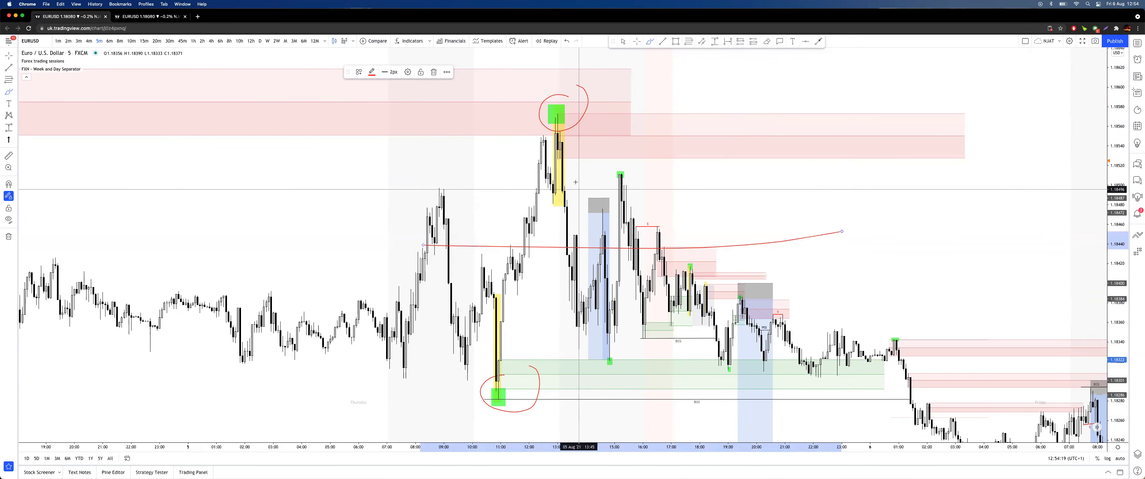
pyautogui.moveTo(544, 135)
pyautogui.mouseDown()
pyautogui.moveTo(555, 193)
pyautogui.moveTo(614, 117)
pyautogui.moveTo(526, 207)
pyautogui.moveTo(539, 103)
pyautogui.mouseUp()
pyautogui.moveTo(450, 277)
pyautogui.mouseDown()
pyautogui.moveTo(544, 287)
pyautogui.moveTo(511, 402)
pyautogui.moveTo(465, 266)
pyautogui.mouseUp()
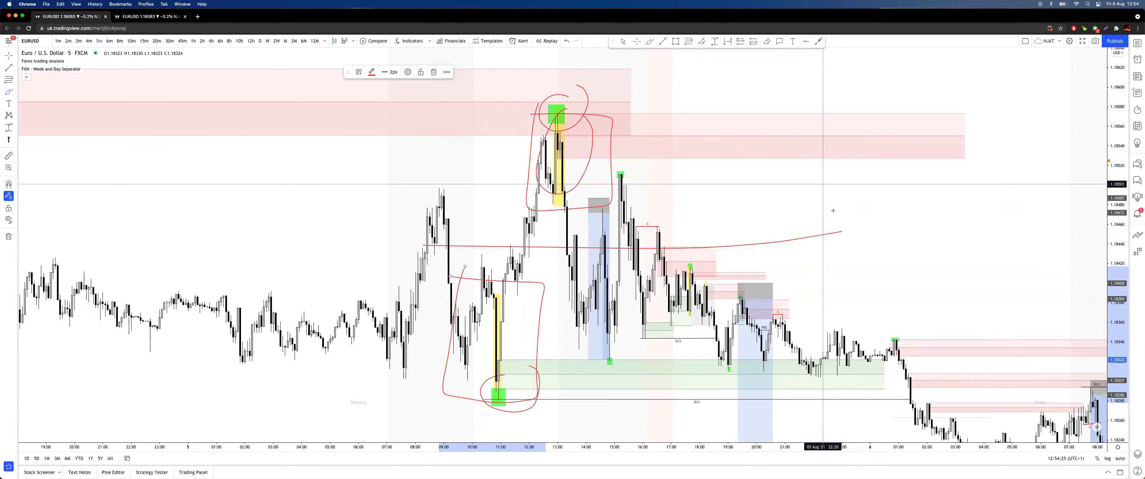
# Step: Brush a level line beneath the 4 August green-marked low, further circles around the 5 August low and high, and strokes for the downward move
pyautogui.scroll(-5, 517, 274)
pyautogui.moveTo(1124, 98); pyautogui.dragTo(1122, 255)
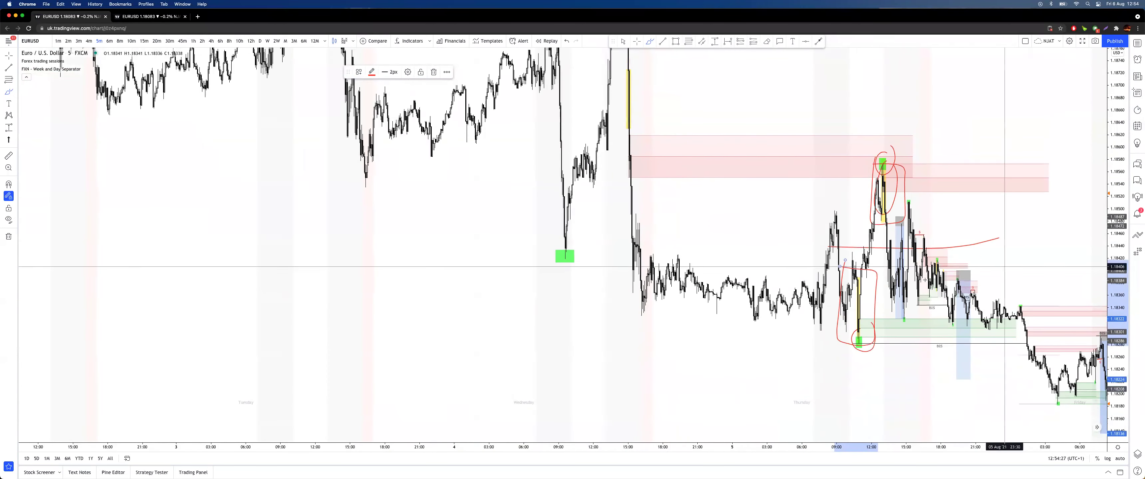
pyautogui.moveTo(505, 262); pyautogui.dragTo(639, 270)
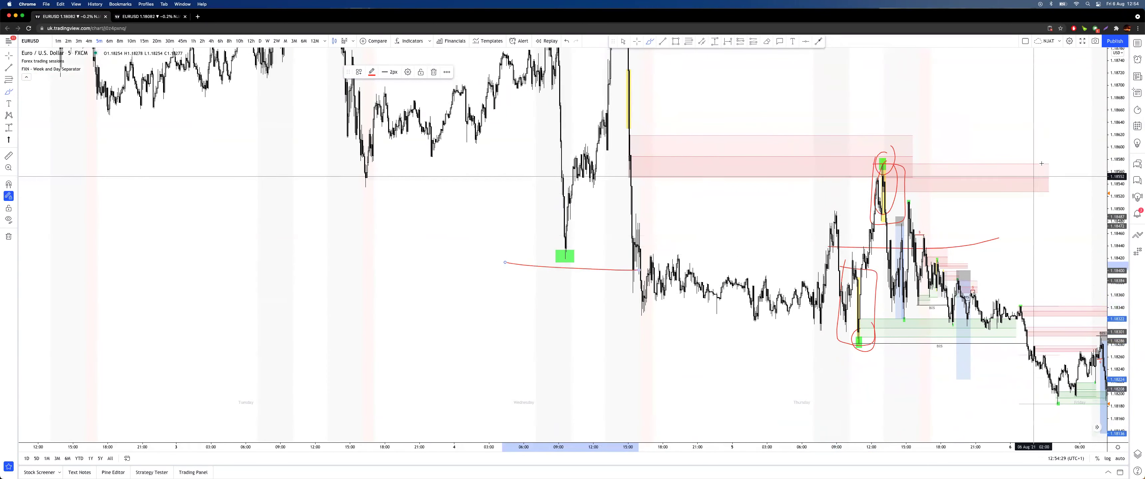
pyautogui.moveTo(1122, 100); pyautogui.dragTo(1120, 239)
pyautogui.moveTo(873, 304); pyautogui.dragTo(883, 303)
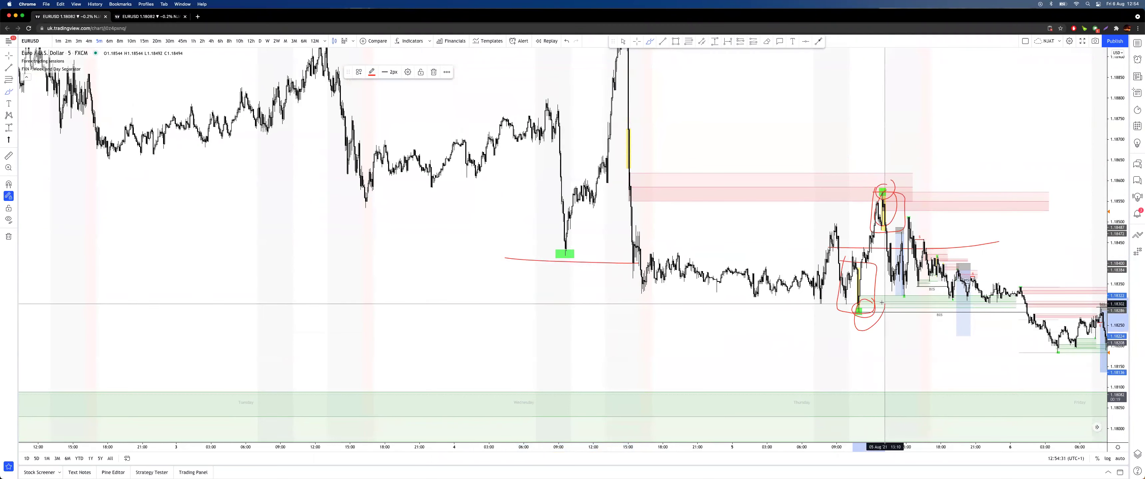
pyautogui.moveTo(890, 178); pyautogui.dragTo(904, 185)
pyautogui.moveTo(622, 60)
pyautogui.mouseDown()
pyautogui.moveTo(708, 333)
pyautogui.moveTo(871, 193)
pyautogui.moveTo(1013, 445)
pyautogui.mouseUp()
pyautogui.moveTo(645, 300)
pyautogui.mouseDown()
pyautogui.moveTo(680, 232)
pyautogui.moveTo(840, 266)
pyautogui.moveTo(959, 227)
pyautogui.moveTo(1056, 366)
pyautogui.mouseUp()
# Step: Undo all the brush strokes on the 4 and 5 August swings
pyautogui.press('super+z')
pyautogui.press('super+z')
pyautogui.press('super+z')
pyautogui.press('super+z')
pyautogui.press('super+z')
pyautogui.press('super+z')
pyautogui.press('super+z')
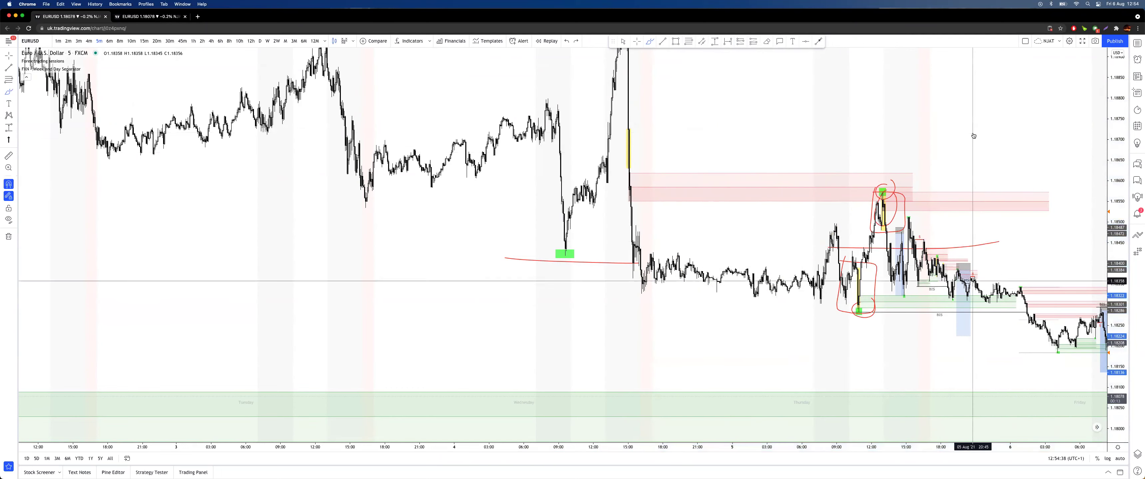
pyautogui.press('super+z')
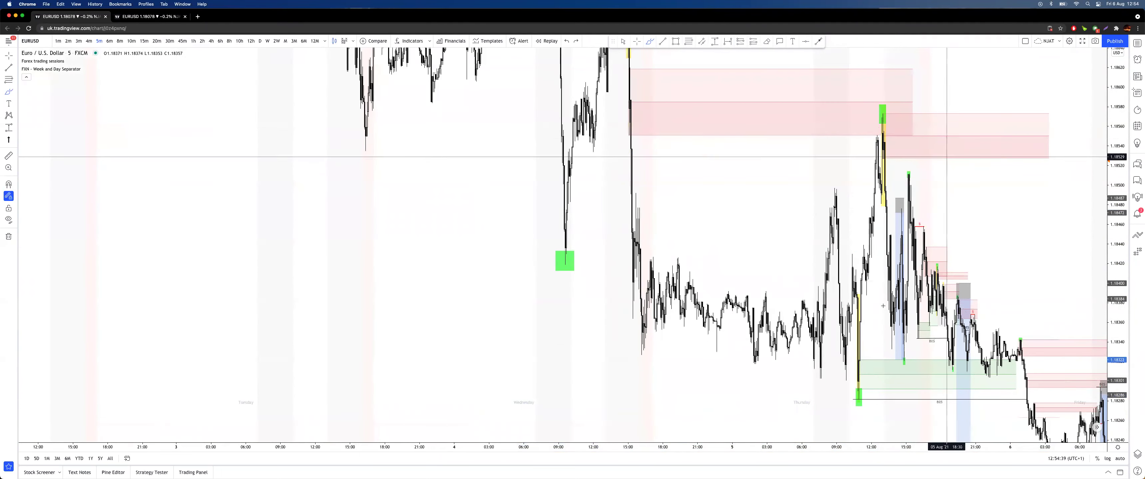
# Step: Brush circles around both short positions and the green-marked high, a level line and a steep drop, and undo all but the later position's circle
pyautogui.scroll(9, 805, 331)
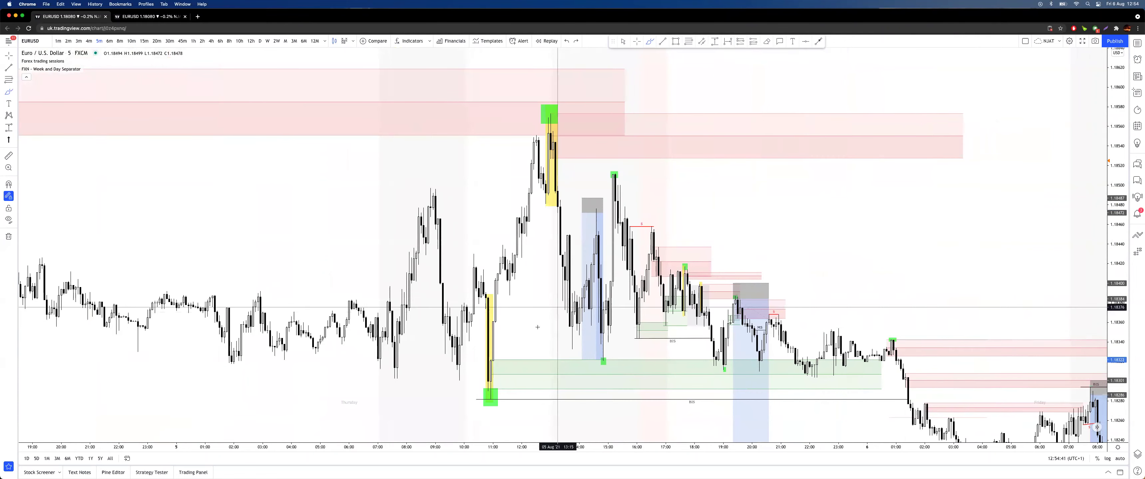
pyautogui.moveTo(758, 275); pyautogui.dragTo(769, 278)
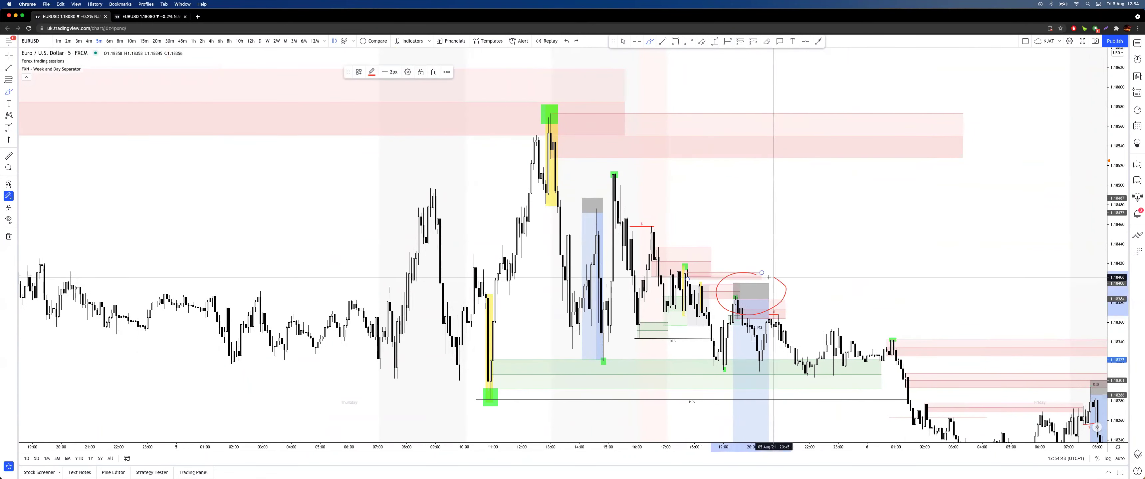
pyautogui.moveTo(588, 185)
pyautogui.mouseDown()
pyautogui.moveTo(565, 218)
pyautogui.moveTo(622, 203)
pyautogui.mouseUp()
pyautogui.moveTo(105, 129)
pyautogui.mouseDown()
pyautogui.moveTo(577, 130)
pyautogui.moveTo(553, 113)
pyautogui.moveTo(777, 474)
pyautogui.mouseUp()
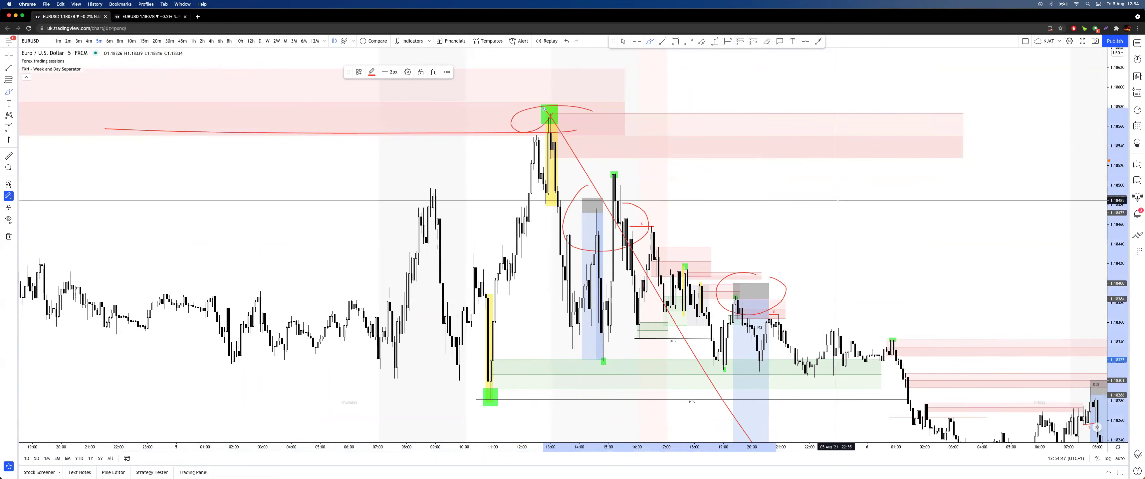
pyautogui.press('super+z')
pyautogui.press('super+z')
pyautogui.press('super+z')
# Step: Brush a large circle around the supply-zone high and a smaller one around the green-marked low at 11:00, and undo all circles
pyautogui.moveTo(580, 97)
pyautogui.mouseDown()
pyautogui.moveTo(525, 107)
pyautogui.moveTo(640, 134)
pyautogui.moveTo(533, 100)
pyautogui.mouseUp()
pyautogui.moveTo(515, 376); pyautogui.dragTo(512, 385)
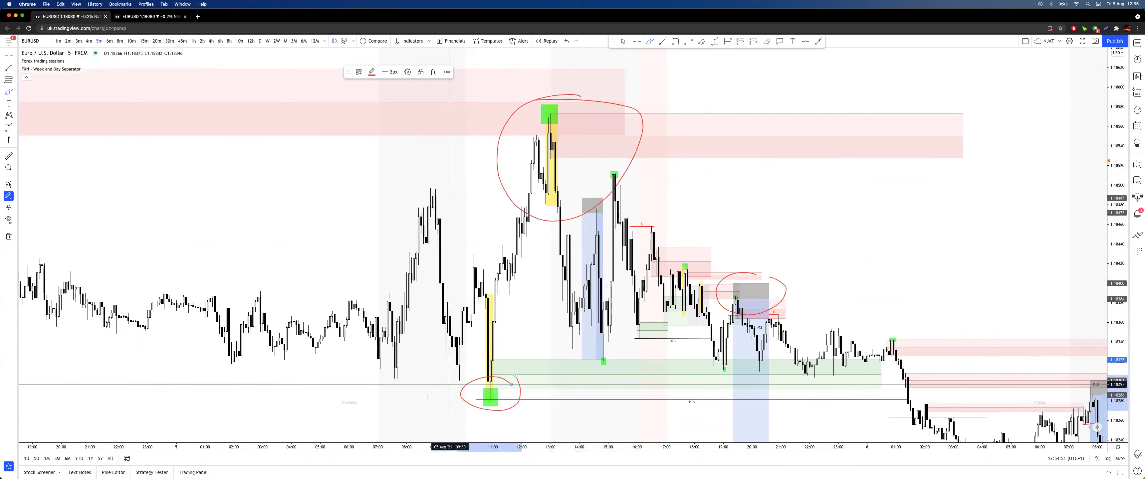
pyautogui.press('super+z')
pyautogui.press('super+z')
pyautogui.press('super+z')
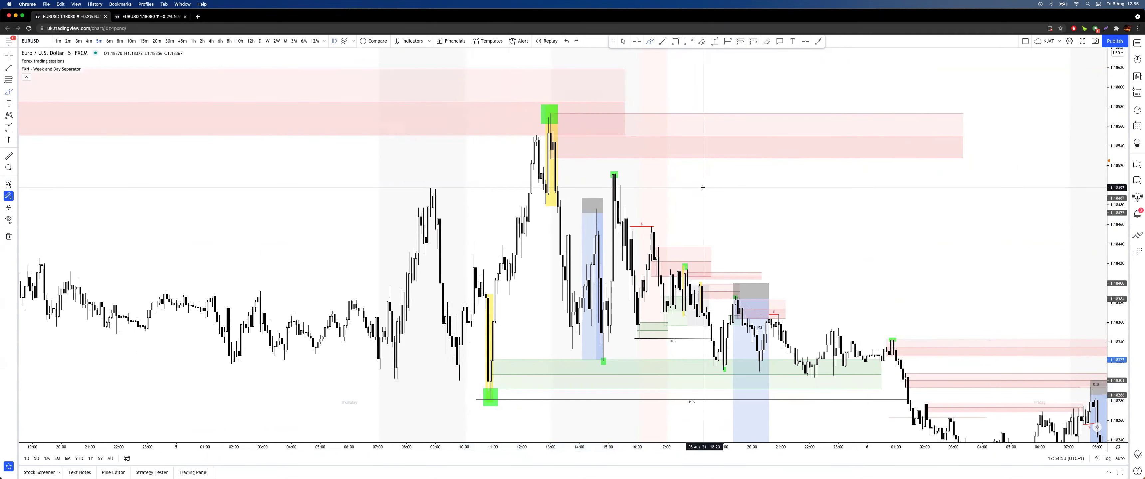
# Step: Switch the chart to the 1-minute timeframe at the 5 August swings between the supply and demand zones
pyautogui.moveTo(767, 218)
pyautogui.mouseDown()
pyautogui.moveTo(788, 198)
pyautogui.moveTo(844, 195)
pyautogui.moveTo(815, 188)
pyautogui.mouseUp()
pyautogui.scroll(-2, 816, 188)
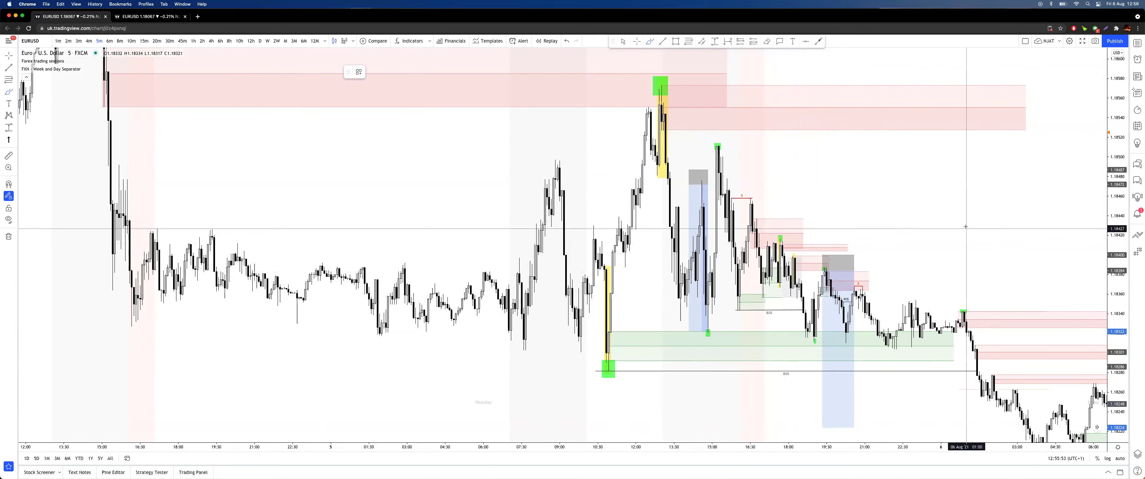
pyautogui.hscroll(5, 868, 231)
pyautogui.hscroll(3, 867, 205)
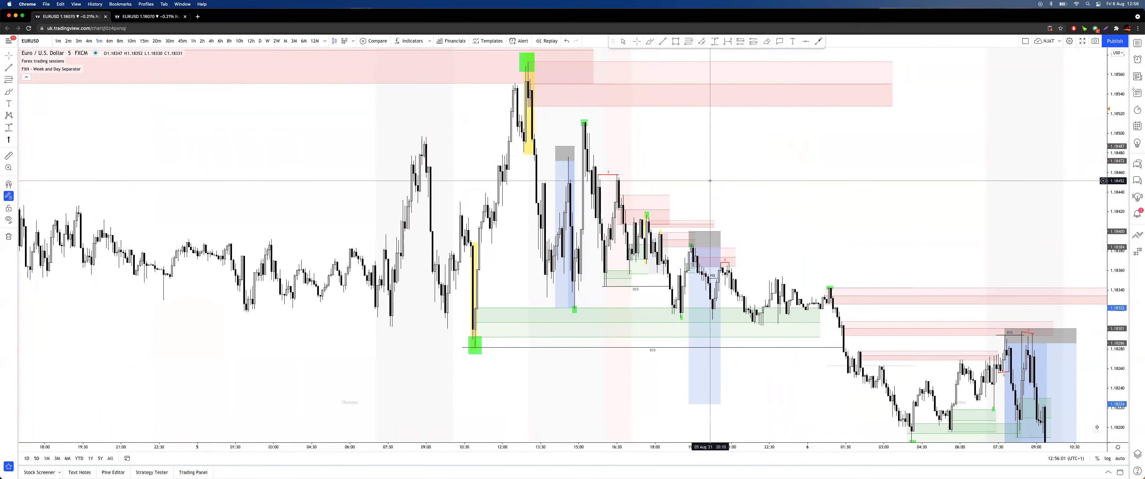
pyautogui.hscroll(1, 211, 134)
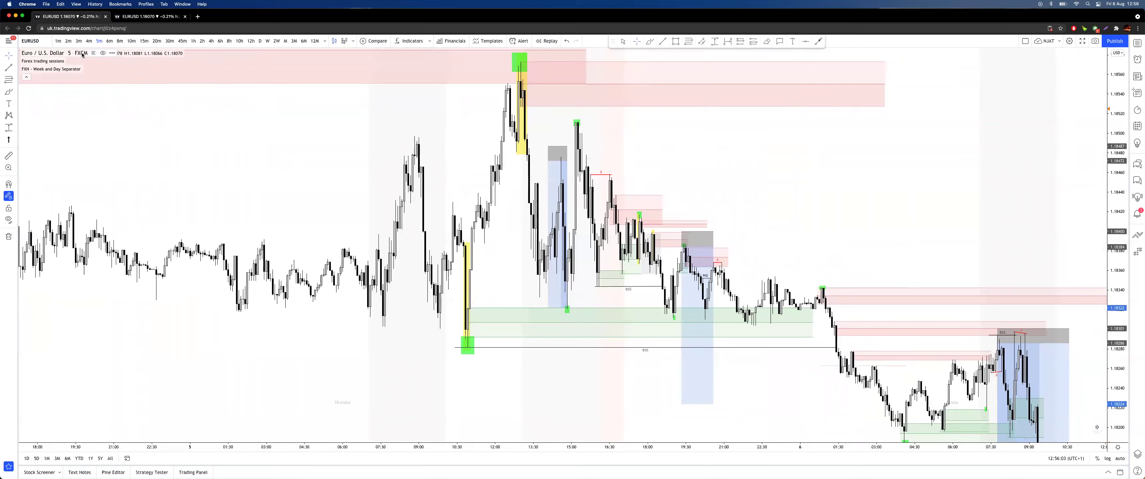
pyautogui.click(58, 41)
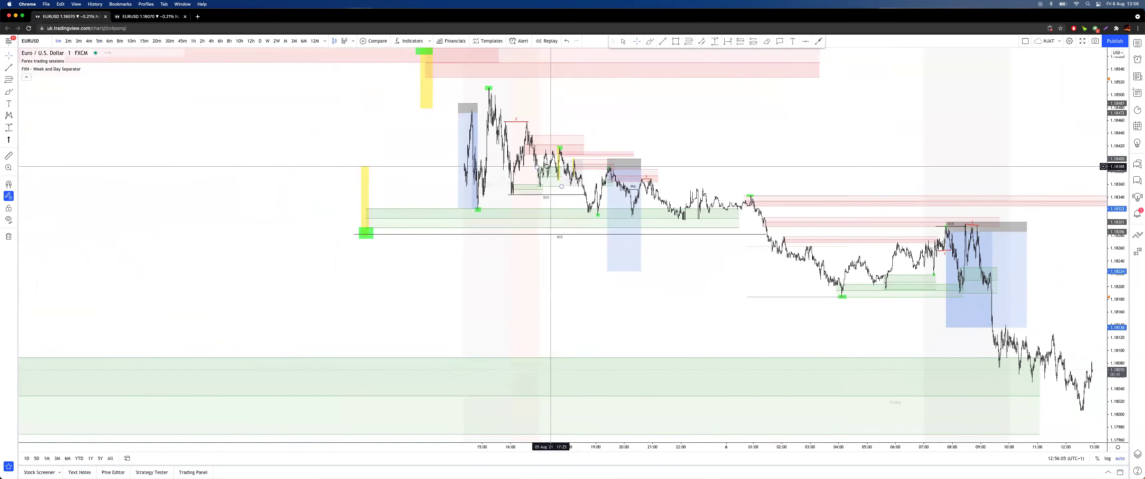
pyautogui.moveTo(551, 166); pyautogui.dragTo(951, 205)
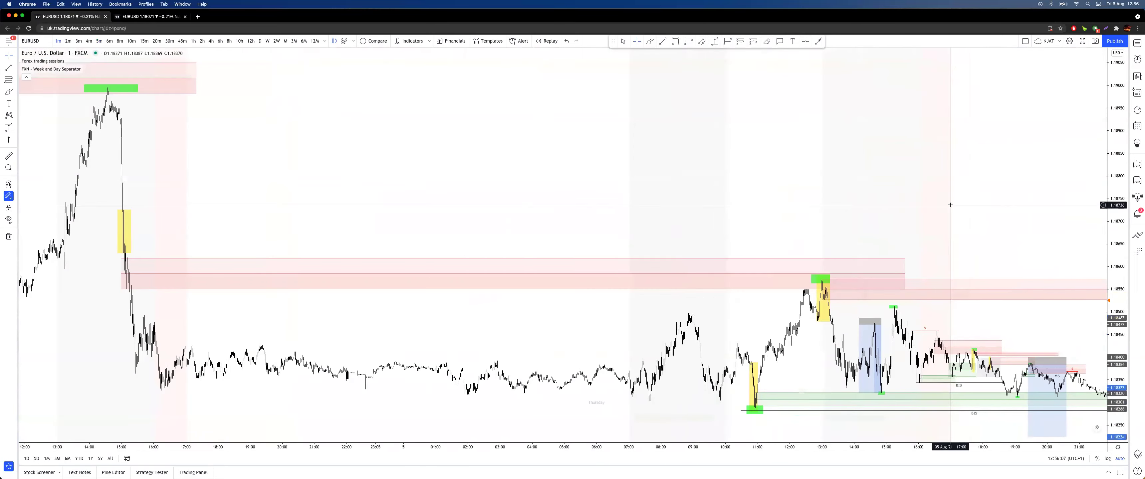
pyautogui.scroll(5, 950, 205)
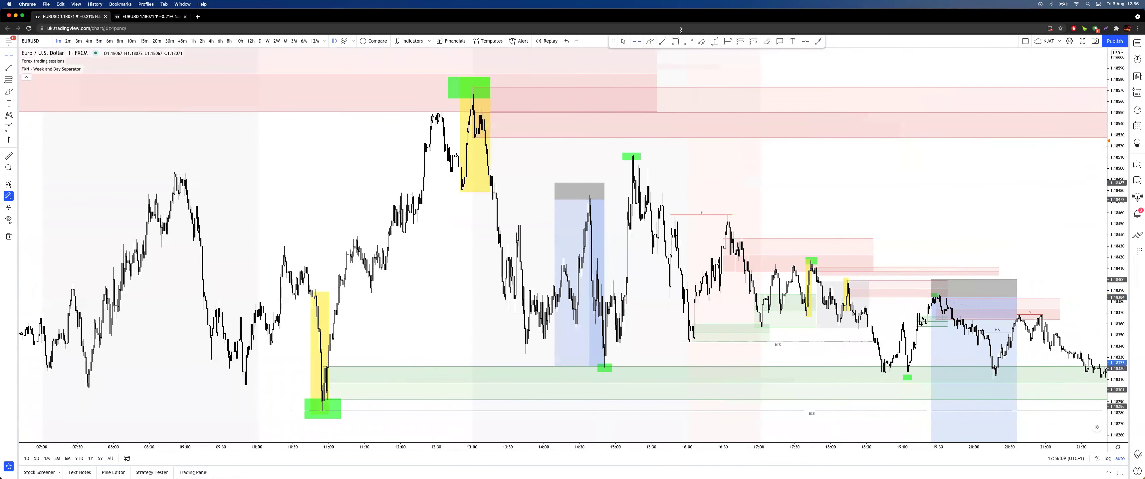
# Step: Brush a circle around the top of the short position near 14:30, and undo it
pyautogui.click(649, 41)
pyautogui.moveTo(604, 183); pyautogui.dragTo(617, 185)
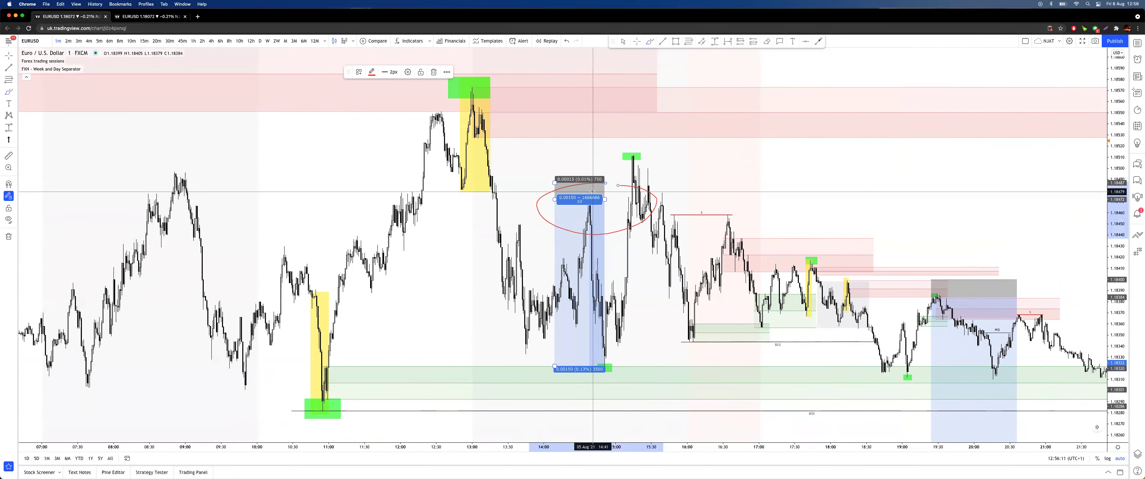
pyautogui.press('super+z')
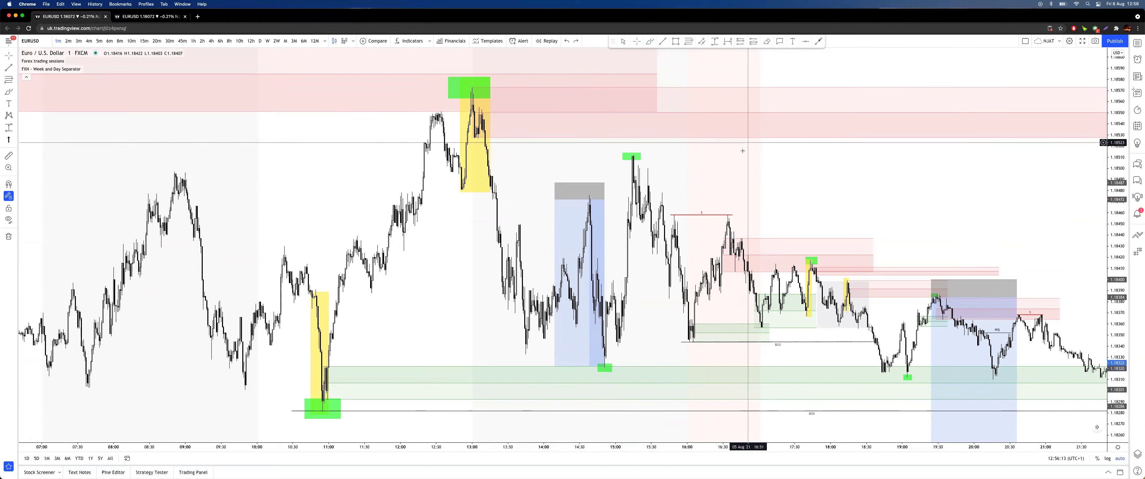
# Step: Draw a horizontal line at the base of the upper yellow leg, ending at 13:14, and apply the saved black labelled line template
pyautogui.hscroll(3, 684, 175)
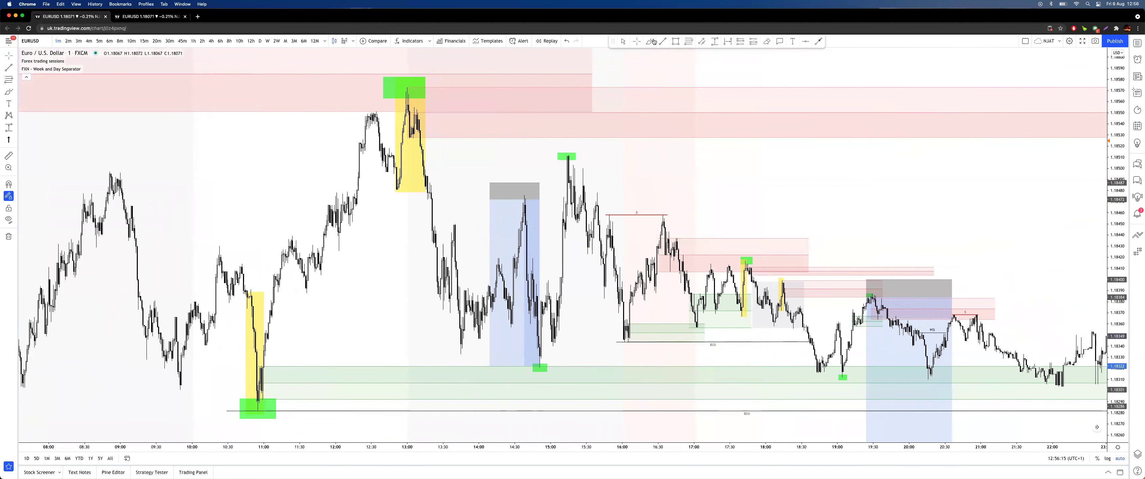
pyautogui.click(368, 190)
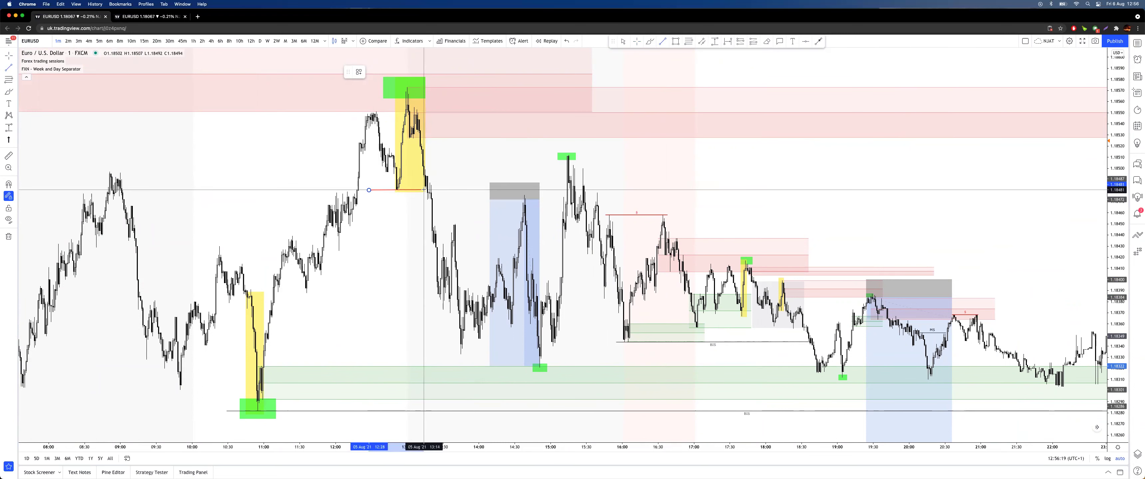
pyautogui.click(424, 191)
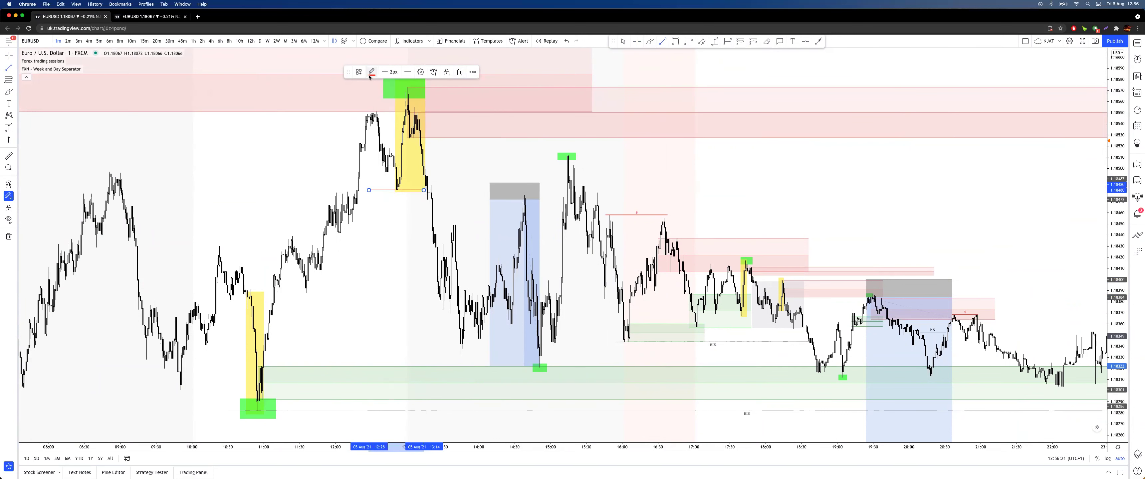
pyautogui.click(359, 72)
pyautogui.click(381, 112)
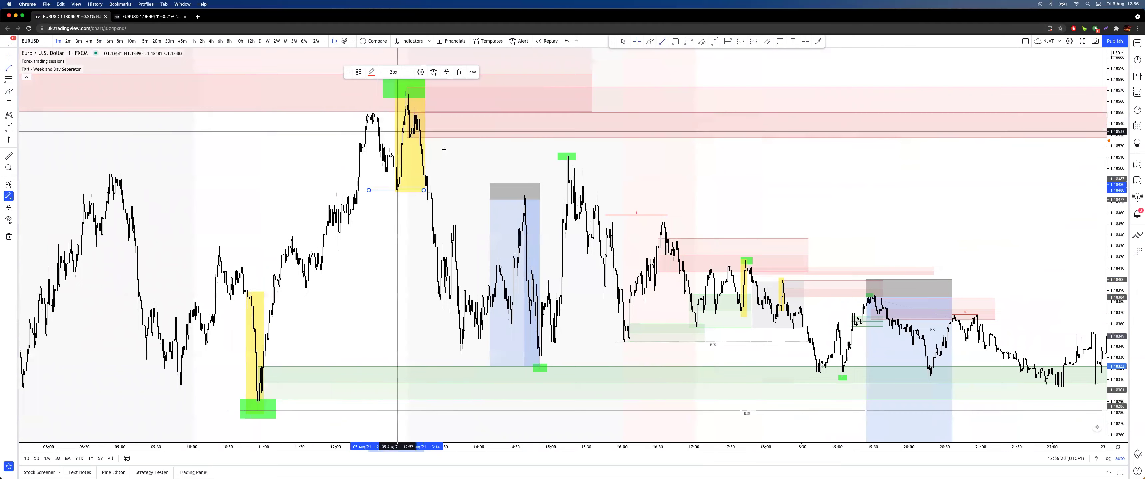
# Step: Switch the chart back to the 5-minute timeframe at the 5 August swings
pyautogui.hscroll(2, 405, 139)
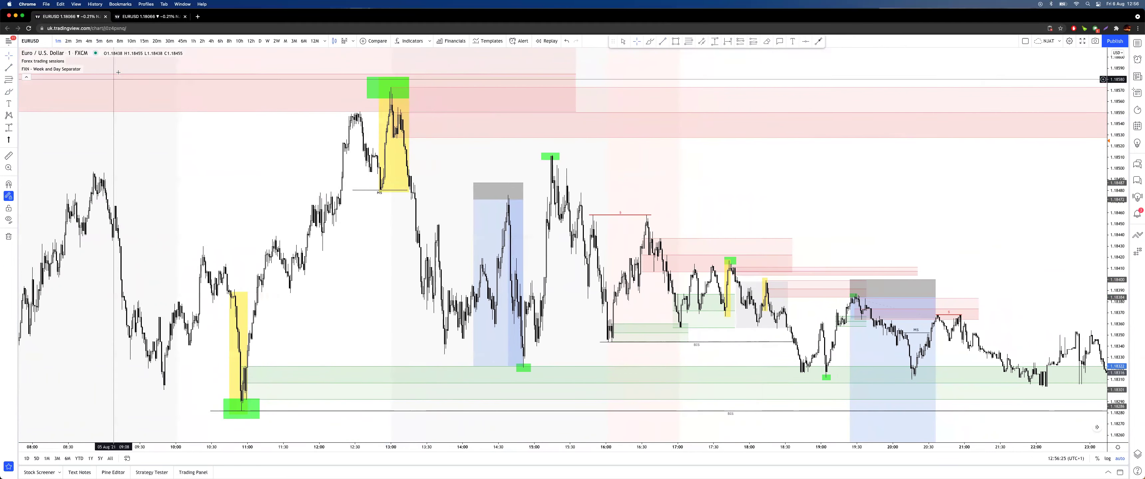
pyautogui.click(99, 41)
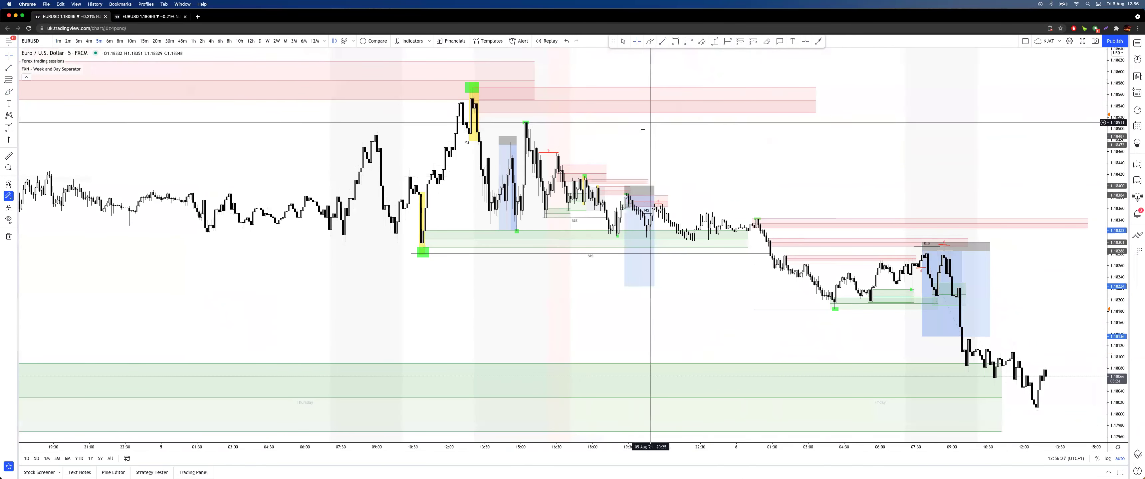
pyautogui.hscroll(5, 869, 102)
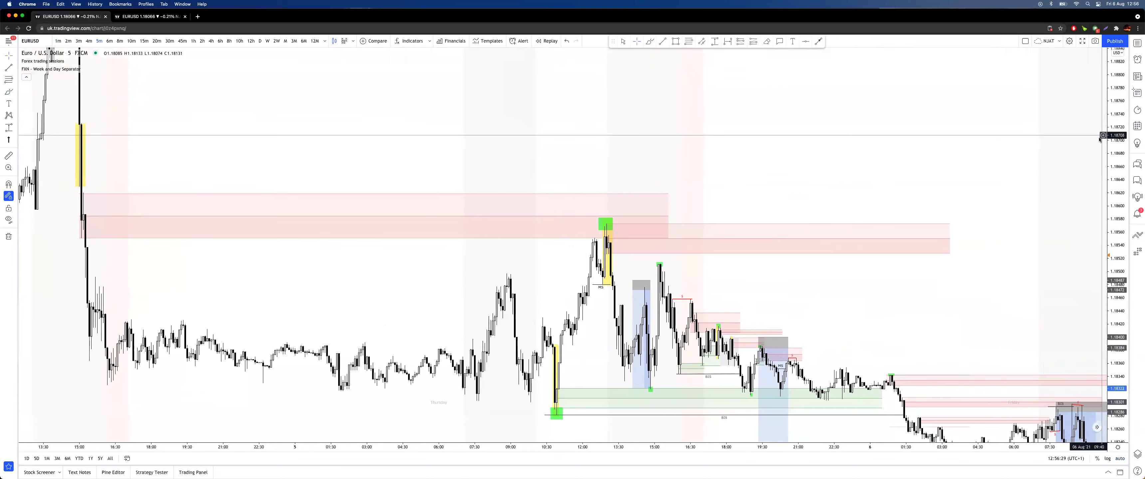
# Step: Brush circles around the supply-zone high and the next green-marked low, a stroke at the yellow leg's base and a drop line, and undo them all
pyautogui.click(649, 41)
pyautogui.moveTo(478, 128); pyautogui.dragTo(487, 136)
pyautogui.moveTo(515, 306); pyautogui.dragTo(533, 305)
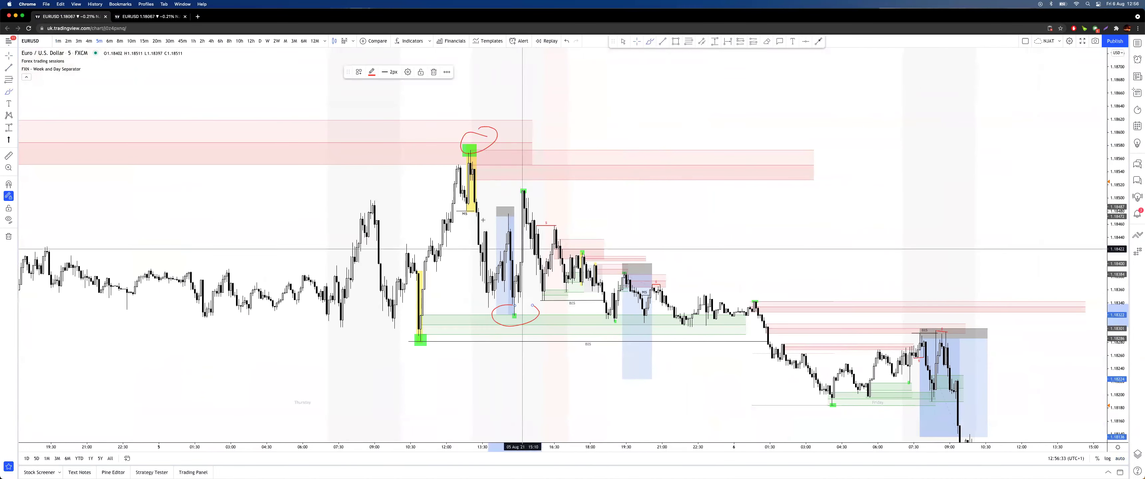
pyautogui.moveTo(446, 212); pyautogui.dragTo(462, 212)
pyautogui.moveTo(472, 142)
pyautogui.mouseDown()
pyautogui.moveTo(513, 317)
pyautogui.moveTo(555, 172)
pyautogui.moveTo(662, 404)
pyautogui.mouseUp()
pyautogui.press('super+z')
pyautogui.press('super+z')
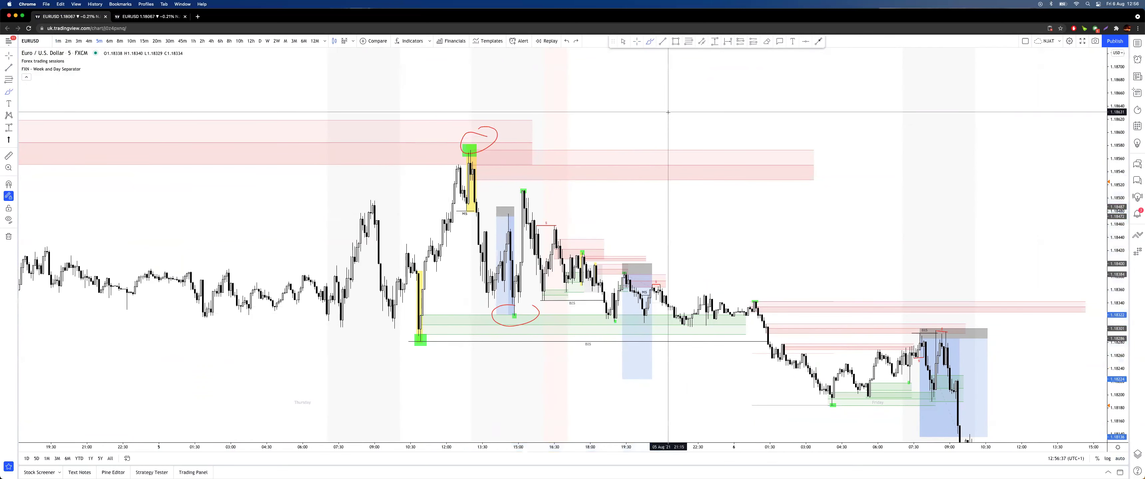
pyautogui.hotkey('ctrl', 'z')
pyautogui.hotkey('ctrl', 'z')
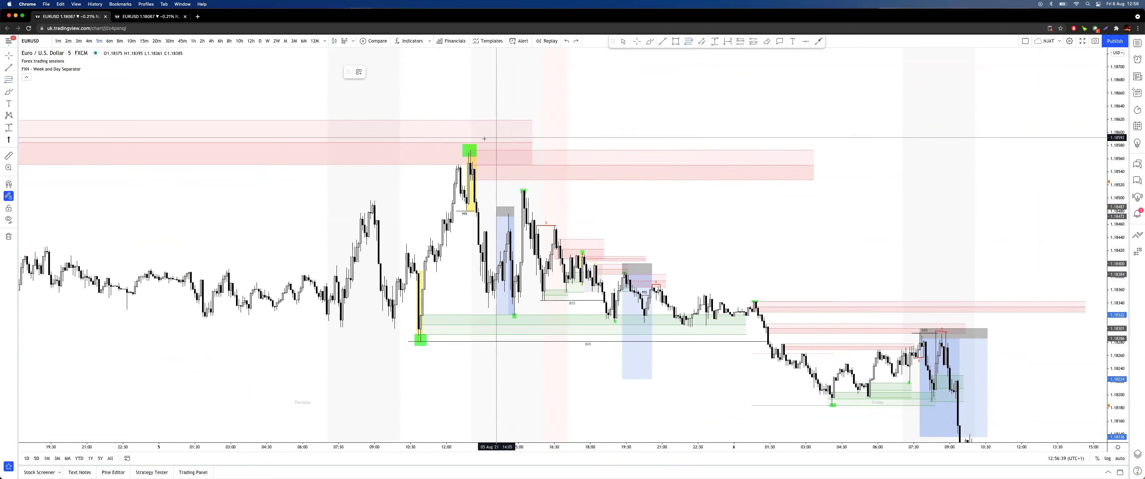
# Step: Draw a zone from the green-marked supply high down to the 17:20 swing at the demand zone's upper edge, and delete it
pyautogui.click(463, 149)
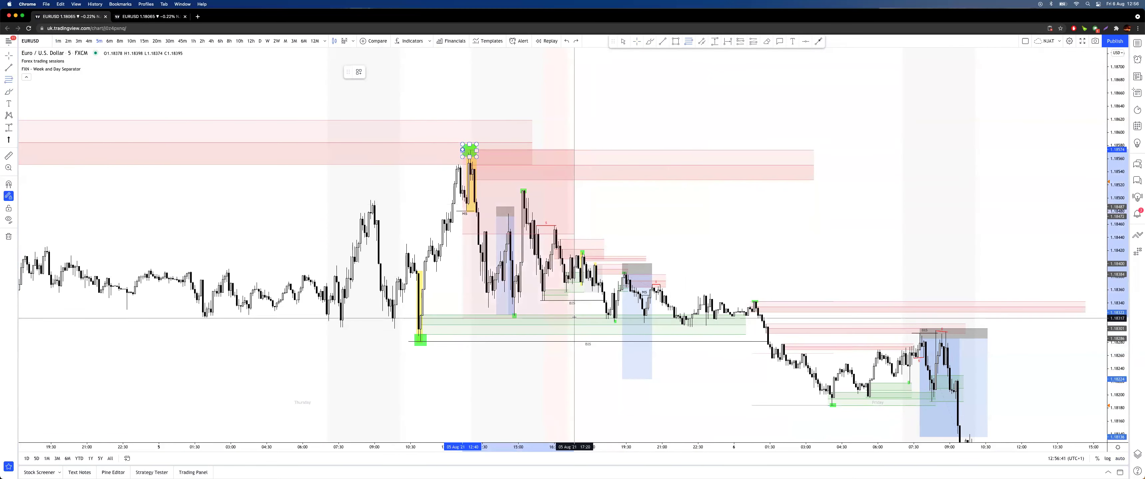
pyautogui.click(574, 315)
pyautogui.press('Escape')
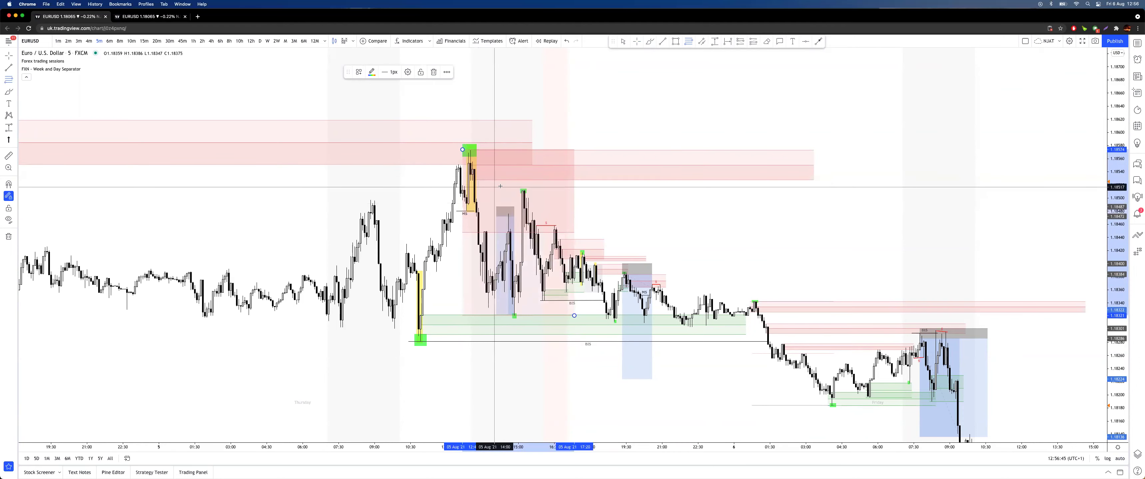
pyautogui.press('Delete')
pyautogui.press('Escape')
# Step: Switch the chart to the 3-minute timeframe at the 5 August swings
pyautogui.moveTo(498, 95); pyautogui.dragTo(597, 107)
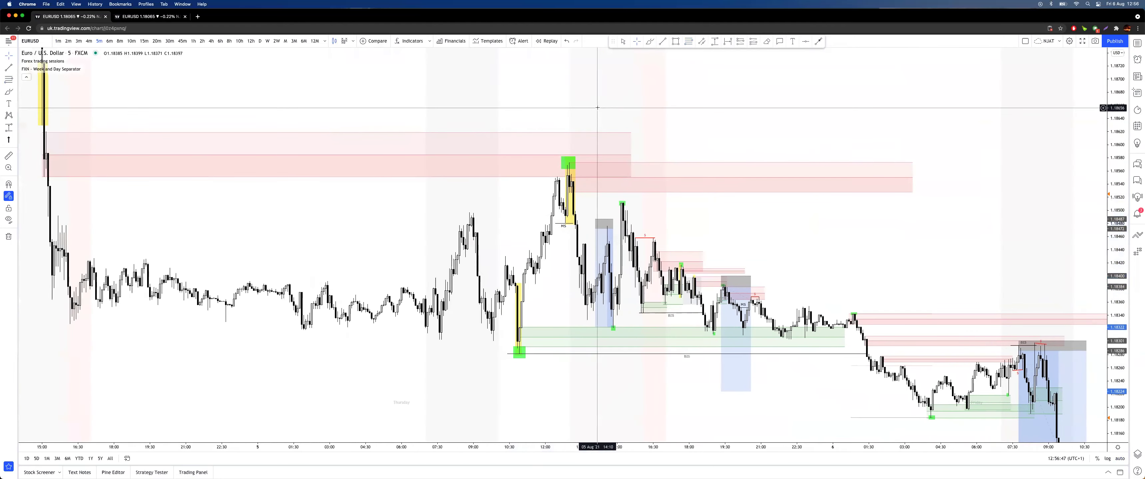
pyautogui.click(88, 41)
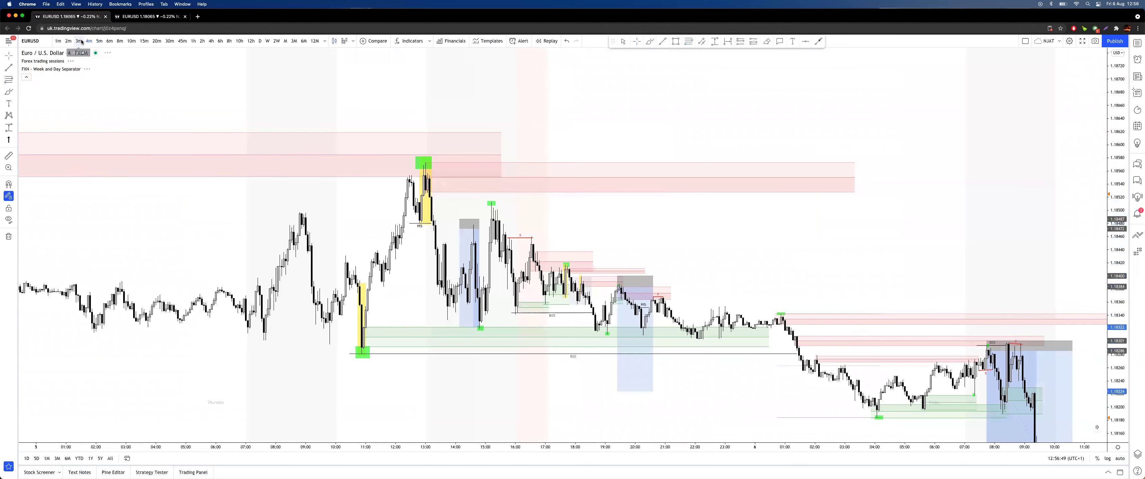
pyautogui.click(79, 41)
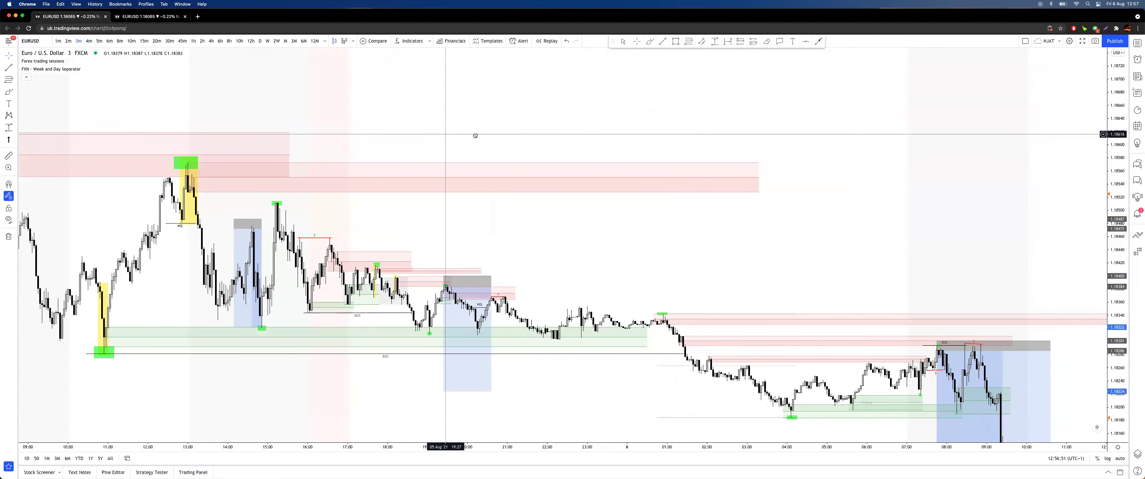
pyautogui.moveTo(1117, 285); pyautogui.dragTo(1116, 147)
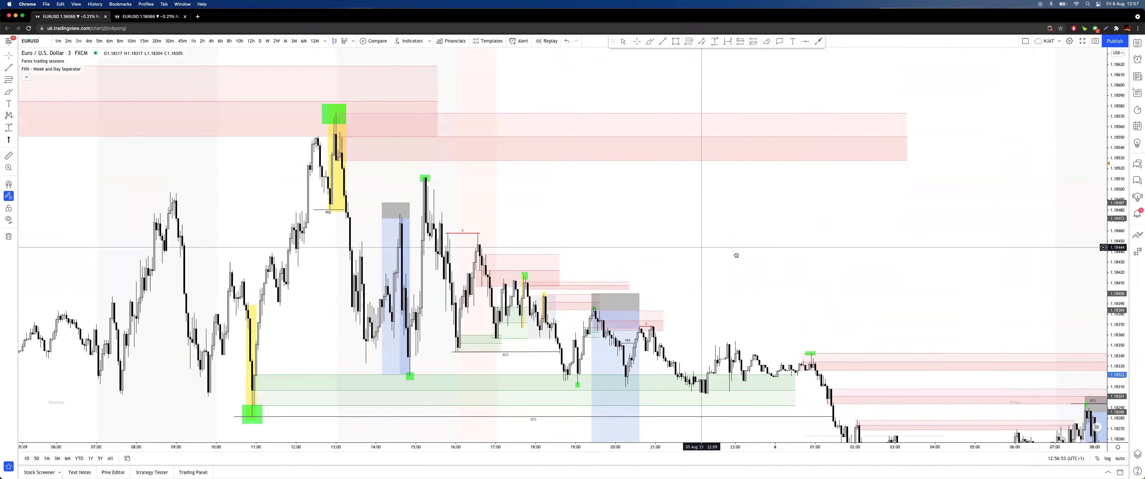
pyautogui.moveTo(631, 246); pyautogui.dragTo(725, 271)
# Step: Brush strokes at the upper yellow leg's base, a drop line beside it and marks at the earlier lows near 12:00, and undo them
pyautogui.moveTo(434, 245)
pyautogui.mouseDown()
pyautogui.moveTo(458, 247)
pyautogui.moveTo(456, 229)
pyautogui.moveTo(468, 344)
pyautogui.mouseUp()
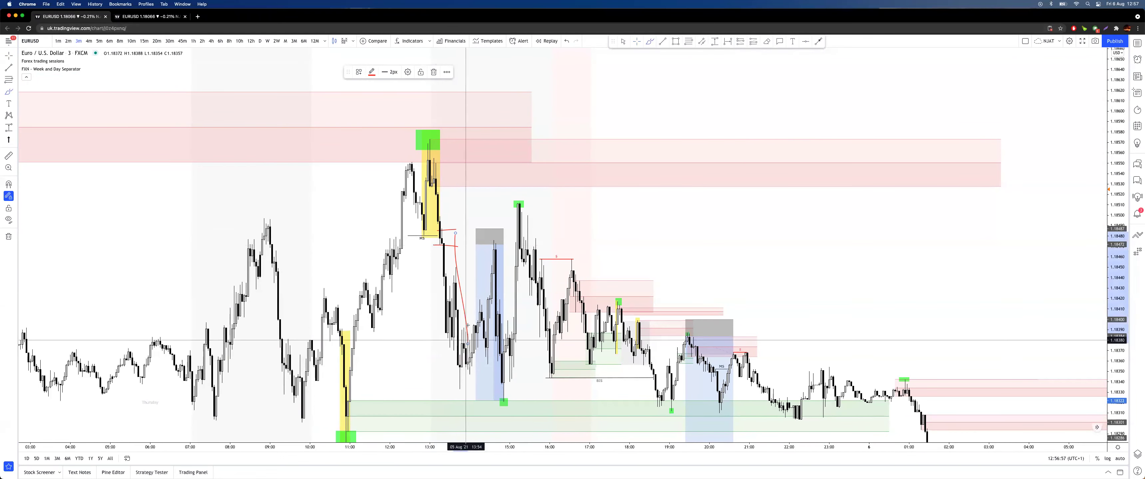
pyautogui.moveTo(362, 335); pyautogui.dragTo(416, 332)
pyautogui.moveTo(380, 289); pyautogui.dragTo(414, 290)
pyautogui.press('super+z')
pyautogui.press('super+z')
pyautogui.press('super+z')
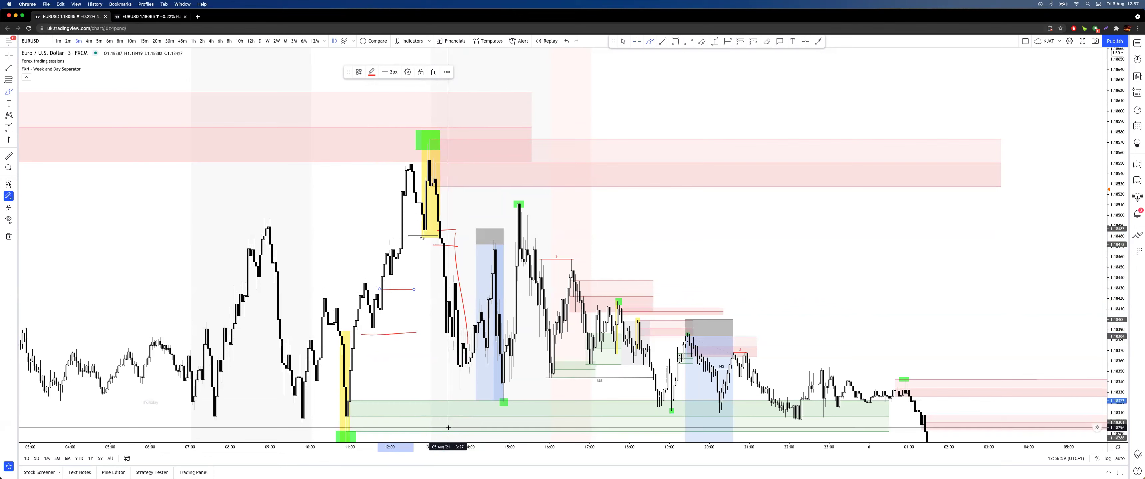
pyautogui.press('super+z')
pyautogui.press('super+z')
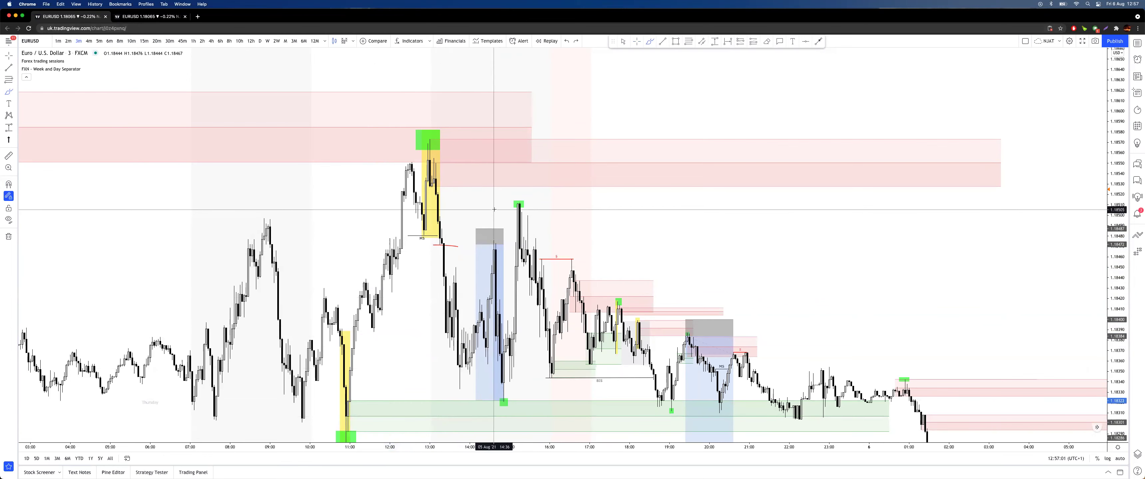
# Step: Brush circles around the supply-zone high, the green-marked low and the yellow leg's base with a line across to the short position, and undo them all
pyautogui.moveTo(443, 116); pyautogui.dragTo(448, 119)
pyautogui.moveTo(512, 398); pyautogui.dragTo(522, 400)
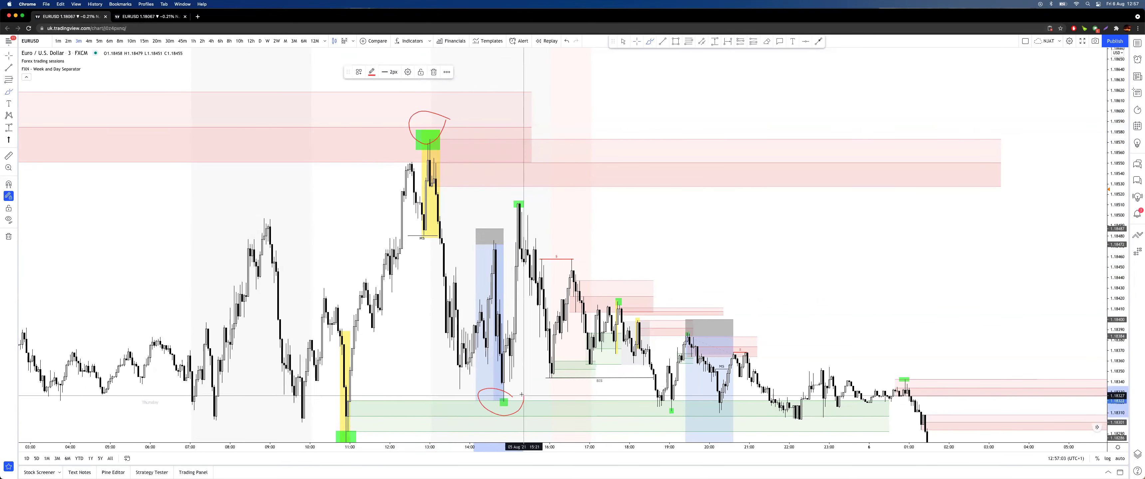
pyautogui.moveTo(449, 224); pyautogui.dragTo(449, 238)
pyautogui.press('super+z')
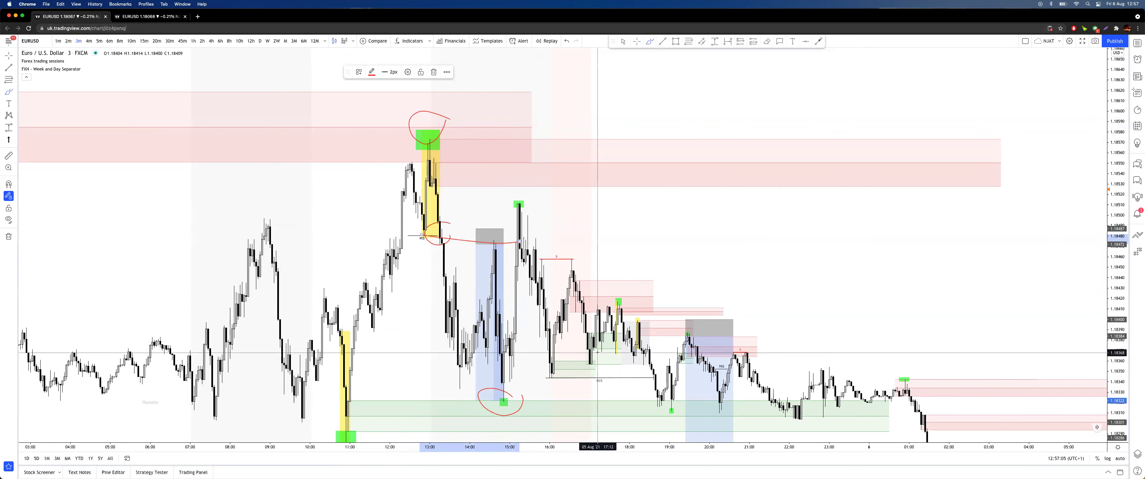
pyautogui.press('super+z')
pyautogui.press('super+z')
# Step: Draw a small supply zone below the upper yellow leg's base, from 1.18472 to 1.18487, ending at the short position's far edge near 14:51
pyautogui.hscroll(-2, 611, 227)
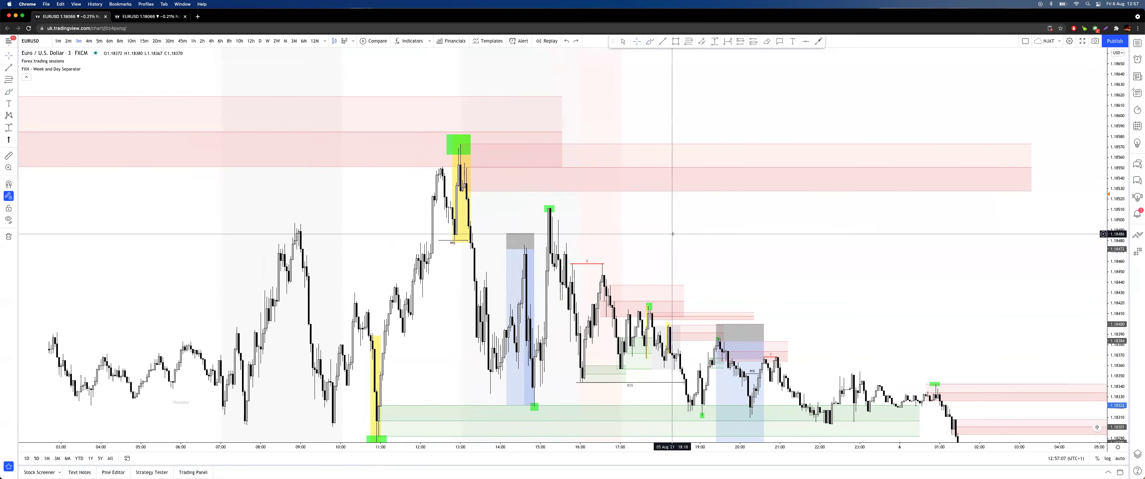
pyautogui.hscroll(-3, 666, 121)
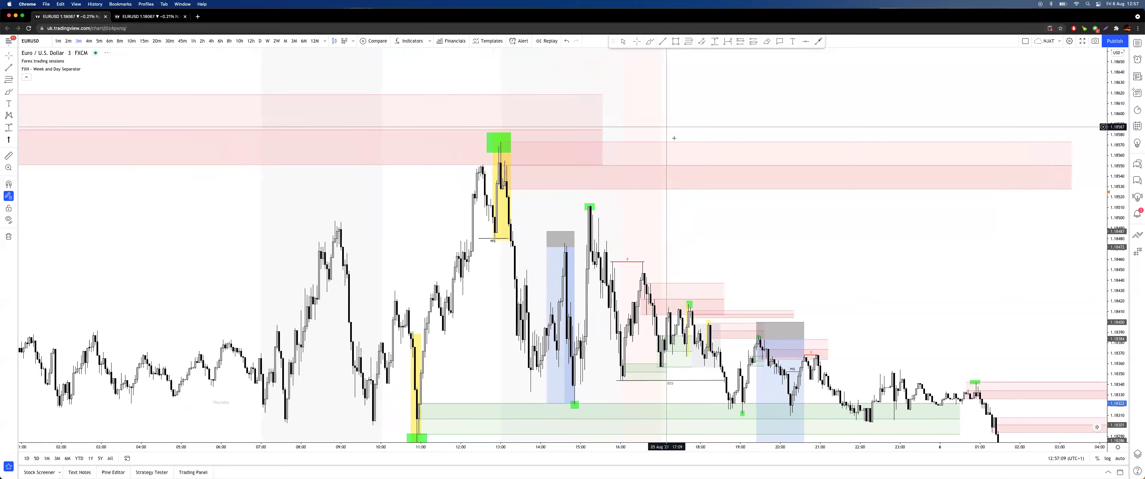
pyautogui.hscroll(-5, 666, 121)
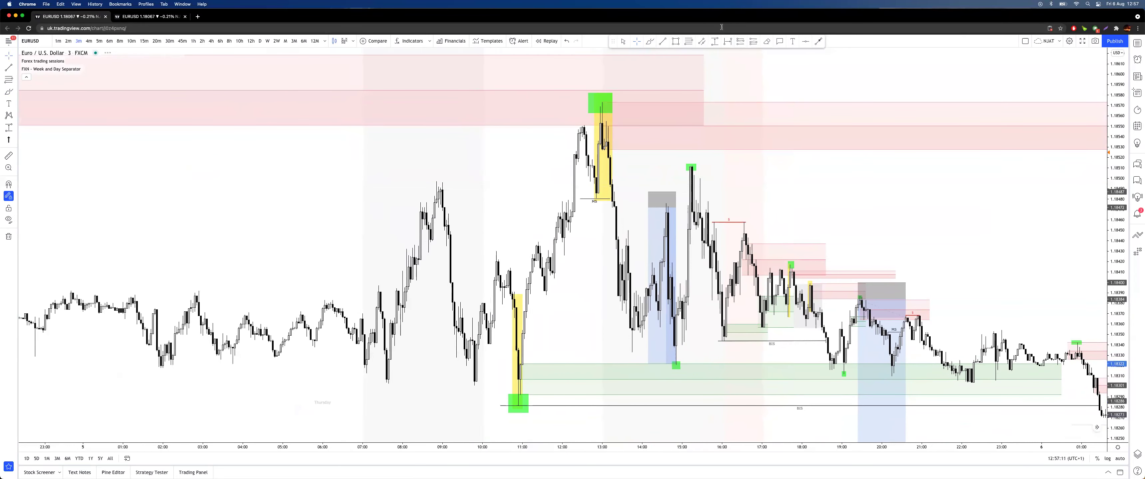
pyautogui.click(689, 45)
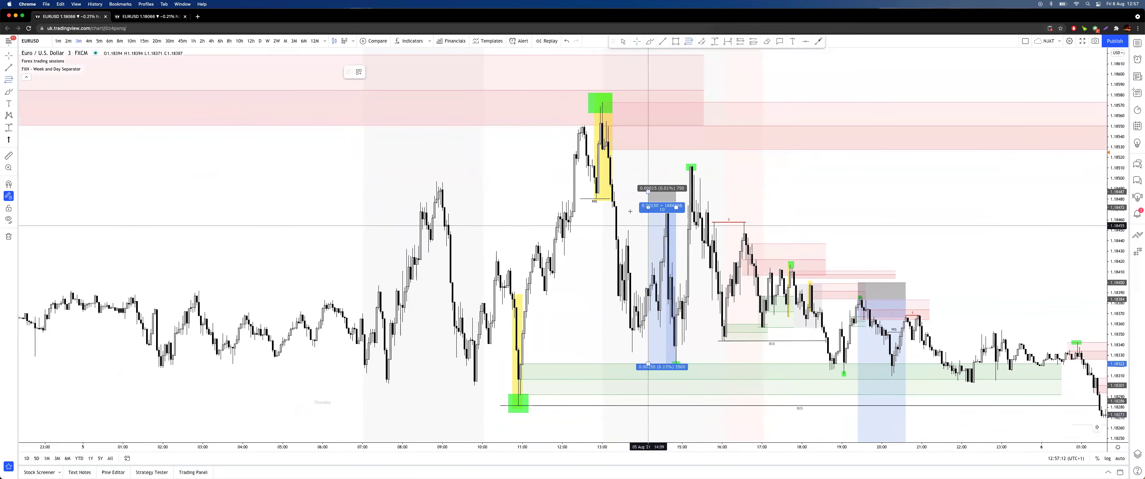
pyautogui.click(610, 208)
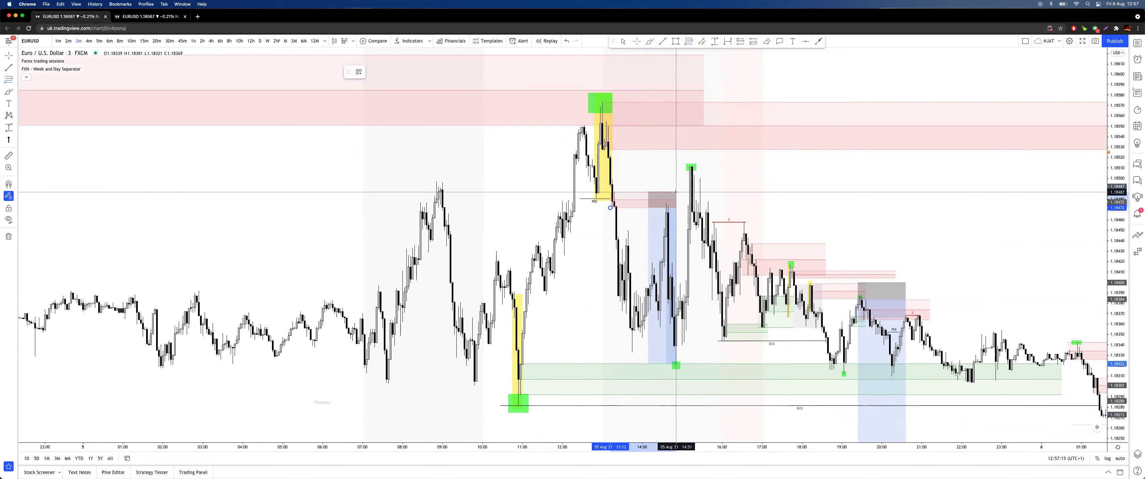
pyautogui.click(676, 193)
pyautogui.moveTo(798, 196); pyautogui.dragTo(784, 213)
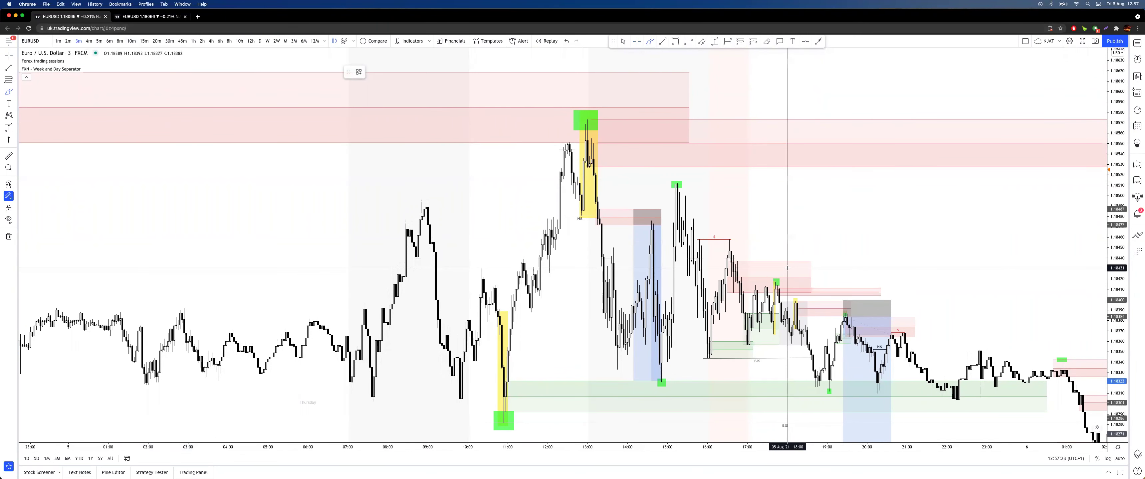
# Step: Brush a short line along the new supply zone's lower edge across the short position, and undo it
pyautogui.click(642, 241)
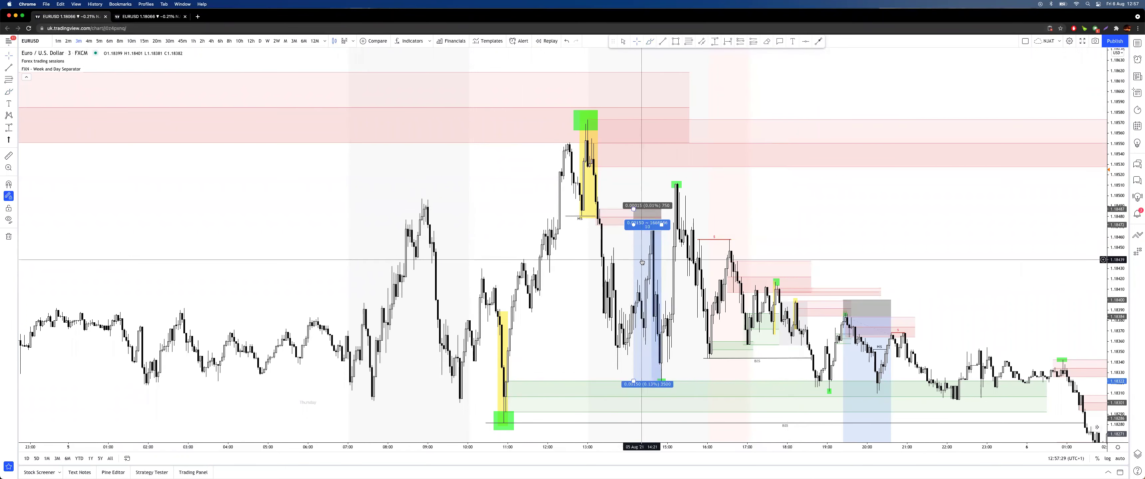
pyautogui.press('Escape')
pyautogui.click(648, 42)
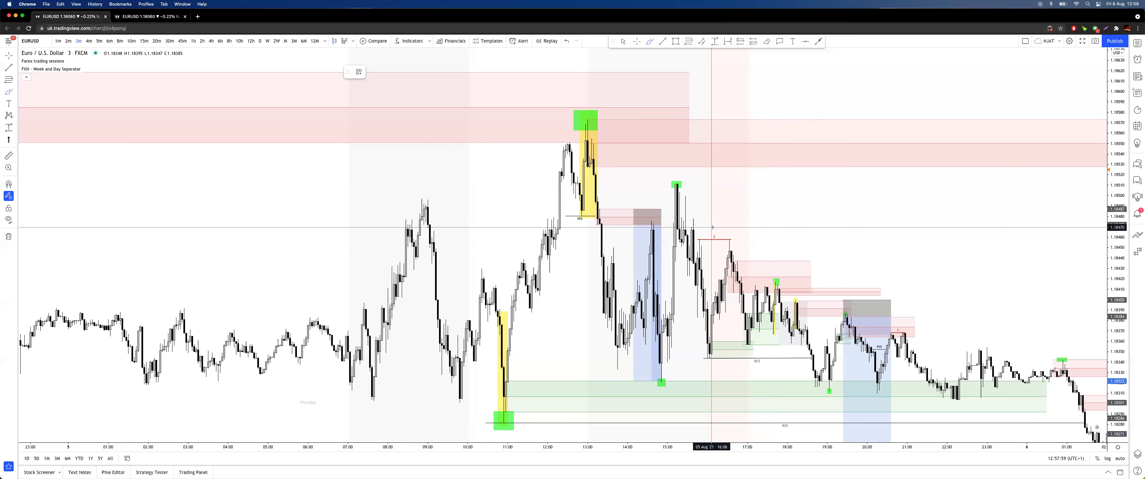
pyautogui.click(659, 242)
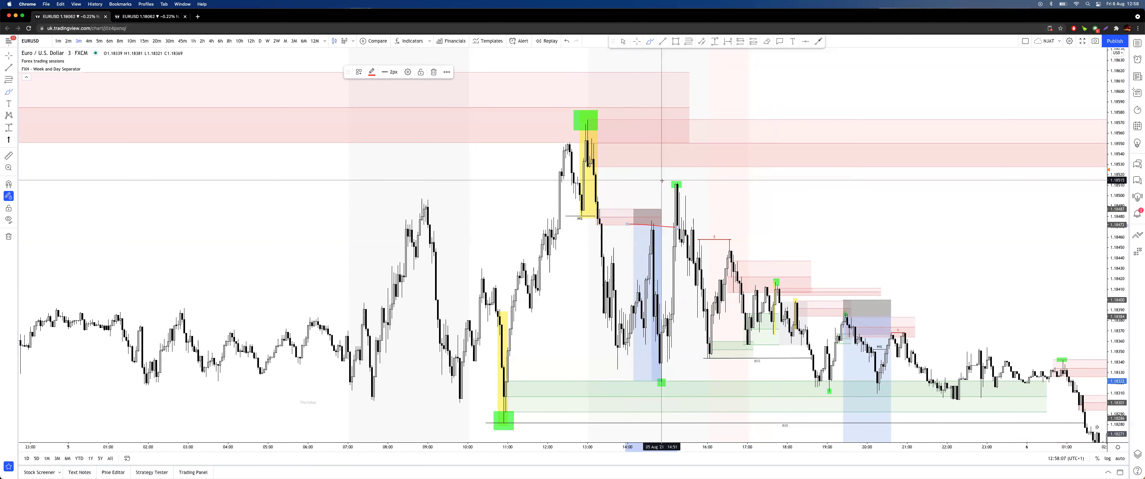
pyautogui.press('super+z')
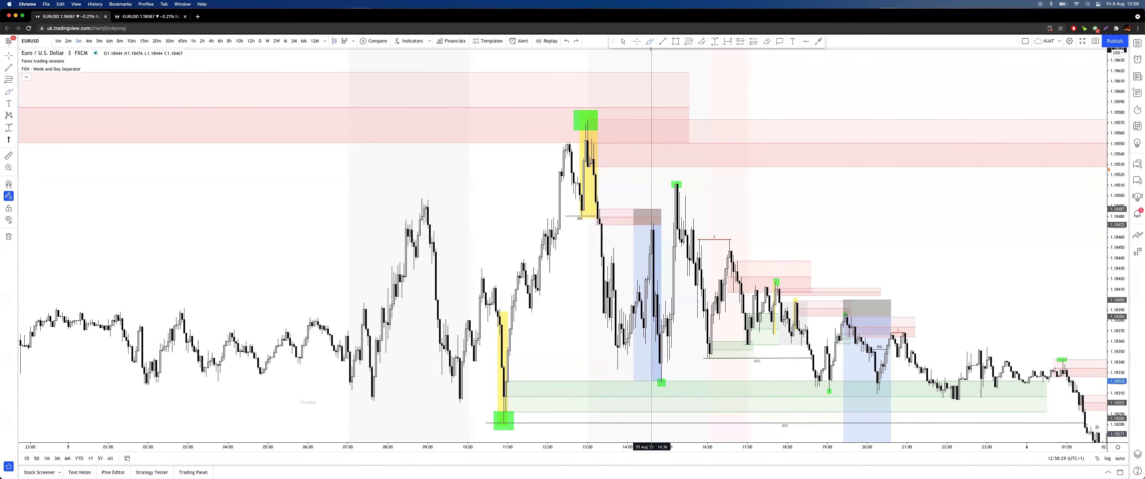
# Step: Brush a circle around the candle high that taps the new supply zone at the short position's entry, and undo it
pyautogui.click(654, 221)
pyautogui.moveTo(655, 212)
pyautogui.mouseDown()
pyautogui.moveTo(649, 244)
pyautogui.moveTo(657, 210)
pyautogui.mouseUp()
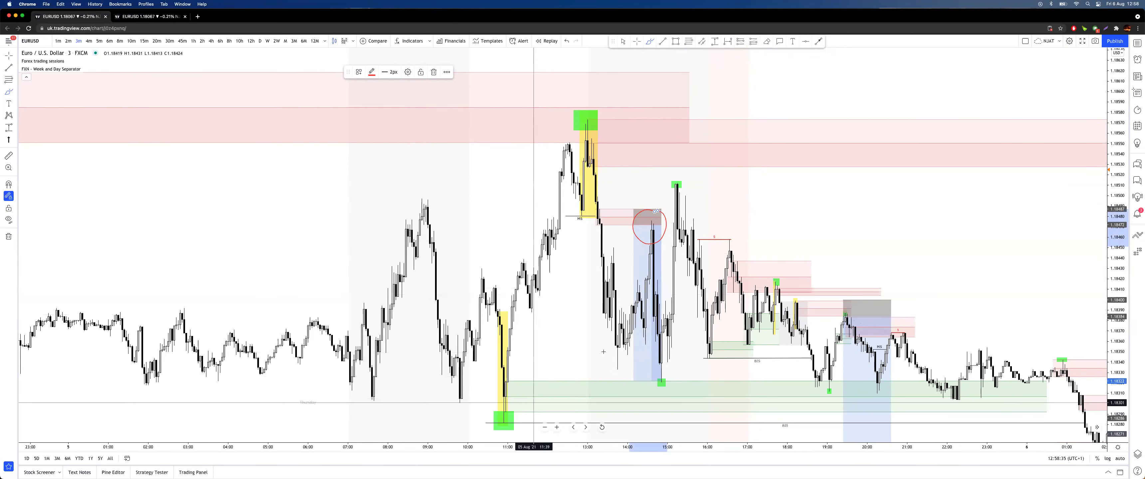
pyautogui.click(639, 236)
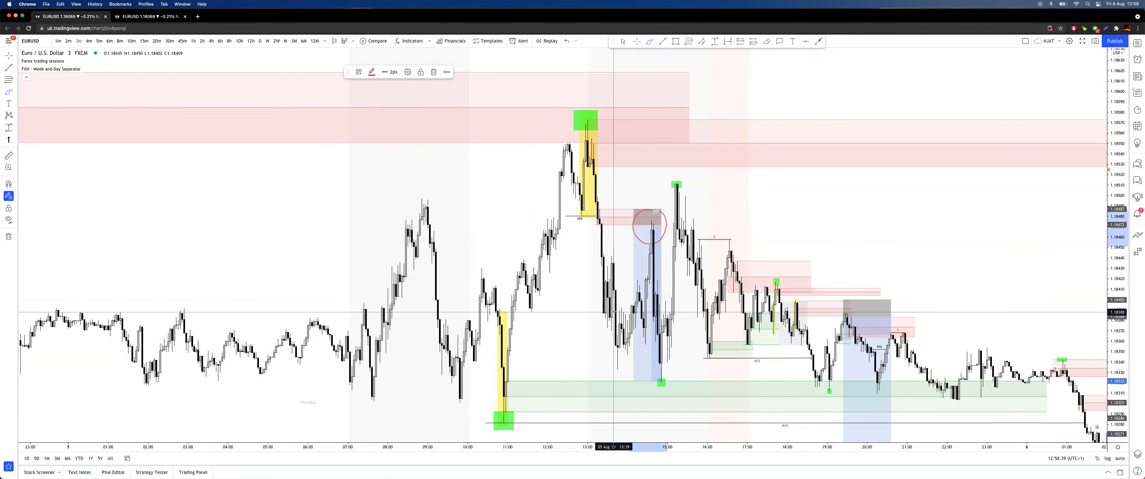
pyautogui.press('super+z')
# Step: Examine the wider supply and demand structure from late July to the current price around the 5 August swings, and dismiss the alert notifications
pyautogui.scroll(-5, 680, 195)
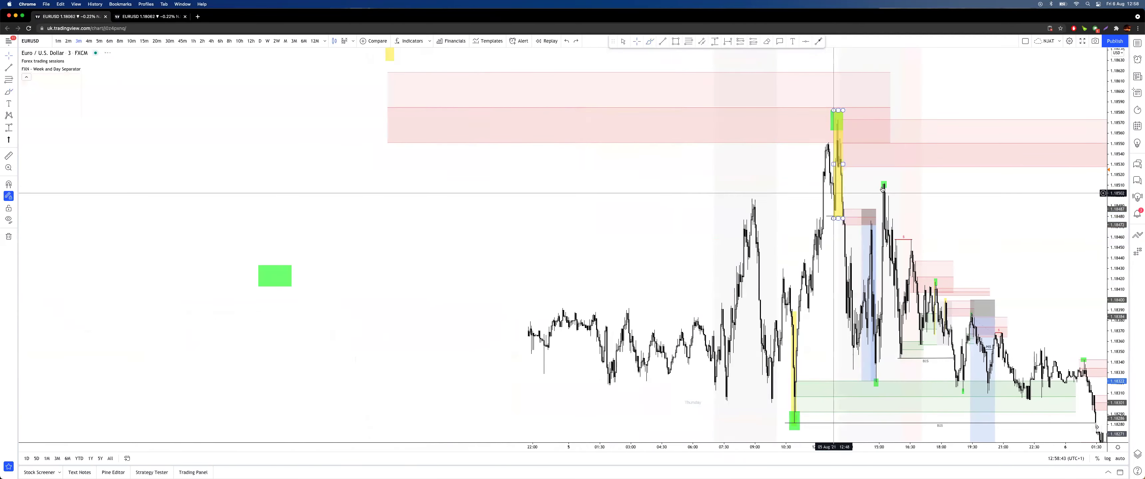
pyautogui.moveTo(1123, 124); pyautogui.dragTo(1120, 249)
pyautogui.scroll(-5, 863, 174)
pyautogui.moveTo(913, 126); pyautogui.dragTo(731, 208)
pyautogui.scroll(-10, 1062, 147)
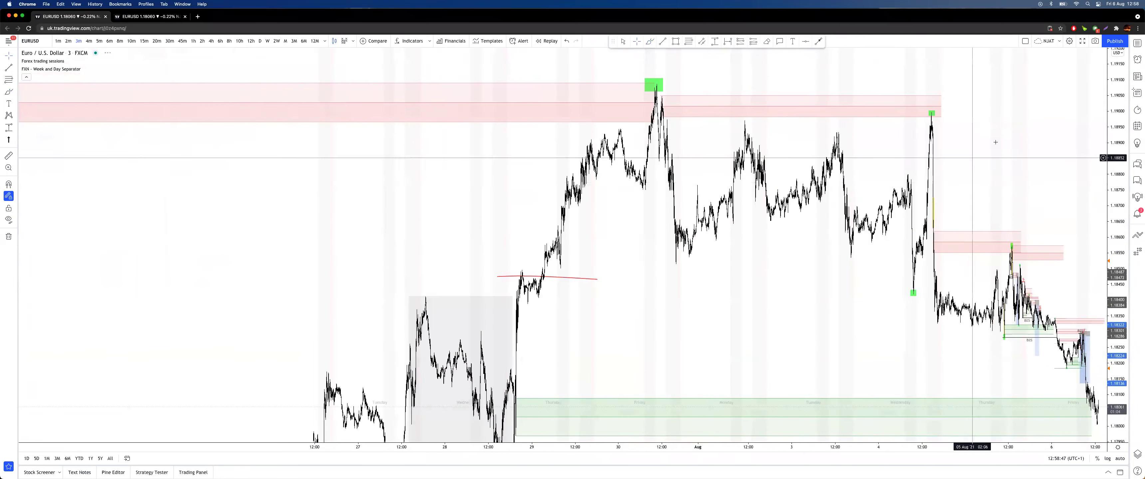
pyautogui.hscroll(2, 877, 132)
pyautogui.moveTo(268, 226)
pyautogui.mouseDown()
pyautogui.moveTo(330, 94)
pyautogui.moveTo(267, 214)
pyautogui.mouseUp()
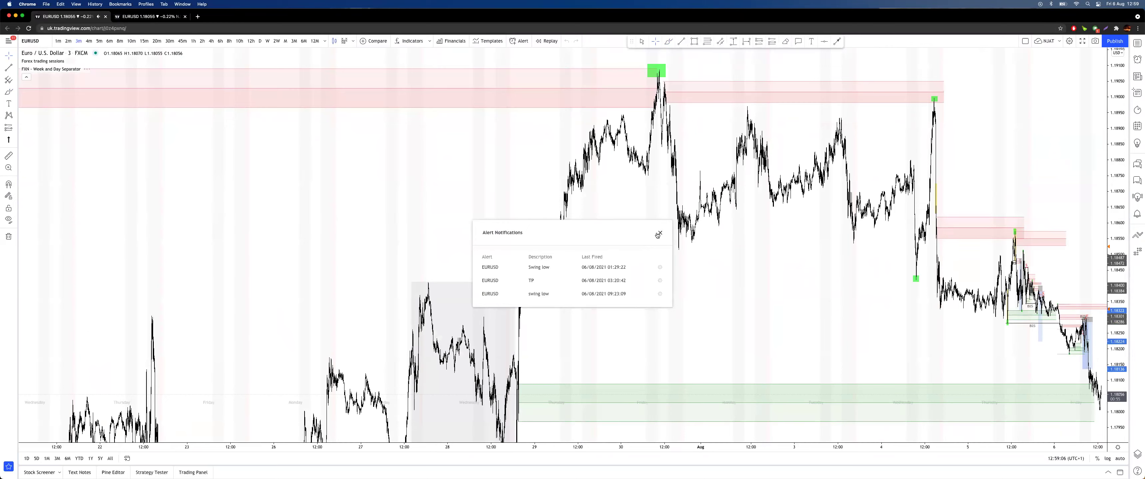
pyautogui.click(659, 234)
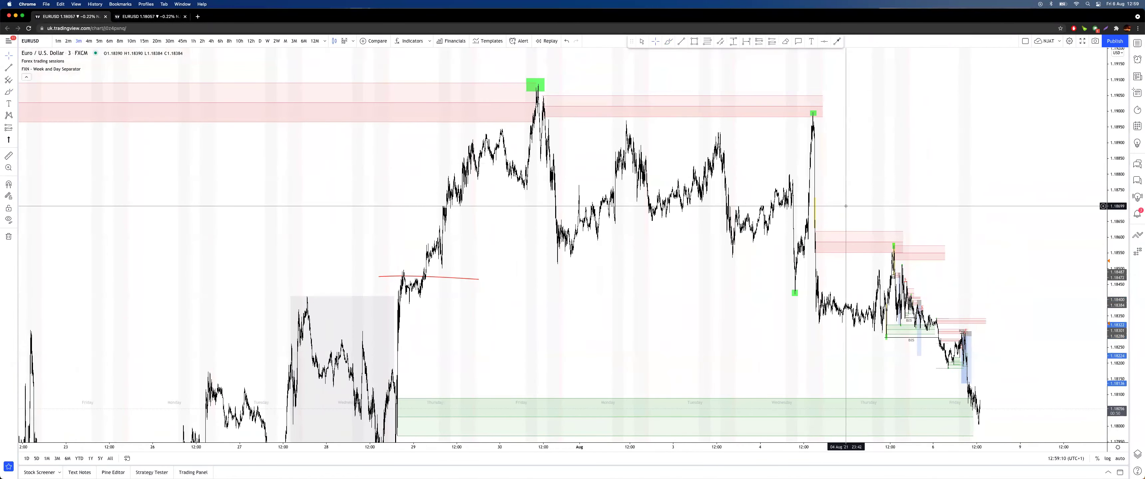
pyautogui.scroll(2, 852, 190)
pyautogui.moveTo(778, 183); pyautogui.dragTo(721, 217)
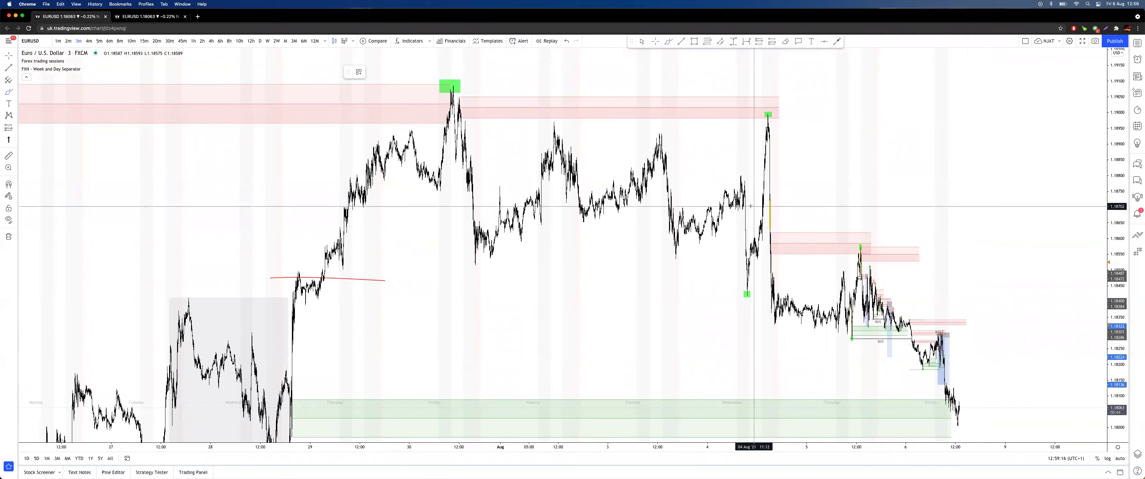
pyautogui.scroll(10, 787, 173)
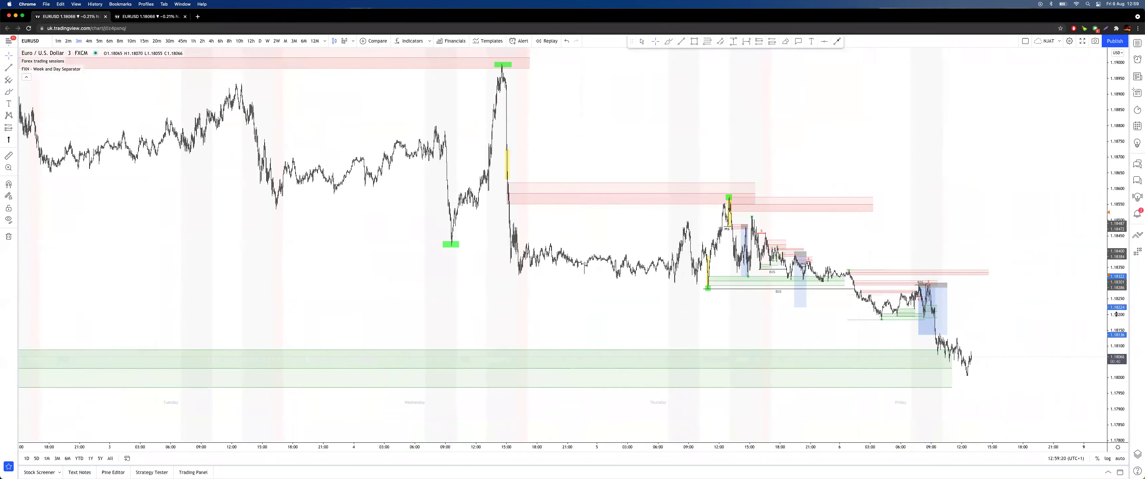
pyautogui.moveTo(1116, 315); pyautogui.dragTo(1116, 196)
pyautogui.moveTo(842, 122); pyautogui.dragTo(985, 170)
pyautogui.scroll(5, 967, 169)
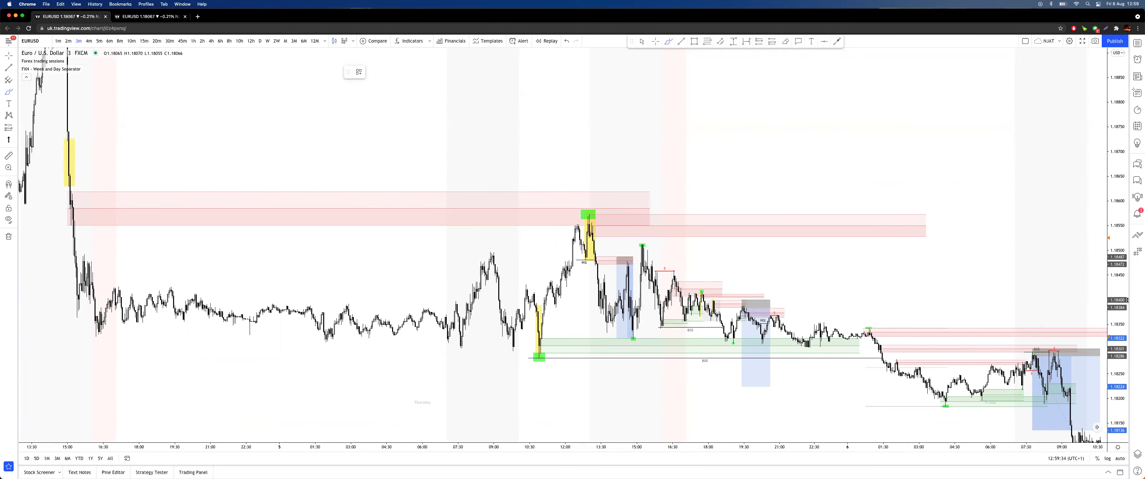
pyautogui.moveTo(1127, 300); pyautogui.dragTo(1124, 176)
# Step: Brush circles around the short position's entry, the 5 August supply high and the broad supply zone, plus a stroke on the zone's midline, and undo that stroke
pyautogui.moveTo(625, 259); pyautogui.dragTo(626, 252)
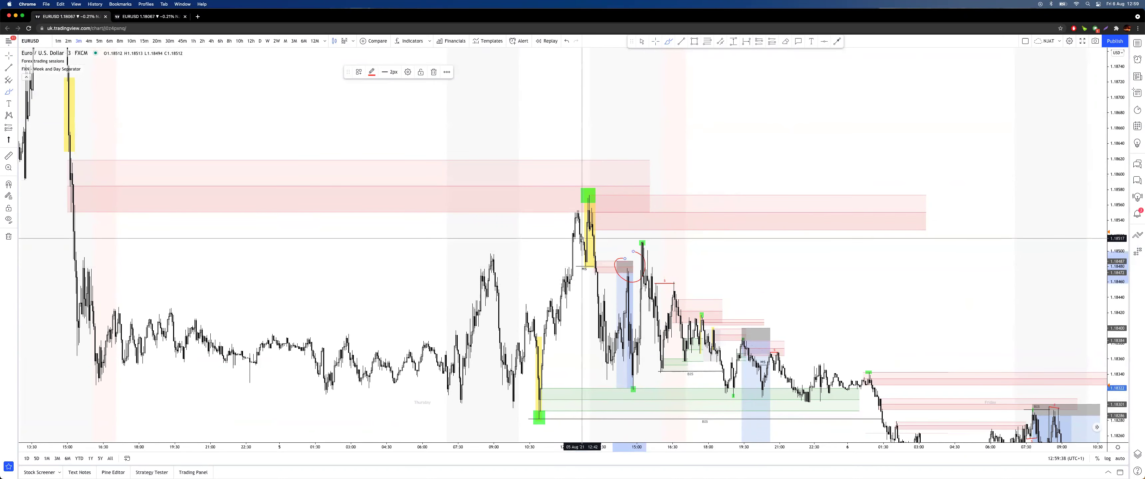
pyautogui.moveTo(607, 200)
pyautogui.mouseDown()
pyautogui.moveTo(609, 227)
pyautogui.moveTo(594, 193)
pyautogui.mouseUp()
pyautogui.moveTo(498, 143)
pyautogui.mouseDown()
pyautogui.moveTo(531, 191)
pyautogui.moveTo(467, 164)
pyautogui.moveTo(515, 155)
pyautogui.mouseUp()
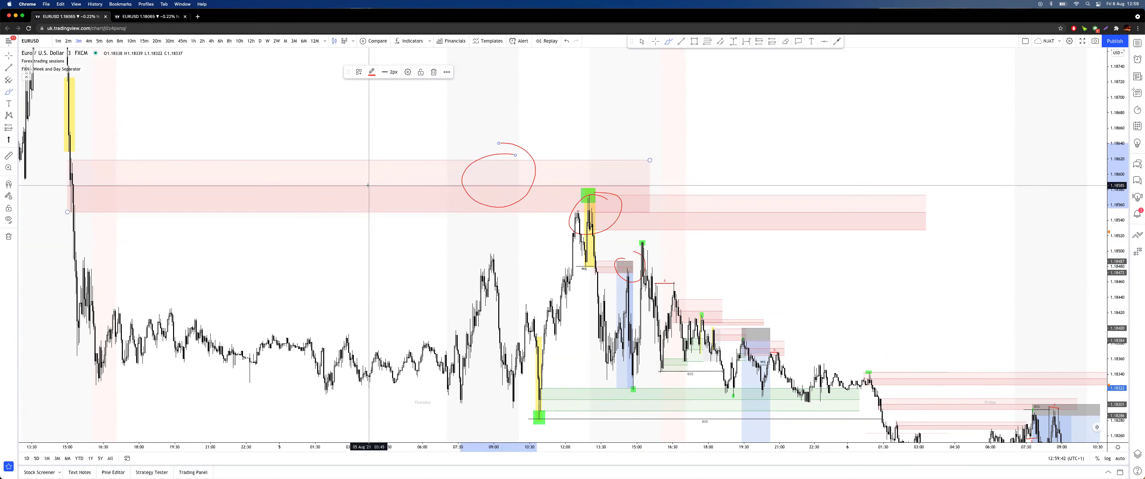
pyautogui.moveTo(384, 185)
pyautogui.mouseDown()
pyautogui.moveTo(417, 183)
pyautogui.moveTo(389, 183)
pyautogui.mouseUp()
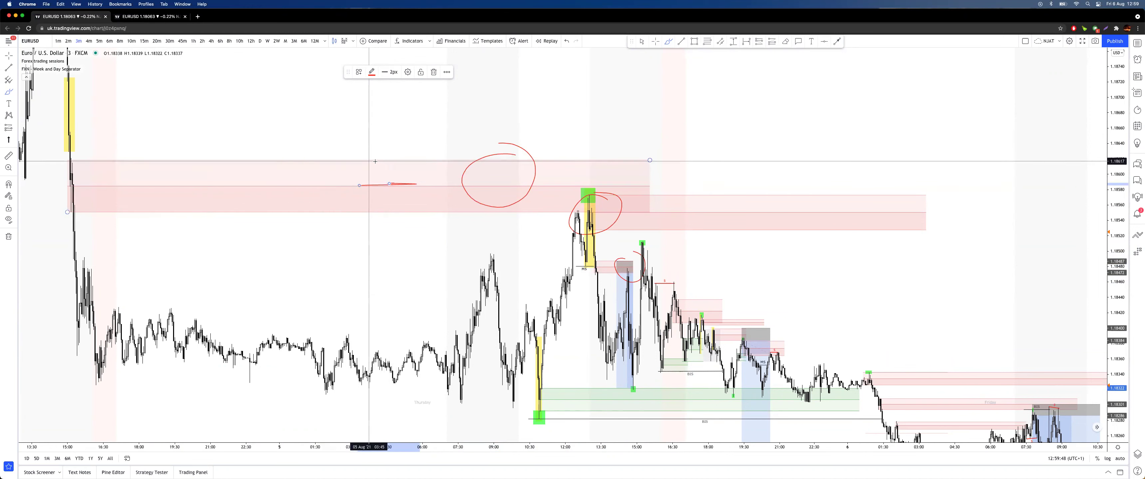
pyautogui.press('super+z')
pyautogui.press('super+z')
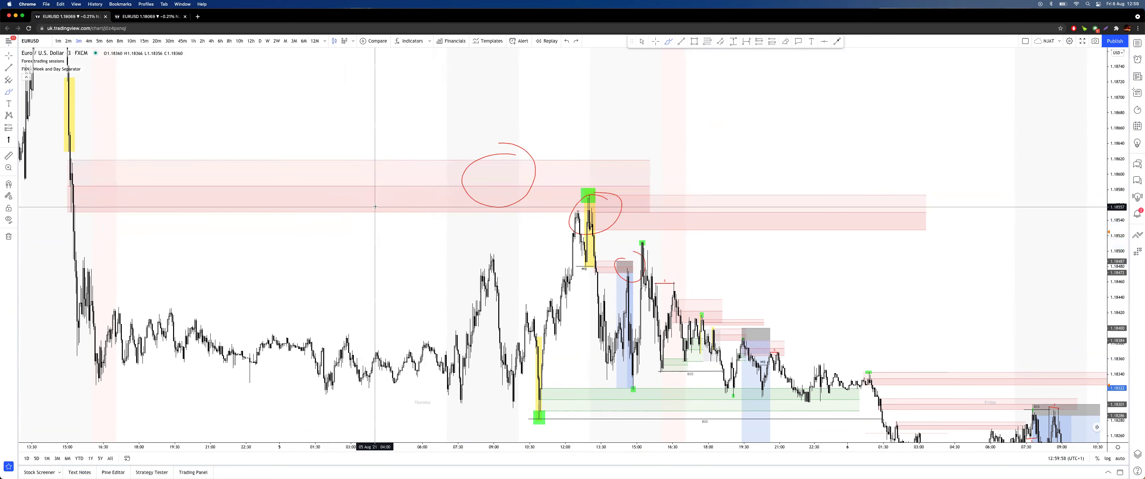
# Step: Brush two strokes below the broad supply zone sketching a reaction and drop, and undo all the remaining brush marks
pyautogui.moveTo(403, 206)
pyautogui.mouseDown()
pyautogui.moveTo(410, 231)
pyautogui.moveTo(424, 208)
pyautogui.moveTo(438, 256)
pyautogui.moveTo(449, 204)
pyautogui.moveTo(473, 300)
pyautogui.mouseUp()
pyautogui.moveTo(420, 208)
pyautogui.mouseDown()
pyautogui.moveTo(459, 206)
pyautogui.moveTo(451, 190)
pyautogui.mouseUp()
pyautogui.press('super+z')
pyautogui.press('super+z')
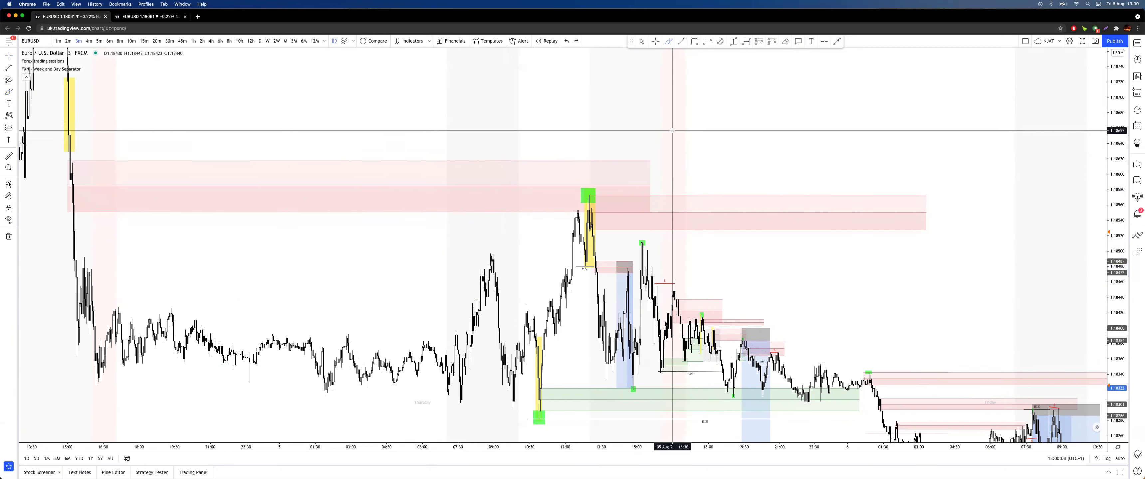
# Step: Brush a mark on the earlier 5 August short position below its entry, and undo it
pyautogui.moveTo(600, 137)
pyautogui.mouseDown()
pyautogui.moveTo(789, 128)
pyautogui.moveTo(740, 97)
pyautogui.mouseUp()
pyautogui.scroll(5, 788, 129)
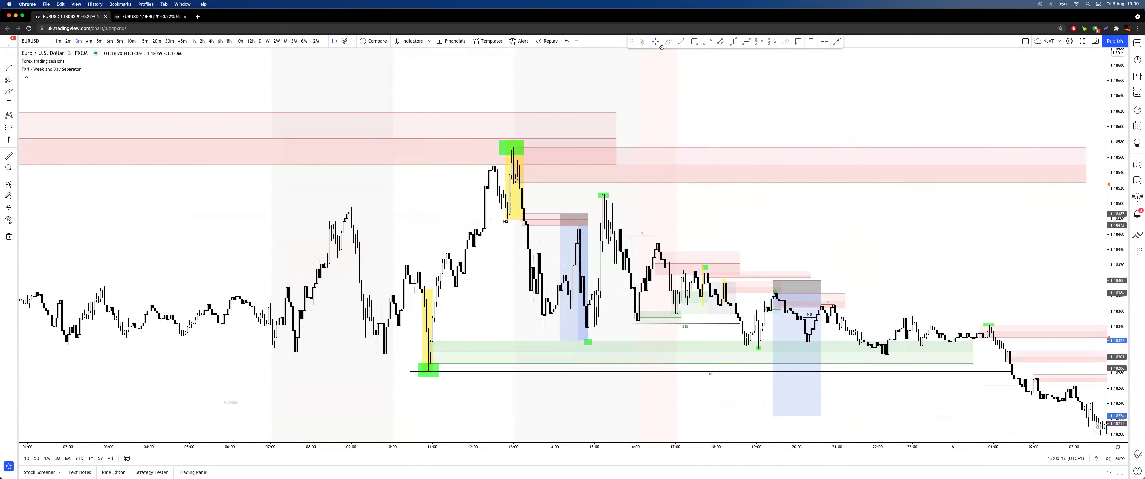
pyautogui.click(567, 233)
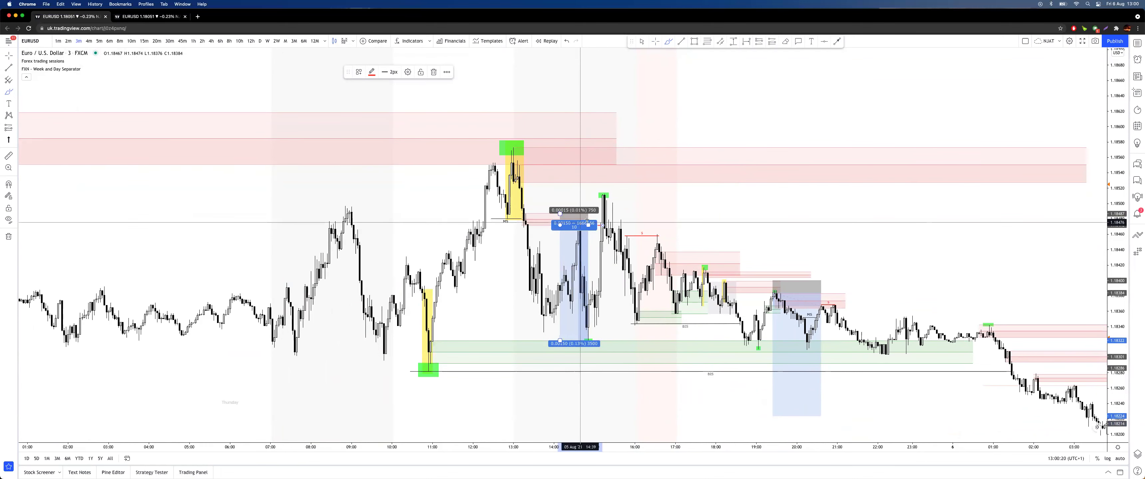
pyautogui.press('super+z')
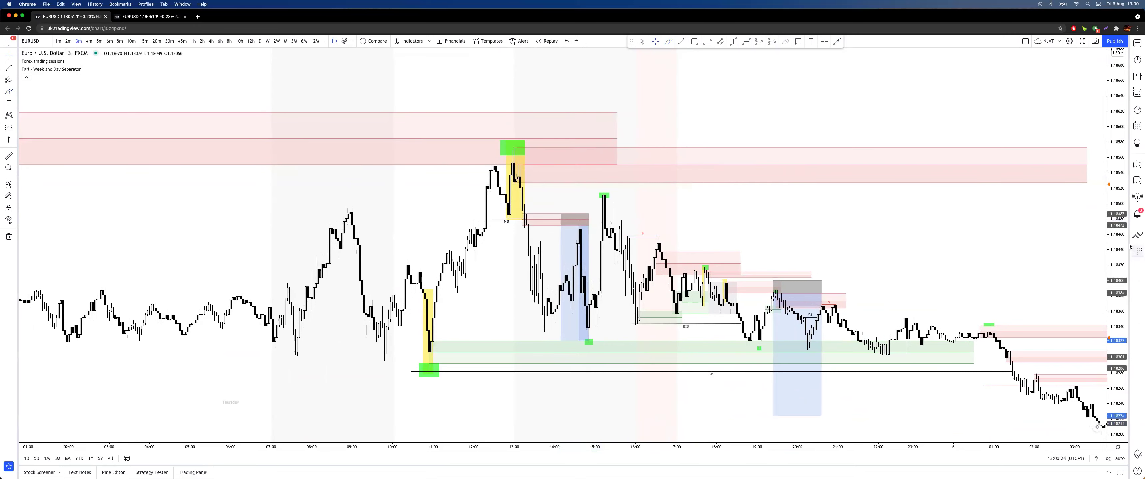
# Step: Brush a horizontal line from the earlier lows and a circle around the 4 August low near 02:00, and undo both marks
pyautogui.moveTo(1123, 262); pyautogui.dragTo(1120, 212)
pyautogui.moveTo(882, 211); pyautogui.dragTo(846, 223)
pyautogui.moveTo(269, 217); pyautogui.dragTo(682, 179)
pyautogui.hscroll(-15, 348, 188)
pyautogui.scroll(4, 731, 178)
pyautogui.moveTo(466, 178); pyautogui.dragTo(525, 187)
pyautogui.click(668, 41)
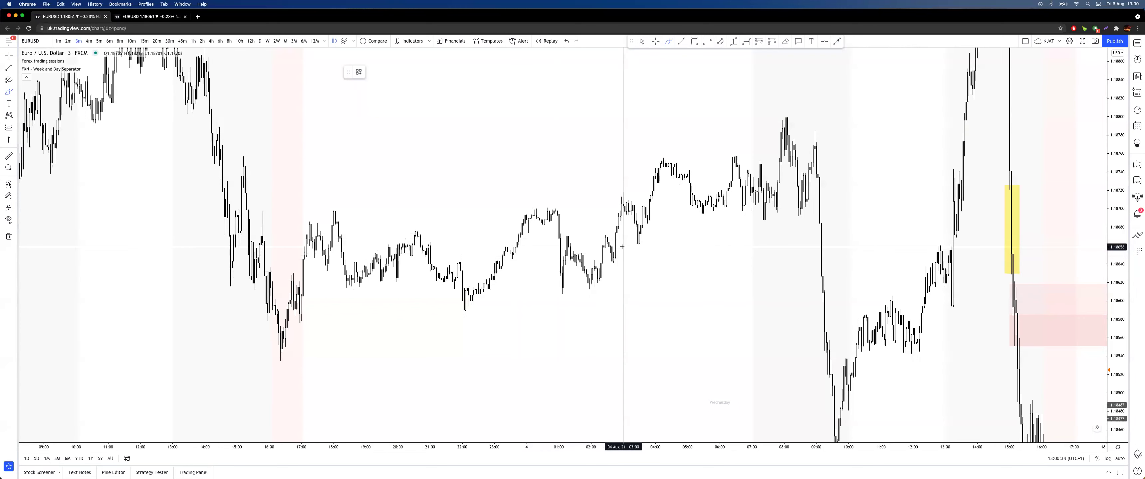
pyautogui.moveTo(590, 279); pyautogui.dragTo(603, 265)
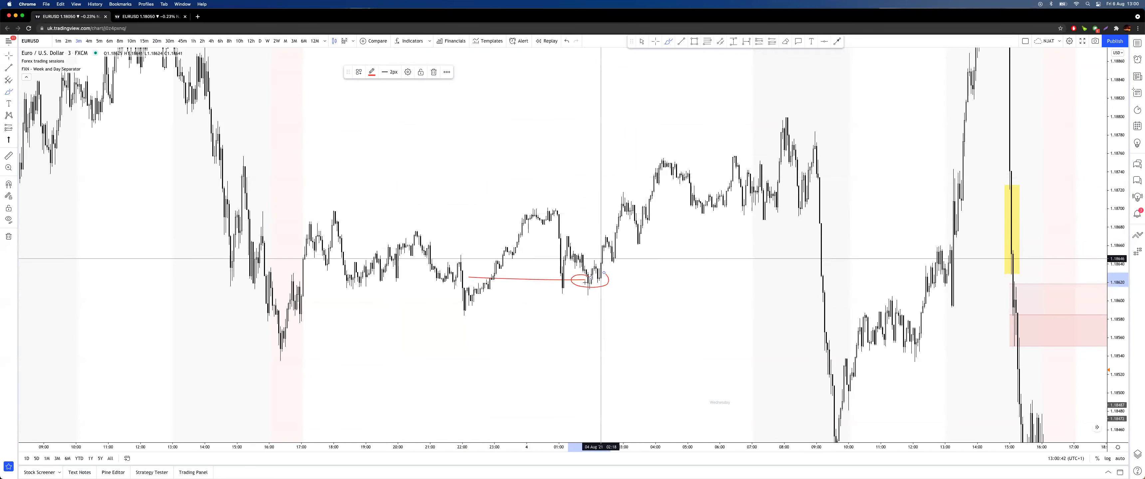
pyautogui.press('super+z')
# Step: Brush circles around the 5 August 13:00 high at the broad supply zone and the highlighted drop from it, and undo them
pyautogui.hscroll(15, 662, 147)
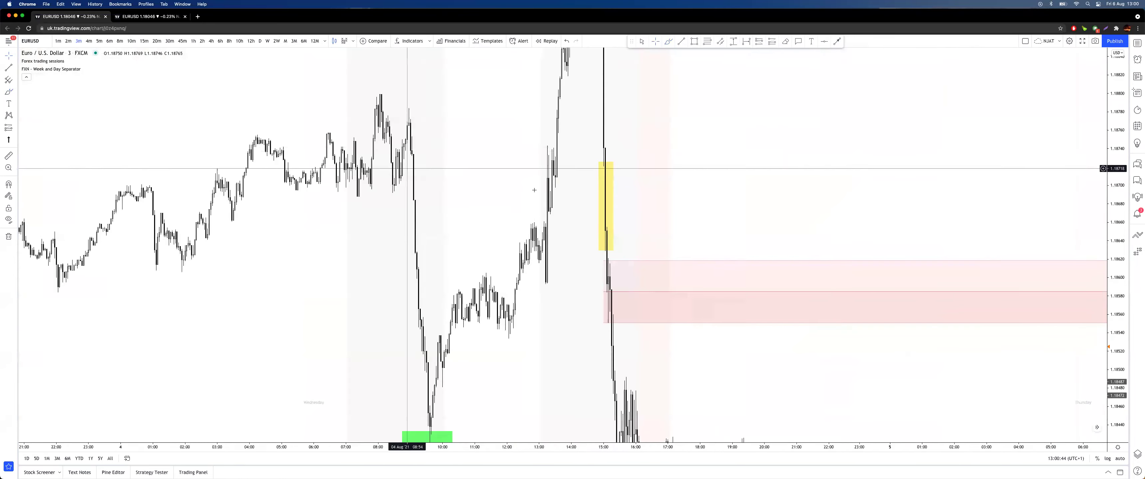
pyautogui.hscroll(10, 661, 138)
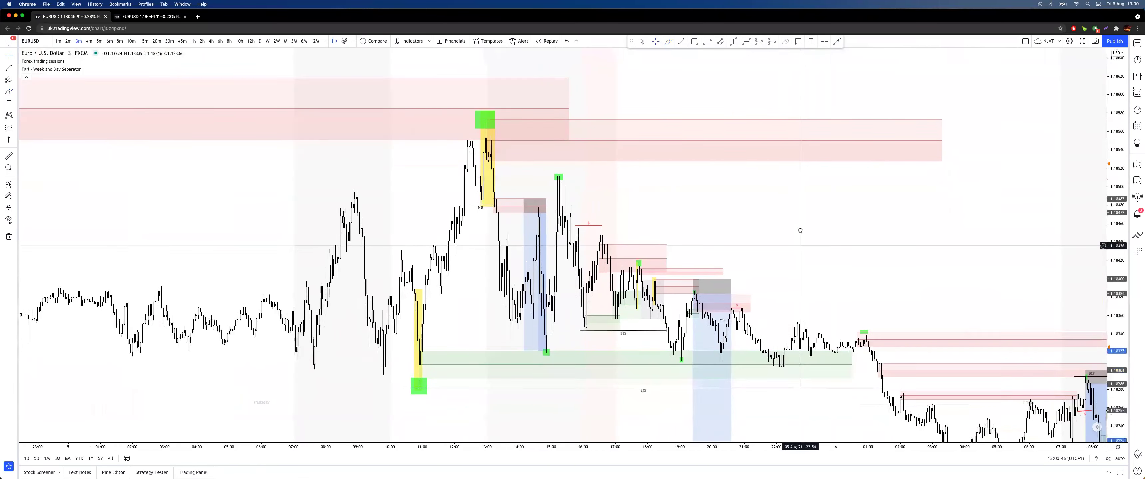
pyautogui.hscroll(-5, 820, 206)
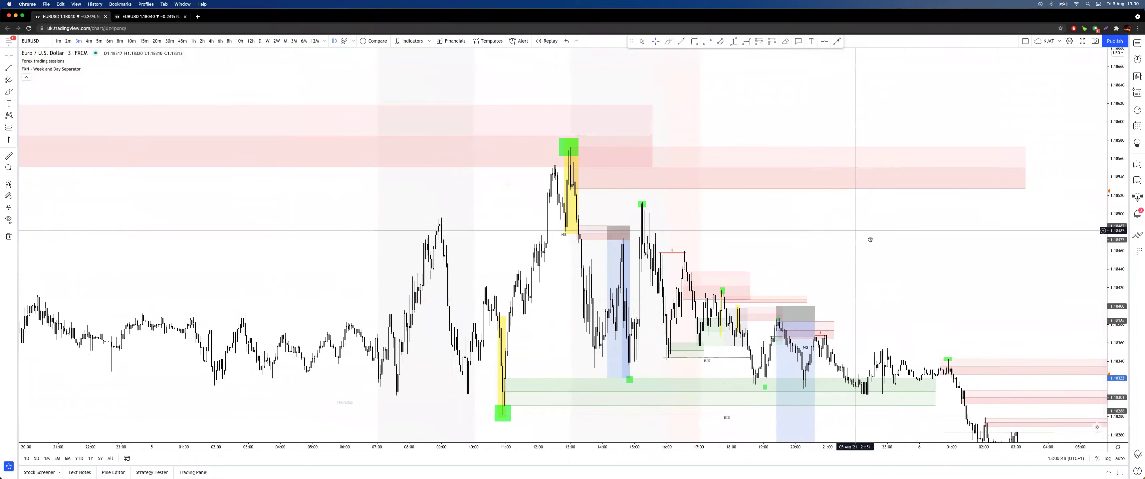
pyautogui.hscroll(-2, 772, 115)
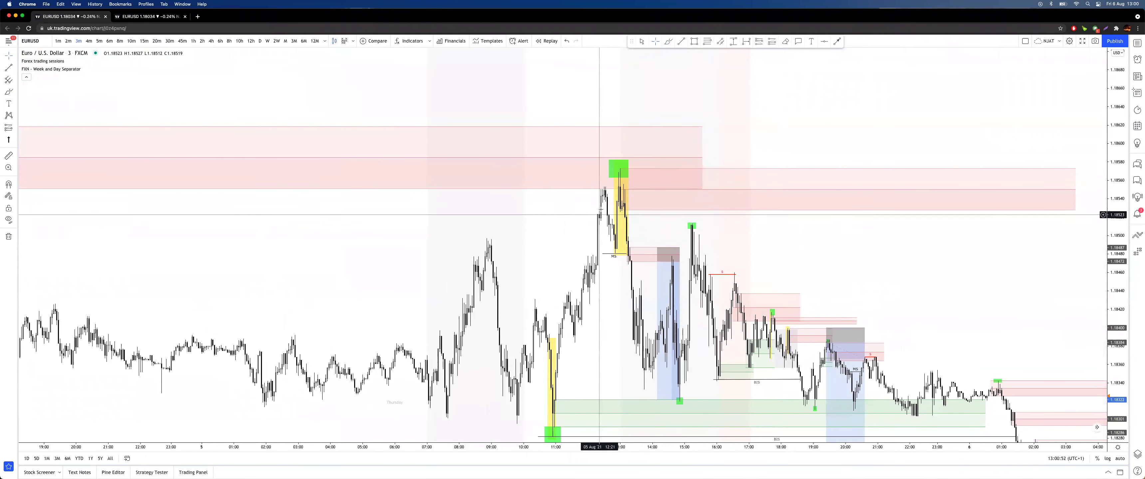
pyautogui.moveTo(634, 140)
pyautogui.mouseDown()
pyautogui.moveTo(586, 218)
pyautogui.moveTo(628, 145)
pyautogui.mouseUp()
pyautogui.press('super+z')
pyautogui.moveTo(808, 107); pyautogui.dragTo(786, 85)
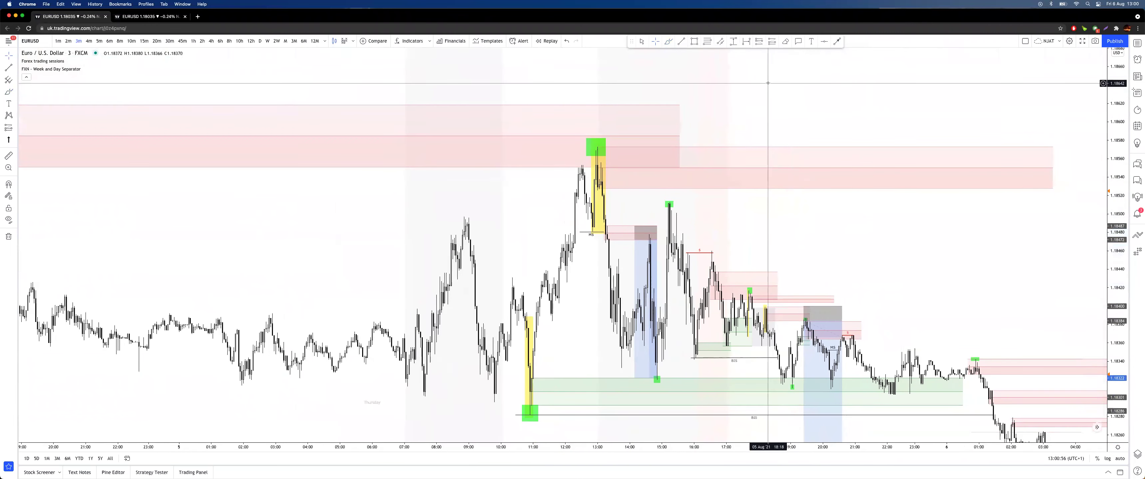
pyautogui.click(668, 41)
pyautogui.moveTo(614, 120); pyautogui.dragTo(610, 132)
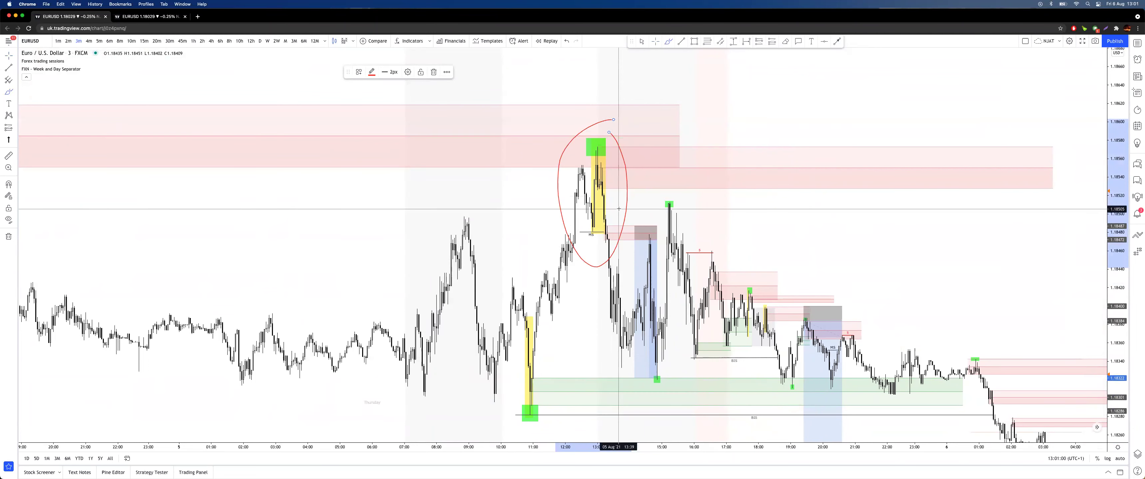
pyautogui.press('super+z')
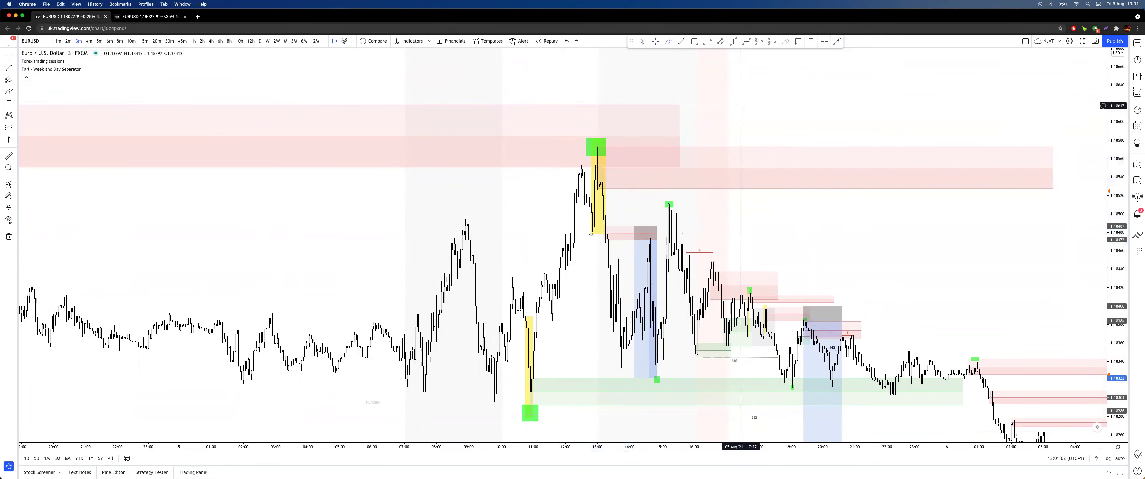
# Step: Brush circles around the swing low beneath the earlier 5 August short position and the swing high that follows it
pyautogui.scroll(3, 774, 102)
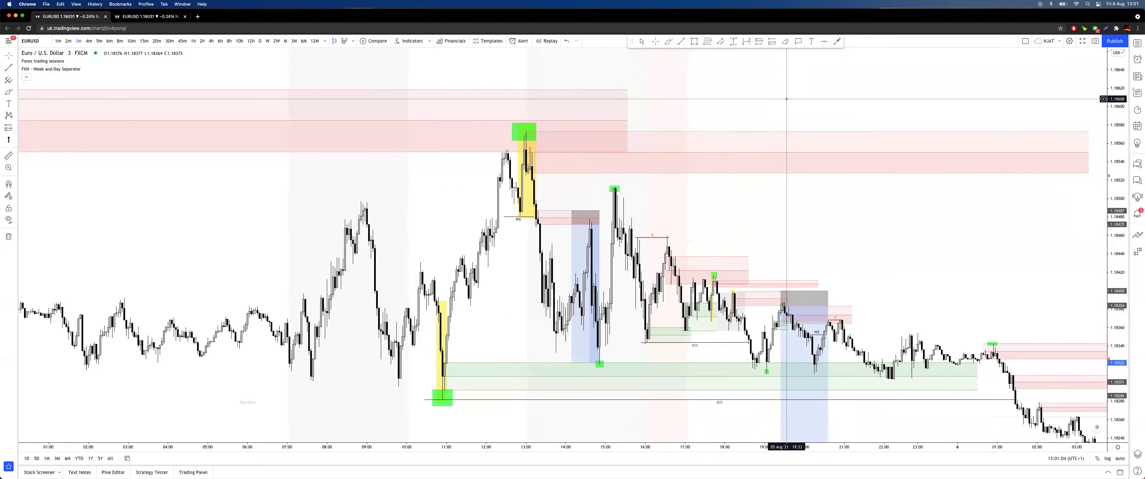
pyautogui.moveTo(762, 97); pyautogui.dragTo(751, 102)
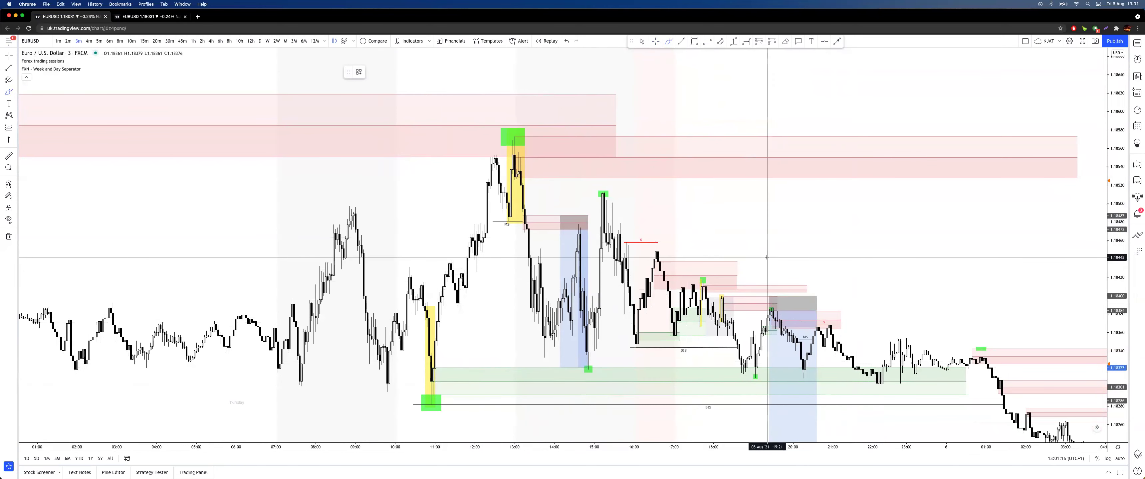
pyautogui.press('Escape')
pyautogui.moveTo(715, 205)
pyautogui.mouseDown()
pyautogui.moveTo(712, 163)
pyautogui.moveTo(766, 168)
pyautogui.mouseUp()
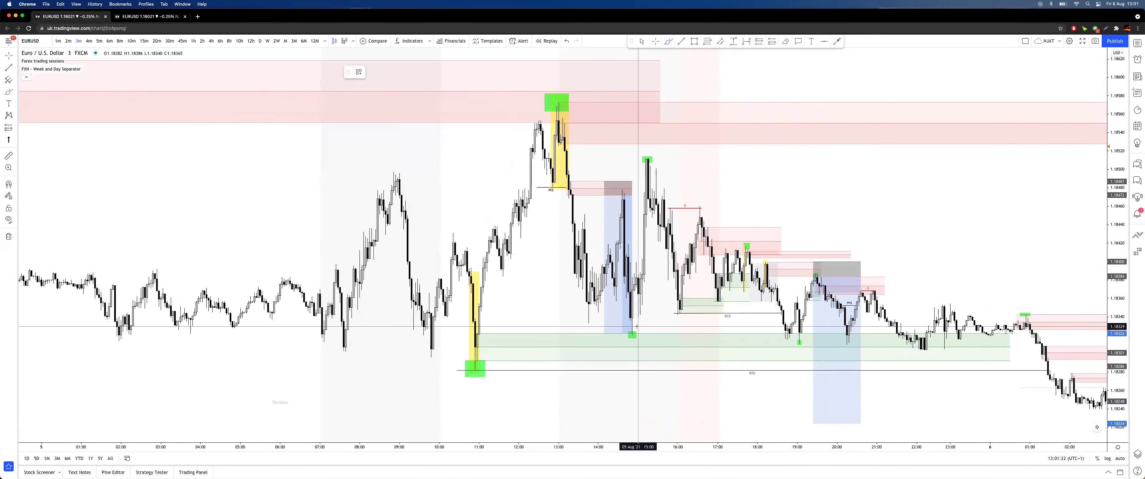
pyautogui.moveTo(652, 148); pyautogui.dragTo(664, 173)
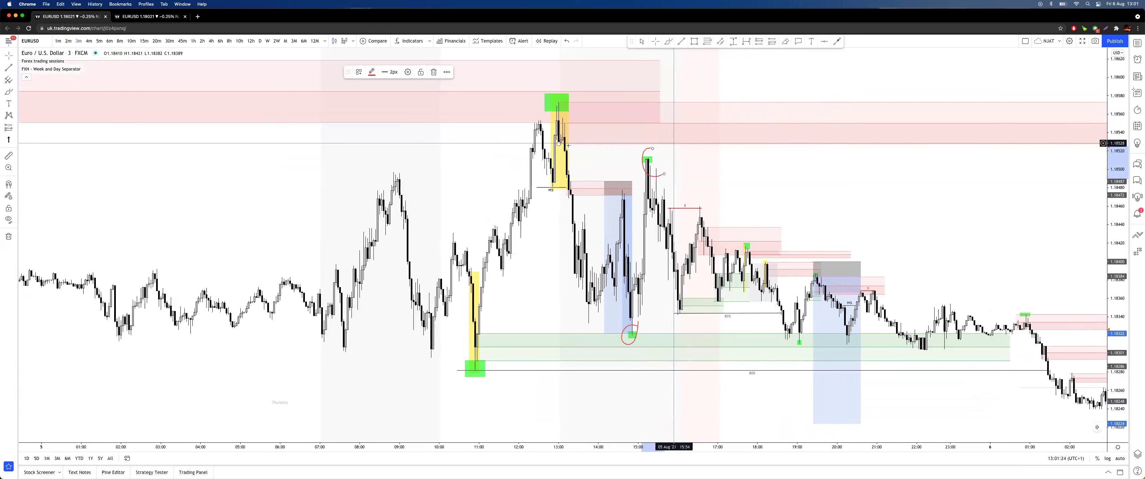
# Step: Switch the chart to the 1-minute timeframe, examine the 5 August swings up close, and clear the brush circles
pyautogui.click(58, 41)
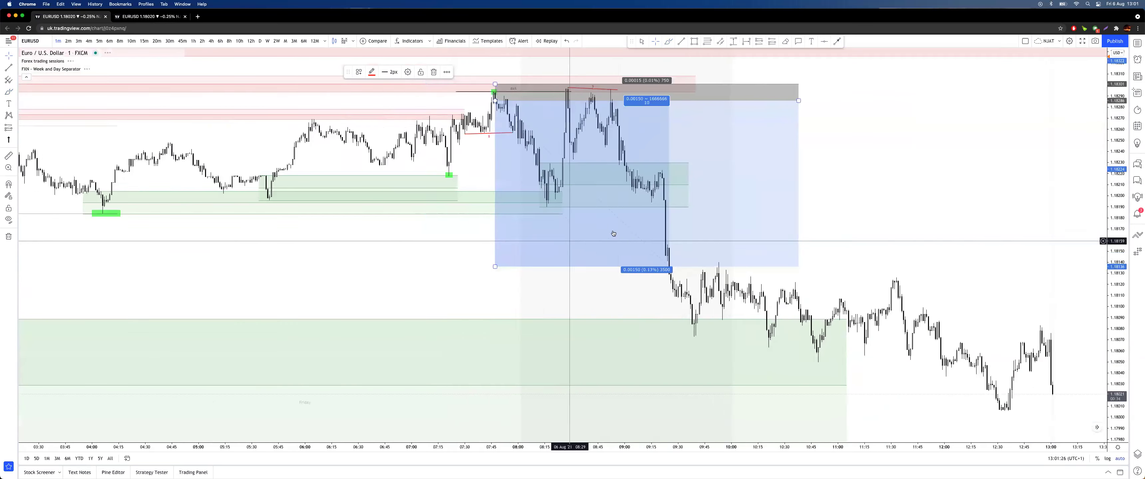
pyautogui.scroll(-4, 622, 236)
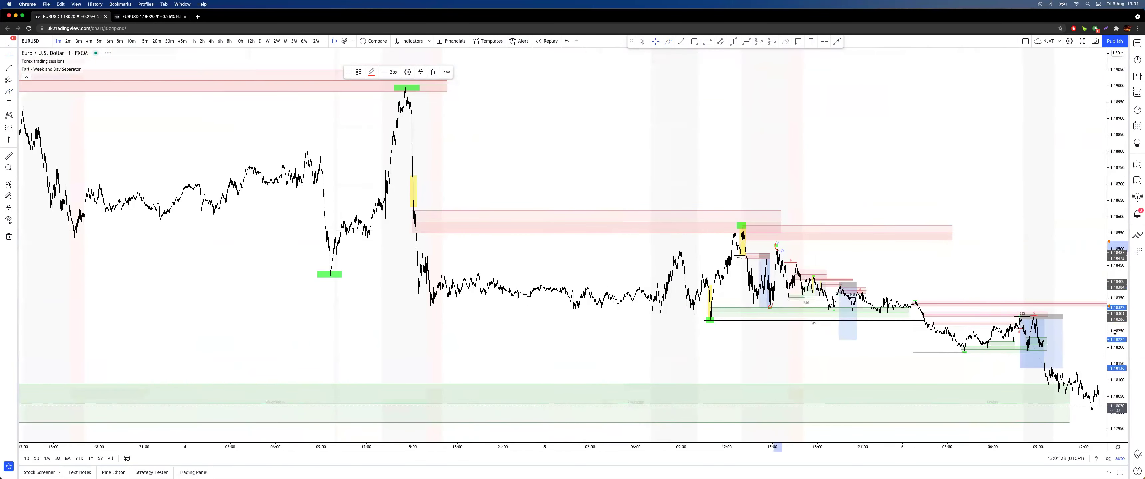
pyautogui.scroll(5, 755, 94)
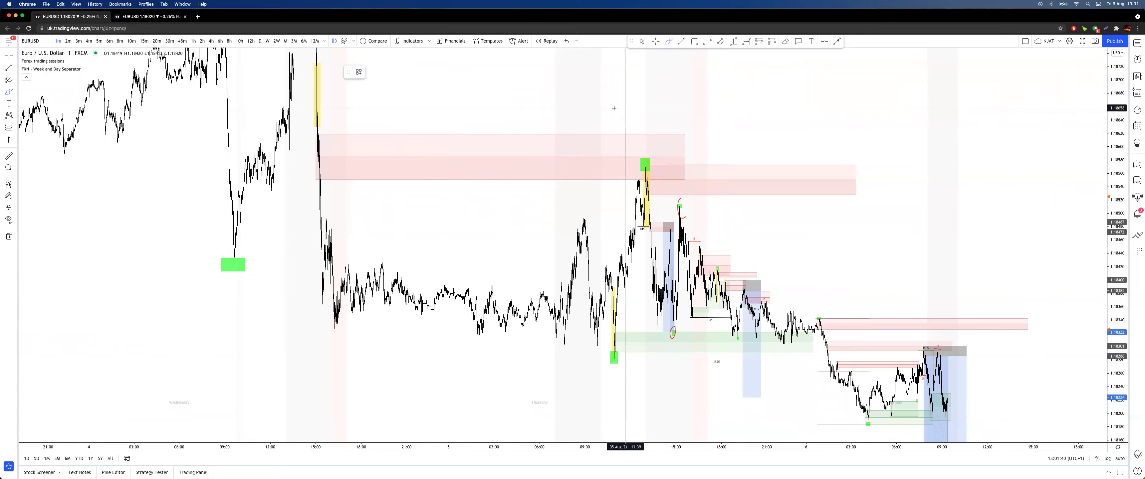
pyautogui.scroll(5, 614, 109)
pyautogui.moveTo(560, 124); pyautogui.dragTo(936, 129)
pyautogui.scroll(4, 933, 130)
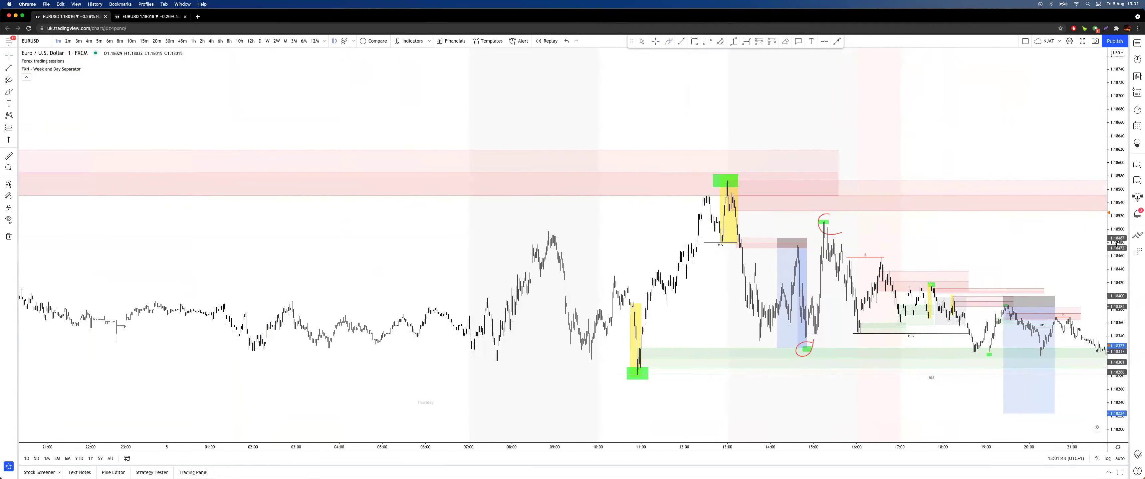
pyautogui.scroll(5, 869, 200)
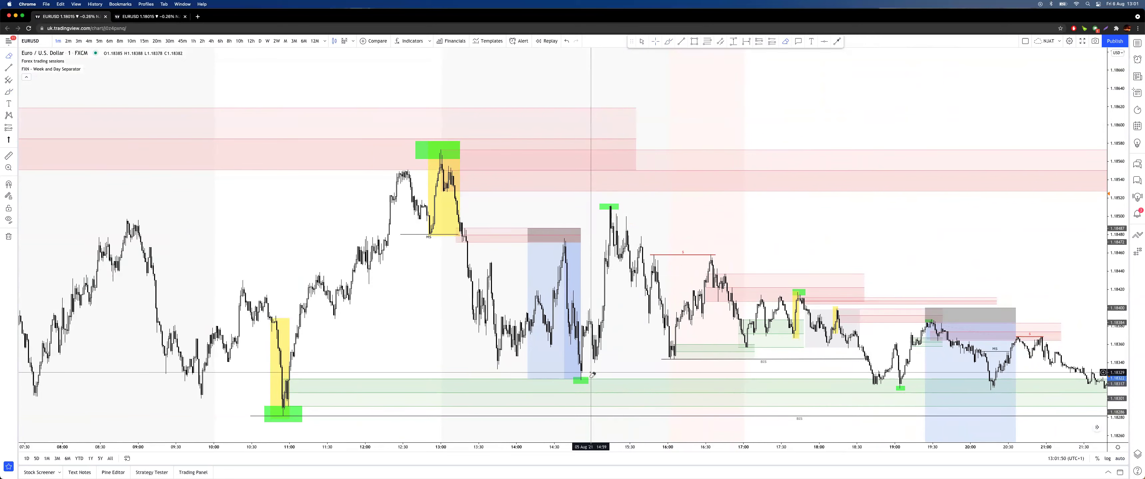
pyautogui.press('Escape')
# Step: Brush a vertical line through the 17:30 candles, a loop around the small demand zones and a vertical line before them, and undo all three
pyautogui.moveTo(738, 133)
pyautogui.mouseDown()
pyautogui.moveTo(729, 133)
pyautogui.moveTo(739, 121)
pyautogui.mouseUp()
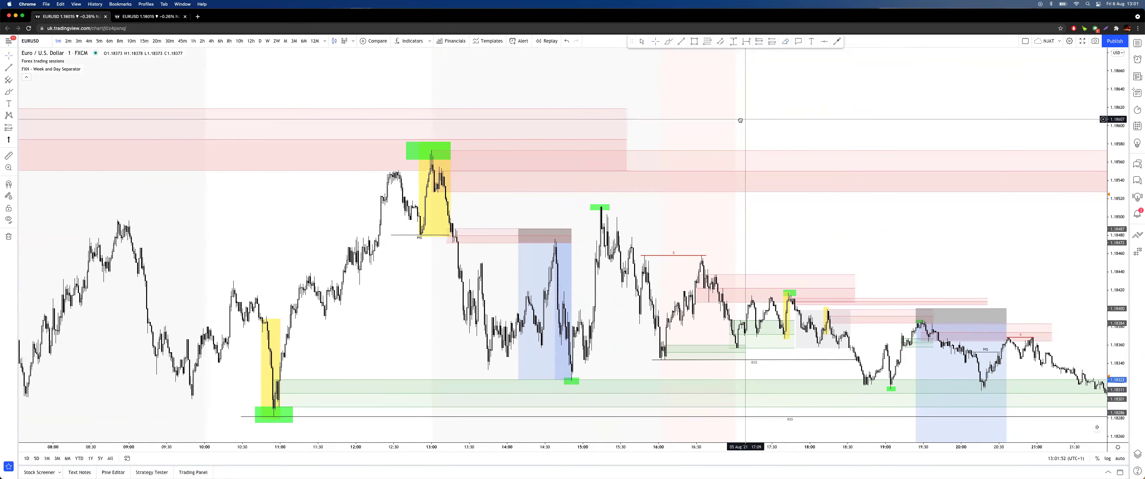
pyautogui.hscroll(3, 740, 121)
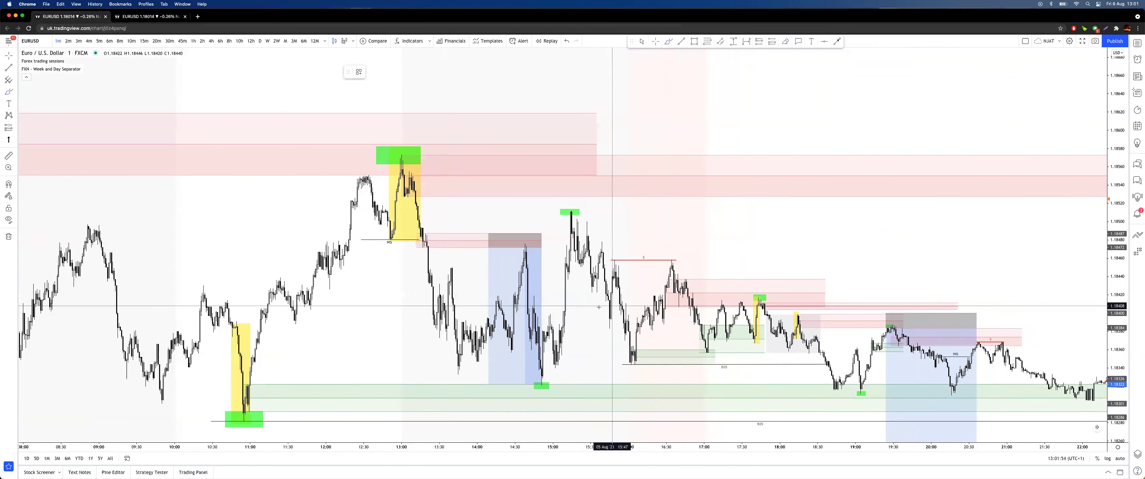
pyautogui.hscroll(-3, 711, 200)
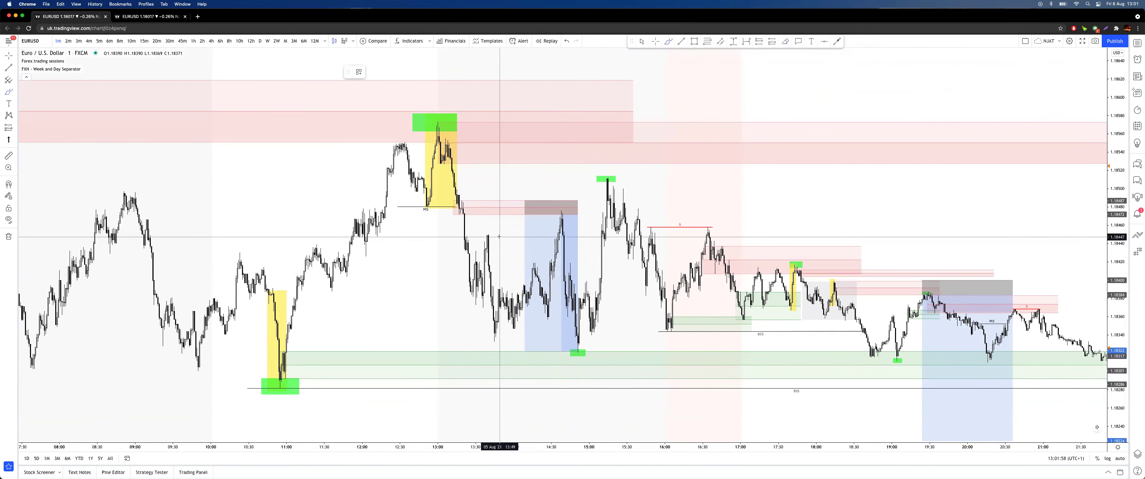
pyautogui.moveTo(787, 162); pyautogui.dragTo(789, 423)
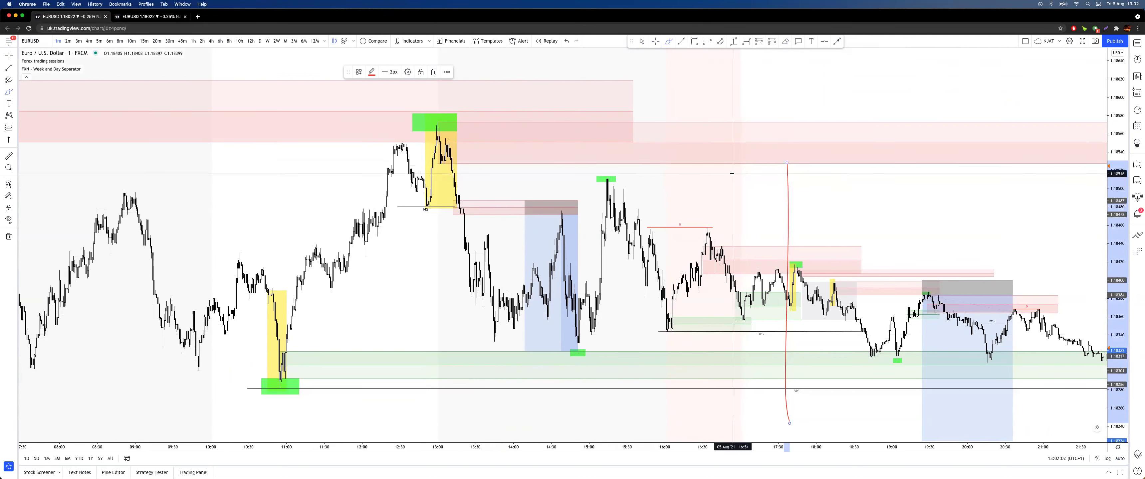
pyautogui.press('super+z')
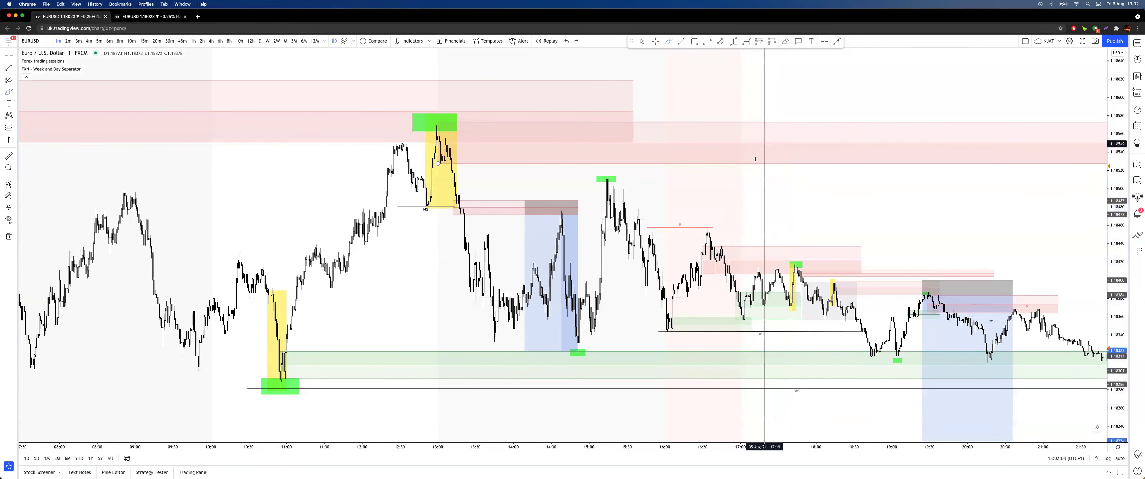
pyautogui.moveTo(757, 299)
pyautogui.mouseDown()
pyautogui.moveTo(680, 344)
pyautogui.moveTo(799, 282)
pyautogui.moveTo(724, 280)
pyautogui.mouseUp()
pyautogui.moveTo(657, 204); pyautogui.dragTo(646, 399)
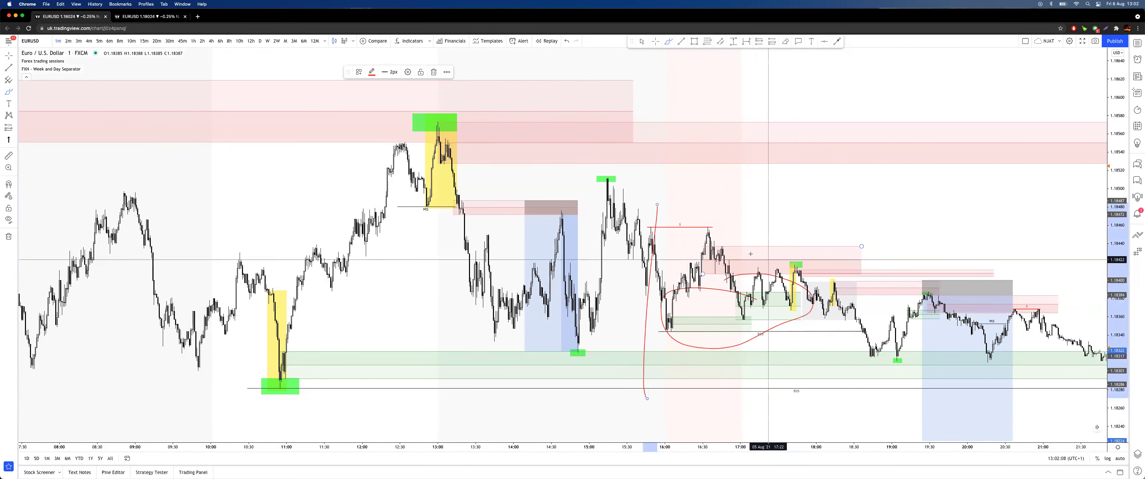
pyautogui.press('super+z')
pyautogui.press('super+z')
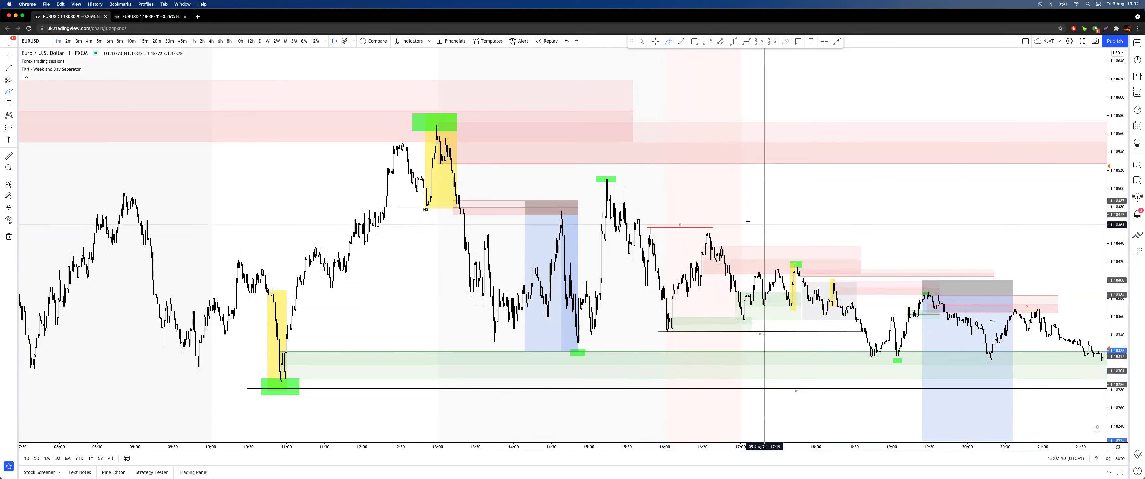
# Step: Brush circles around the earlier short's entry and its supply zone's origin, plus strokes along the zone and down to the low, and undo them
pyautogui.moveTo(564, 184); pyautogui.dragTo(535, 191)
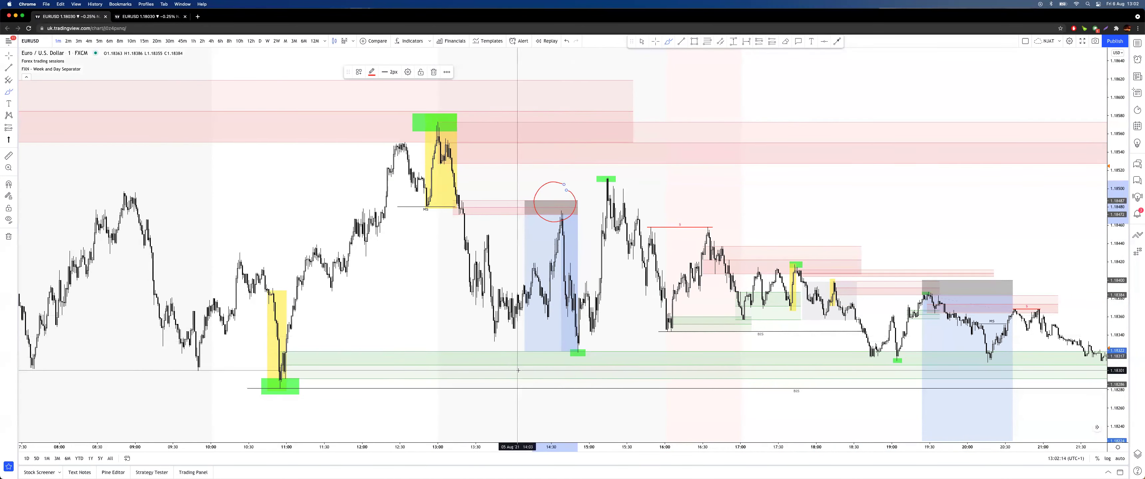
pyautogui.press('super+z')
pyautogui.moveTo(464, 192)
pyautogui.mouseDown()
pyautogui.moveTo(475, 209)
pyautogui.moveTo(575, 202)
pyautogui.moveTo(584, 353)
pyautogui.mouseUp()
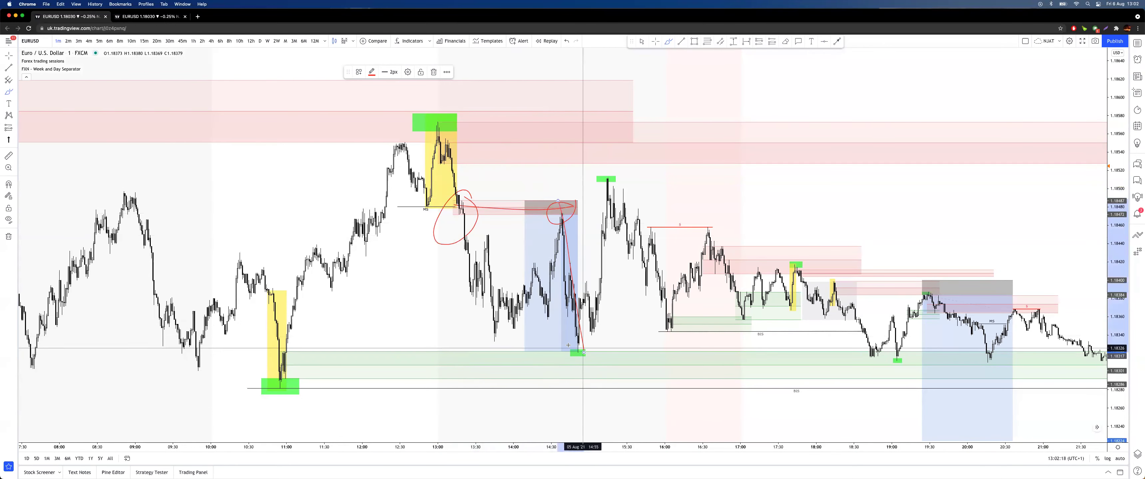
pyautogui.press('super+z')
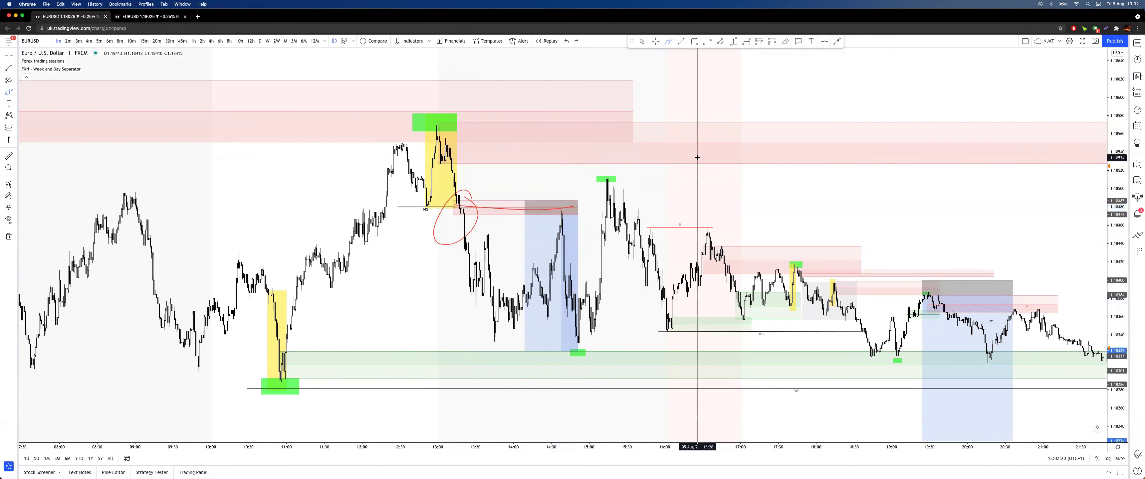
pyautogui.press('super+z')
# Step: Switch the chart to the 5-minute timeframe and examine the supply and demand structure across 5 and 6 August
pyautogui.moveTo(684, 196); pyautogui.dragTo(736, 195)
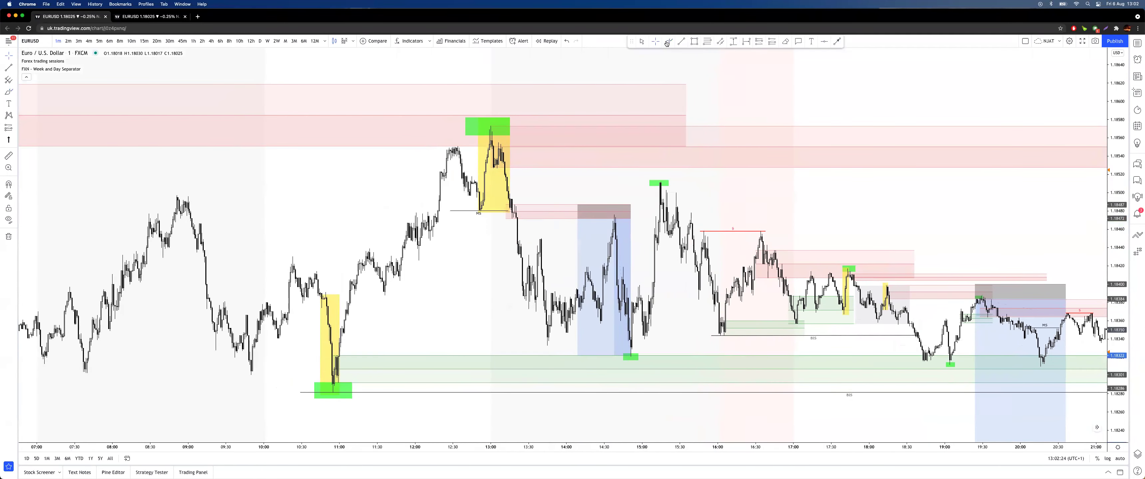
pyautogui.hscroll(5, 636, 134)
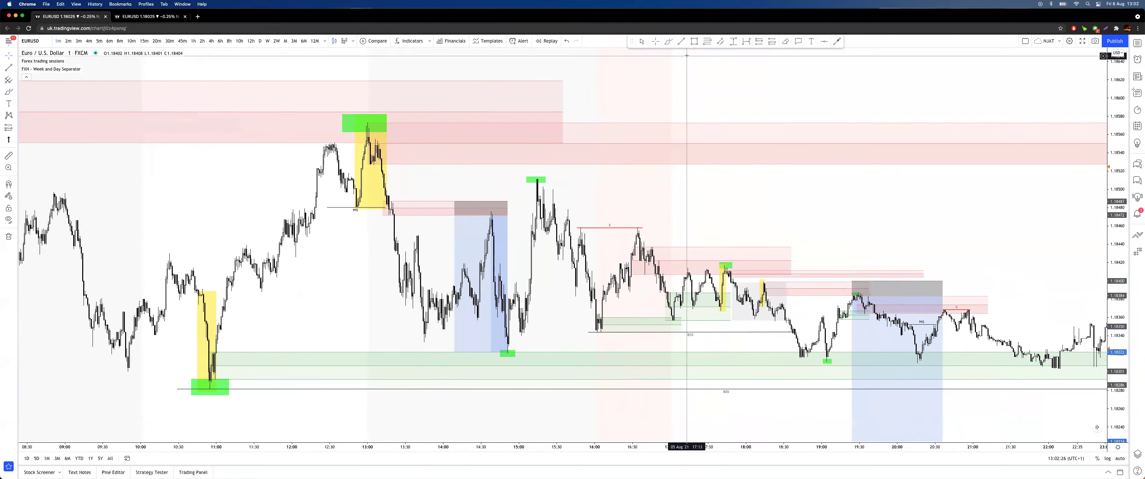
pyautogui.click(100, 41)
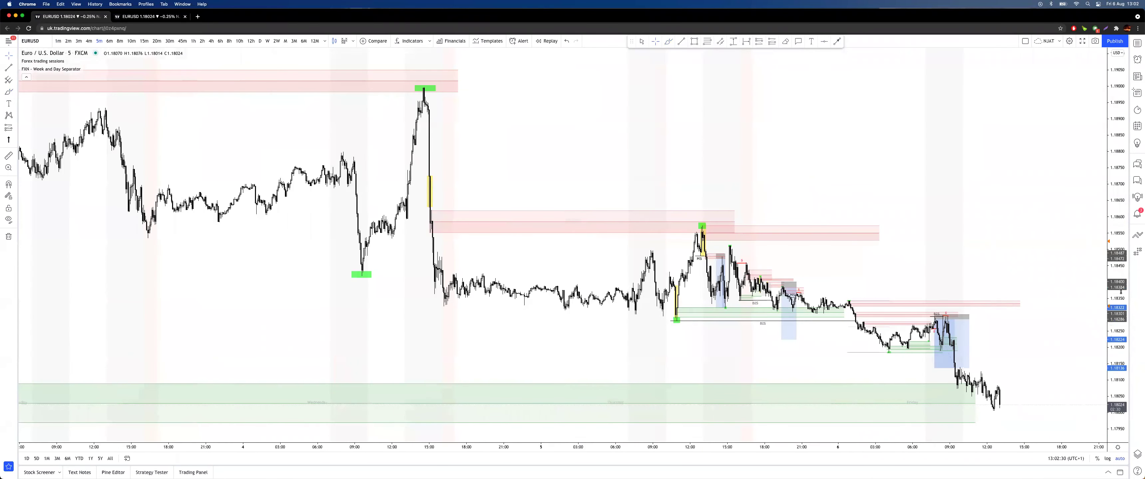
pyautogui.moveTo(1120, 292); pyautogui.dragTo(1119, 187)
pyautogui.moveTo(947, 312); pyautogui.dragTo(923, 213)
pyautogui.scroll(3, 922, 187)
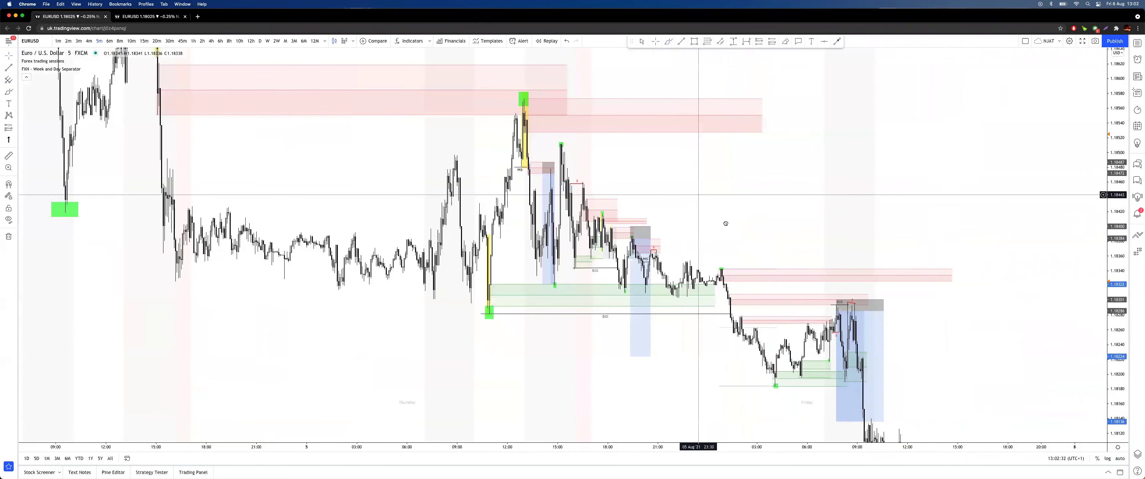
# Step: Lower the upper edge of the supply zone beside the 5 August 13:00 high to about 1.18556
pyautogui.scroll(3, 698, 195)
pyautogui.scroll(3, 684, 194)
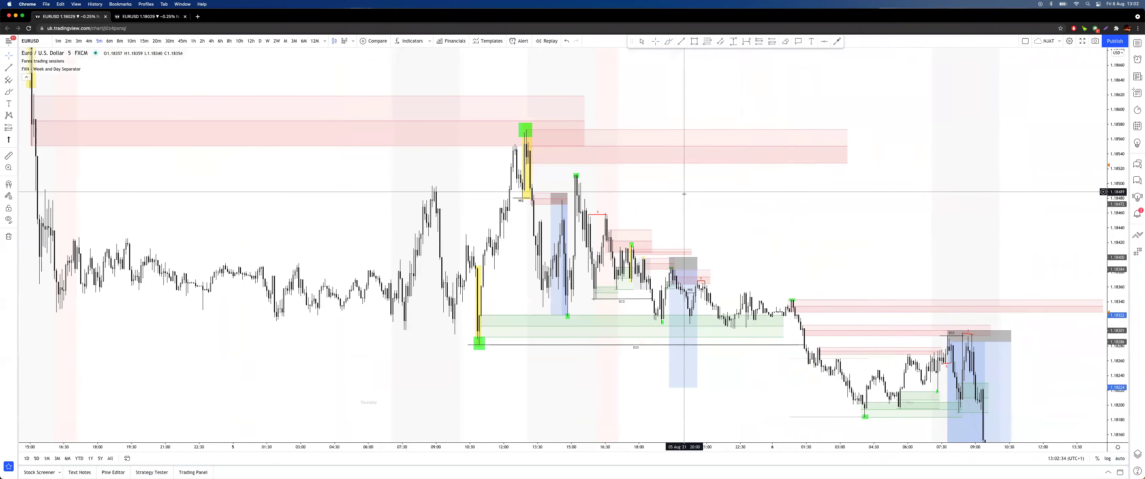
pyautogui.click(531, 167)
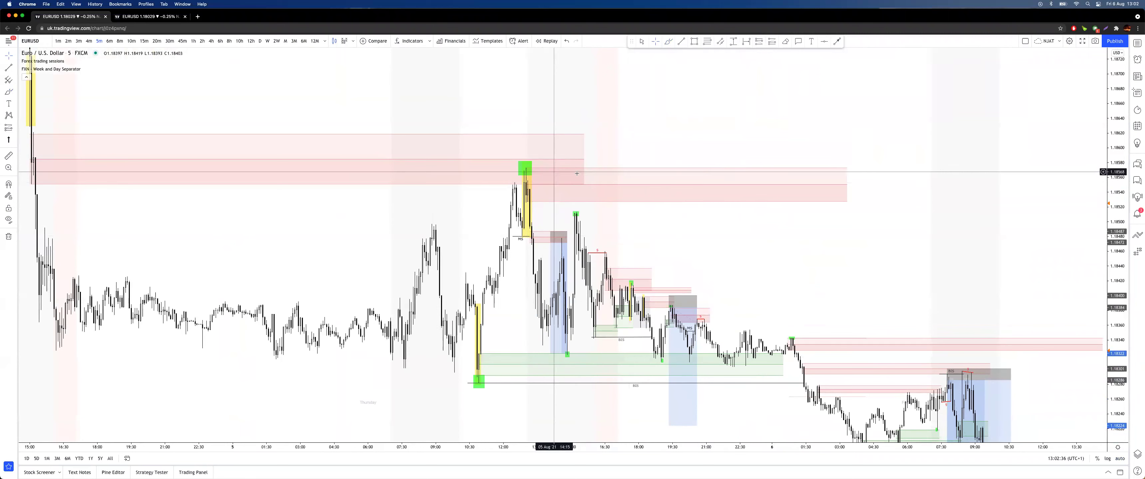
pyautogui.moveTo(748, 169); pyautogui.dragTo(748, 181)
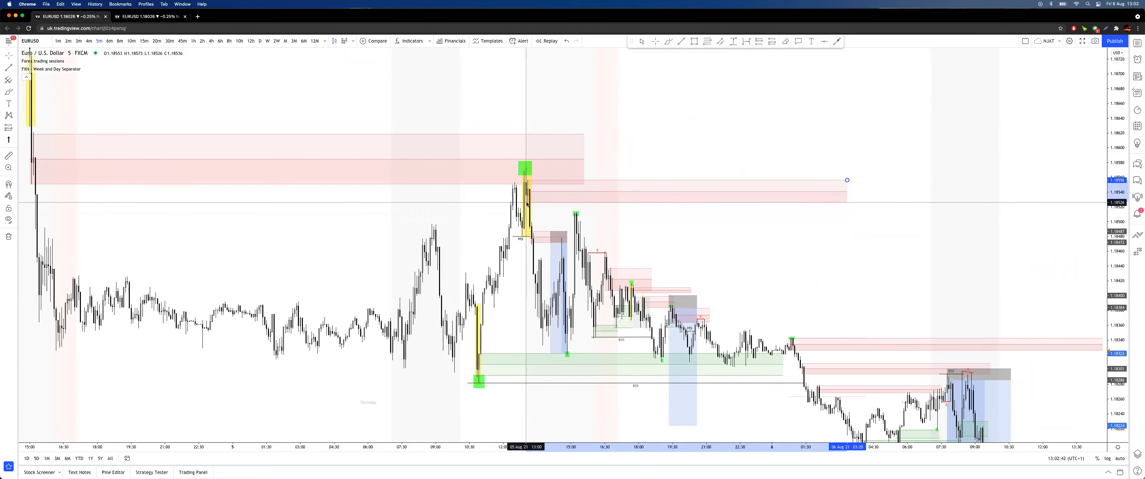
# Step: Brush circles around the 11:00 demand origin, its retest and the supply zone, plus a projected rise and fall, and undo the projection
pyautogui.moveTo(683, 141); pyautogui.dragTo(842, 138)
pyautogui.scroll(3, 846, 138)
pyautogui.moveTo(437, 361)
pyautogui.mouseDown()
pyautogui.moveTo(472, 349)
pyautogui.moveTo(451, 358)
pyautogui.moveTo(782, 356)
pyautogui.moveTo(765, 326)
pyautogui.moveTo(810, 189)
pyautogui.moveTo(824, 186)
pyautogui.moveTo(915, 442)
pyautogui.mouseUp()
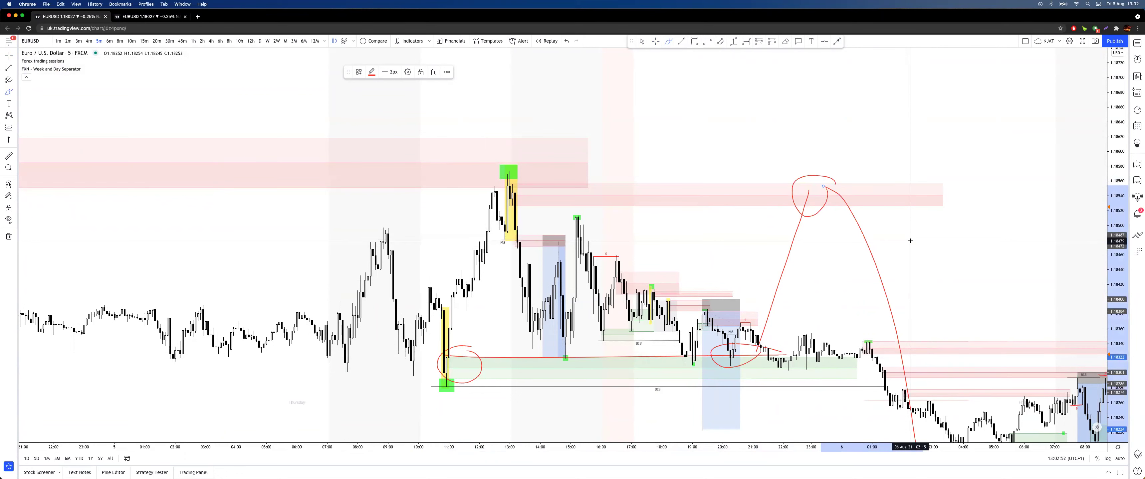
pyautogui.press('super+z')
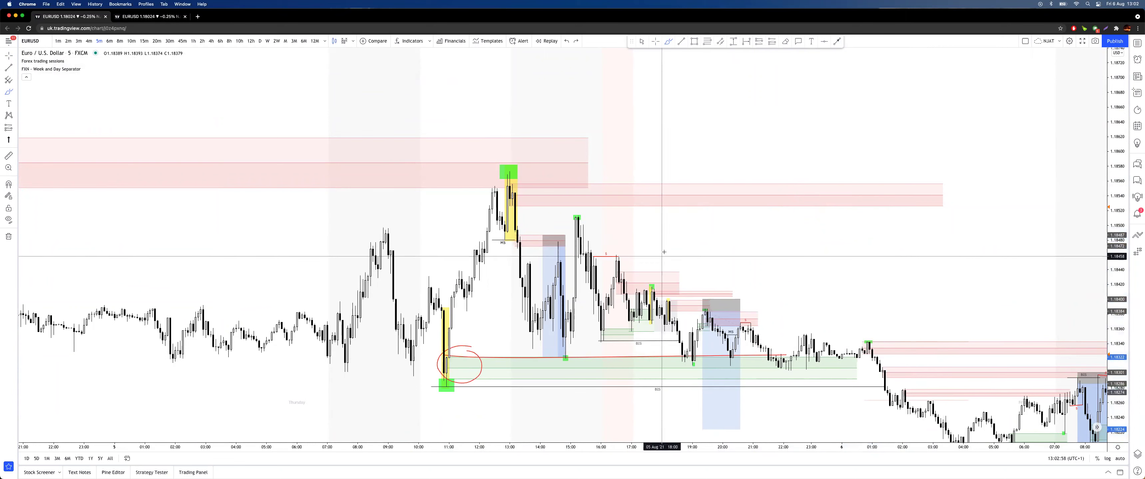
# Step: Brush a line through the demand zone, circles around its origin, the 13:00 high and the retests, and the swing path between them
pyautogui.moveTo(435, 369)
pyautogui.mouseDown()
pyautogui.moveTo(785, 369)
pyautogui.moveTo(801, 352)
pyautogui.mouseUp()
pyautogui.moveTo(527, 153)
pyautogui.mouseDown()
pyautogui.moveTo(498, 160)
pyautogui.moveTo(526, 167)
pyautogui.mouseUp()
pyautogui.moveTo(474, 352); pyautogui.dragTo(465, 357)
pyautogui.moveTo(306, 213); pyautogui.dragTo(518, 227)
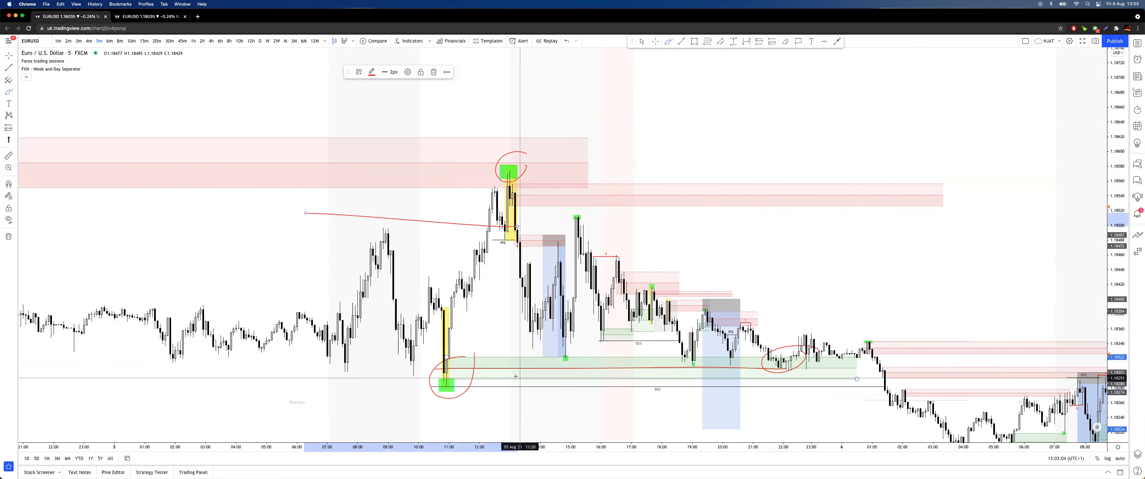
pyautogui.moveTo(445, 388)
pyautogui.mouseDown()
pyautogui.moveTo(509, 166)
pyautogui.moveTo(569, 262)
pyautogui.moveTo(680, 362)
pyautogui.moveTo(717, 352)
pyautogui.moveTo(813, 116)
pyautogui.mouseUp()
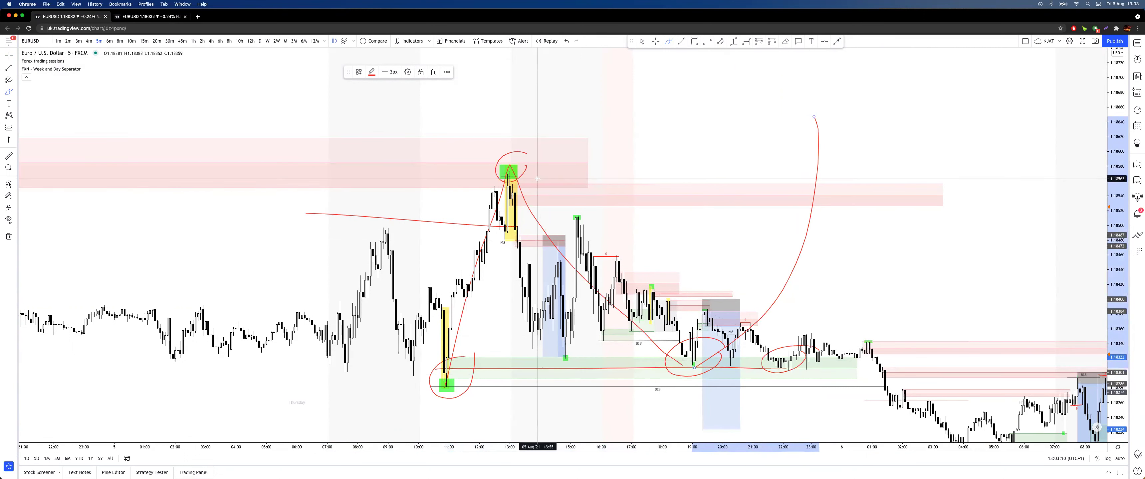
# Step: Brush a larger circle around the 13:00 high with strokes for the possible drops and rallies, and undo all brush strokes
pyautogui.moveTo(468, 212); pyautogui.dragTo(471, 209)
pyautogui.moveTo(510, 181); pyautogui.dragTo(553, 342)
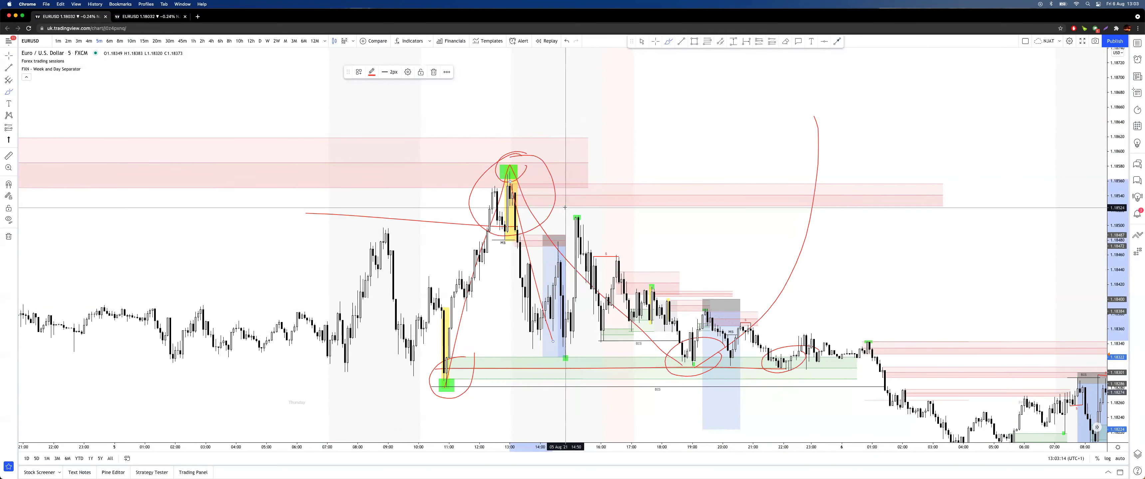
pyautogui.moveTo(493, 192)
pyautogui.mouseDown()
pyautogui.moveTo(933, 196)
pyautogui.moveTo(916, 183)
pyautogui.moveTo(890, 180)
pyautogui.moveTo(936, 399)
pyautogui.mouseUp()
pyautogui.press('super+z')
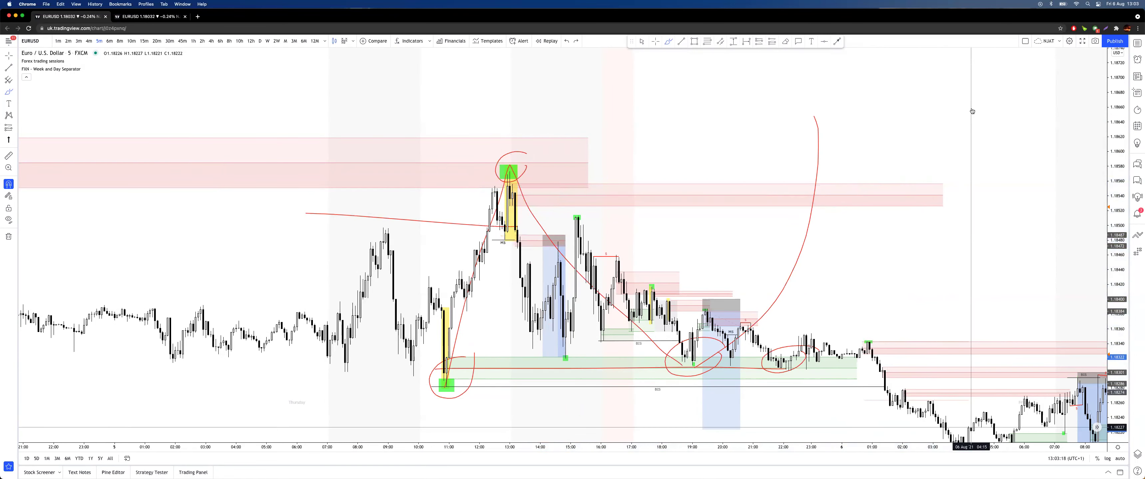
pyautogui.moveTo(516, 190); pyautogui.dragTo(923, 180)
pyautogui.press('super+z')
pyautogui.press('super+z')
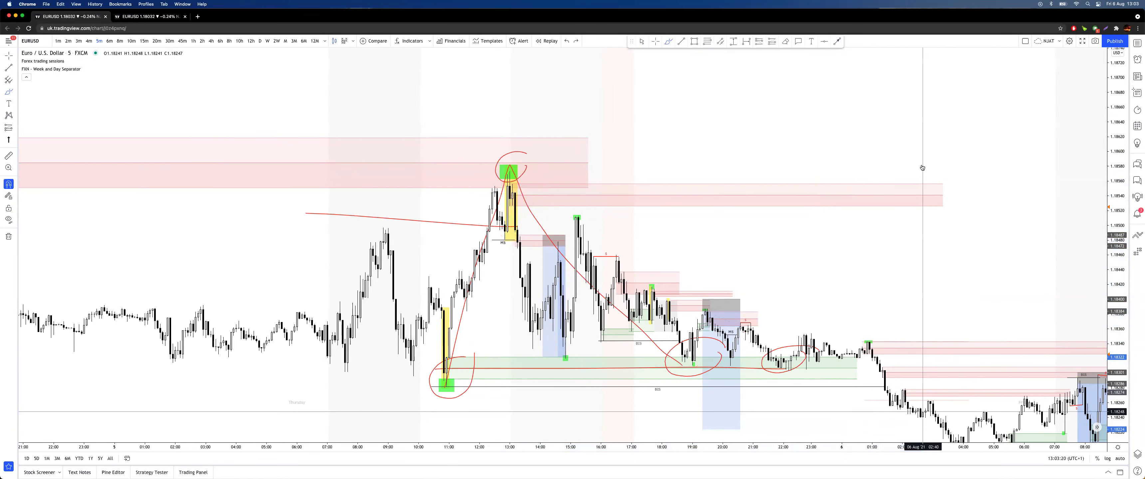
pyautogui.moveTo(717, 359)
pyautogui.mouseDown()
pyautogui.moveTo(680, 357)
pyautogui.moveTo(706, 373)
pyautogui.moveTo(811, 155)
pyautogui.mouseUp()
pyautogui.press('super+z')
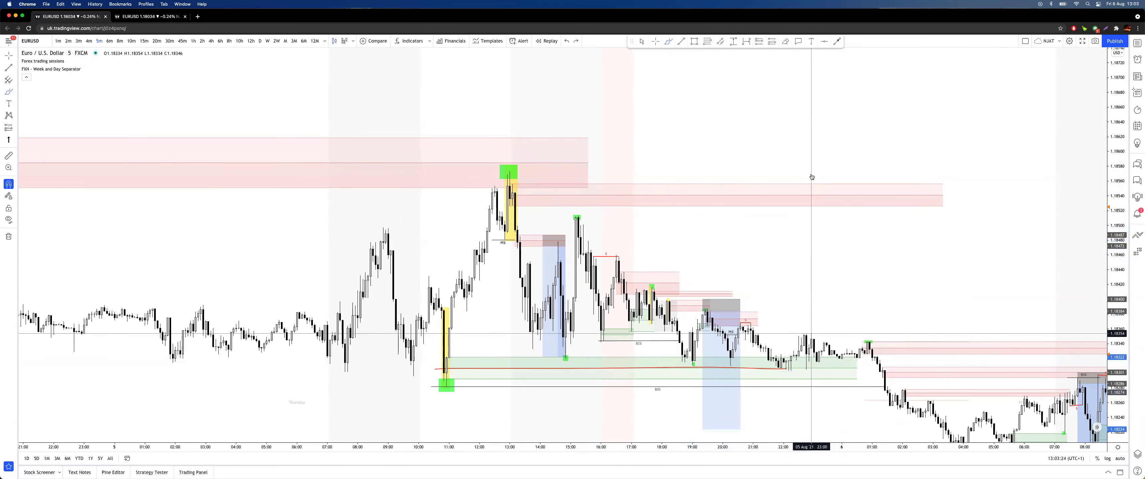
pyautogui.press('super+z')
# Step: Brush circles around the 13:00 high and the 11:00 low, lines at both structure breaks and a projected rally, and undo them
pyautogui.moveTo(523, 145); pyautogui.dragTo(546, 169)
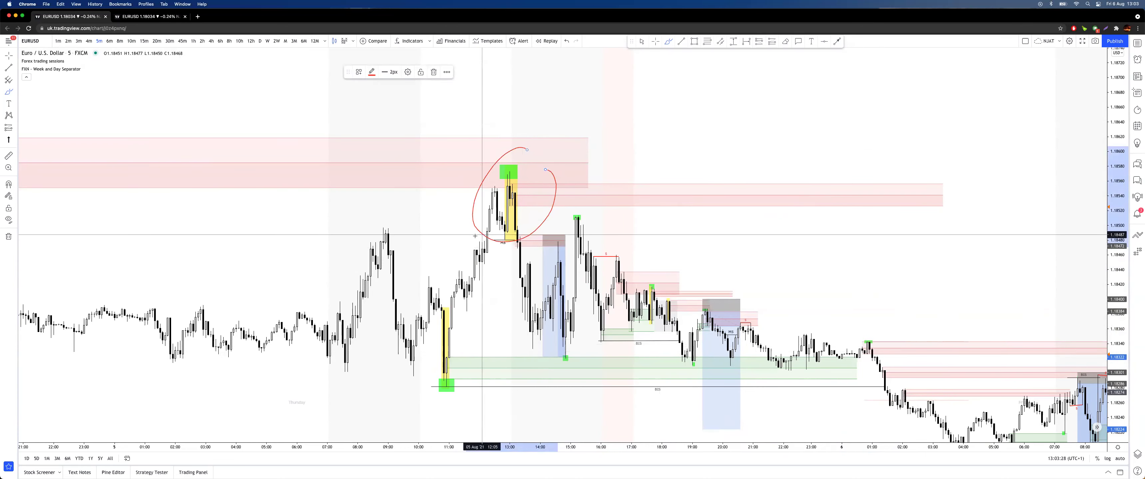
pyautogui.moveTo(447, 378); pyautogui.dragTo(714, 390)
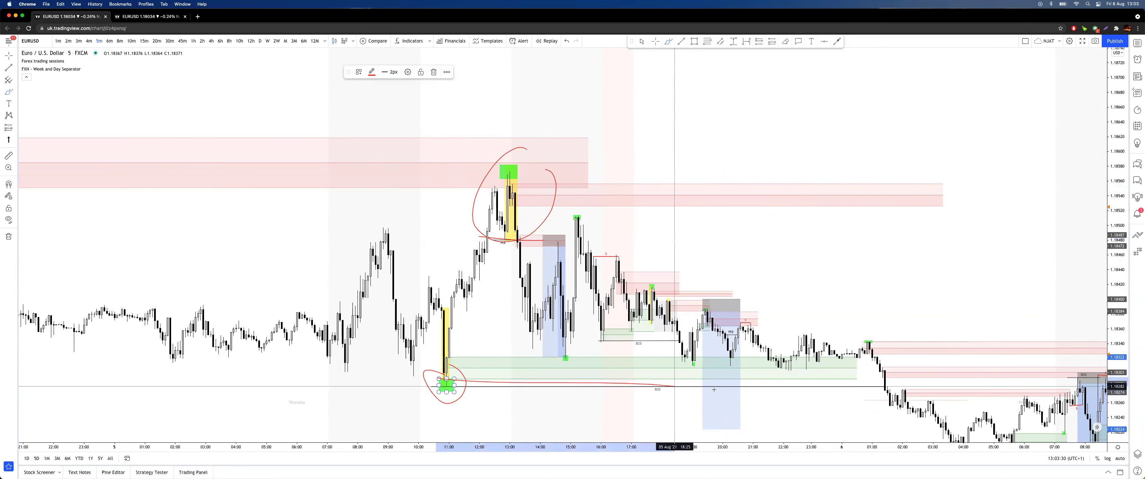
pyautogui.moveTo(711, 297)
pyautogui.mouseDown()
pyautogui.moveTo(705, 322)
pyautogui.moveTo(724, 305)
pyautogui.mouseUp()
pyautogui.moveTo(719, 345); pyautogui.dragTo(805, 195)
pyautogui.press('super+z')
pyautogui.press('super+z')
pyautogui.press('super+z')
# Step: Brush a horizontal line just below the 15:00 high and loops down the following lower highs, and undo the loops
pyautogui.hscroll(-3, 715, 102)
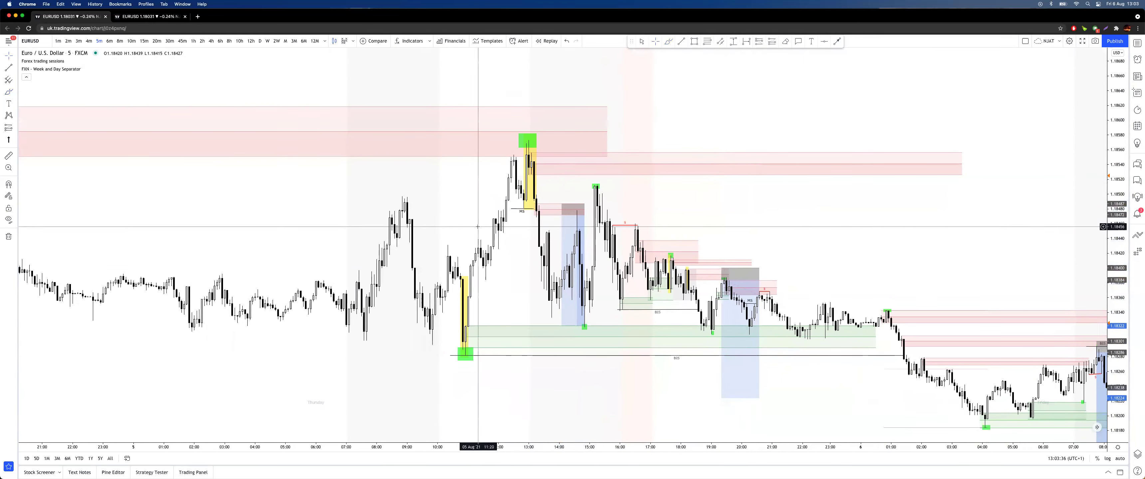
pyautogui.scroll(5, 738, 177)
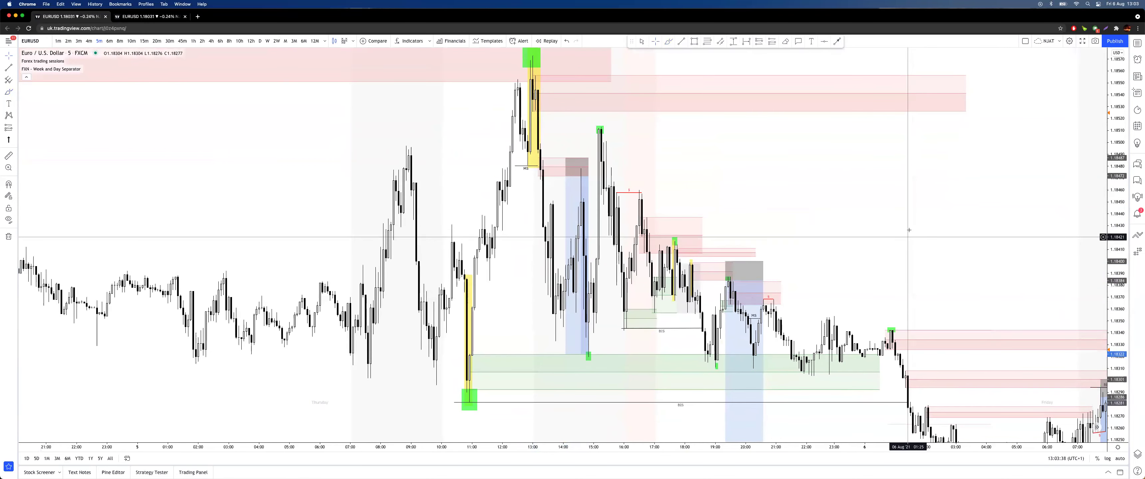
pyautogui.moveTo(741, 185); pyautogui.dragTo(738, 176)
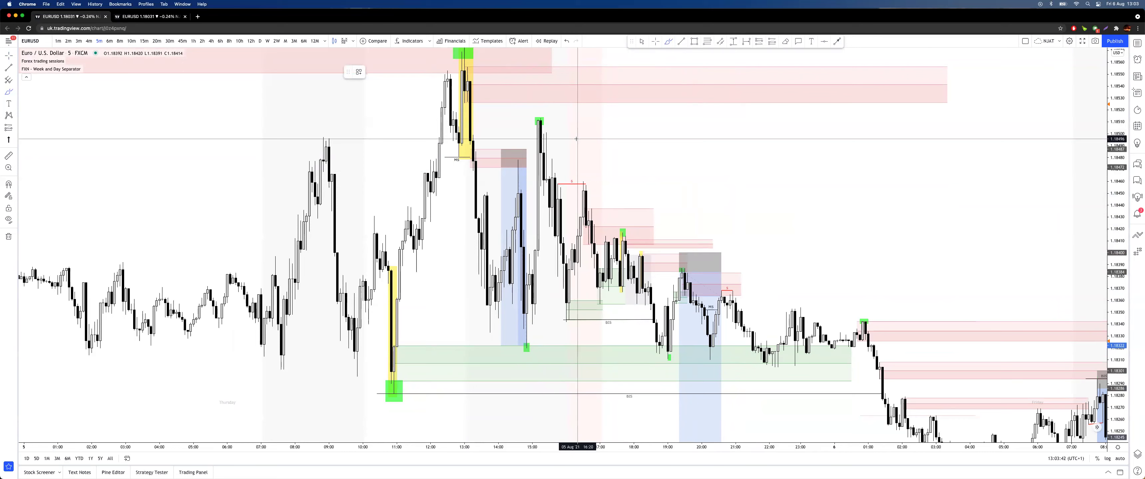
pyautogui.moveTo(441, 128); pyautogui.dragTo(558, 129)
pyautogui.moveTo(548, 111)
pyautogui.mouseDown()
pyautogui.moveTo(539, 107)
pyautogui.moveTo(571, 176)
pyautogui.moveTo(549, 186)
pyautogui.moveTo(633, 240)
pyautogui.moveTo(670, 239)
pyautogui.mouseUp()
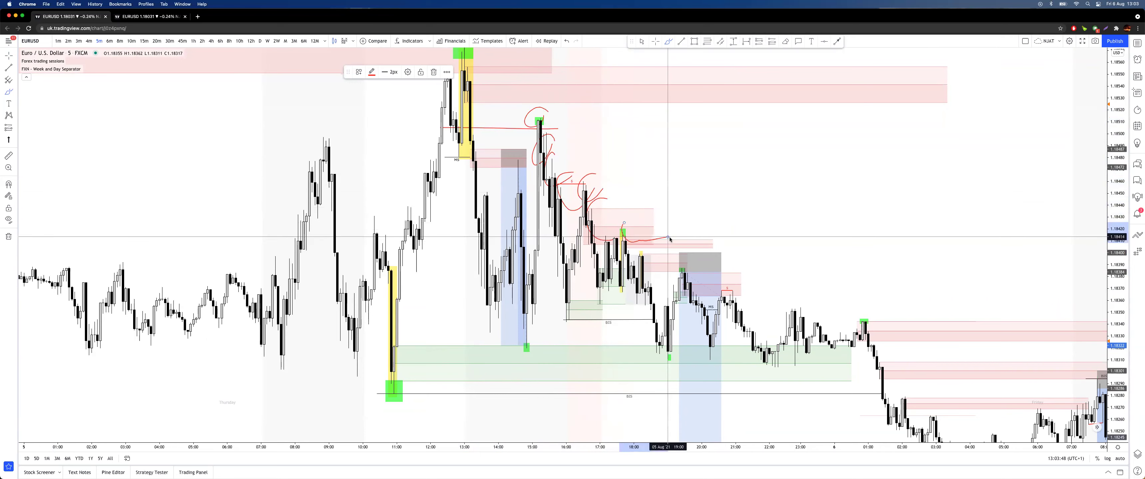
pyautogui.press('super+z')
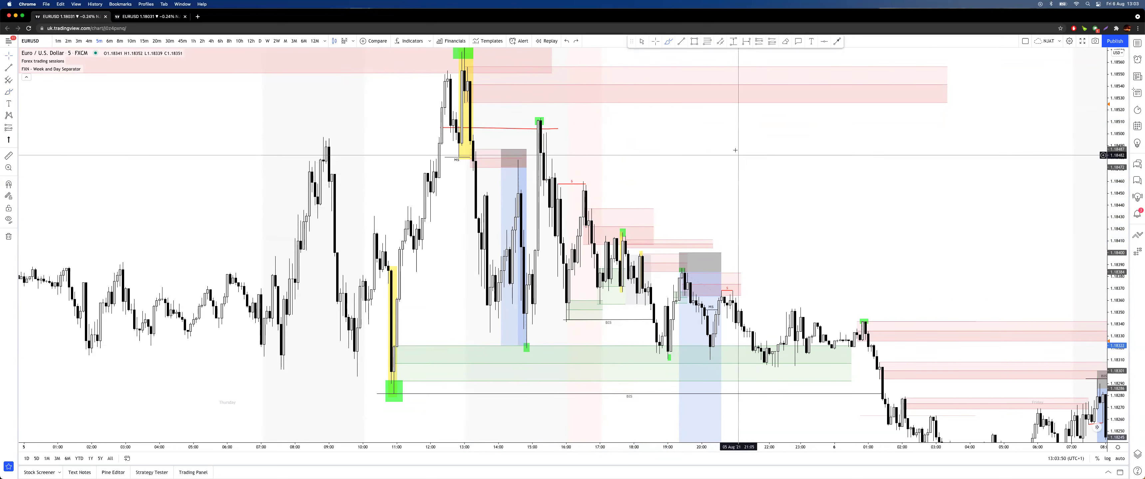
# Step: Start the bar replay from about 03:00 on 6 August and set the chart to the 3-minute timeframe after comparing the 2-minute view
pyautogui.click(933, 315)
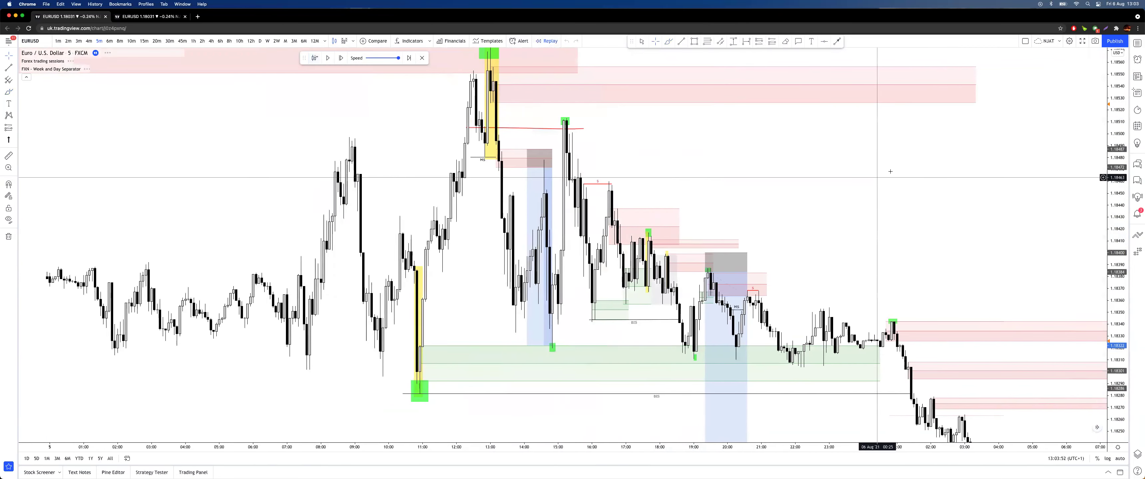
pyautogui.click(79, 41)
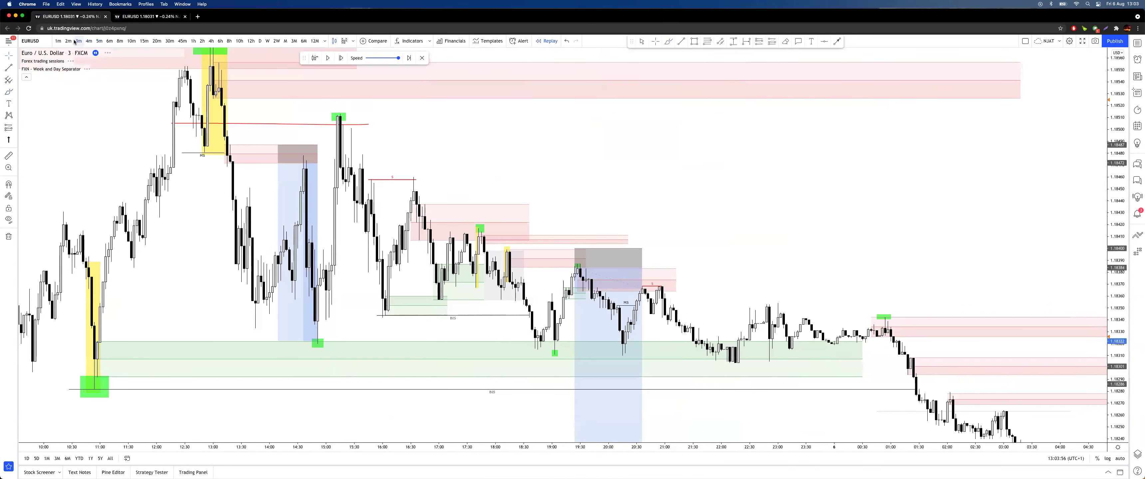
pyautogui.click(68, 41)
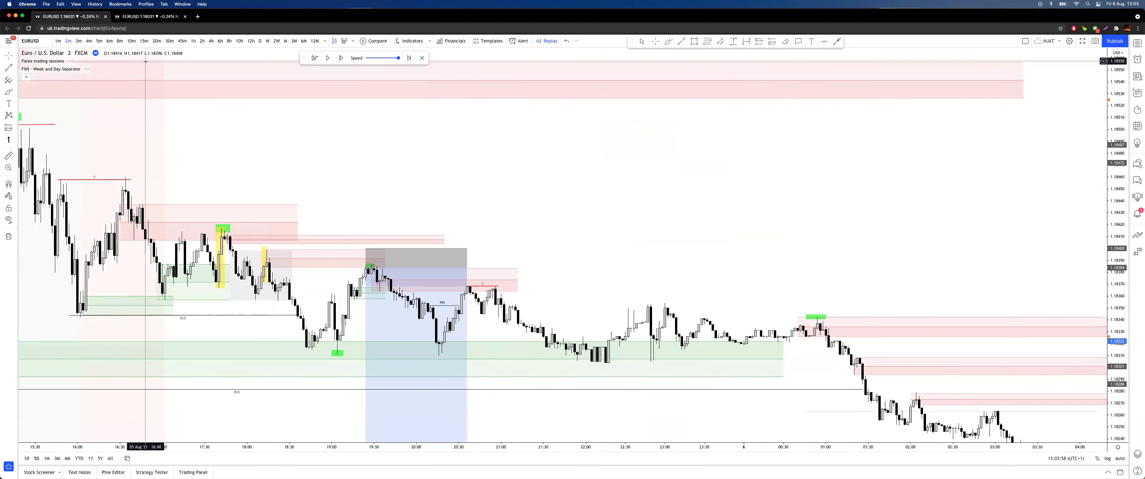
pyautogui.click(78, 41)
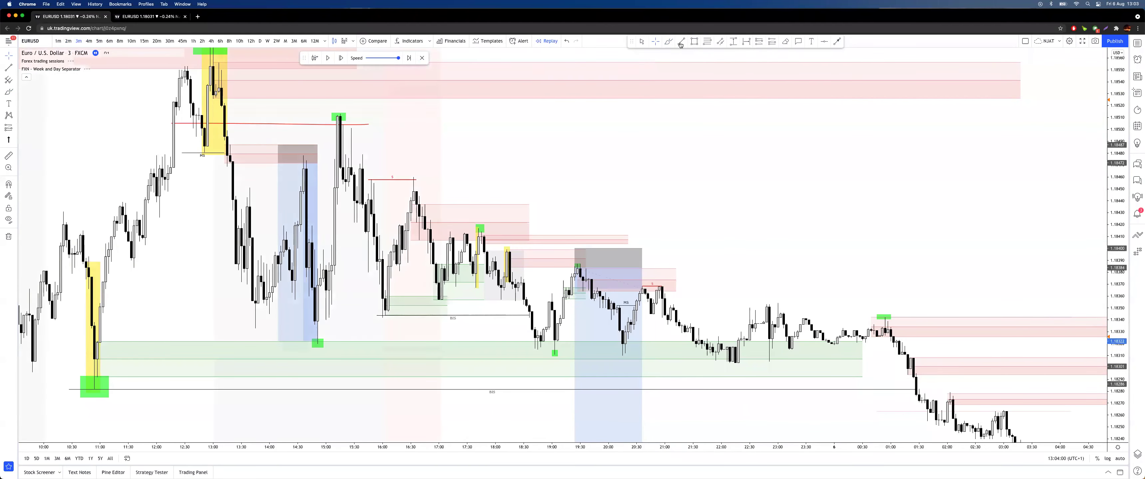
# Step: Brush a loop around the candles falling from the 15:15 high, plus strokes at the next swing, and undo those extra strokes
pyautogui.click(668, 42)
pyautogui.moveTo(359, 126)
pyautogui.mouseDown()
pyautogui.moveTo(339, 128)
pyautogui.moveTo(357, 123)
pyautogui.mouseUp()
pyautogui.moveTo(330, 160); pyautogui.dragTo(388, 160)
pyautogui.moveTo(359, 205)
pyautogui.mouseDown()
pyautogui.moveTo(368, 154)
pyautogui.moveTo(418, 197)
pyautogui.mouseUp()
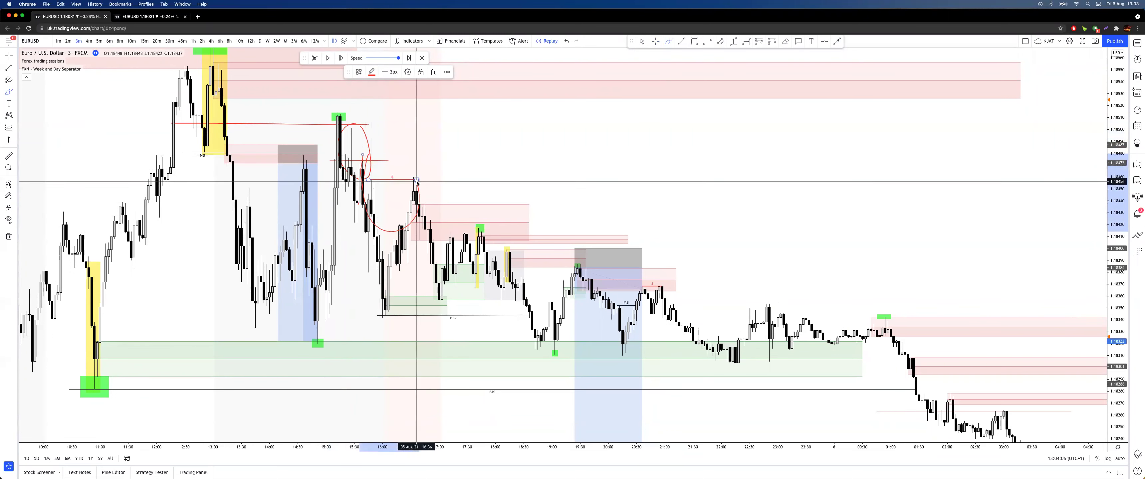
pyautogui.press('super+z')
pyautogui.press('super+z')
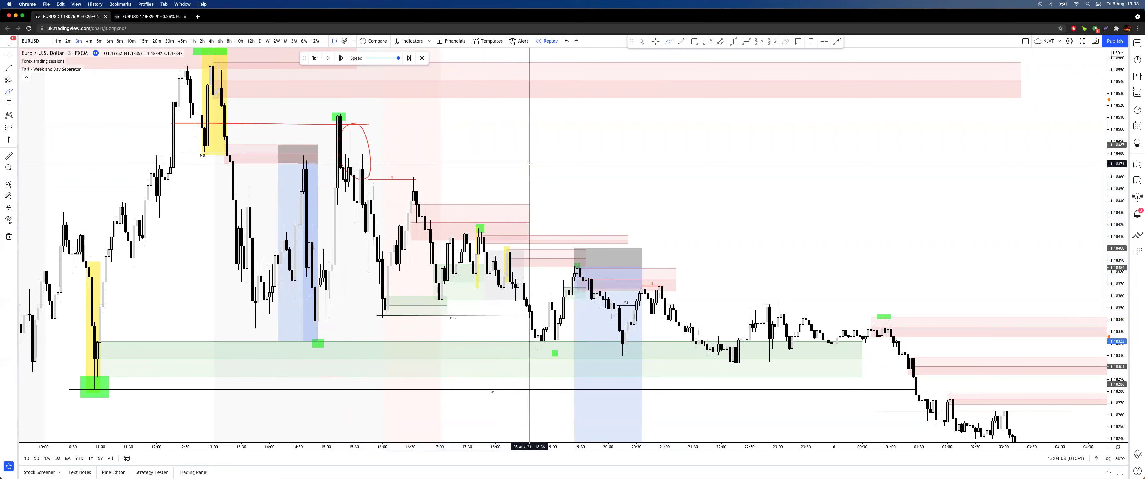
# Step: Brush a loop around the supply origin near 16:45 and strokes marking the drop below it, and undo them
pyautogui.moveTo(436, 189)
pyautogui.mouseDown()
pyautogui.moveTo(411, 222)
pyautogui.moveTo(440, 197)
pyautogui.mouseUp()
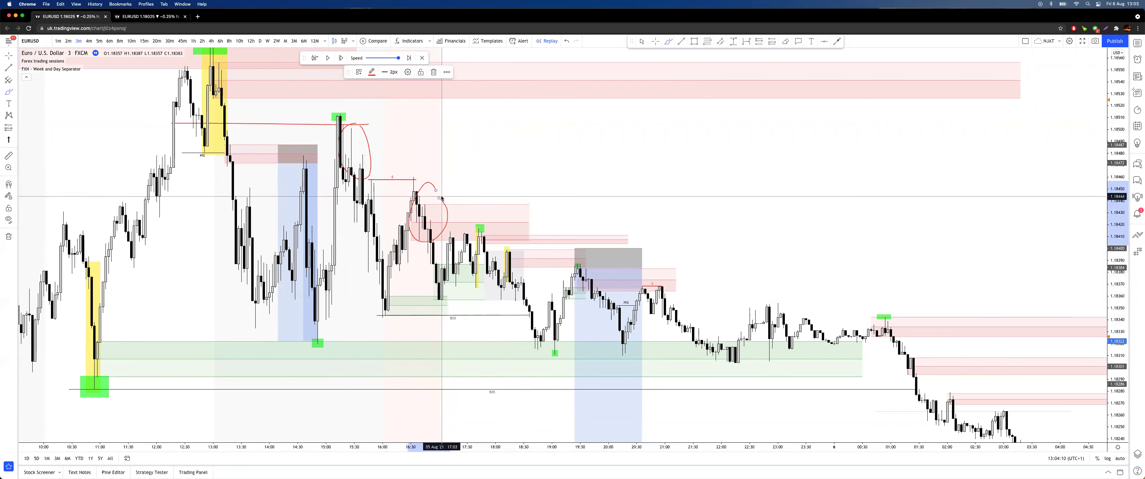
pyautogui.moveTo(393, 268); pyautogui.dragTo(430, 270)
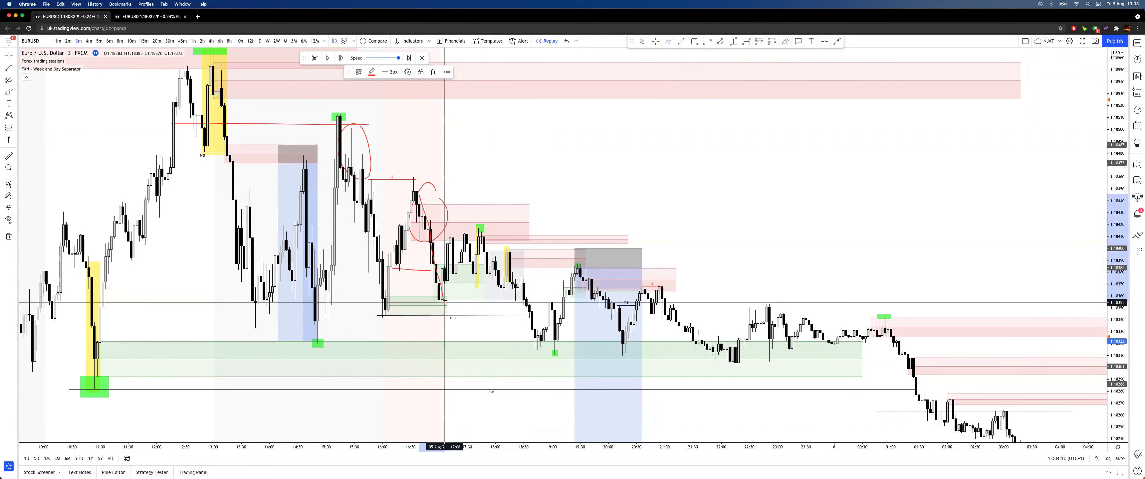
pyautogui.press('super+z')
pyautogui.press('Escape')
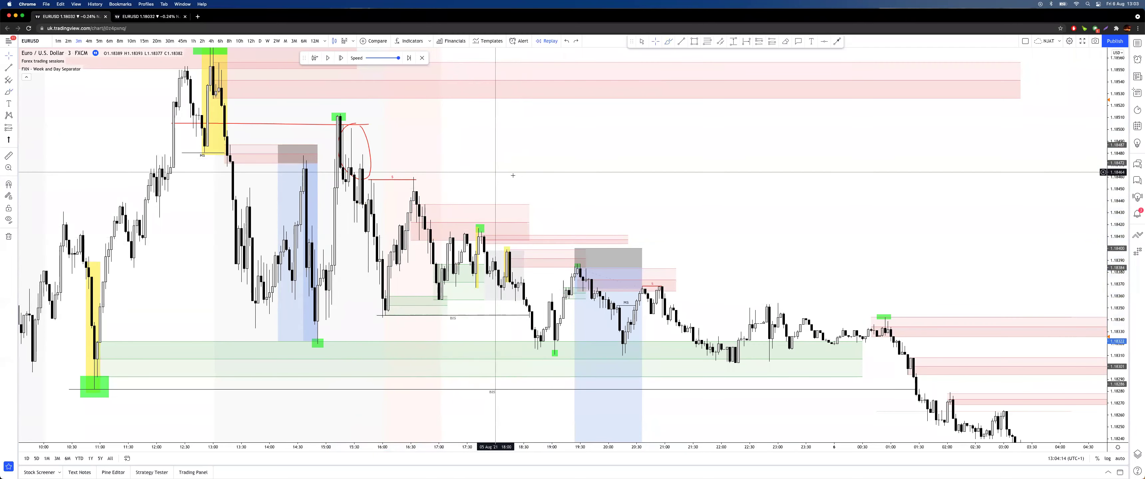
# Step: Step the chart through the 4- and 5-minute timeframes to the 6-minute timeframe
pyautogui.moveTo(497, 173); pyautogui.dragTo(526, 177)
pyautogui.click(92, 43)
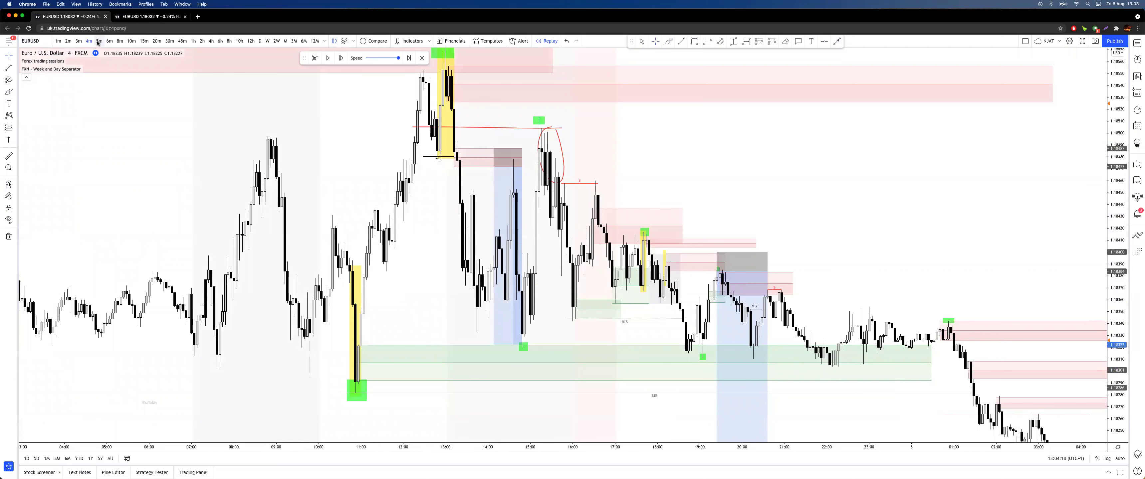
pyautogui.click(96, 41)
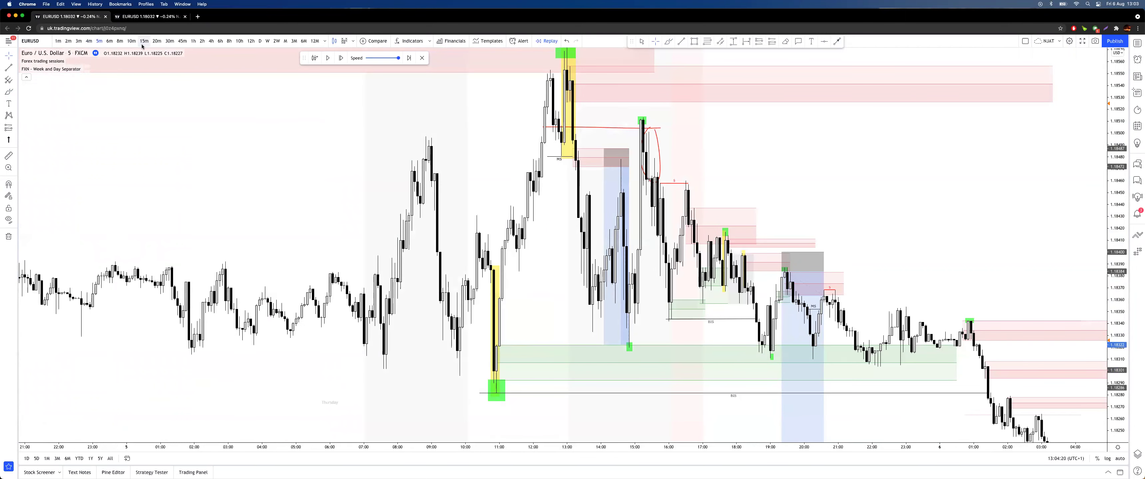
pyautogui.click(110, 41)
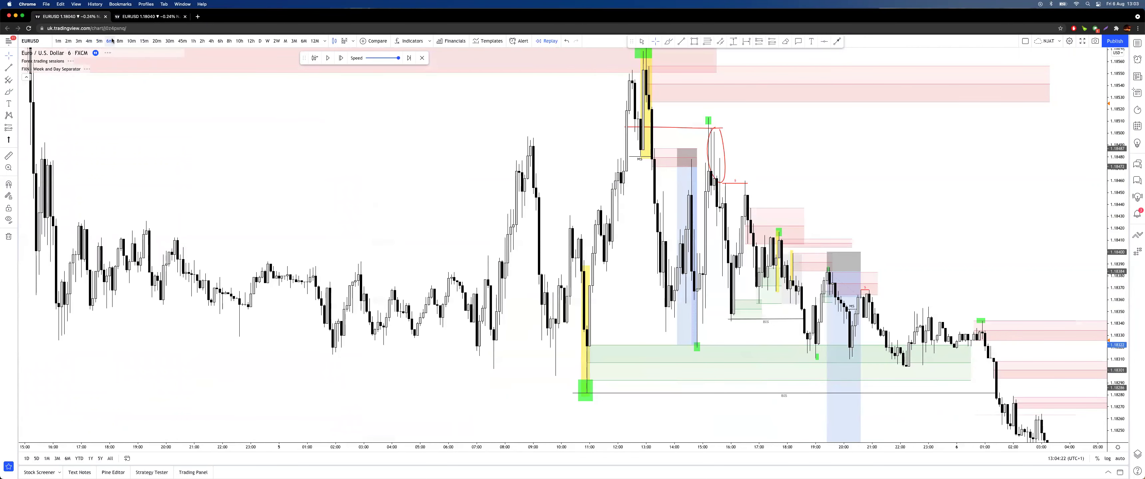
# Step: Brush a loop around the 6-minute supply origin near 16:30 with strokes for the break below it, and undo them
pyautogui.moveTo(800, 188)
pyautogui.mouseDown()
pyautogui.moveTo(725, 198)
pyautogui.moveTo(685, 249)
pyautogui.moveTo(697, 307)
pyautogui.mouseUp()
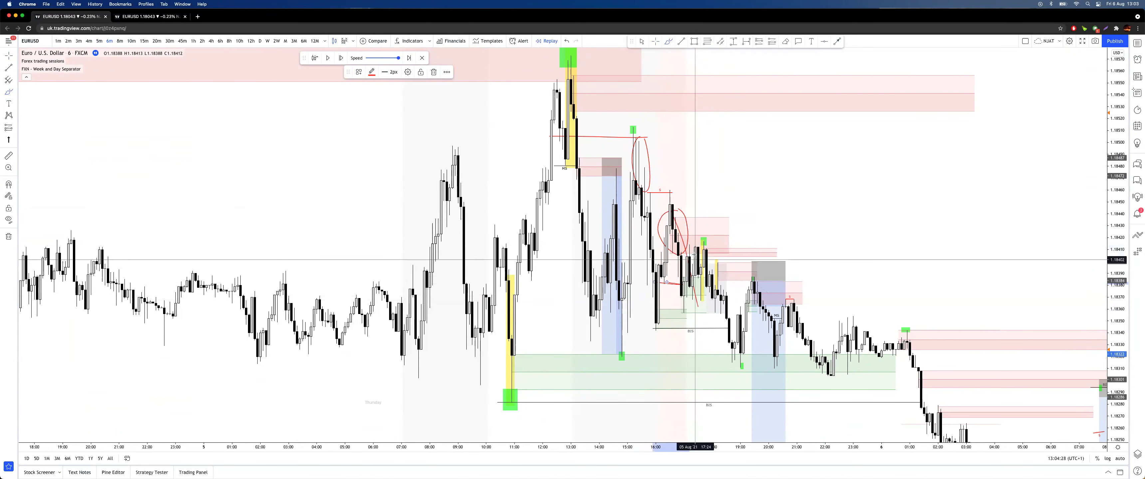
pyautogui.press('super+z')
pyautogui.press('super+y')
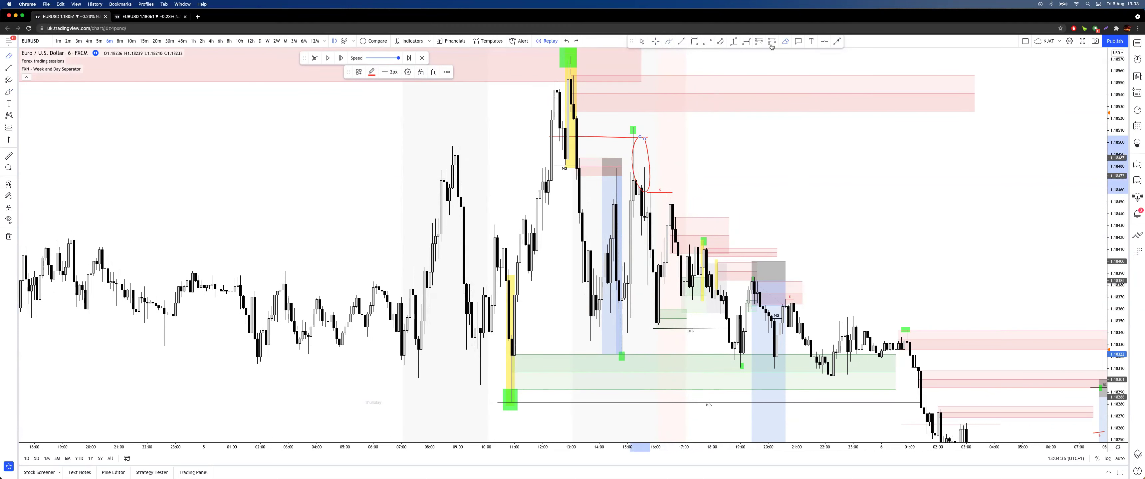
# Step: Erase the remaining brush loop and horizontal brush line beside the 15:00 high
pyautogui.click(646, 152)
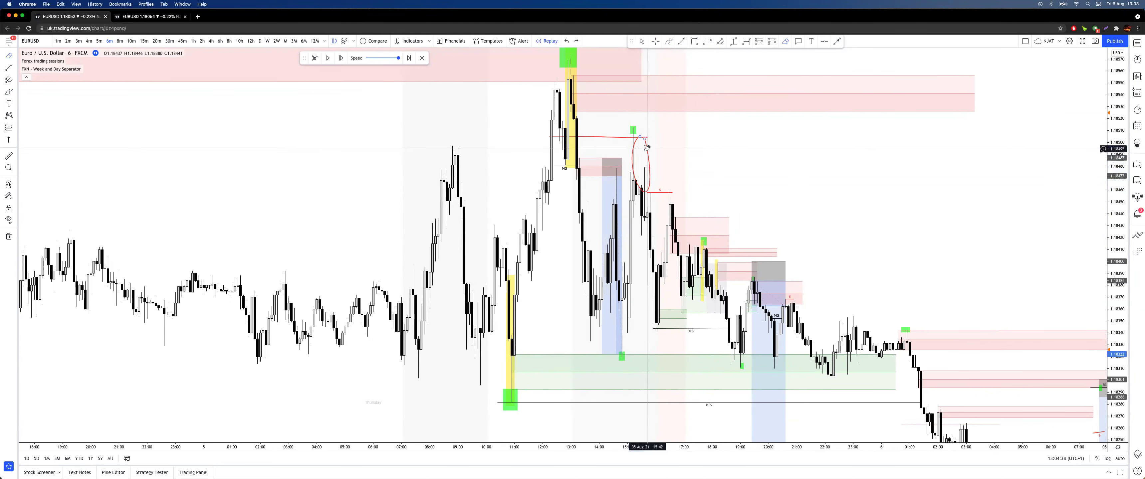
pyautogui.click(647, 141)
pyautogui.press('Escape')
# Step: Brush over the supply zone near 17:00 and the decline from it, and undo the brush strokes
pyautogui.moveTo(677, 159); pyautogui.dragTo(643, 162)
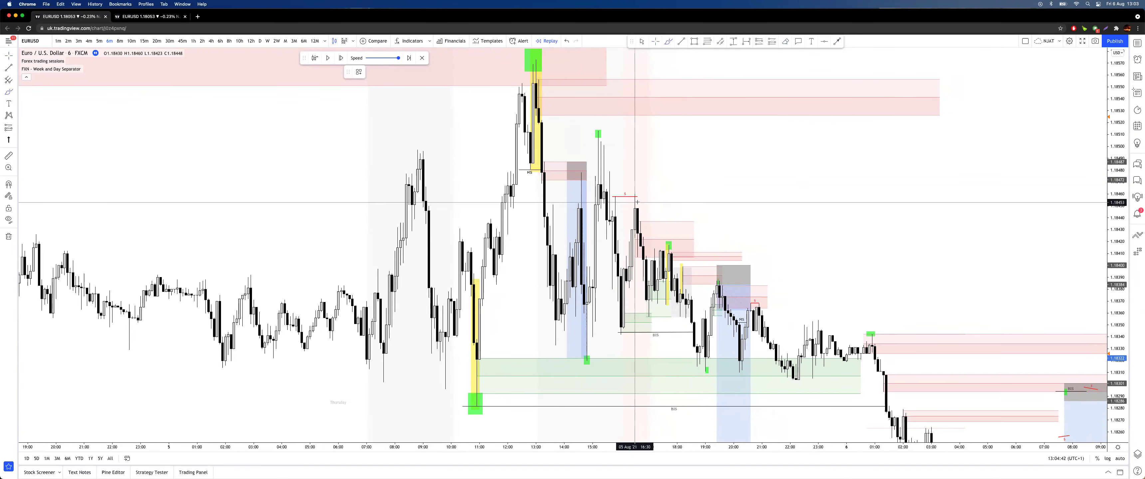
pyautogui.moveTo(655, 224)
pyautogui.mouseDown()
pyautogui.moveTo(648, 292)
pyautogui.moveTo(682, 237)
pyautogui.moveTo(697, 354)
pyautogui.mouseUp()
pyautogui.press('super+z')
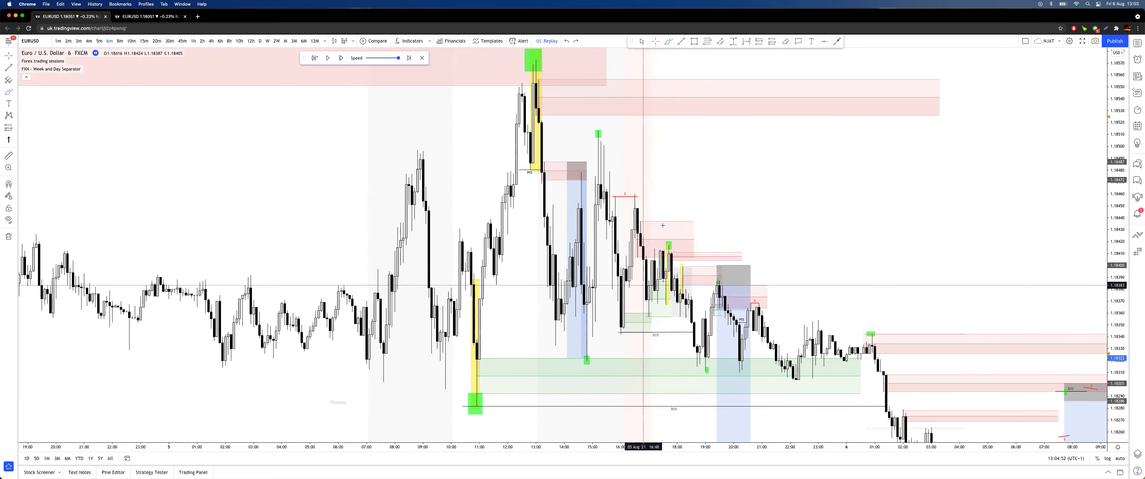
# Step: Brush loops around the 15:00 low and the following high with strokes at the 13:30 supply zone, and undo them
pyautogui.moveTo(600, 343)
pyautogui.mouseDown()
pyautogui.moveTo(583, 341)
pyautogui.moveTo(603, 341)
pyautogui.mouseUp()
pyautogui.moveTo(617, 120); pyautogui.dragTo(621, 114)
pyautogui.moveTo(543, 163); pyautogui.dragTo(556, 164)
pyautogui.moveTo(557, 352)
pyautogui.mouseDown()
pyautogui.moveTo(613, 96)
pyautogui.moveTo(686, 303)
pyautogui.moveTo(745, 109)
pyautogui.mouseUp()
pyautogui.press('super+z')
pyautogui.press('super+z')
pyautogui.press('super+z')
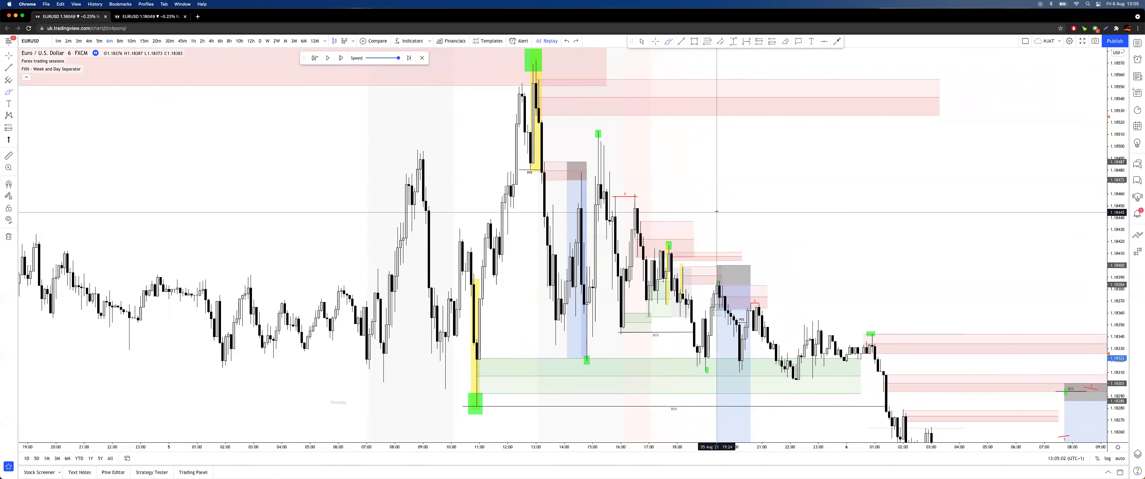
# Step: Brush a loop and edge lines on the supply zone near 17:00, trace the decline to 19:00, and undo the strokes
pyautogui.moveTo(647, 214); pyautogui.dragTo(654, 217)
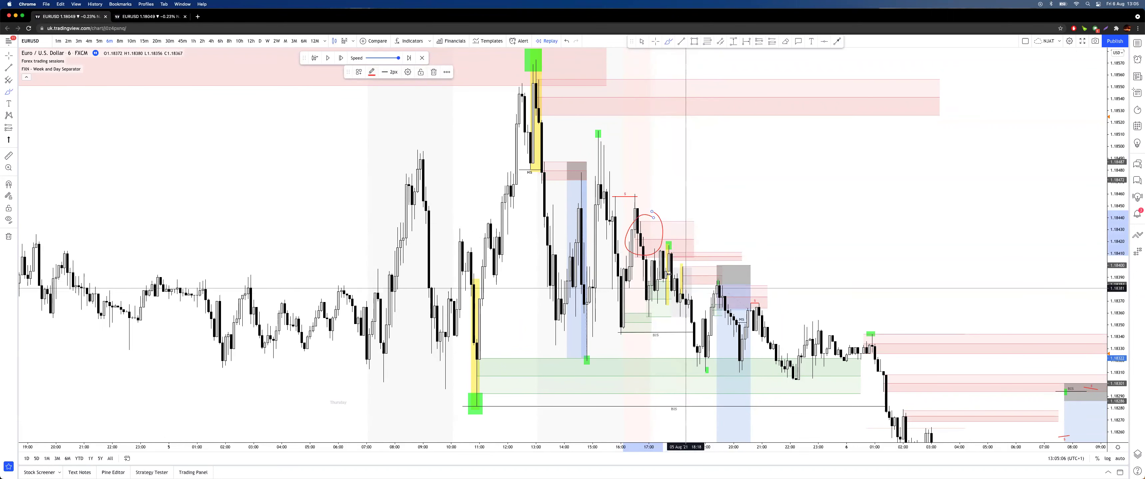
pyautogui.press('super+z')
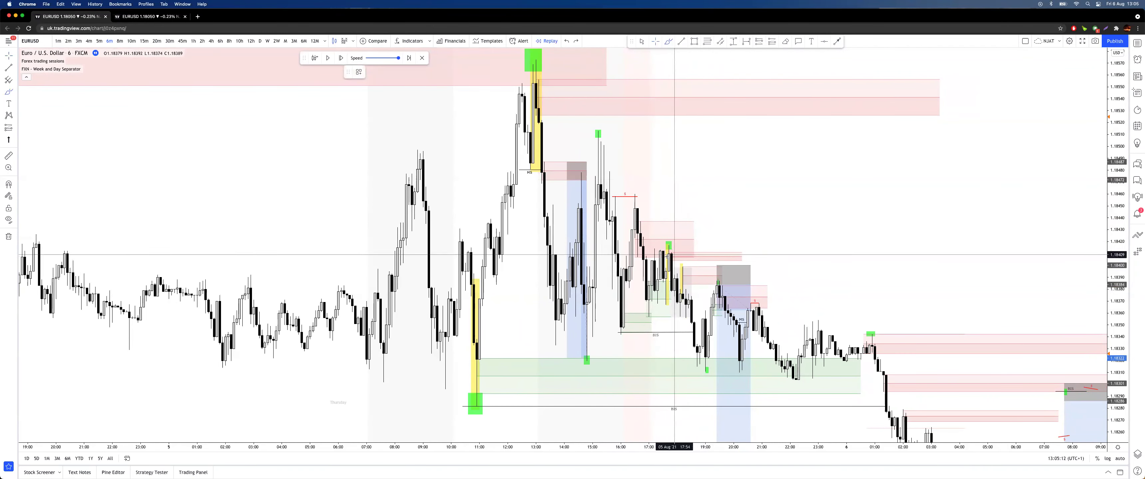
pyautogui.moveTo(624, 254); pyautogui.dragTo(692, 258)
pyautogui.moveTo(631, 225); pyautogui.dragTo(709, 229)
pyautogui.moveTo(644, 283); pyautogui.dragTo(652, 247)
pyautogui.press('super+z')
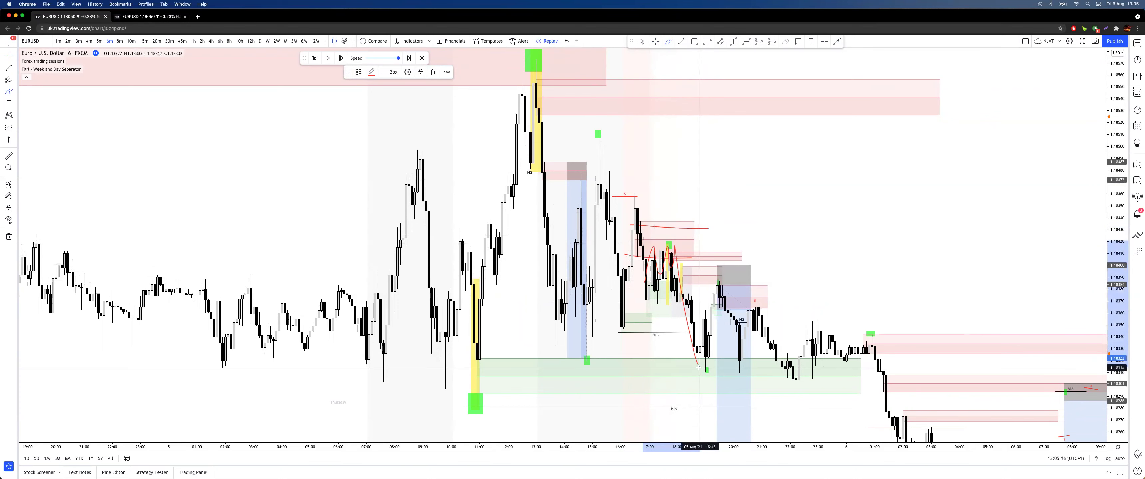
# Step: Switch to the 1-minute timeframe and shift the supply zone near 16:30 slightly later to start at about 16:40
pyautogui.hscroll(-3, 805, 115)
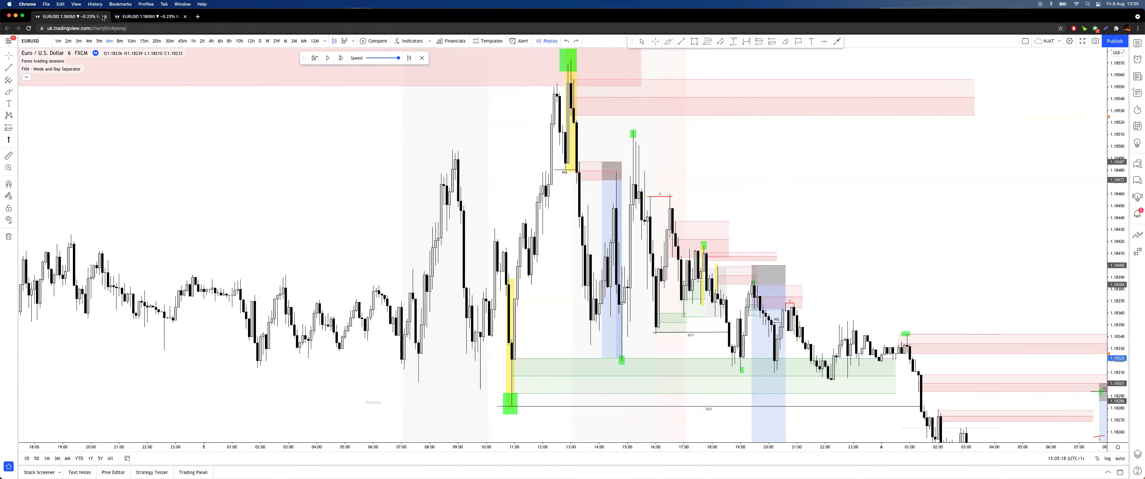
pyautogui.click(57, 40)
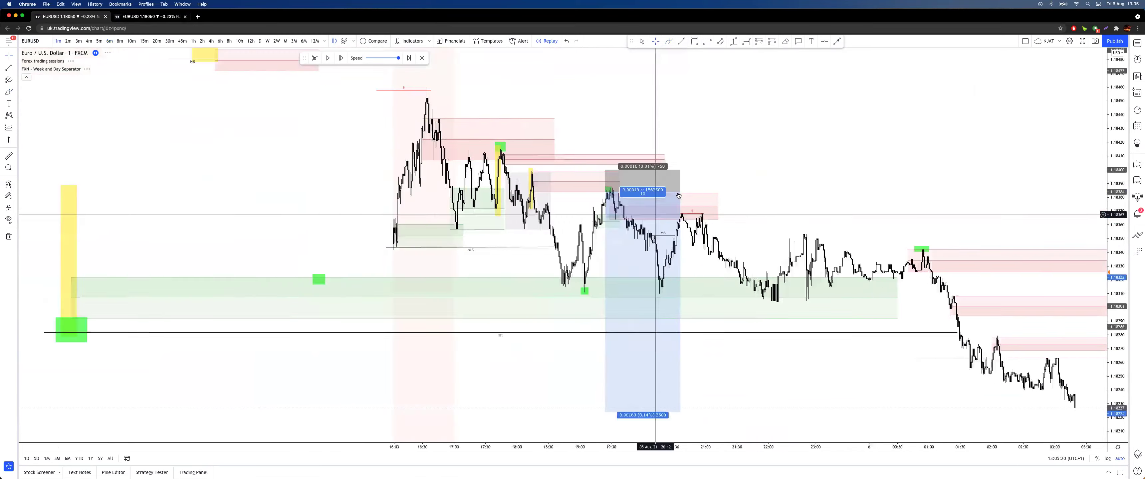
pyautogui.scroll(5, 579, 206)
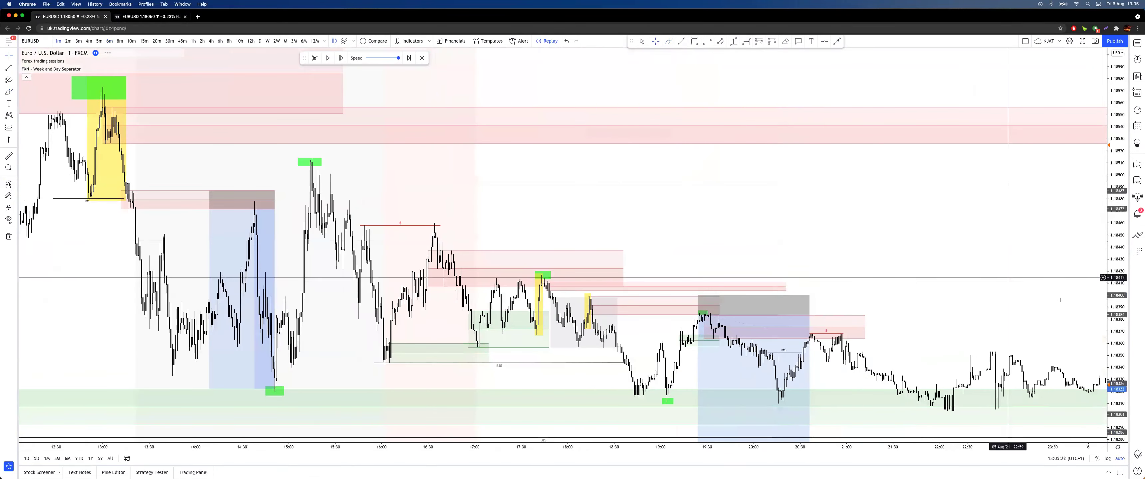
pyautogui.moveTo(1115, 330); pyautogui.dragTo(1114, 223)
pyautogui.moveTo(958, 261); pyautogui.dragTo(935, 157)
pyautogui.moveTo(700, 124); pyautogui.dragTo(758, 151)
pyautogui.click(464, 176)
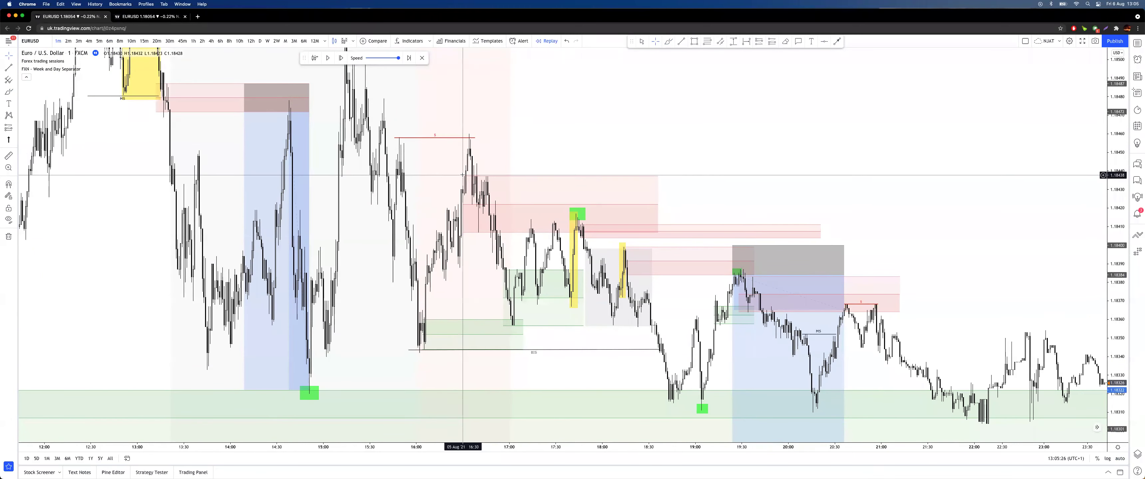
pyautogui.moveTo(516, 177); pyautogui.dragTo(532, 176)
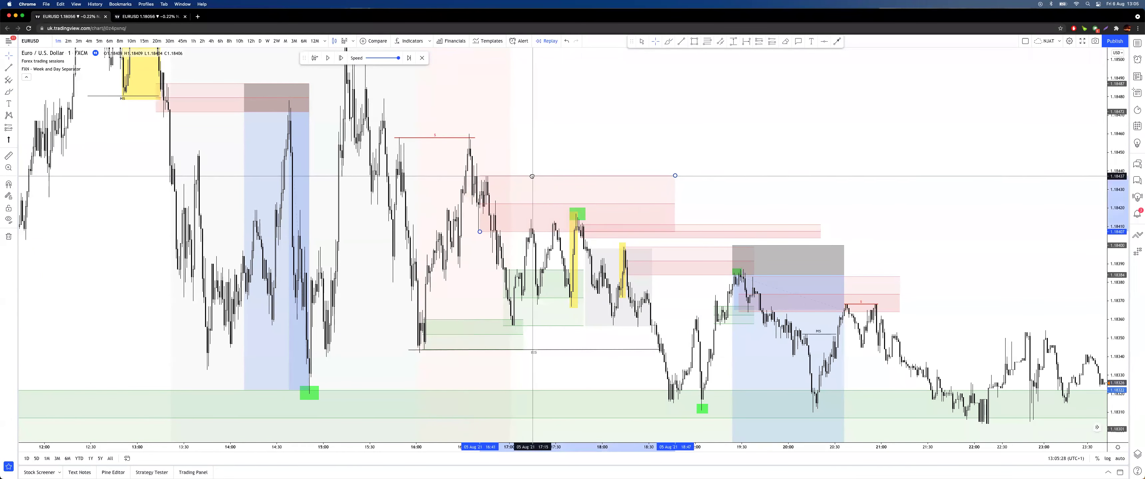
pyautogui.click(546, 167)
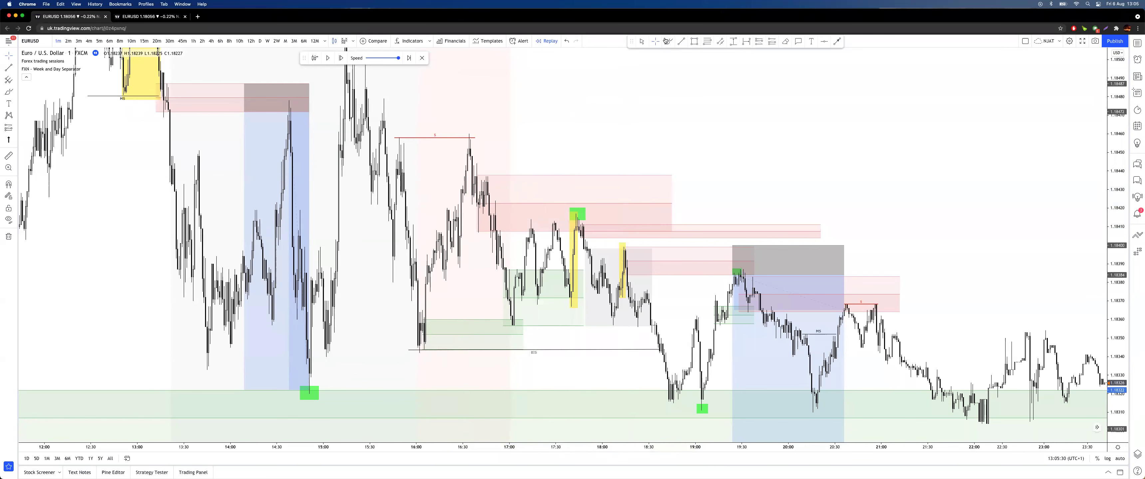
# Step: Brush the drop from the shifted supply zone, its upper and lower edges and a loop around its origin, and remove the strokes
pyautogui.moveTo(474, 228)
pyautogui.mouseDown()
pyautogui.moveTo(491, 159)
pyautogui.moveTo(523, 387)
pyautogui.mouseUp()
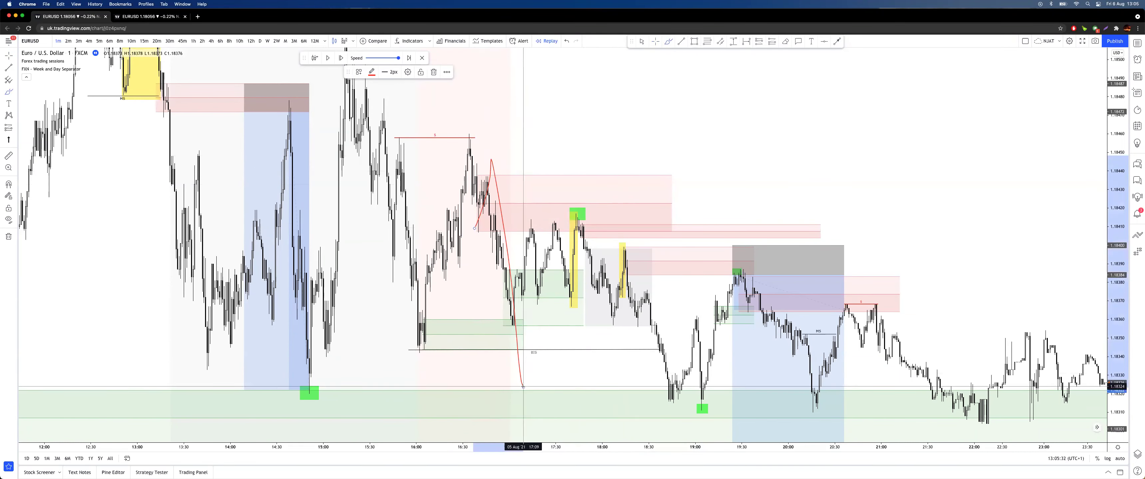
pyautogui.moveTo(457, 231); pyautogui.dragTo(672, 235)
pyautogui.moveTo(476, 181); pyautogui.dragTo(687, 180)
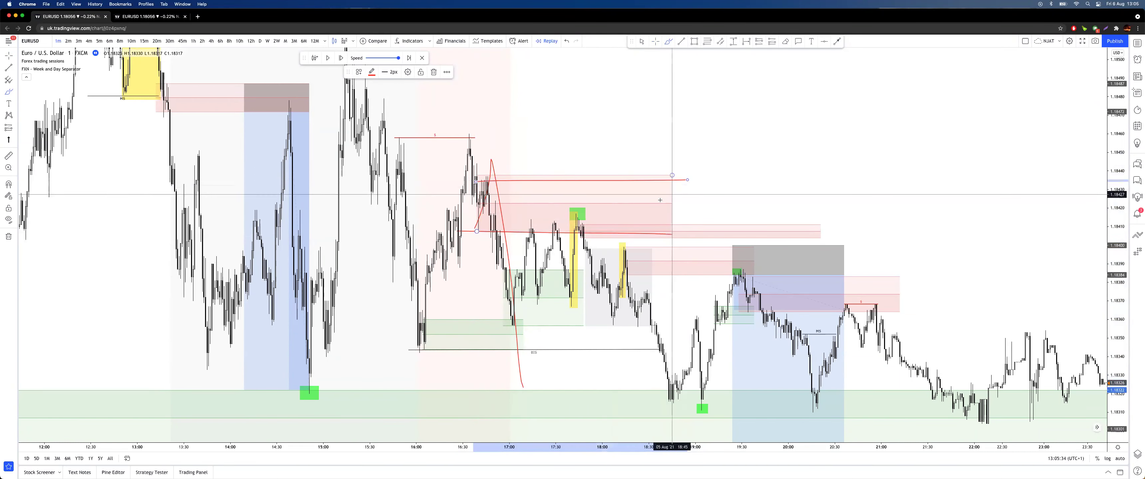
pyautogui.moveTo(535, 186); pyautogui.dragTo(482, 198)
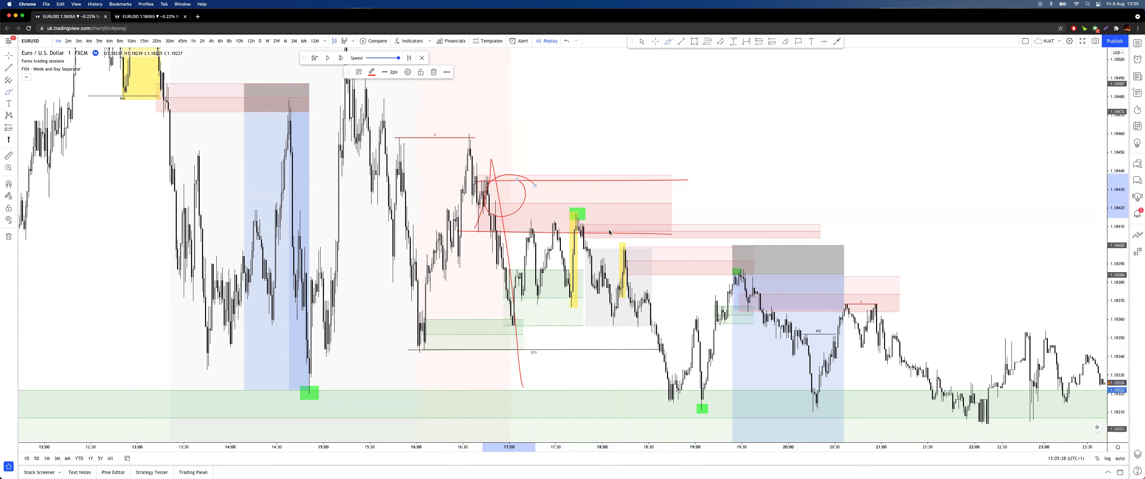
pyautogui.press('super+z')
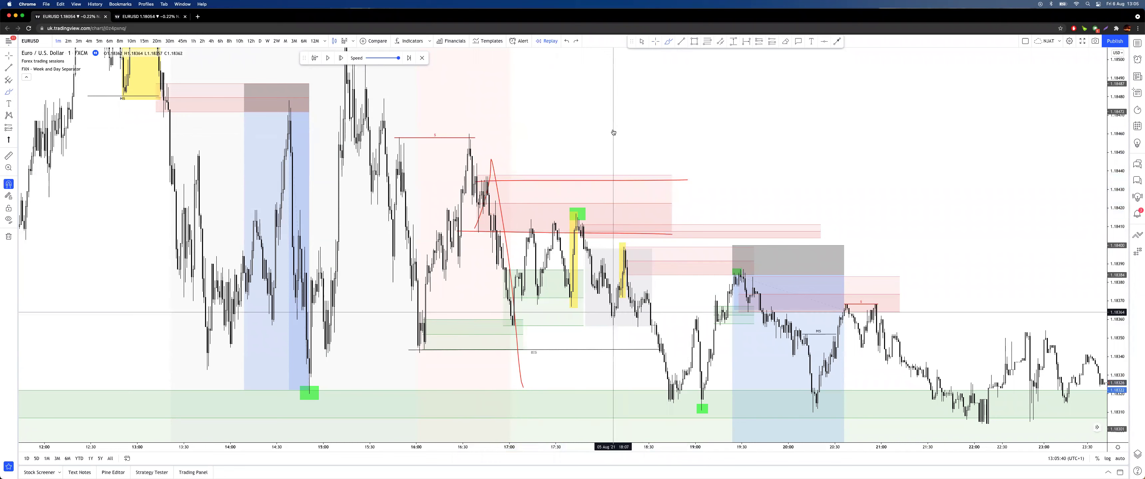
pyautogui.moveTo(497, 172)
pyautogui.mouseDown()
pyautogui.moveTo(514, 216)
pyautogui.moveTo(504, 174)
pyautogui.mouseUp()
pyautogui.press('Delete')
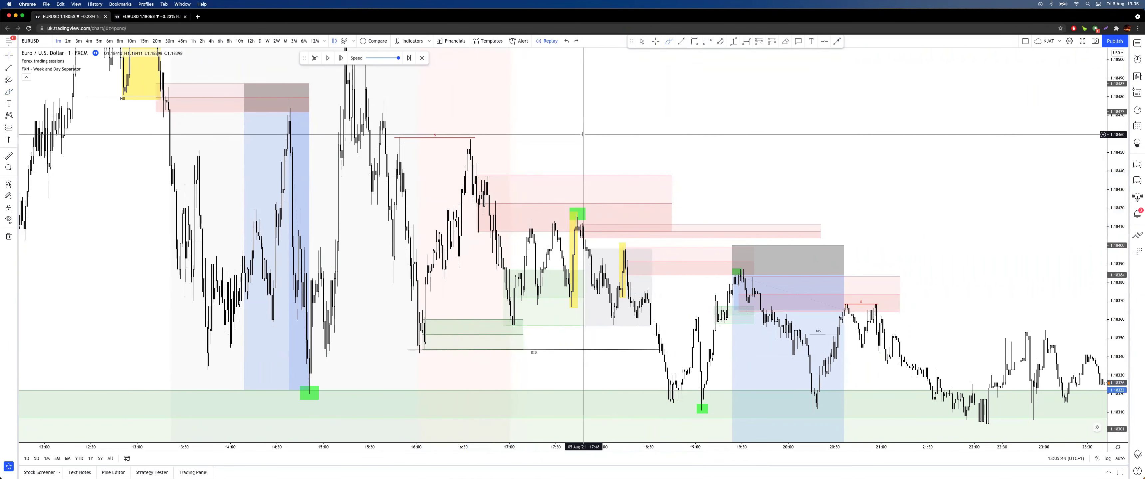
# Step: Brush a loop around the origin of the demand zone near 16:00, and undo the brush strokes
pyautogui.moveTo(582, 134); pyautogui.dragTo(647, 143)
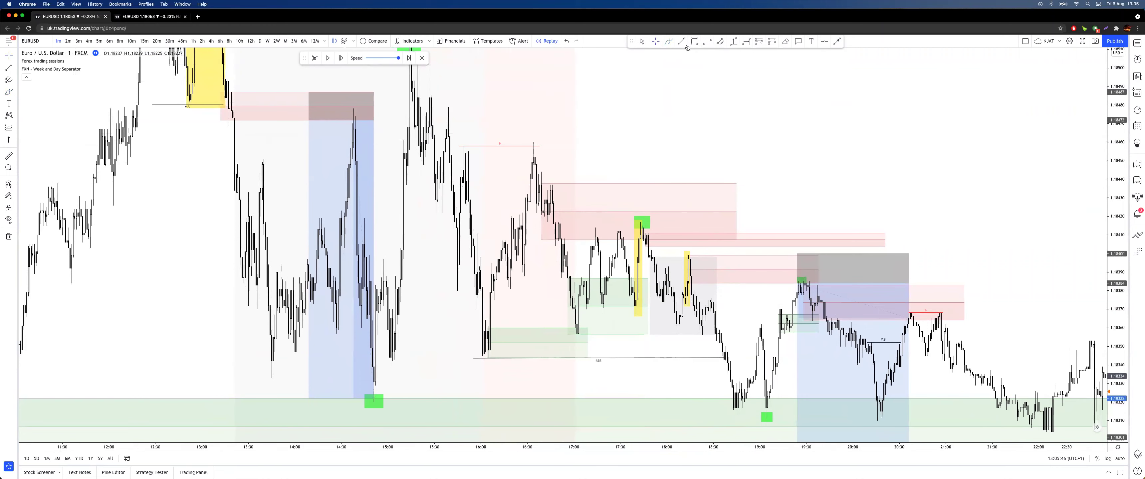
pyautogui.click(669, 41)
pyautogui.moveTo(498, 322)
pyautogui.mouseDown()
pyautogui.moveTo(503, 360)
pyautogui.moveTo(473, 298)
pyautogui.mouseUp()
pyautogui.press('super+z')
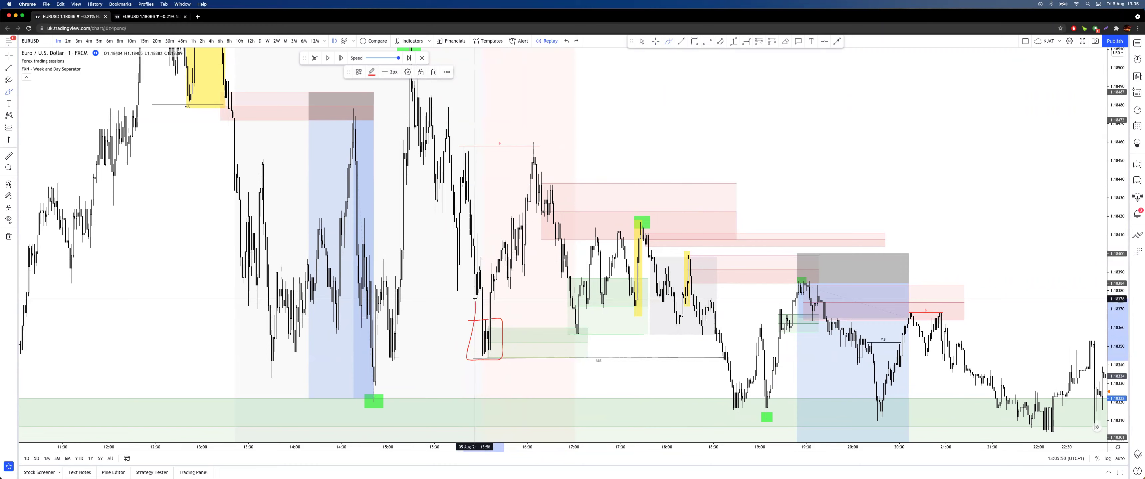
pyautogui.press('super+z')
pyautogui.press('Escape')
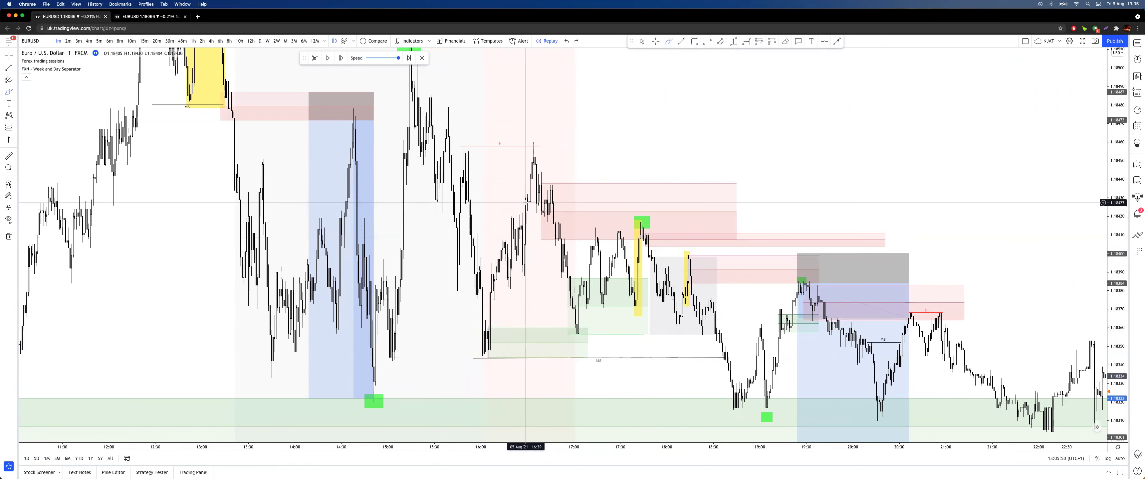
# Step: On the 2-minute timeframe, brush the 16:00 demand zone's levels, the rally from it and the 17:00 retest, and undo the strokes
pyautogui.click(69, 41)
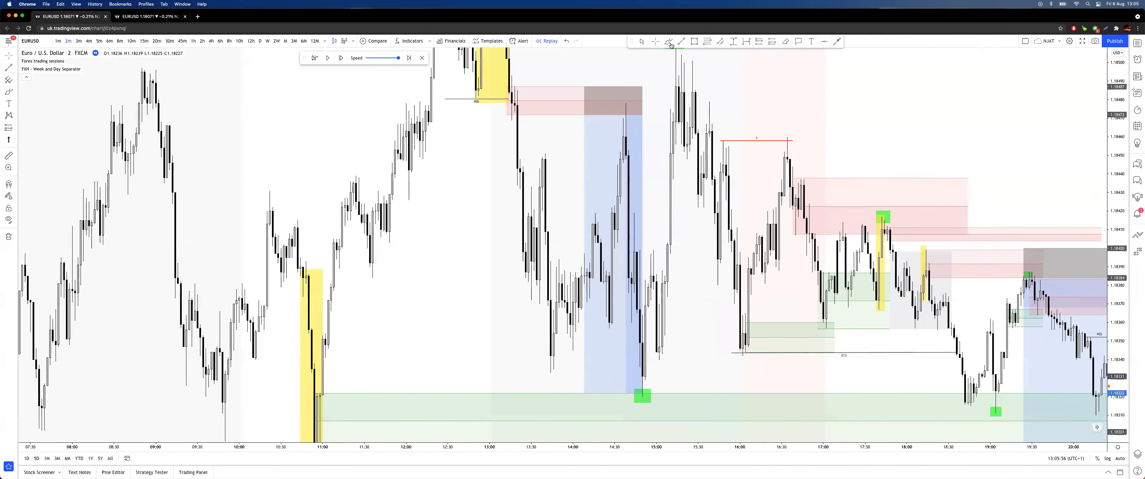
pyautogui.moveTo(733, 312); pyautogui.dragTo(756, 315)
pyautogui.moveTo(726, 355)
pyautogui.mouseDown()
pyautogui.moveTo(762, 351)
pyautogui.moveTo(787, 152)
pyautogui.mouseUp()
pyautogui.moveTo(733, 228); pyautogui.dragTo(765, 229)
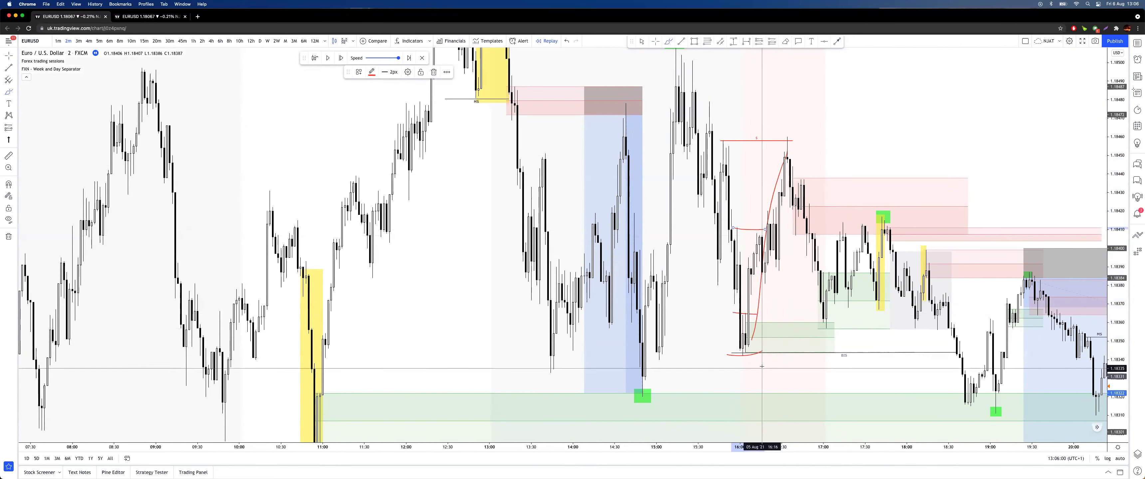
pyautogui.moveTo(736, 322); pyautogui.dragTo(848, 323)
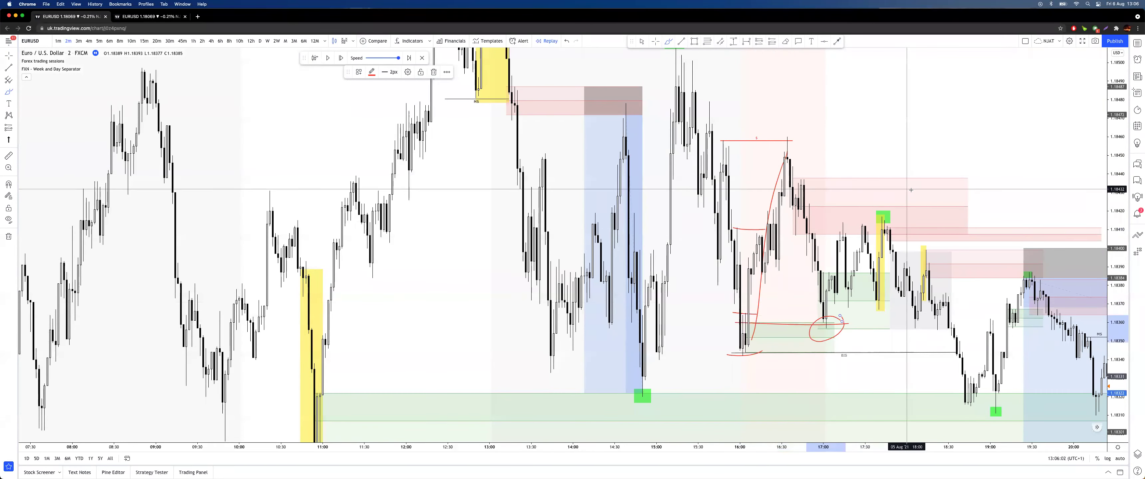
pyautogui.press('super+z')
pyautogui.press('super+z')
pyautogui.press('super+z')
pyautogui.press('super+z')
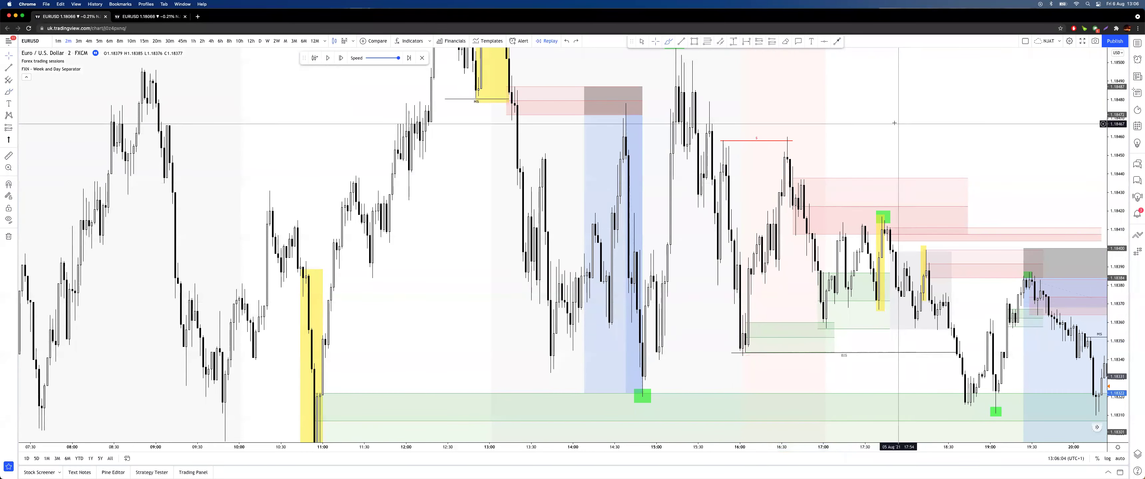
# Step: Switch to the 3-minute timeframe and restart the bar replay from shortly after 21:00 on 5 August
pyautogui.click(78, 41)
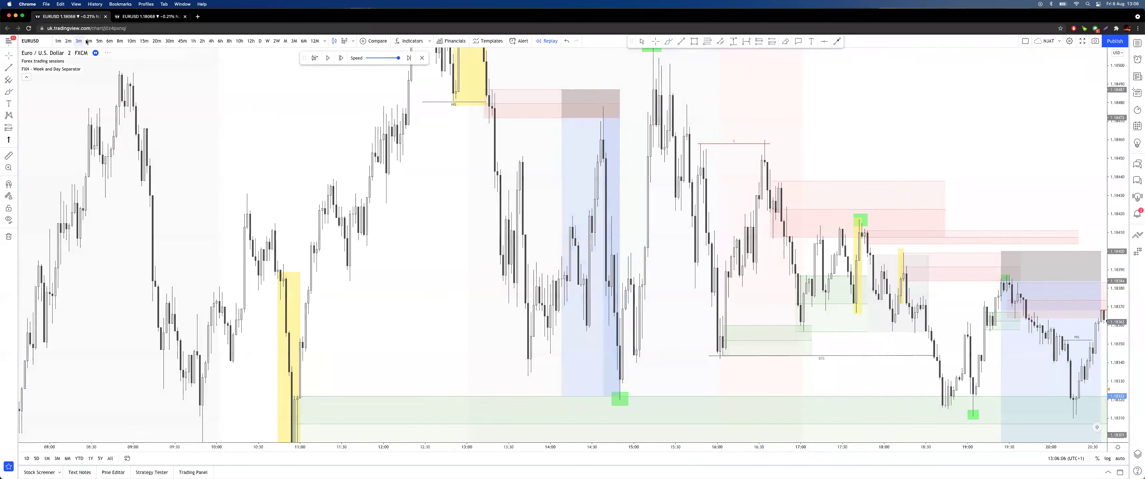
pyautogui.scroll(3, 640, 199)
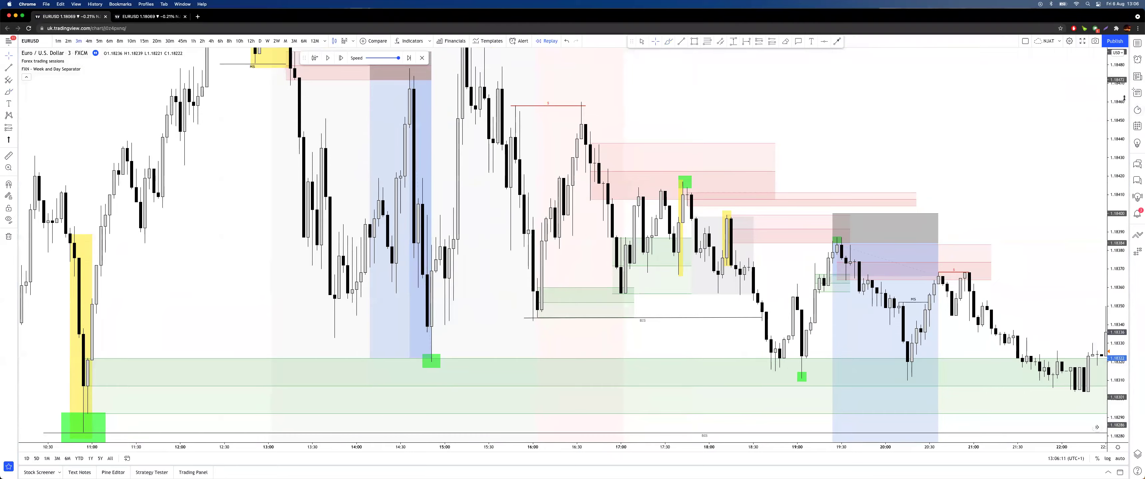
pyautogui.moveTo(1124, 98); pyautogui.dragTo(1124, 196)
pyautogui.scroll(-4, 1050, 176)
pyautogui.moveTo(1040, 156); pyautogui.dragTo(831, 135)
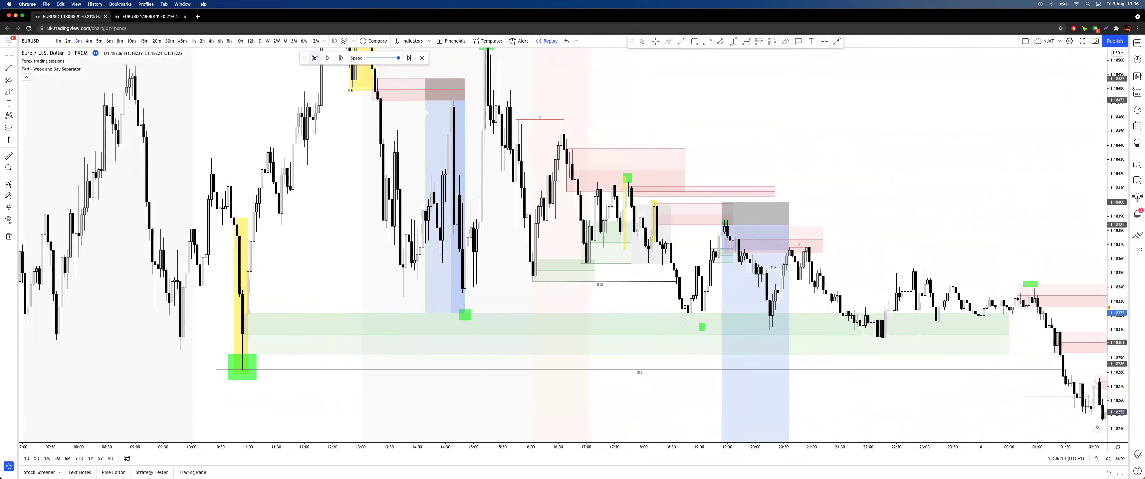
pyautogui.click(823, 153)
pyautogui.moveTo(609, 107); pyautogui.dragTo(766, 175)
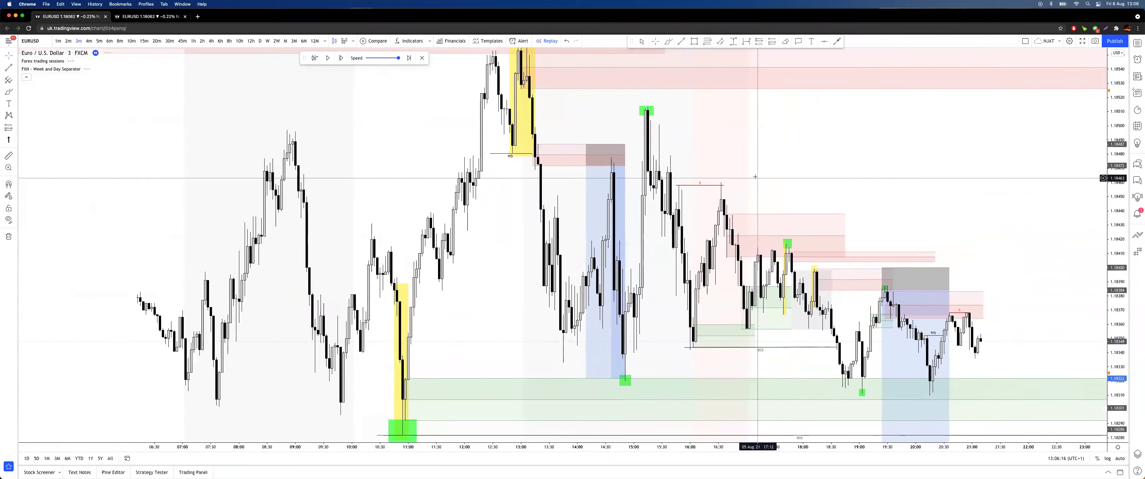
# Step: Step the chart through the 4- and 5-minute timeframes and return to the 4-minute timeframe
pyautogui.click(89, 41)
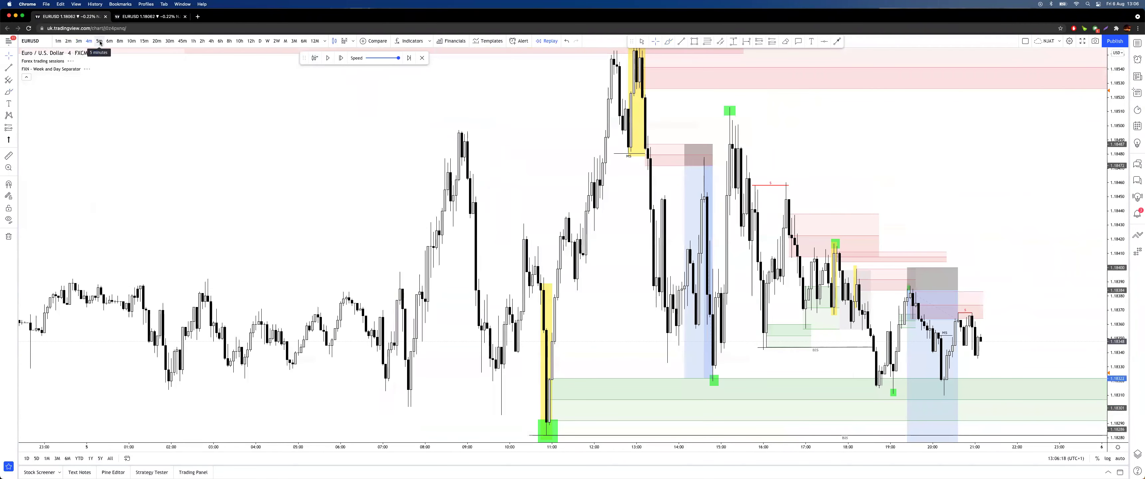
pyautogui.click(99, 41)
pyautogui.click(88, 41)
pyautogui.hscroll(5, 1021, 240)
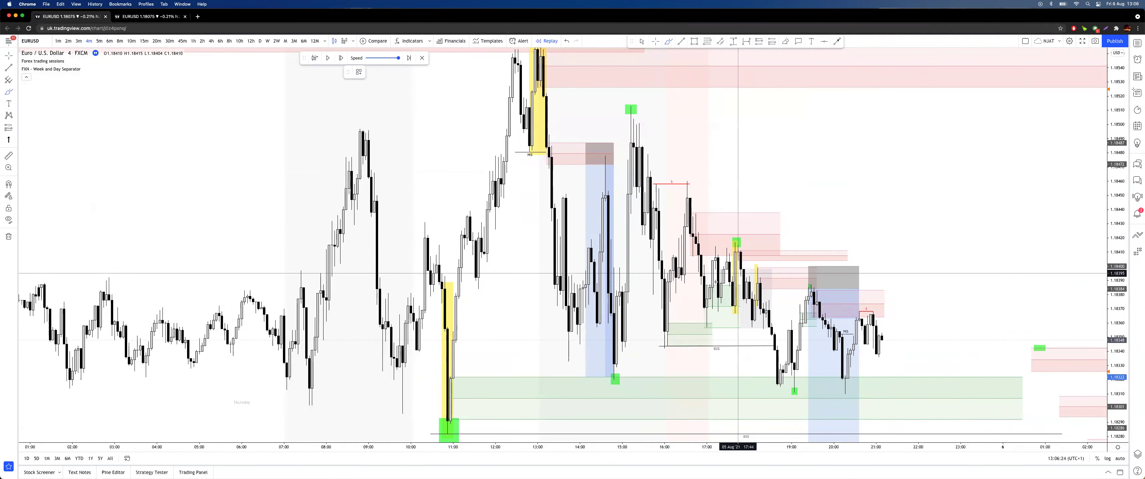
# Step: Brush over the 17:00 low, the rally from it and the 16:30 high on the 4-minute chart, and undo the strokes
pyautogui.moveTo(710, 324); pyautogui.dragTo(723, 230)
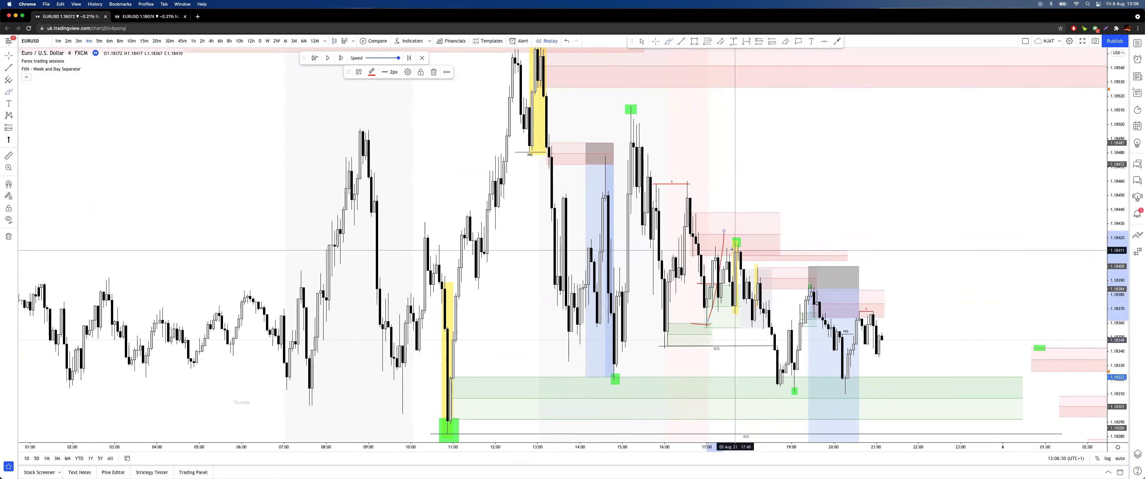
pyautogui.moveTo(718, 312); pyautogui.dragTo(746, 296)
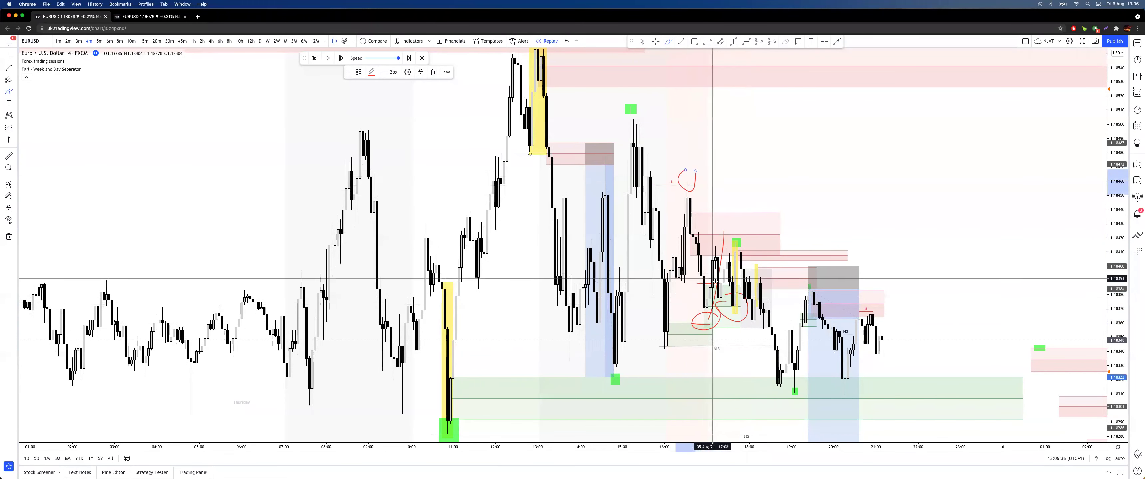
pyautogui.moveTo(713, 311); pyautogui.dragTo(754, 151)
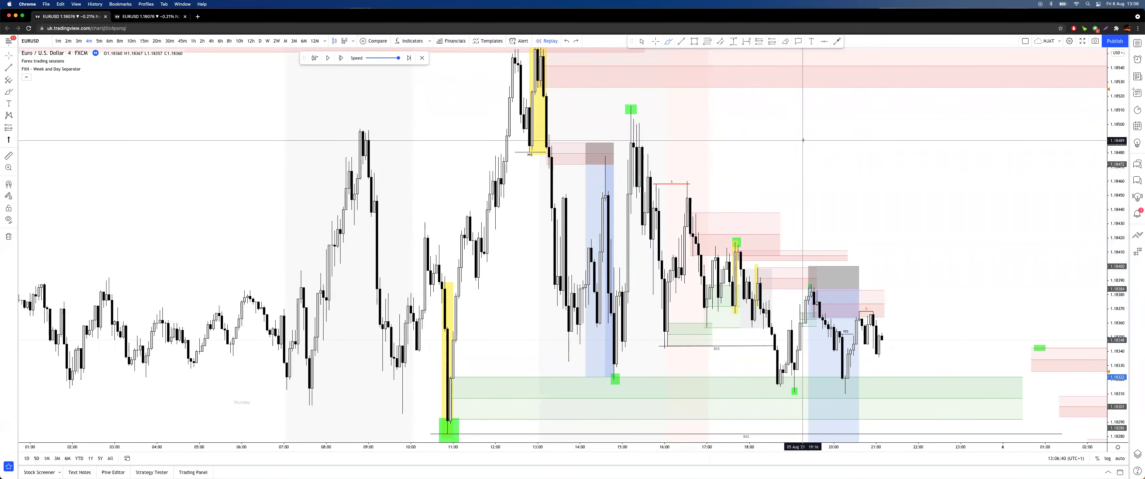
# Step: Brush the decline from the 17:40 high to the 19:00 low, circle both swing points, and undo the brush strokes
pyautogui.hscroll(5, 802, 140)
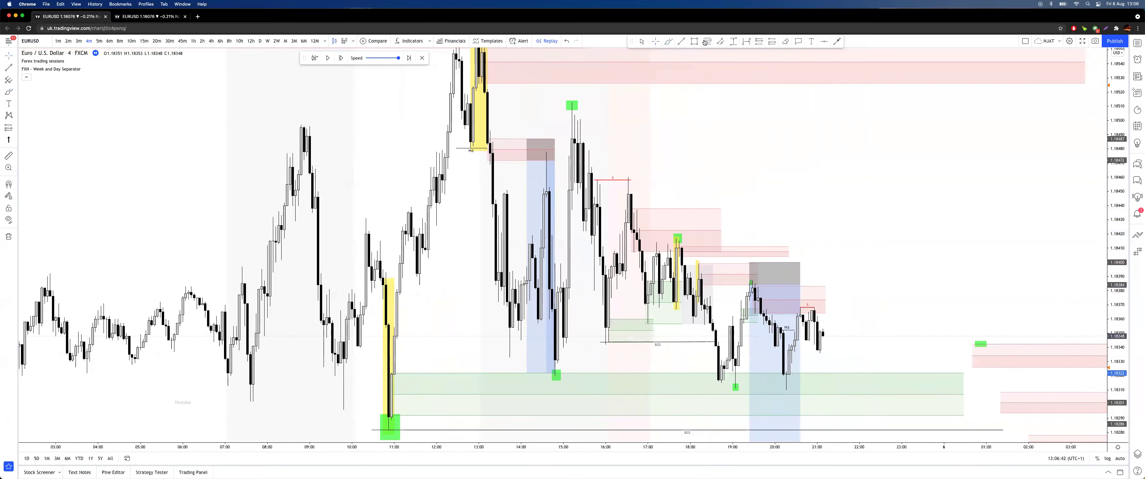
pyautogui.click(671, 42)
pyautogui.moveTo(656, 235)
pyautogui.mouseDown()
pyautogui.moveTo(688, 274)
pyautogui.moveTo(698, 336)
pyautogui.moveTo(682, 245)
pyautogui.moveTo(729, 395)
pyautogui.mouseUp()
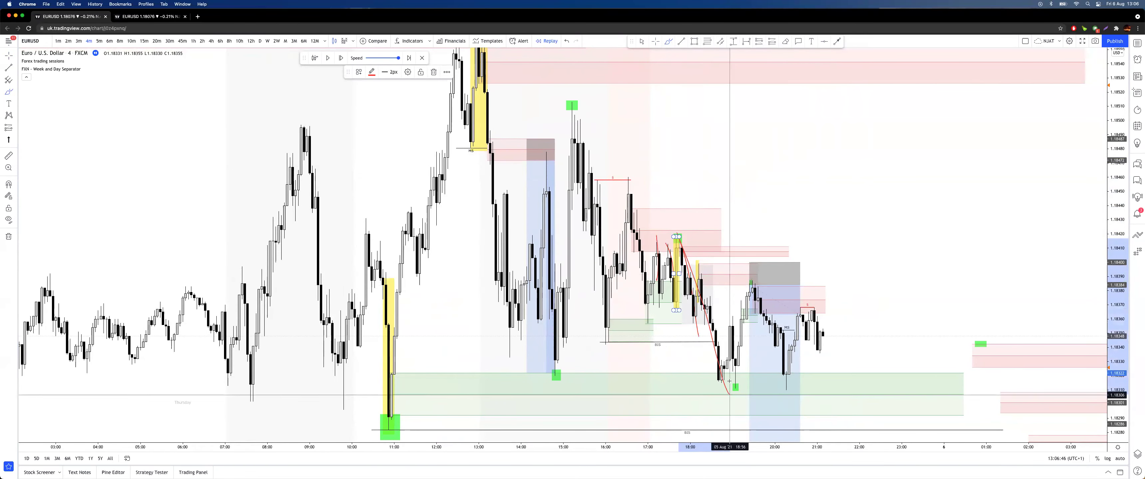
pyautogui.moveTo(687, 217); pyautogui.dragTo(689, 213)
pyautogui.moveTo(755, 359); pyautogui.dragTo(742, 366)
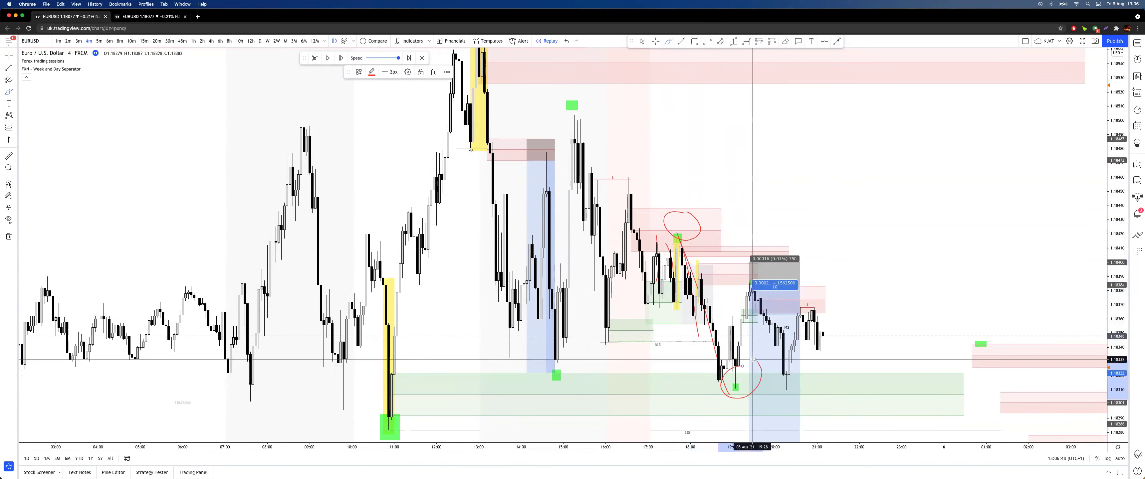
pyautogui.moveTo(569, 97)
pyautogui.mouseDown()
pyautogui.moveTo(617, 341)
pyautogui.moveTo(666, 222)
pyautogui.moveTo(735, 386)
pyautogui.moveTo(777, 268)
pyautogui.moveTo(833, 472)
pyautogui.mouseUp()
pyautogui.press('super+z')
pyautogui.press('super+z')
pyautogui.press('super+z')
pyautogui.press('super+z')
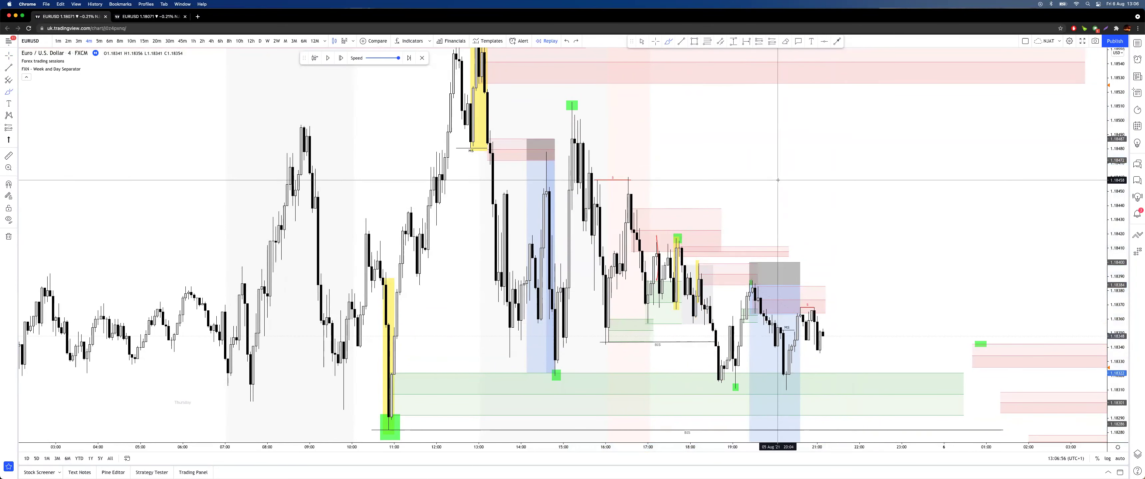
# Step: Switch to the 1-minute timeframe and stretch the price scale around the 5 August afternoon and evening price action
pyautogui.press('Escape')
pyautogui.moveTo(774, 195); pyautogui.dragTo(757, 185)
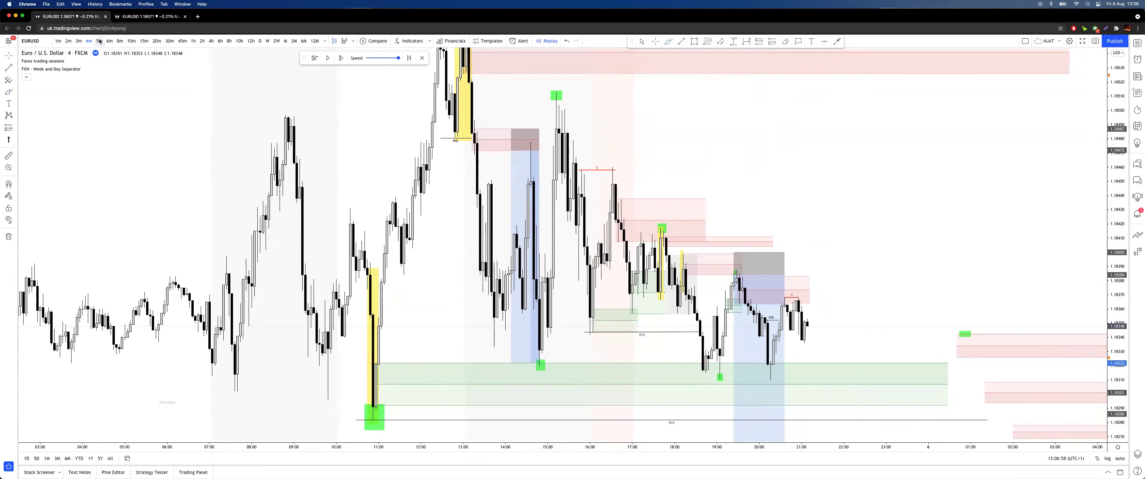
pyautogui.click(58, 41)
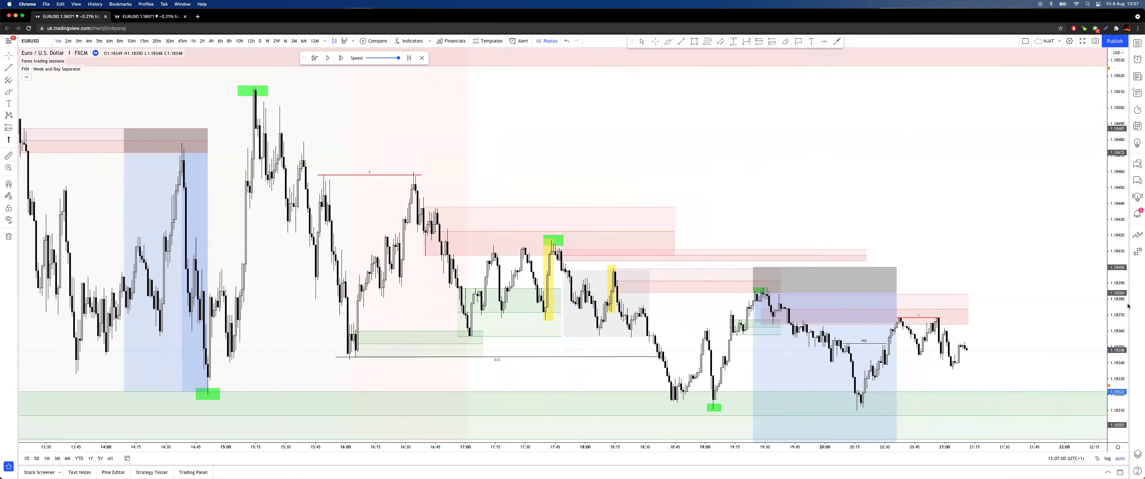
pyautogui.moveTo(1119, 306); pyautogui.dragTo(1114, 180)
pyautogui.moveTo(971, 199); pyautogui.dragTo(906, 94)
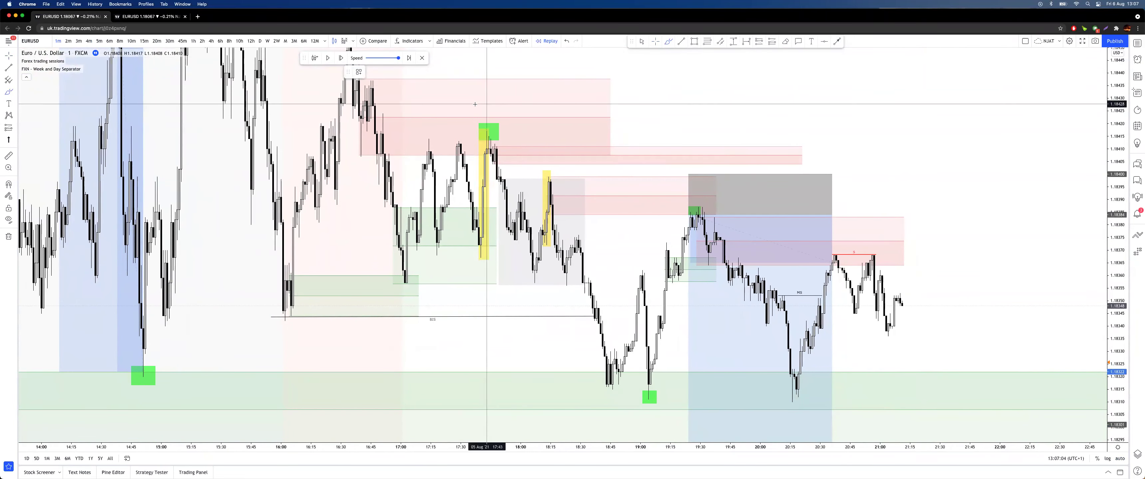
# Step: Circle the 17:45 high and 19:05 low, brush lines through the lows between them and the 16:00 low, and undo the strokes
pyautogui.moveTo(484, 105); pyautogui.dragTo(490, 97)
pyautogui.moveTo(661, 375)
pyautogui.mouseDown()
pyautogui.moveTo(648, 421)
pyautogui.moveTo(655, 364)
pyautogui.mouseUp()
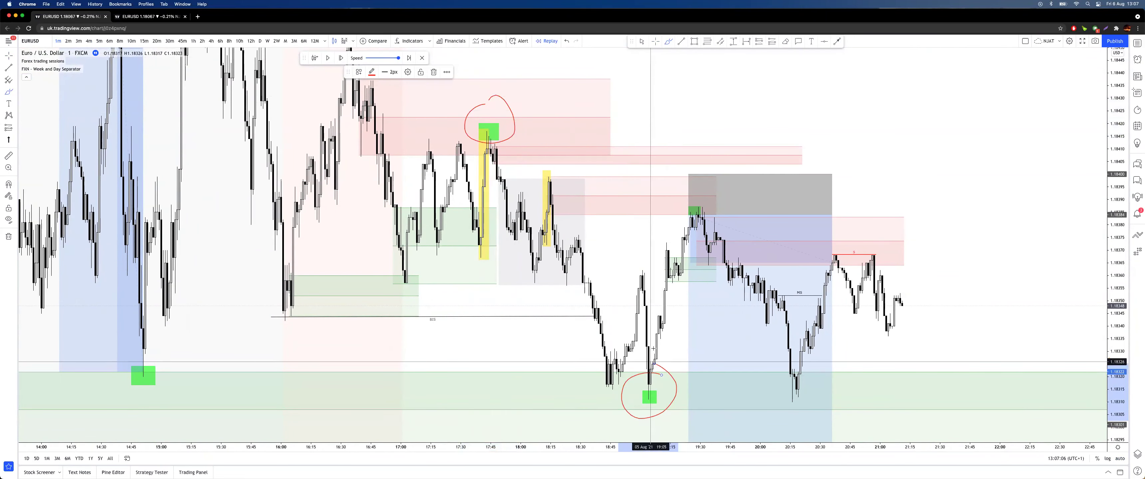
pyautogui.moveTo(456, 250); pyautogui.dragTo(778, 257)
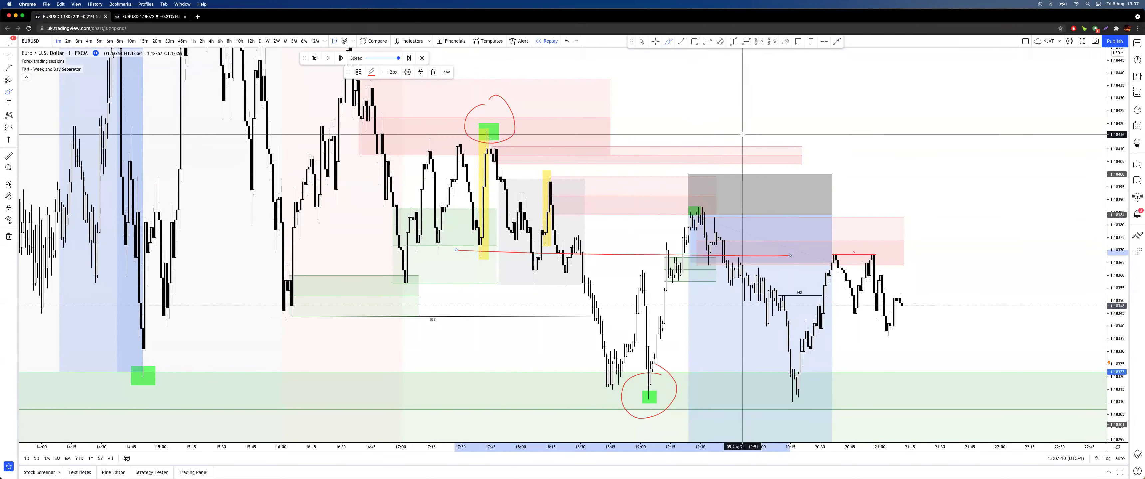
pyautogui.moveTo(250, 319); pyautogui.dragTo(616, 323)
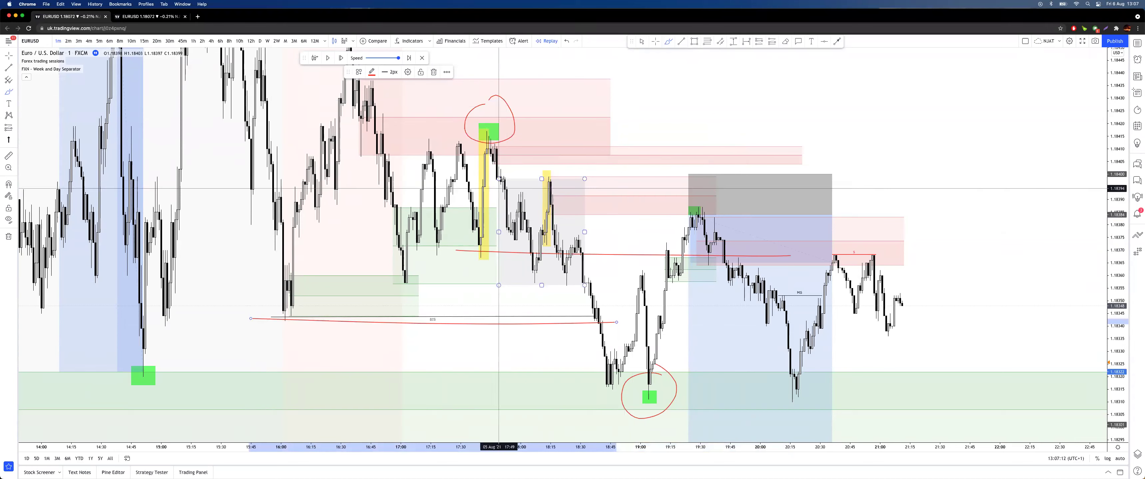
pyautogui.moveTo(659, 374); pyautogui.dragTo(646, 341)
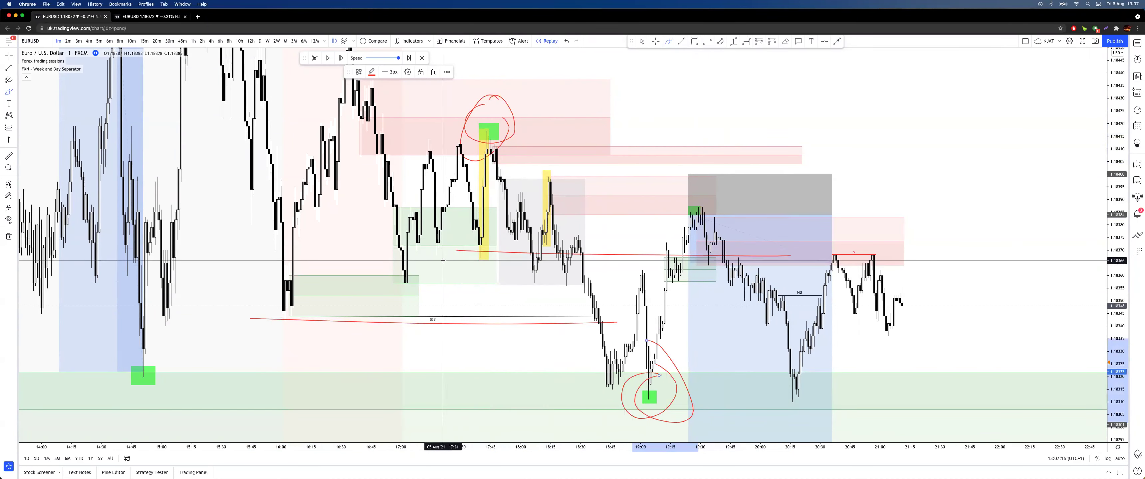
pyautogui.moveTo(444, 261); pyautogui.dragTo(799, 267)
pyautogui.moveTo(738, 298)
pyautogui.mouseDown()
pyautogui.moveTo(711, 351)
pyautogui.moveTo(738, 318)
pyautogui.mouseUp()
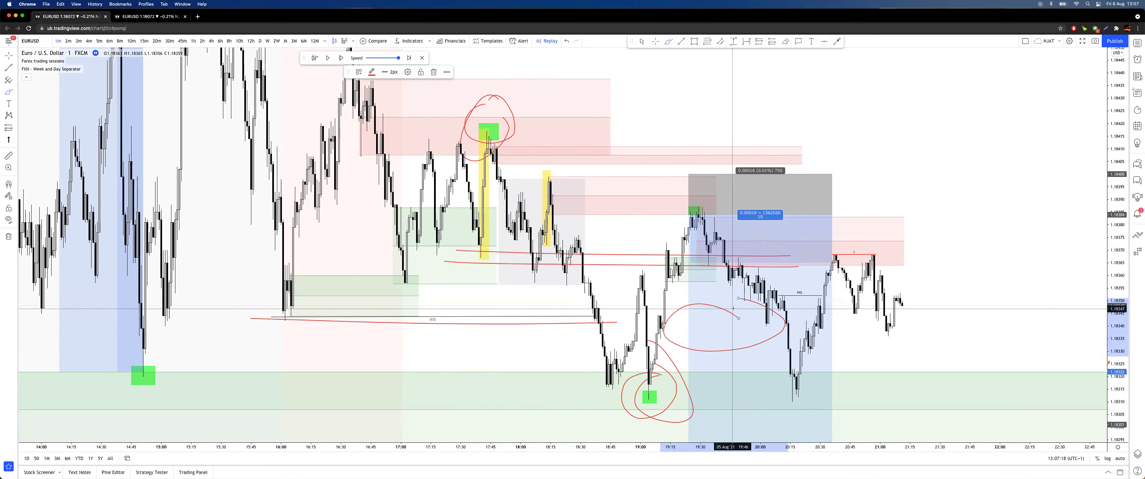
pyautogui.press('super+z')
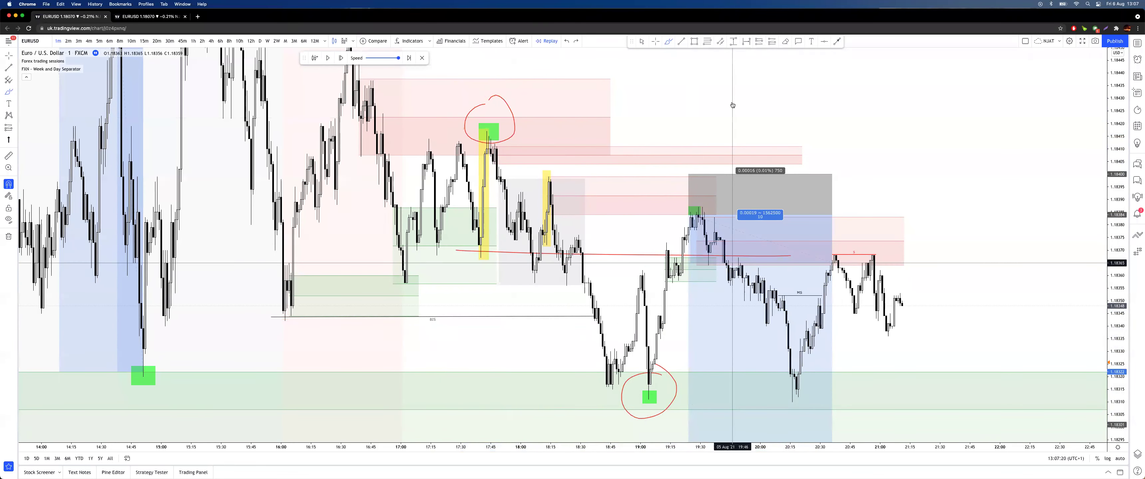
pyautogui.press('super+z')
pyautogui.press('Escape')
# Step: Brush a short line into the 18:15 high, circle that high and sketch the decline from it, and undo all but the short line
pyautogui.moveTo(719, 118); pyautogui.dragTo(799, 137)
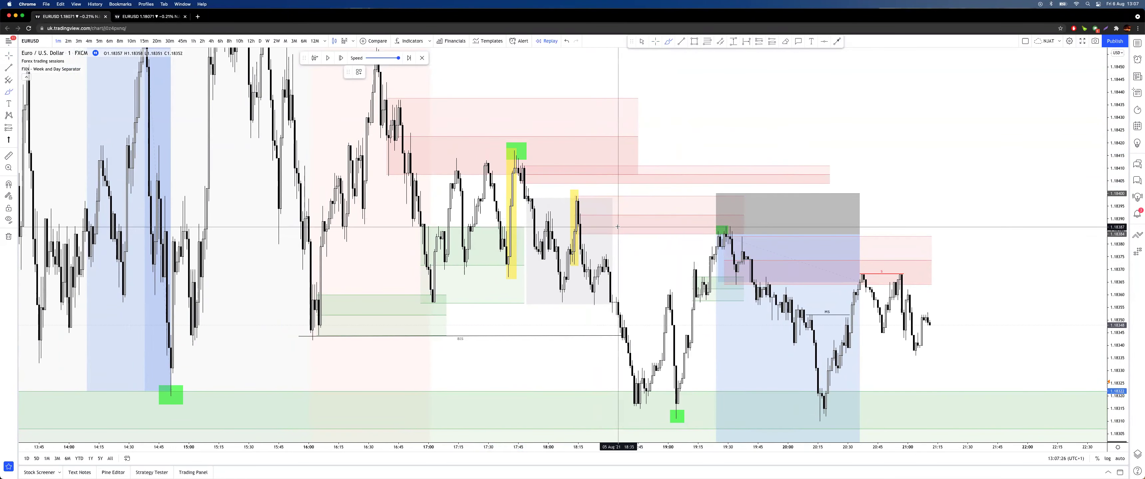
pyautogui.moveTo(537, 212)
pyautogui.mouseDown()
pyautogui.moveTo(574, 189)
pyautogui.moveTo(572, 243)
pyautogui.moveTo(591, 229)
pyautogui.mouseUp()
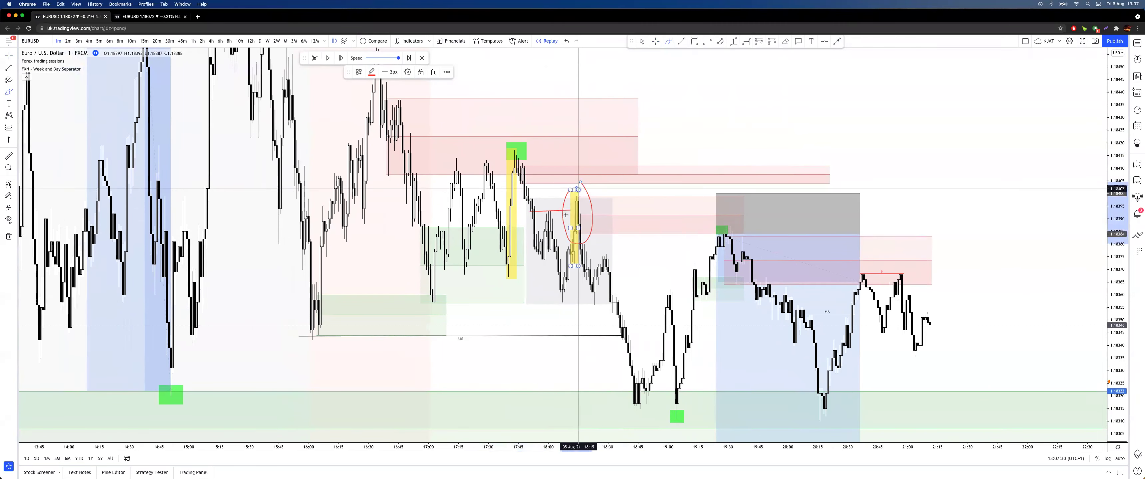
pyautogui.moveTo(579, 187); pyautogui.dragTo(638, 402)
pyautogui.moveTo(434, 312); pyautogui.dragTo(610, 301)
pyautogui.moveTo(275, 336); pyautogui.dragTo(327, 338)
pyautogui.moveTo(597, 204)
pyautogui.mouseDown()
pyautogui.moveTo(555, 223)
pyautogui.moveTo(591, 209)
pyautogui.mouseUp()
pyautogui.moveTo(575, 210); pyautogui.dragTo(749, 208)
pyautogui.press('super+z')
pyautogui.press('super+z')
pyautogui.press('super+z')
pyautogui.press('super+z')
pyautogui.press('Escape')
# Step: Step through the 2-minute to the 3-minute timeframe and raise the upper edge of the supply zone at the 17:45 high
pyautogui.moveTo(694, 120); pyautogui.dragTo(714, 128)
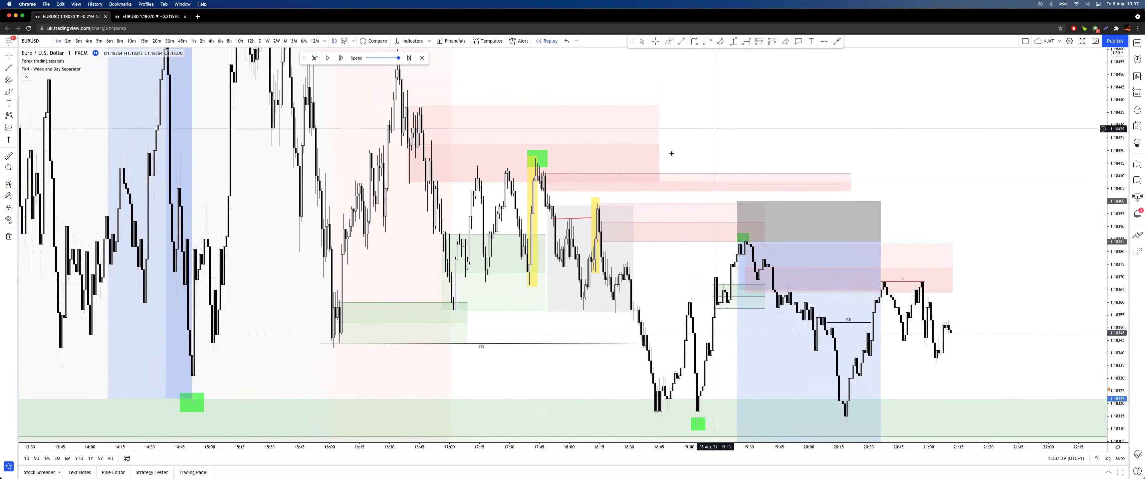
pyautogui.click(65, 41)
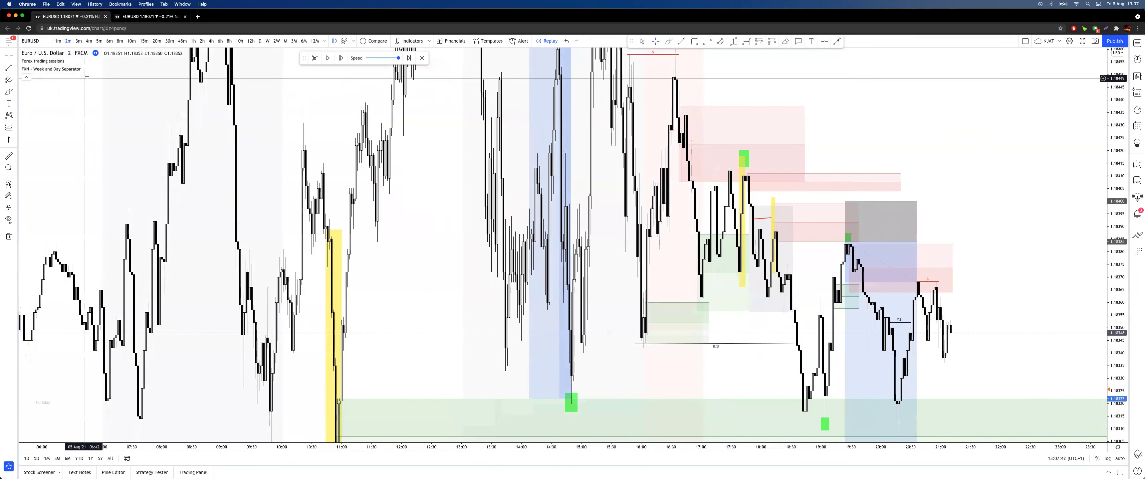
pyautogui.click(78, 41)
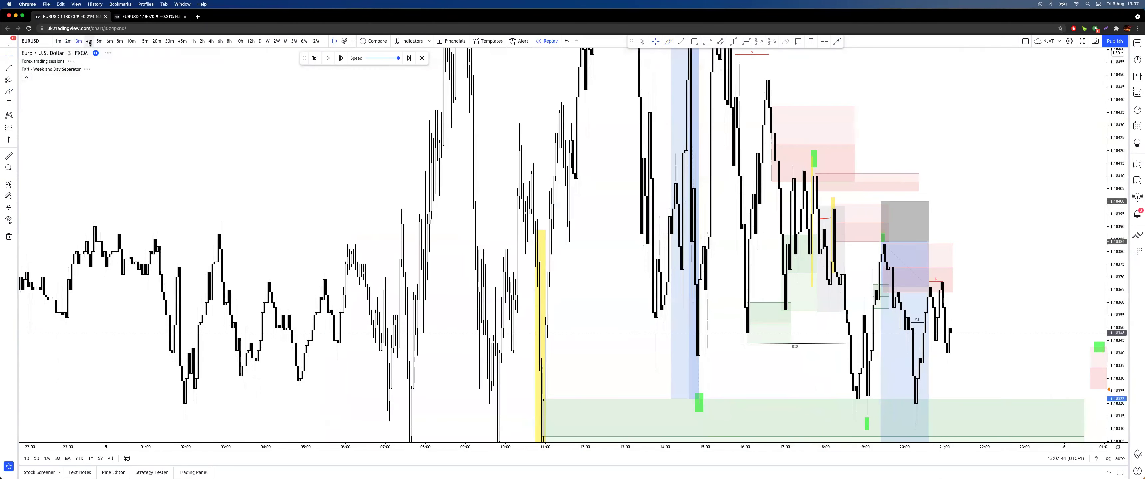
pyautogui.moveTo(919, 173); pyautogui.dragTo(925, 167)
pyautogui.click(933, 139)
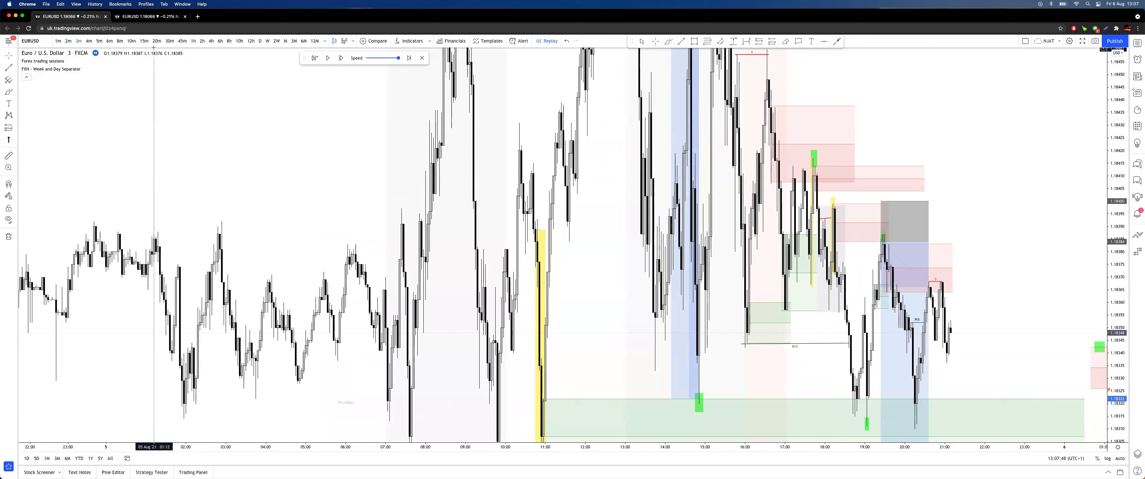
# Step: Compare the adjusted supply zone on the 1-, 2- and 3-minute timeframes, returning to the 1-minute timeframe
pyautogui.click(58, 41)
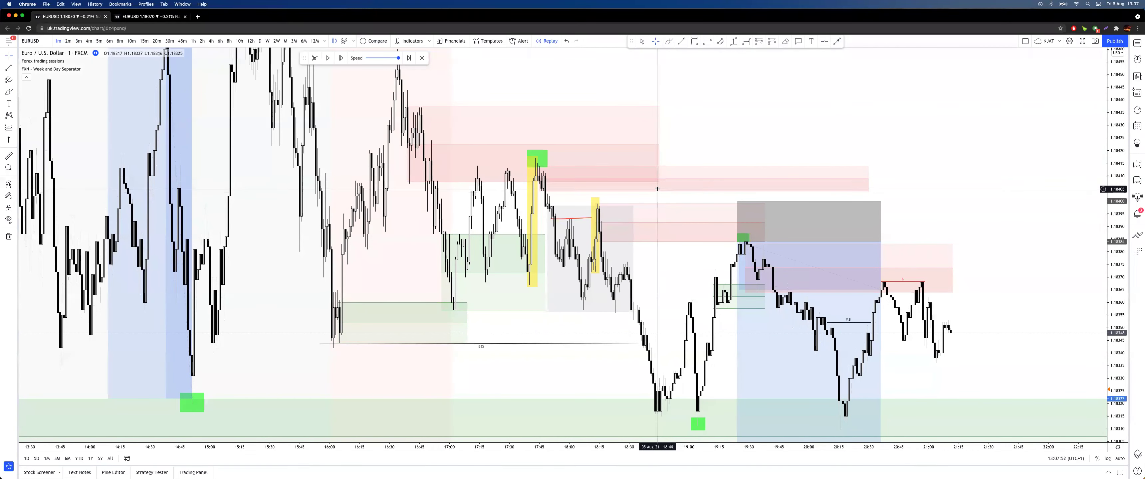
pyautogui.moveTo(63, 58)
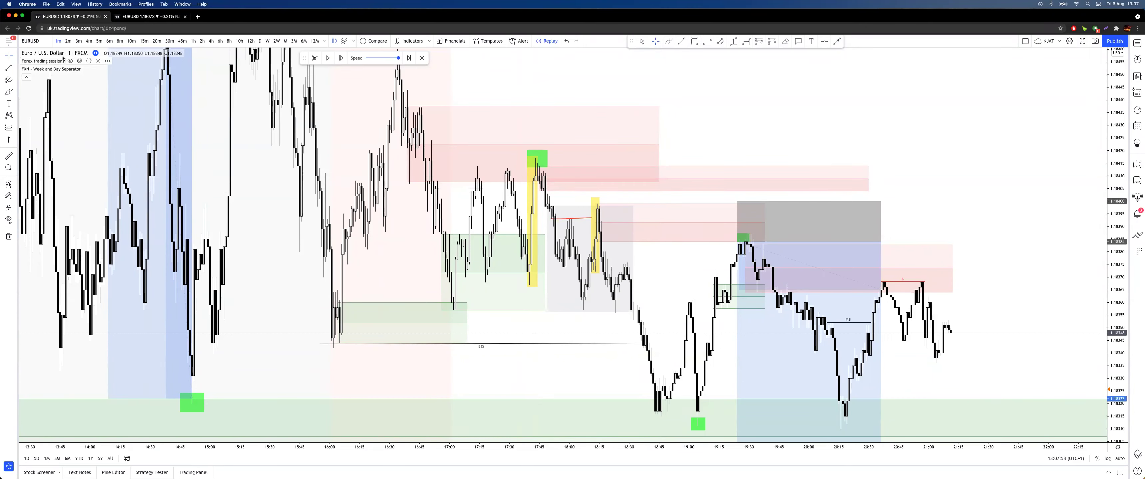
pyautogui.click(66, 42)
pyautogui.click(78, 41)
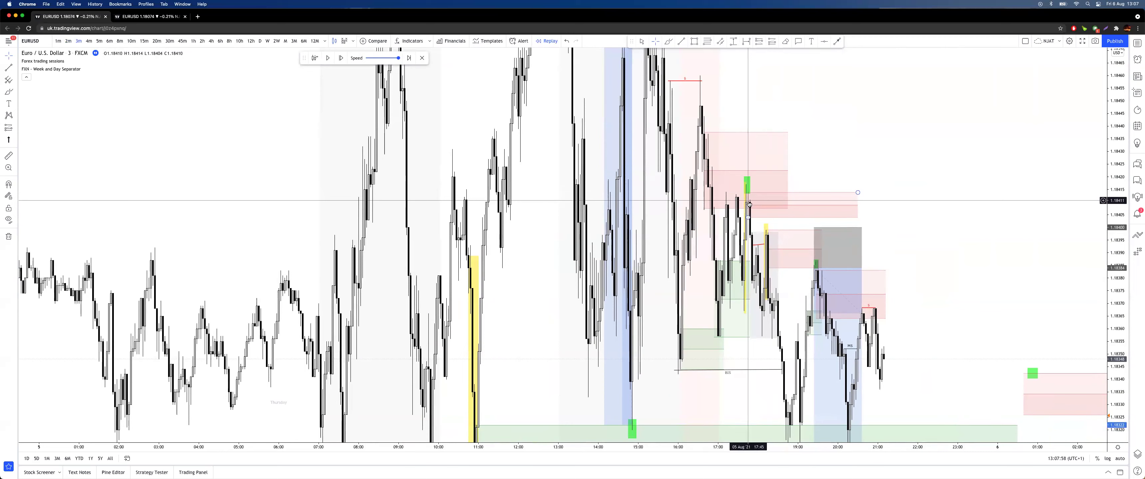
pyautogui.moveTo(851, 153); pyautogui.dragTo(895, 147)
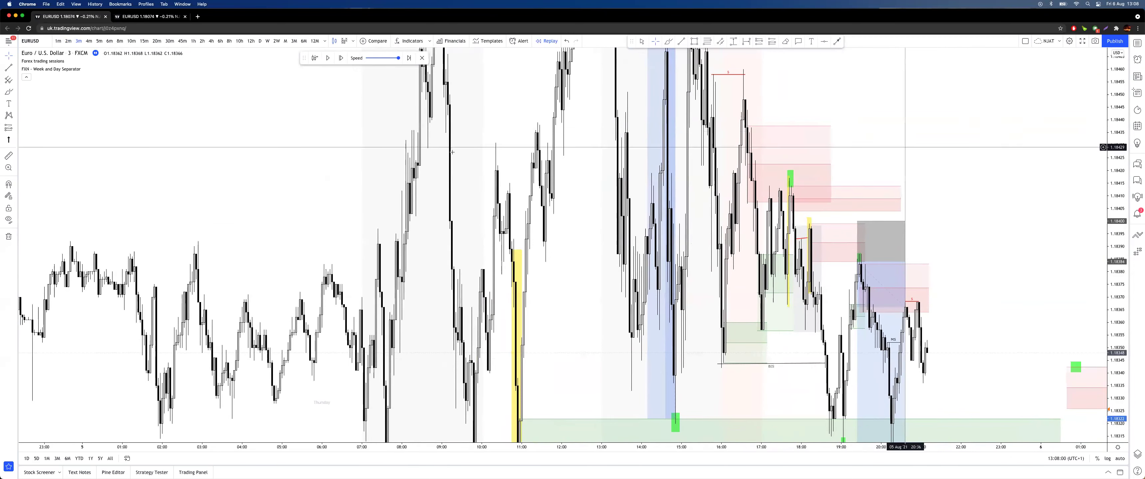
pyautogui.click(58, 41)
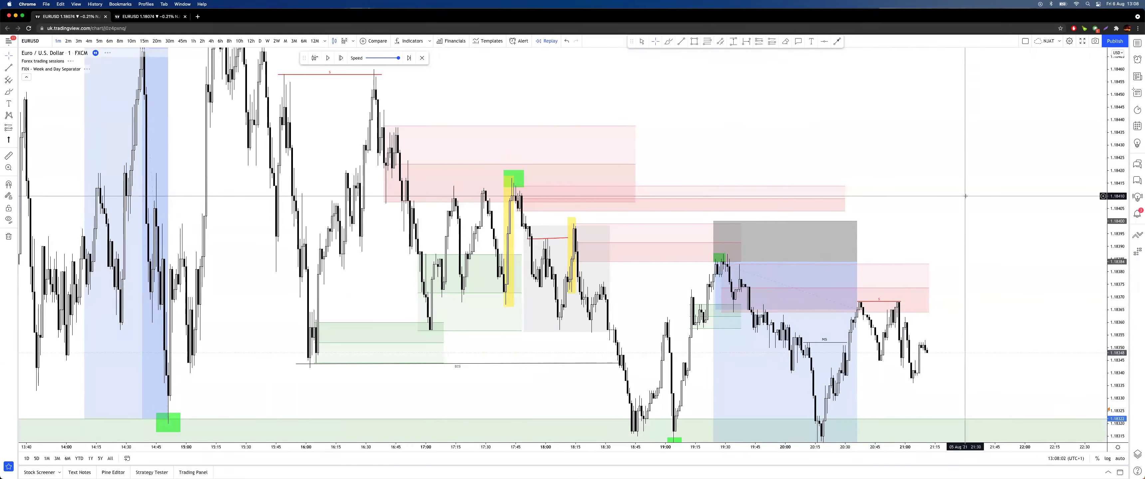
# Step: Circle the 18:15 high and the 17:45 high with the brush on the 1-minute chart
pyautogui.click(672, 44)
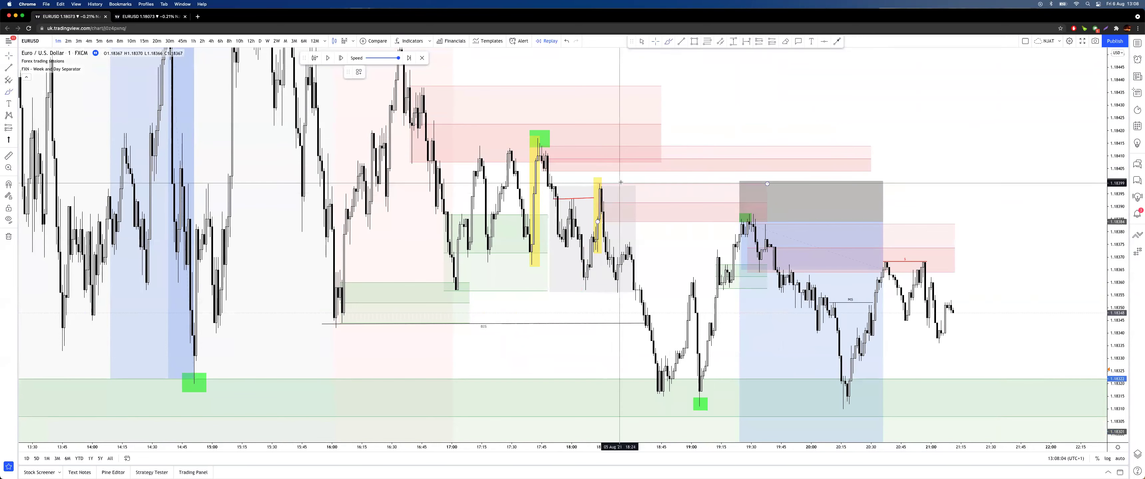
pyautogui.moveTo(618, 177); pyautogui.dragTo(618, 193)
pyautogui.moveTo(560, 142); pyautogui.dragTo(559, 150)
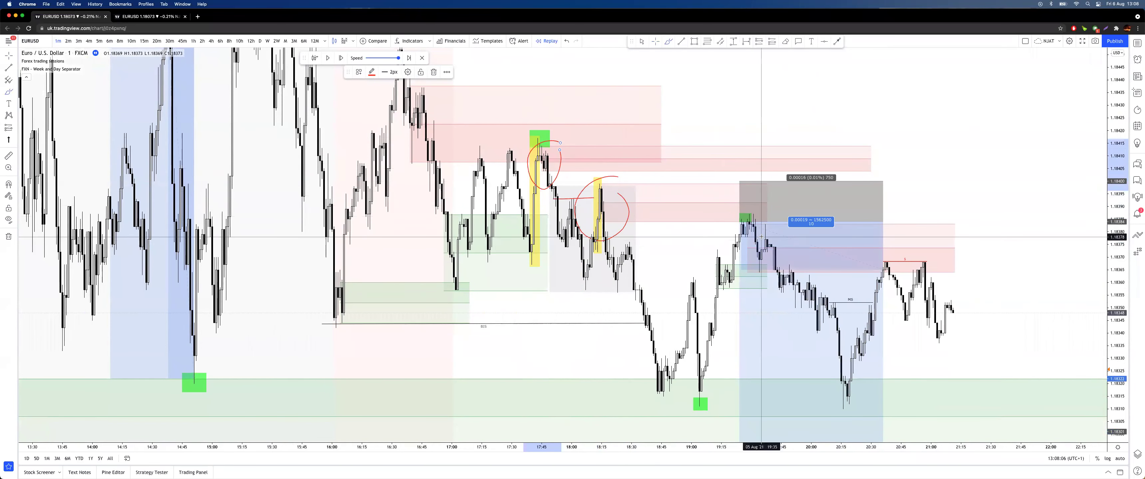
# Step: Brush the decline from the 19:30 high with two horizontal levels and a circle around the 19:05 base, and undo these strokes
pyautogui.moveTo(759, 227)
pyautogui.mouseDown()
pyautogui.moveTo(731, 213)
pyautogui.moveTo(752, 251)
pyautogui.moveTo(767, 222)
pyautogui.moveTo(786, 279)
pyautogui.moveTo(818, 301)
pyautogui.mouseUp()
pyautogui.moveTo(693, 319)
pyautogui.mouseDown()
pyautogui.moveTo(863, 323)
pyautogui.moveTo(710, 349)
pyautogui.moveTo(711, 316)
pyautogui.mouseUp()
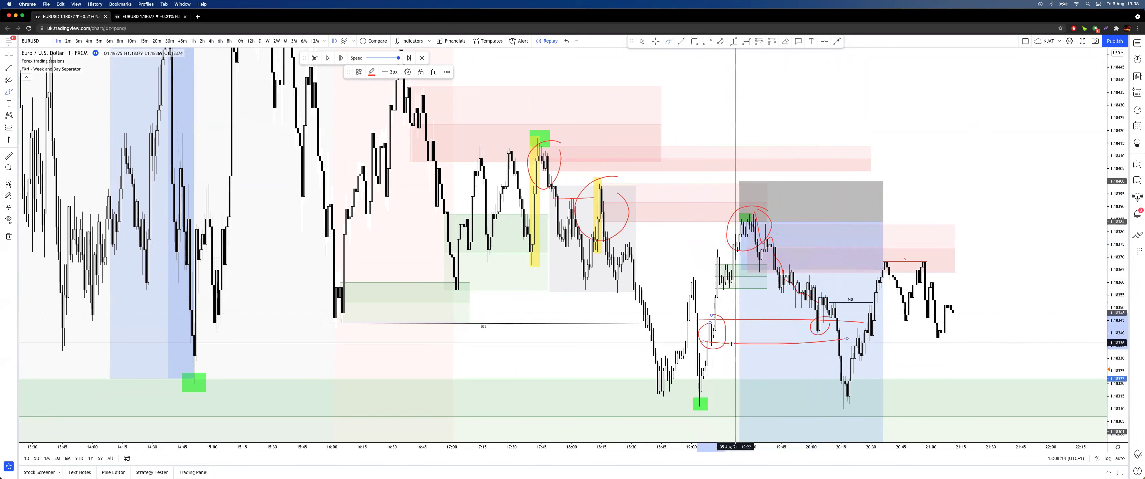
pyautogui.press('super+z')
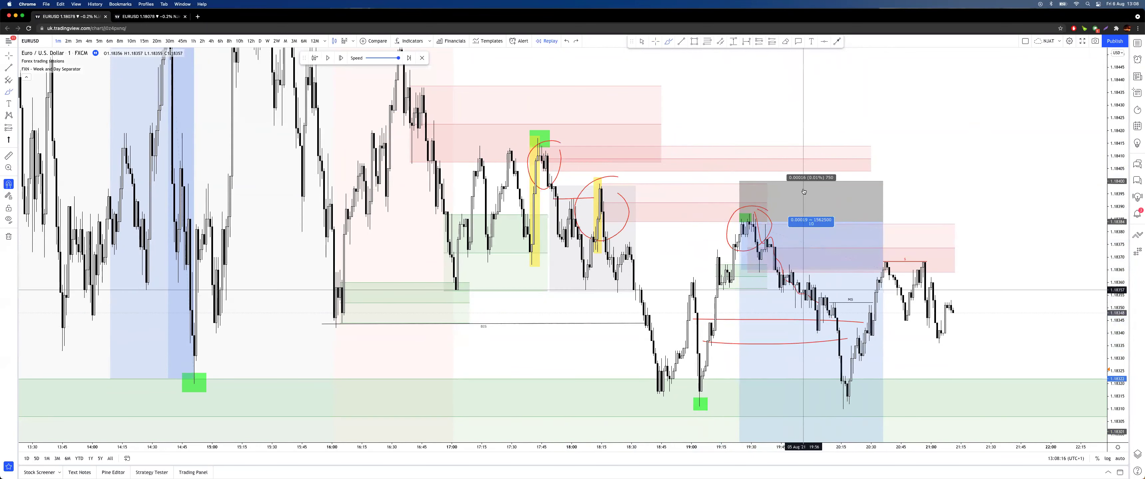
pyautogui.press('super+z')
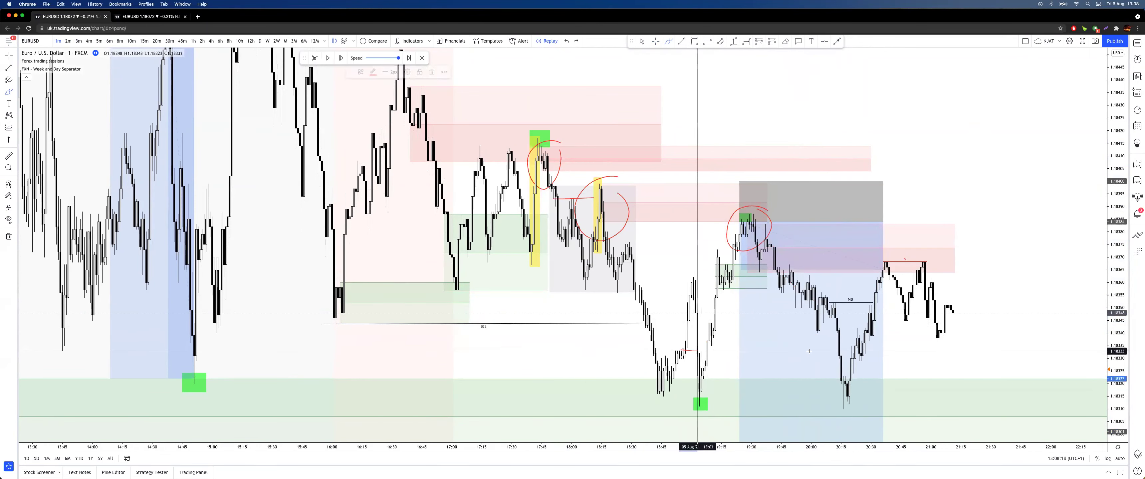
# Step: Brush horizontal levels above and below the 19:00 low plus a rising path out of it, and undo these strokes
pyautogui.moveTo(681, 351); pyautogui.dragTo(833, 354)
pyautogui.moveTo(670, 403); pyautogui.dragTo(879, 404)
pyautogui.moveTo(723, 357); pyautogui.dragTo(717, 362)
pyautogui.moveTo(629, 396)
pyautogui.mouseDown()
pyautogui.moveTo(745, 230)
pyautogui.moveTo(767, 154)
pyautogui.mouseUp()
pyautogui.press('super+z')
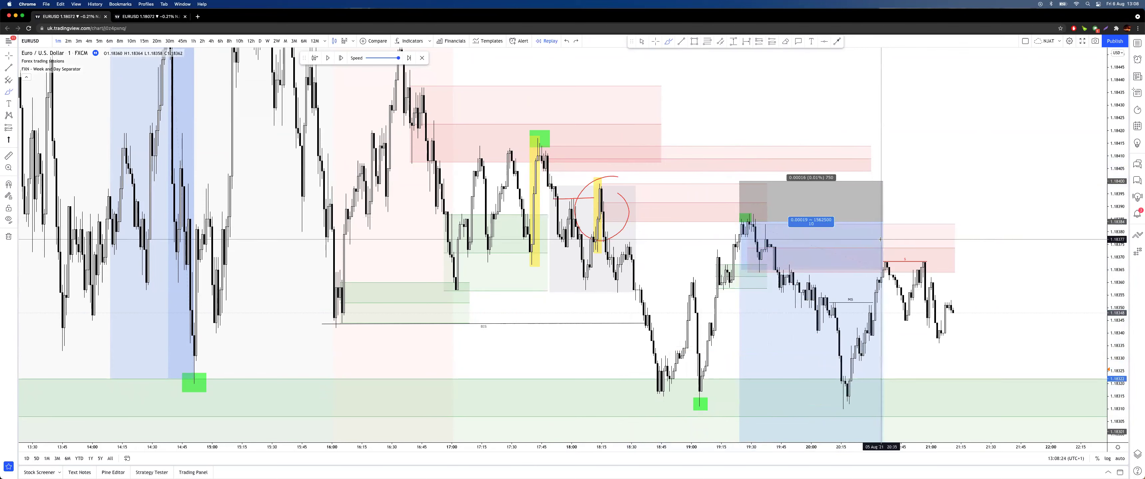
# Step: Brush two roughly horizontal levels from the rally after the 19:00 low across to the decline around 20:15
pyautogui.hscroll(5, 868, 244)
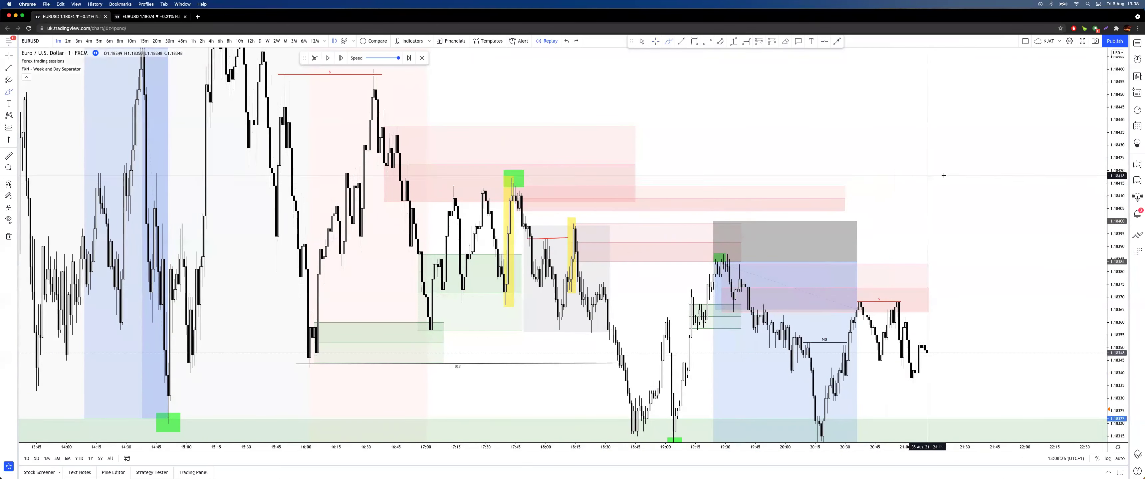
pyautogui.moveTo(920, 124); pyautogui.dragTo(901, 110)
pyautogui.click(668, 42)
pyautogui.moveTo(632, 284); pyautogui.dragTo(746, 278)
pyautogui.moveTo(642, 309); pyautogui.dragTo(780, 303)
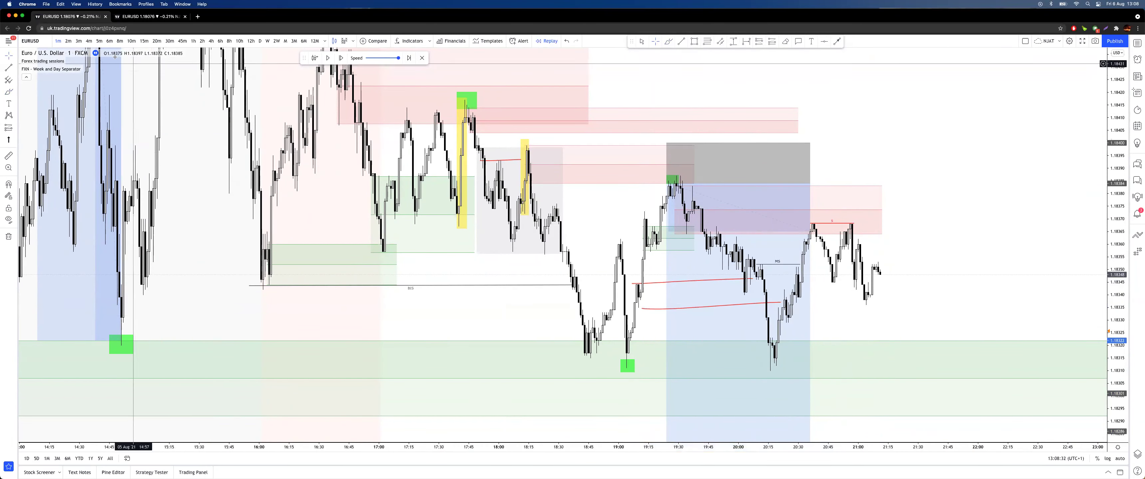
# Step: Switch the chart to the 2-minute timeframe and circle the 19:00 low and the 19:30 high with the brush
pyautogui.click(68, 41)
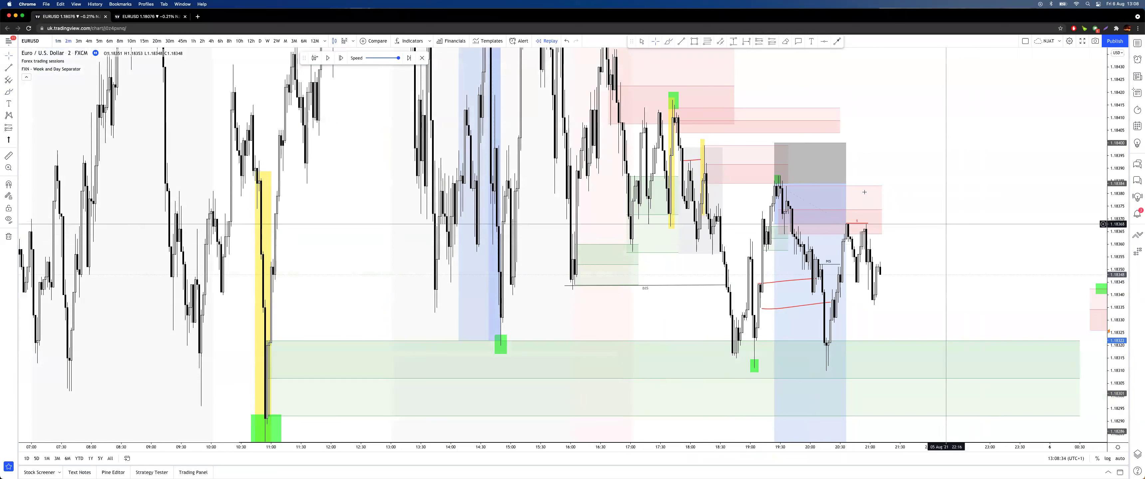
pyautogui.click(668, 42)
pyautogui.moveTo(766, 362)
pyautogui.mouseDown()
pyautogui.moveTo(750, 365)
pyautogui.moveTo(761, 365)
pyautogui.mouseUp()
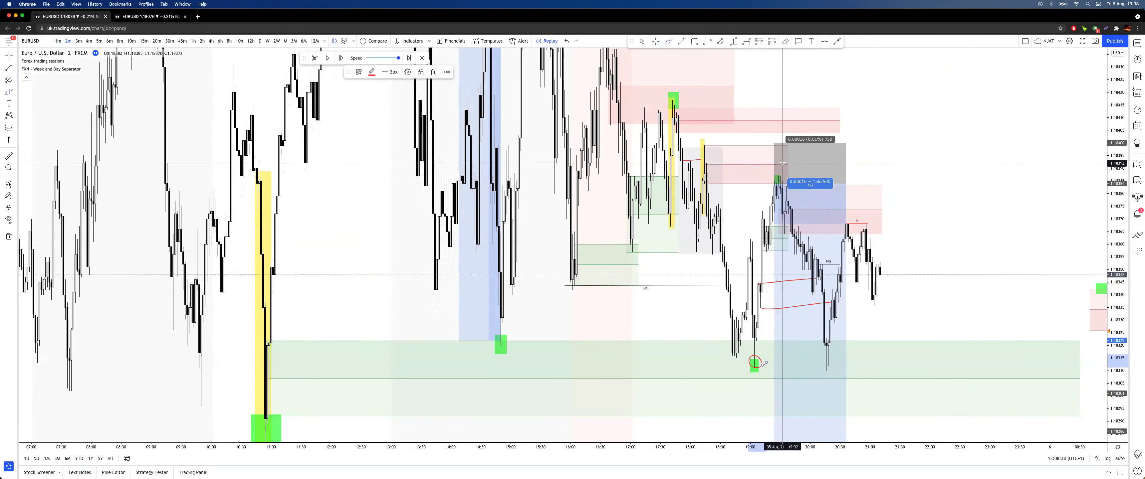
pyautogui.moveTo(780, 162); pyautogui.dragTo(788, 164)
# Step: Brush around the base of the yellow-highlighted drop near 11:00, extend a level across its green zone, and undo both strokes
pyautogui.moveTo(275, 335); pyautogui.dragTo(283, 408)
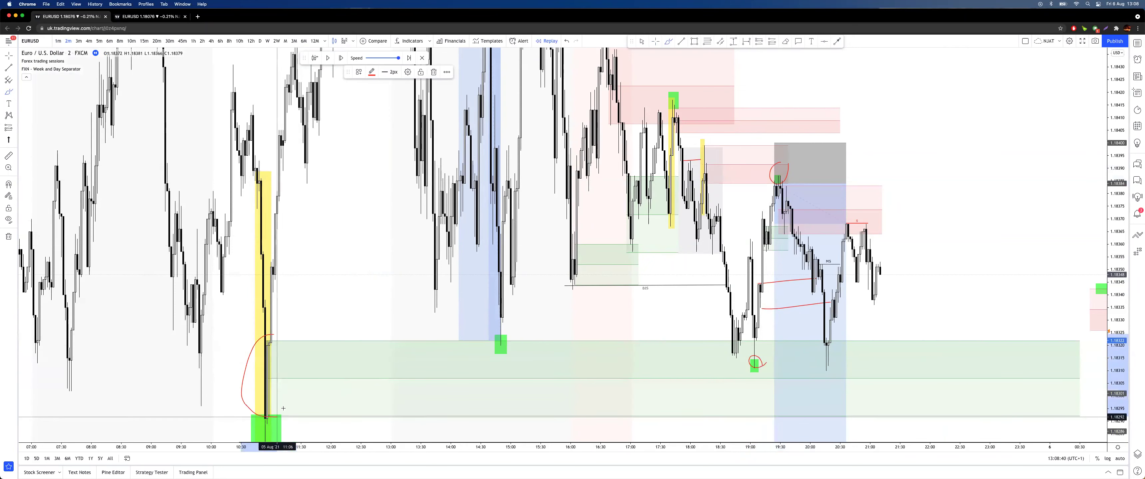
pyautogui.moveTo(266, 363); pyautogui.dragTo(795, 364)
pyautogui.press('super+z')
pyautogui.press('super+z')
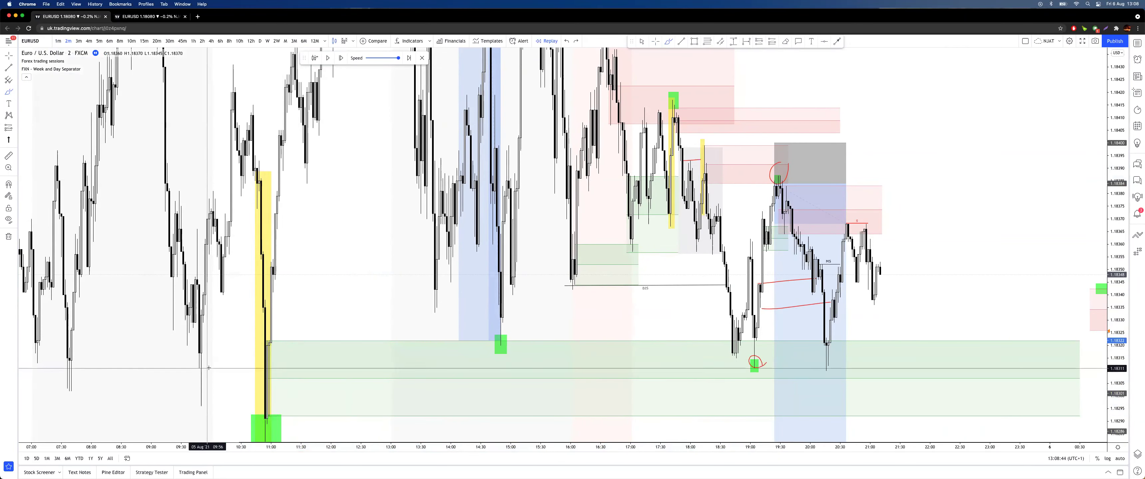
# Step: Circle the 19:00 low and 19:30 high again, underline the broken high between them, and trace the rally connecting them
pyautogui.moveTo(762, 355)
pyautogui.mouseDown()
pyautogui.moveTo(741, 358)
pyautogui.moveTo(764, 356)
pyautogui.mouseUp()
pyautogui.moveTo(781, 158)
pyautogui.mouseDown()
pyautogui.moveTo(775, 166)
pyautogui.moveTo(787, 162)
pyautogui.mouseUp()
pyautogui.moveTo(723, 238); pyautogui.dragTo(763, 240)
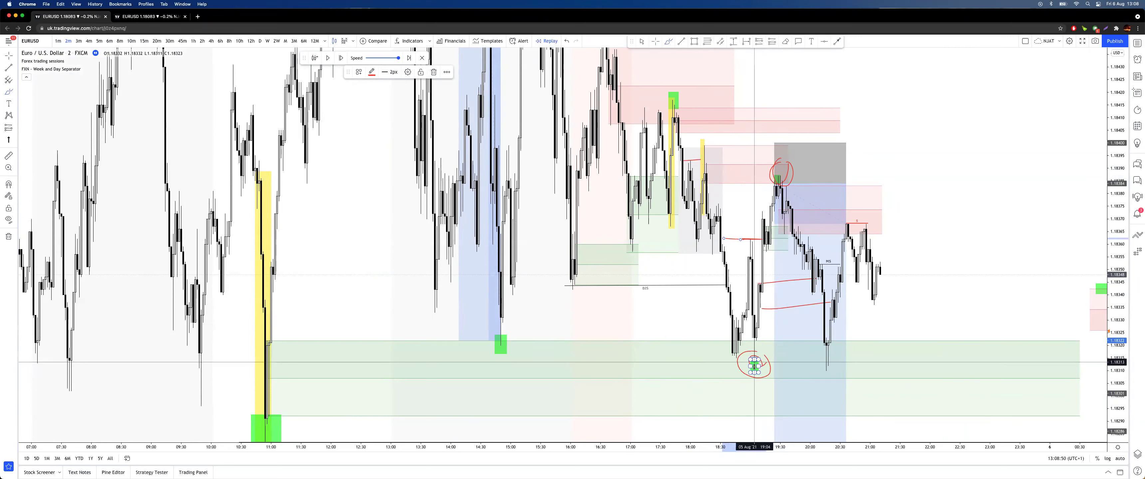
pyautogui.moveTo(755, 357); pyautogui.dragTo(770, 179)
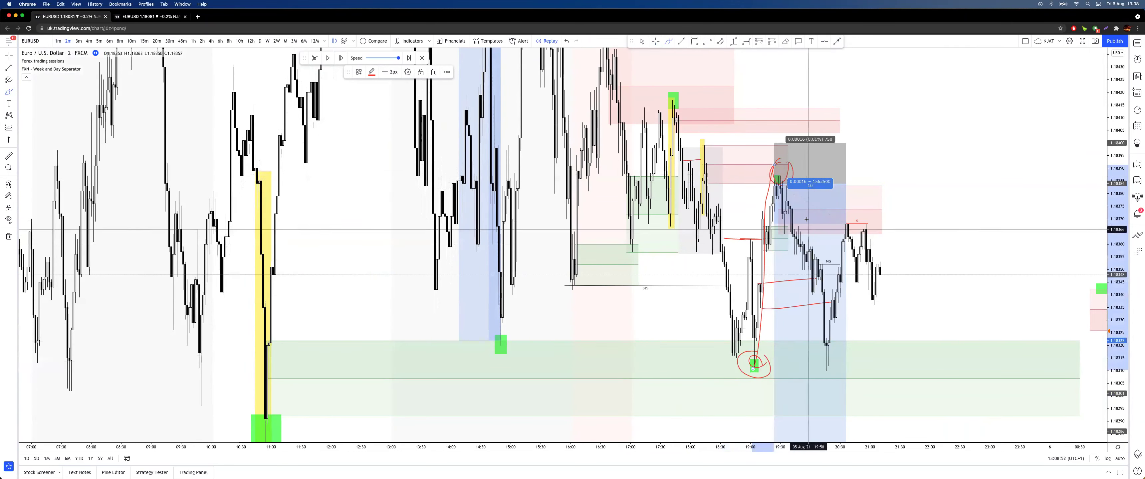
# Step: Circle the 17:45 high, the lows around 19:00 and the start of the large green zone near 11:00
pyautogui.moveTo(684, 87); pyautogui.dragTo(683, 88)
pyautogui.moveTo(770, 360); pyautogui.dragTo(772, 356)
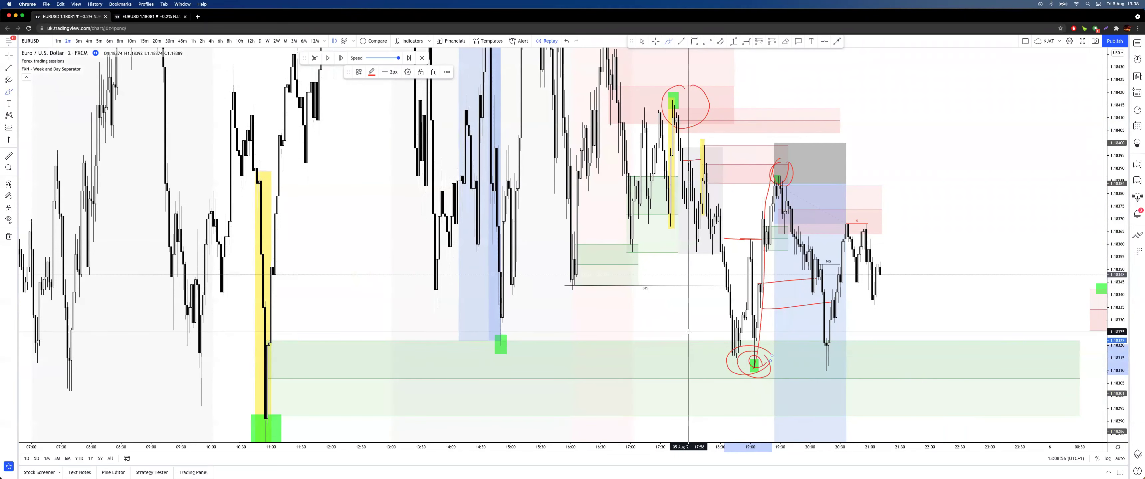
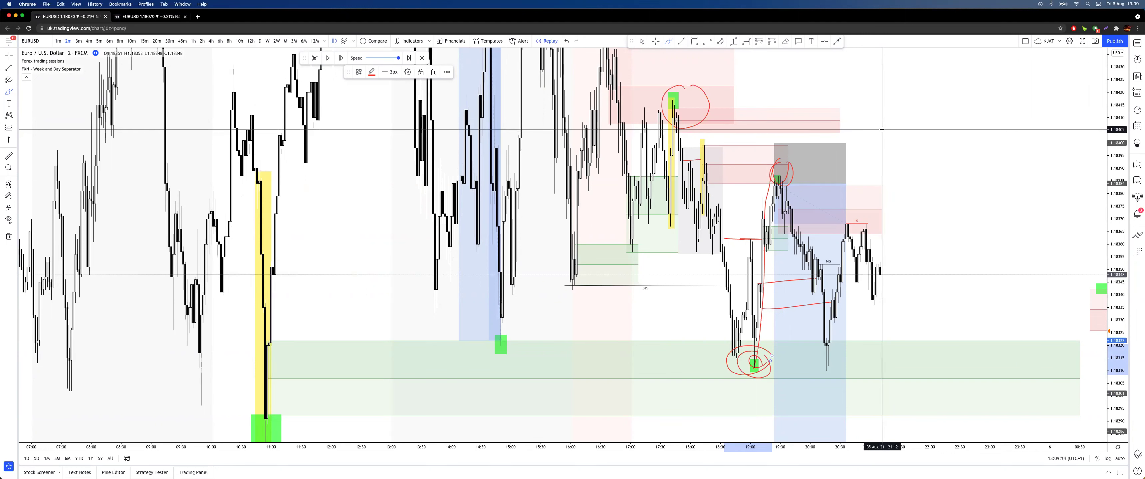
pyautogui.moveTo(281, 345); pyautogui.dragTo(277, 347)
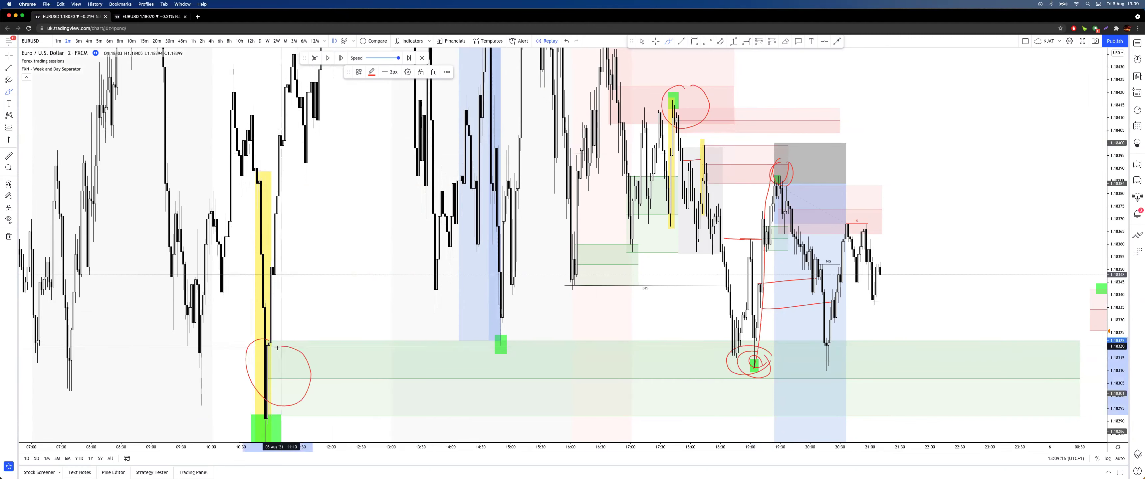
# Step: Brush over the 19:00 low, the broken structure level and the 19:30 high once more to emphasise the rally
pyautogui.moveTo(764, 351)
pyautogui.mouseDown()
pyautogui.moveTo(751, 347)
pyautogui.moveTo(766, 346)
pyautogui.mouseUp()
pyautogui.moveTo(721, 239); pyautogui.dragTo(789, 242)
pyautogui.moveTo(772, 352)
pyautogui.mouseDown()
pyautogui.moveTo(761, 376)
pyautogui.moveTo(767, 350)
pyautogui.mouseUp()
pyautogui.moveTo(787, 155)
pyautogui.mouseDown()
pyautogui.moveTo(794, 192)
pyautogui.moveTo(804, 168)
pyautogui.mouseUp()
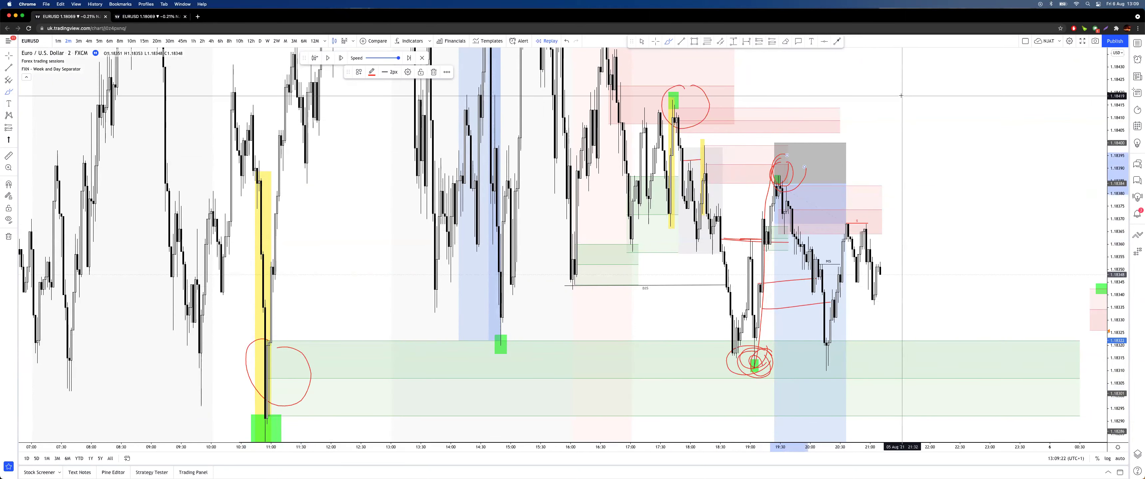
# Step: Brush two more horizontal levels across the rally and decline beneath the 19:30 high, and undo these strokes
pyautogui.moveTo(738, 262); pyautogui.dragTo(869, 267)
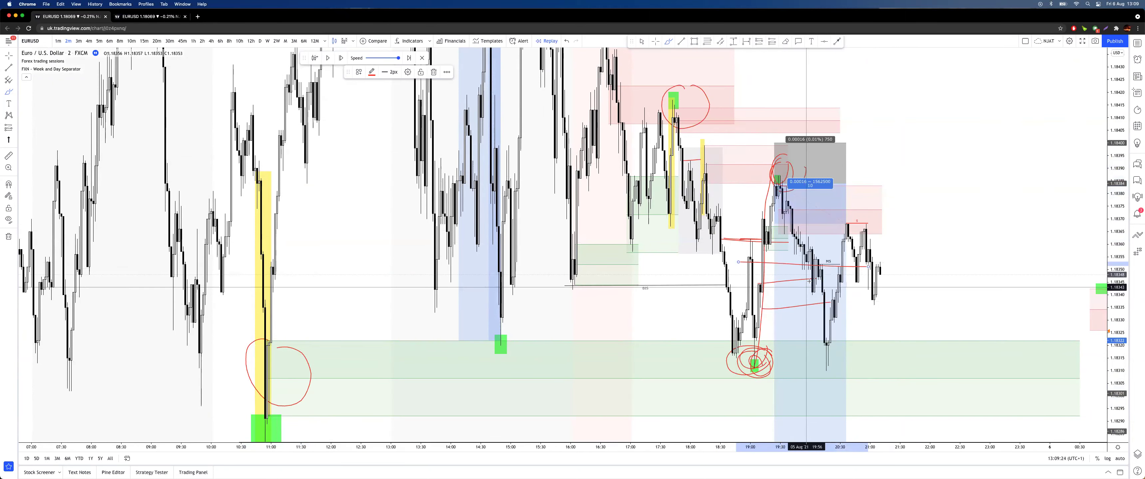
pyautogui.moveTo(751, 294); pyautogui.dragTo(850, 297)
pyautogui.press('super+z')
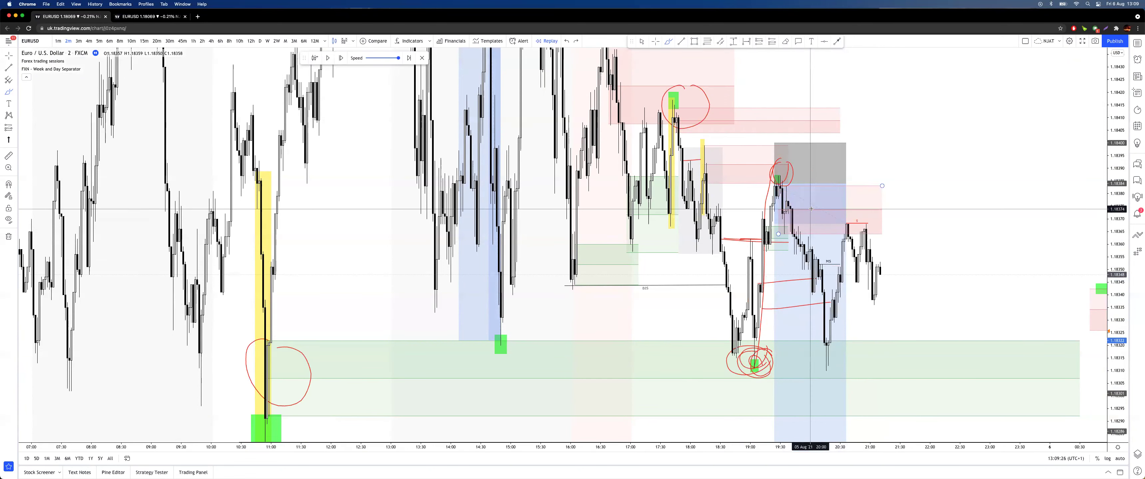
# Step: Clear the remaining brush annotations and return to the 1-minute timeframe, with a brief check of the 4-minute chart
pyautogui.click(774, 275)
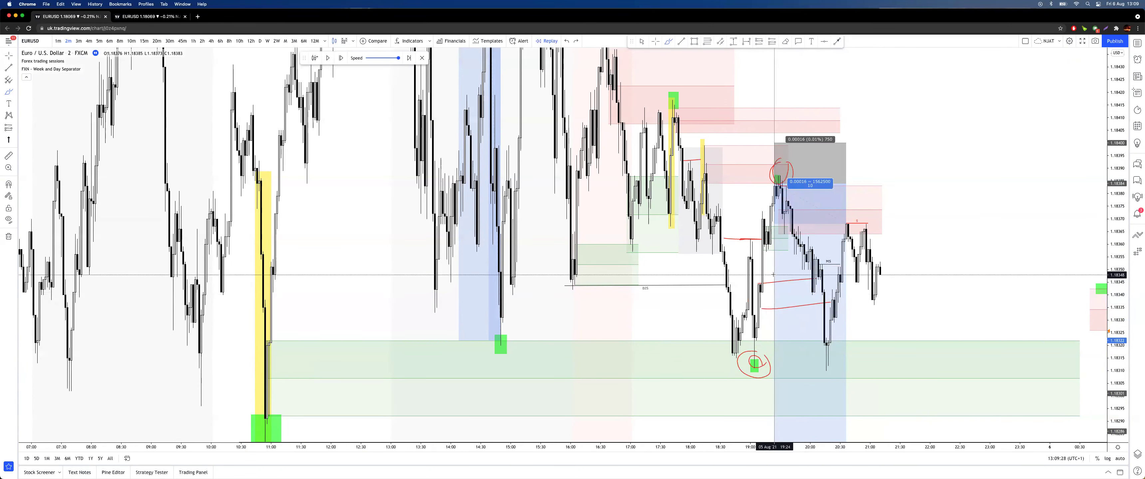
pyautogui.press('1')
pyautogui.press('Return')
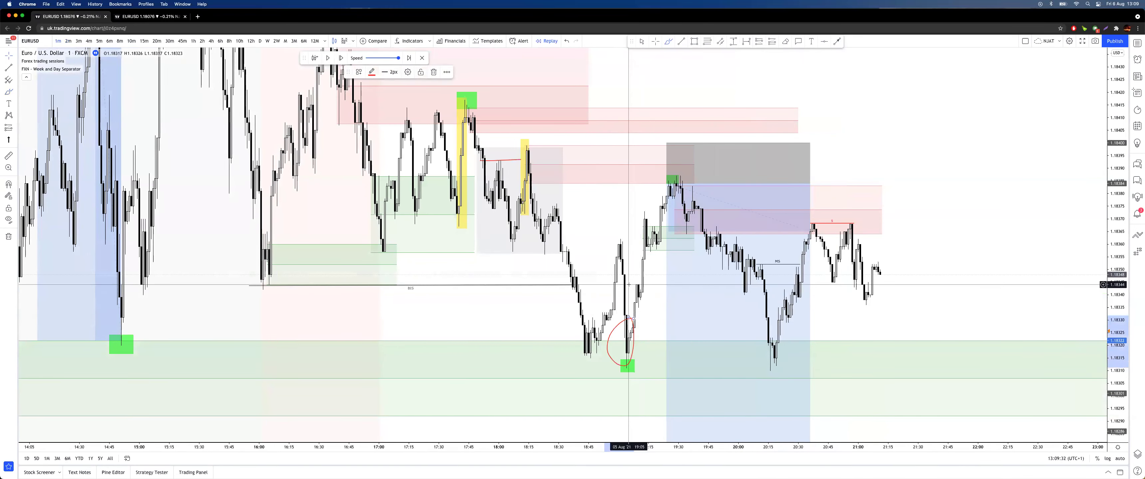
pyautogui.click(79, 41)
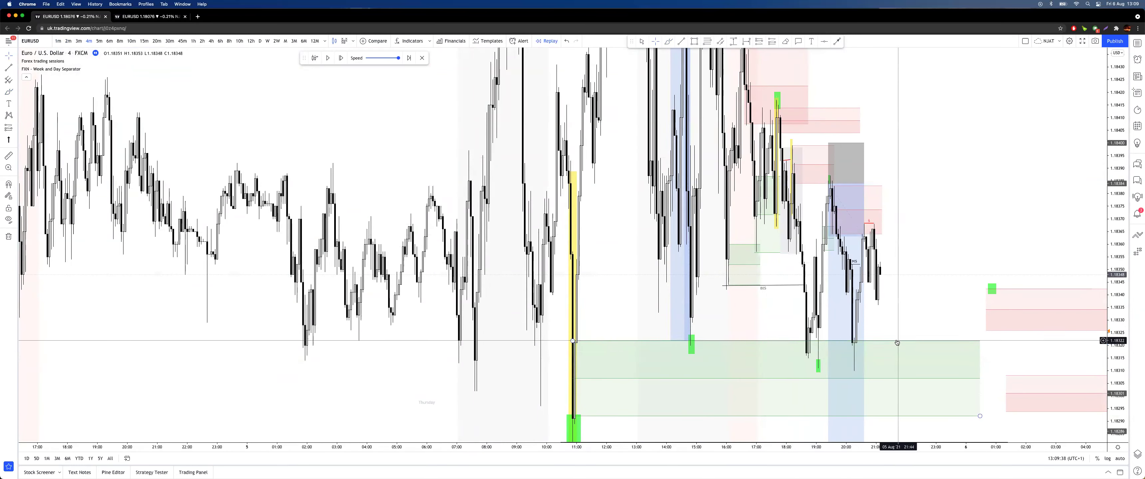
pyautogui.click(58, 41)
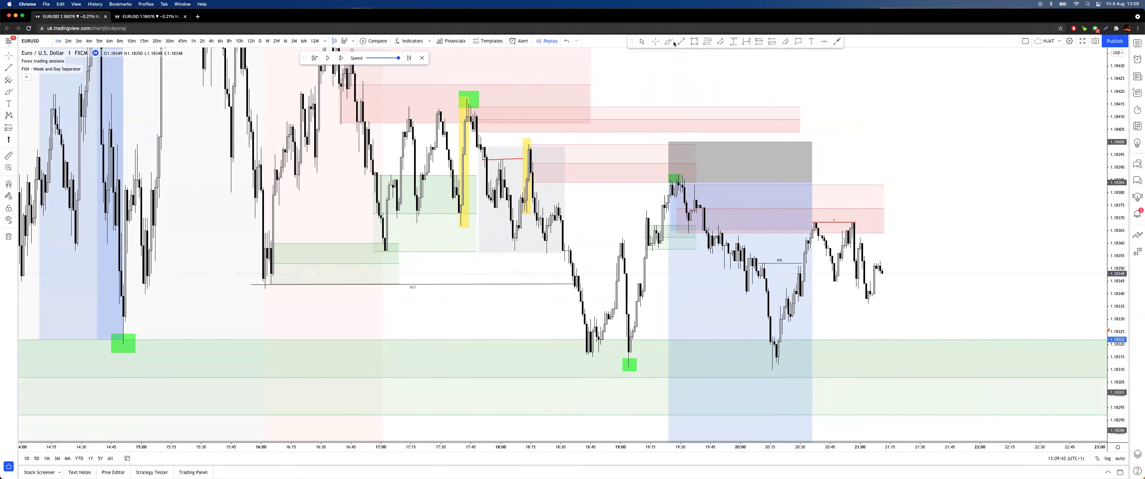
# Step: Draw a zone from 19:09 to about 20:14 between about 1.18344 and 1.18335, and apply the Buy Liquidity Orders template
pyautogui.click(707, 41)
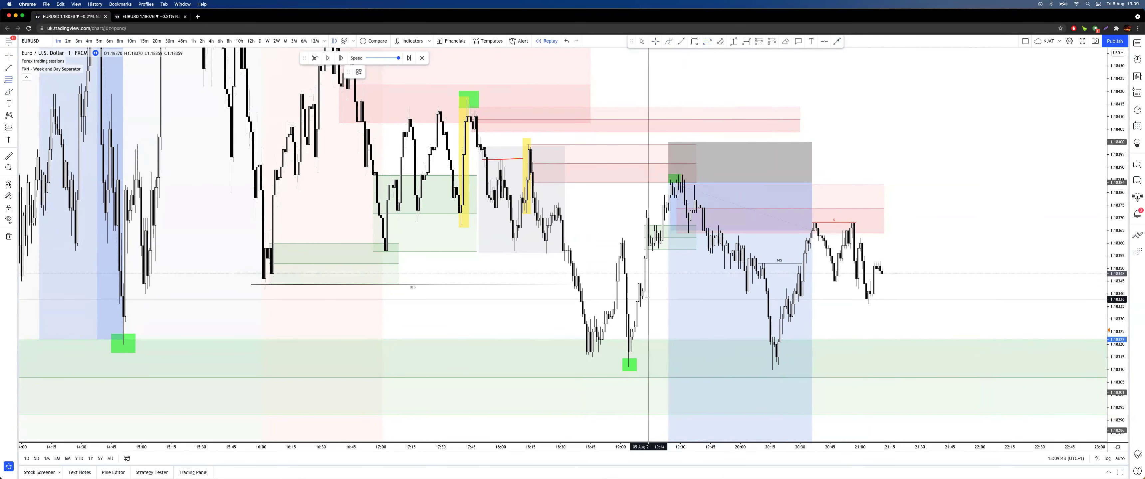
pyautogui.click(638, 283)
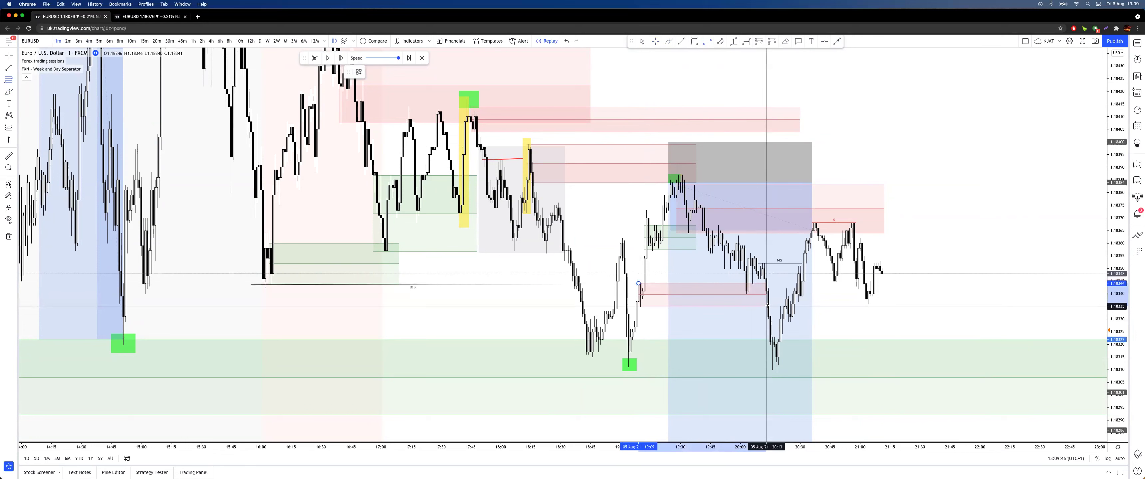
pyautogui.click(768, 307)
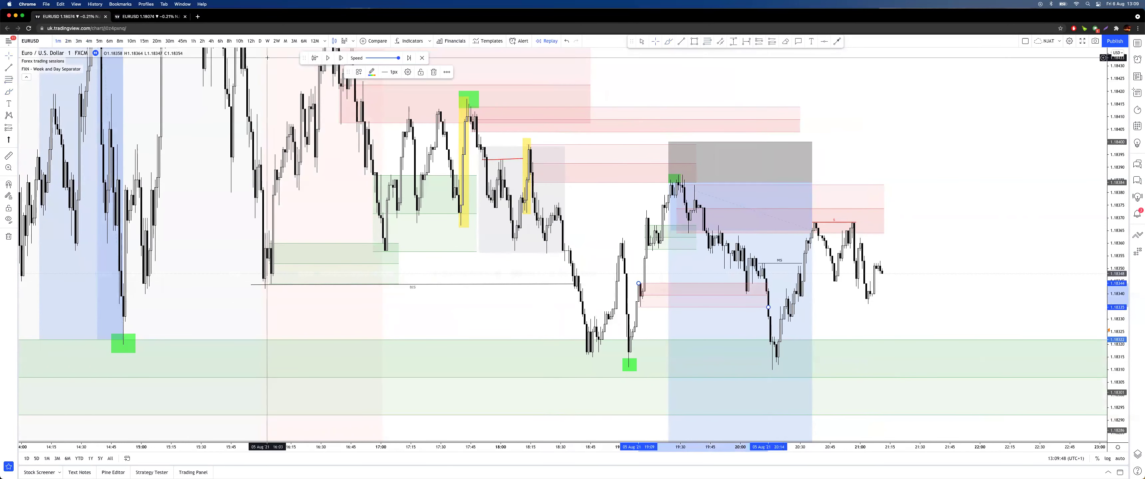
pyautogui.click(362, 75)
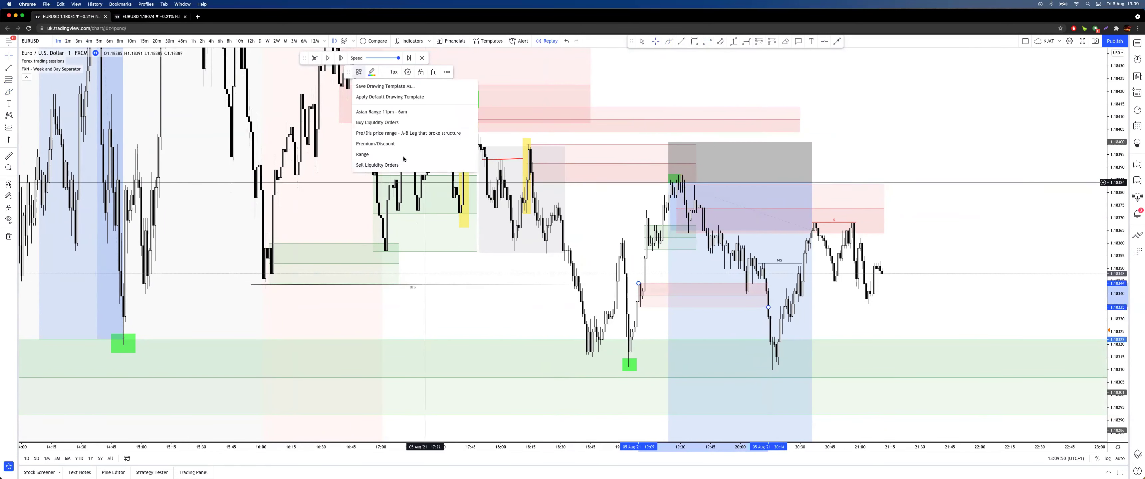
pyautogui.click(381, 123)
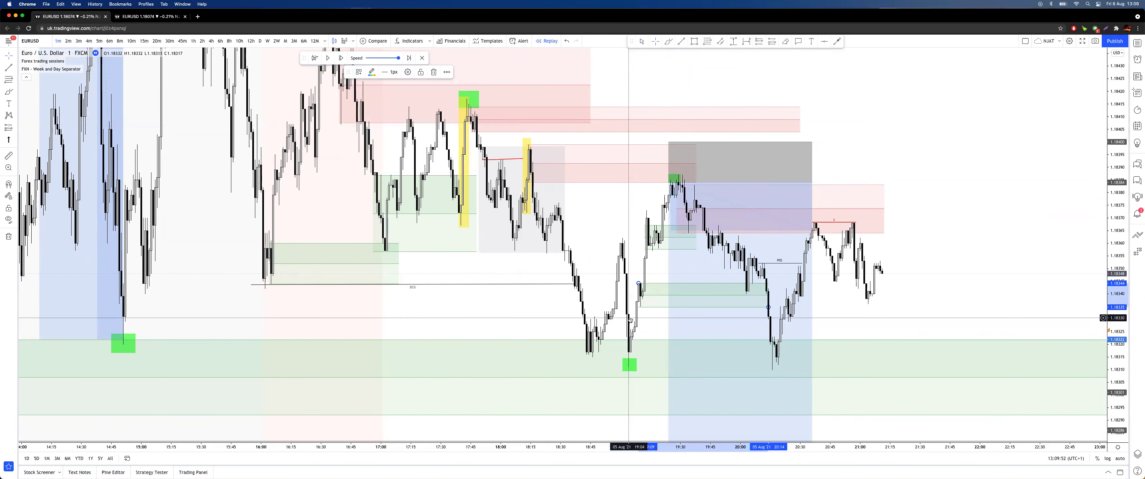
# Step: Draw a second green buy zone around the 19:00 low, starting at 19:03 and ending just before 20:15
pyautogui.click(707, 41)
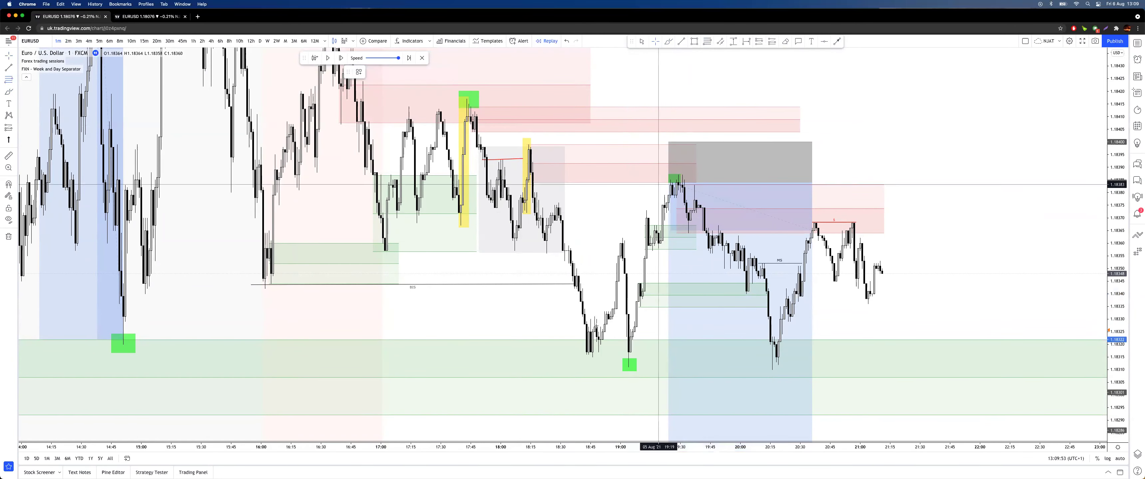
pyautogui.click(626, 313)
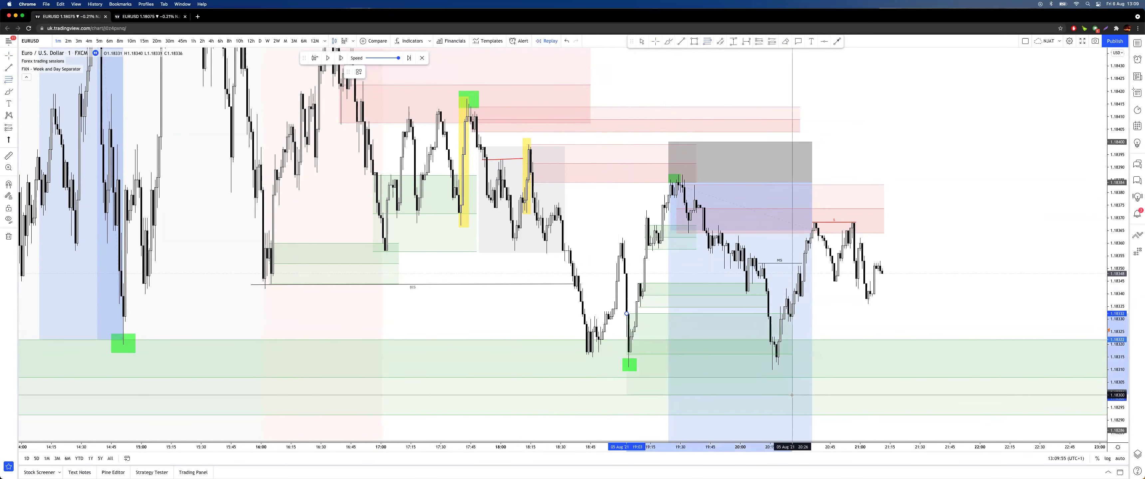
pyautogui.click(764, 367)
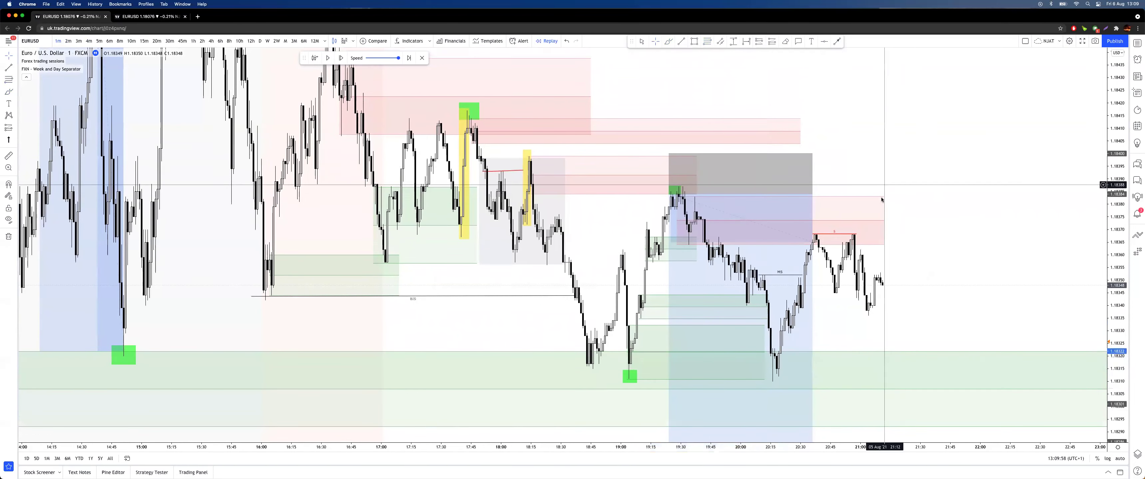
# Step: Brush the decline from the 19:30 high, circle where price meets both new green zones, and undo these strokes
pyautogui.moveTo(679, 177)
pyautogui.mouseDown()
pyautogui.moveTo(666, 189)
pyautogui.moveTo(693, 196)
pyautogui.moveTo(772, 302)
pyautogui.moveTo(732, 299)
pyautogui.moveTo(754, 280)
pyautogui.mouseUp()
pyautogui.moveTo(767, 340)
pyautogui.mouseDown()
pyautogui.moveTo(742, 349)
pyautogui.moveTo(761, 366)
pyautogui.moveTo(780, 349)
pyautogui.moveTo(763, 336)
pyautogui.mouseUp()
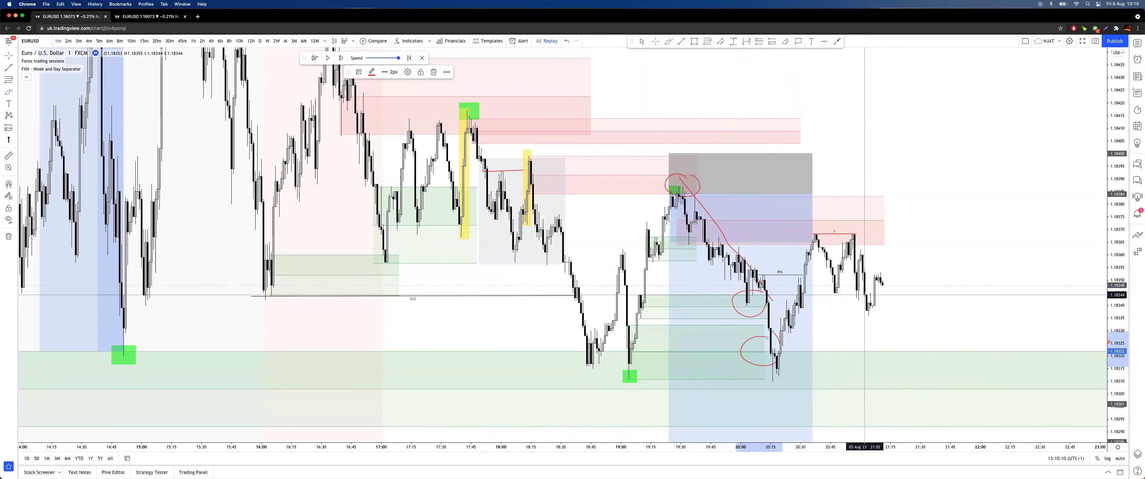
pyautogui.moveTo(694, 161)
pyautogui.mouseDown()
pyautogui.moveTo(671, 204)
pyautogui.moveTo(694, 161)
pyautogui.mouseUp()
pyautogui.press('super+z')
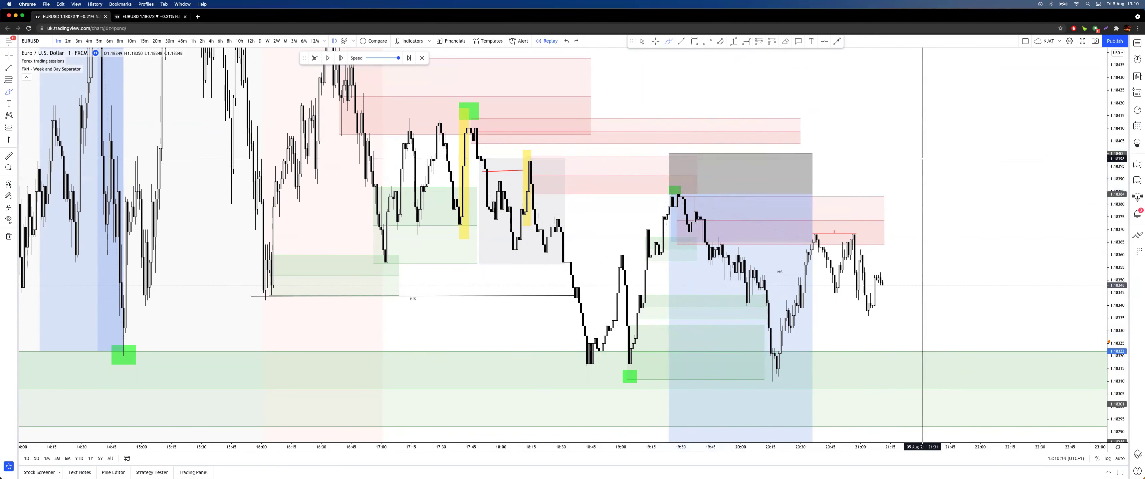
# Step: Circle the 20:15 low, link it to the lower green zone with a horizontal stroke, and undo both strokes
pyautogui.moveTo(791, 333)
pyautogui.mouseDown()
pyautogui.moveTo(761, 345)
pyautogui.moveTo(782, 367)
pyautogui.moveTo(792, 340)
pyautogui.mouseUp()
pyautogui.moveTo(634, 348); pyautogui.dragTo(802, 344)
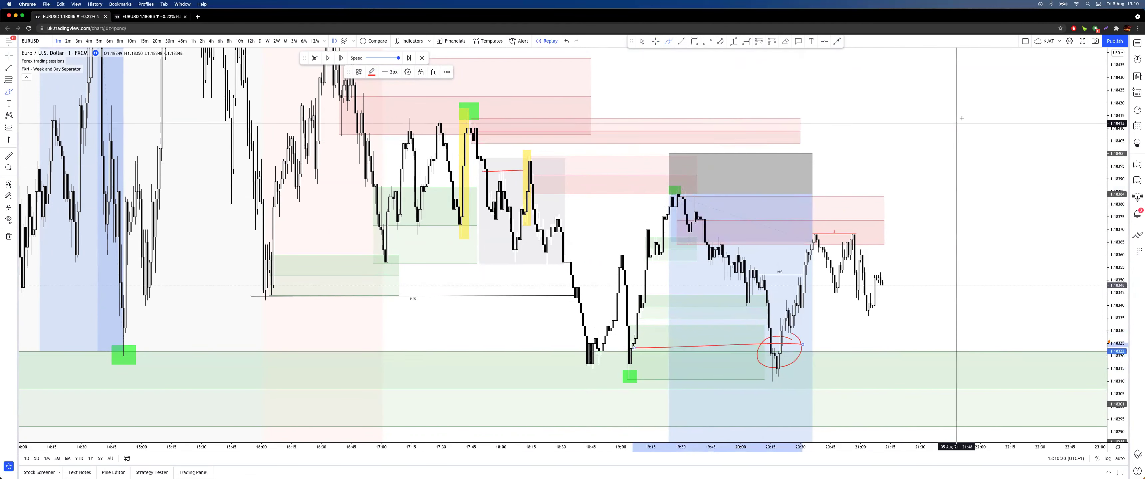
pyautogui.press('super+z')
pyautogui.press('super+z')
# Step: Circle the 19:30 high and brush a path from the 19:00 zone across to the 20:15 low and steeply upward beyond that high
pyautogui.moveTo(697, 179); pyautogui.dragTo(687, 173)
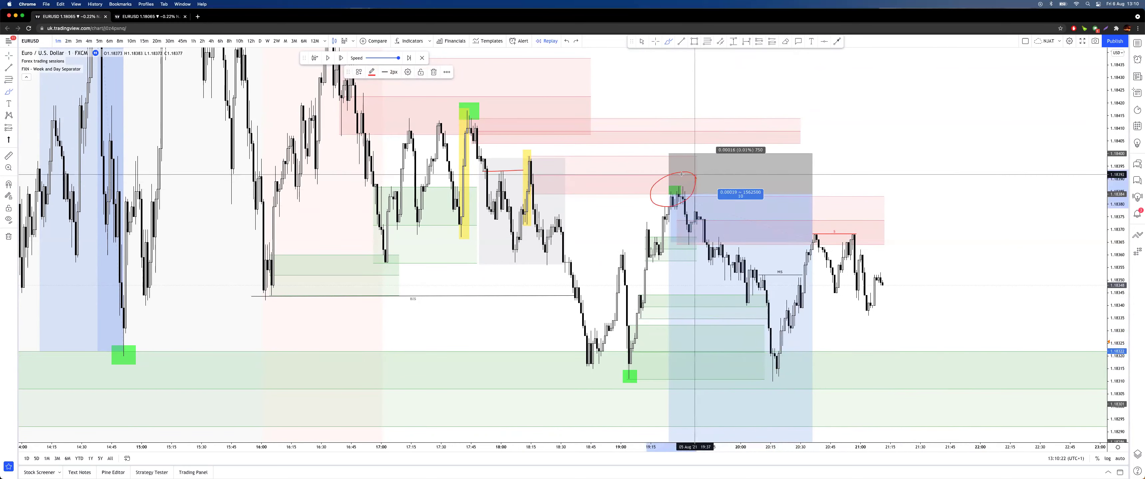
pyautogui.moveTo(626, 345)
pyautogui.mouseDown()
pyautogui.moveTo(787, 355)
pyautogui.moveTo(875, 82)
pyautogui.mouseUp()
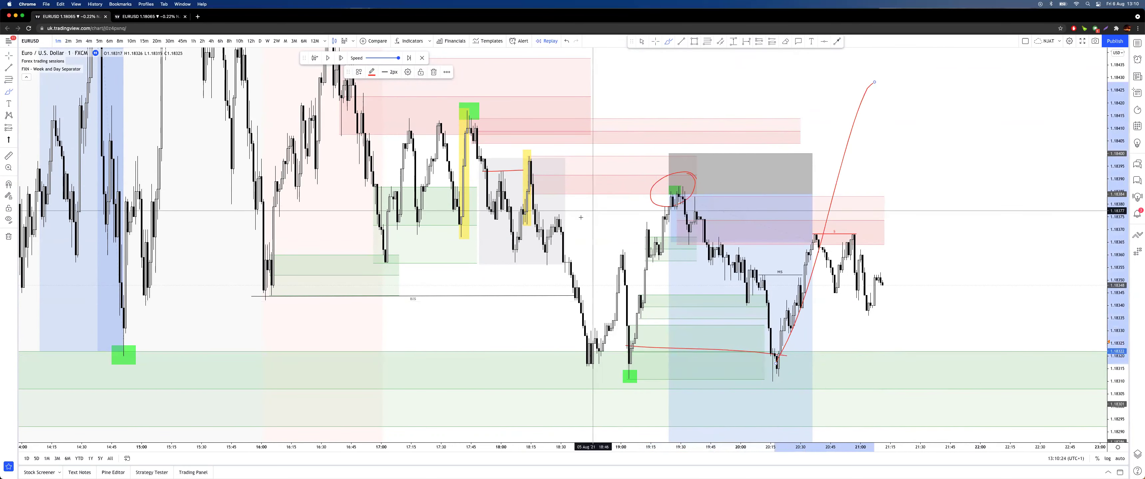
# Step: Undo the circle around the 19:30 high and the brush strokes running through the 20:15 low
pyautogui.press('super+z')
pyautogui.press('super+z')
pyautogui.press('super+z')
pyautogui.press('Escape')
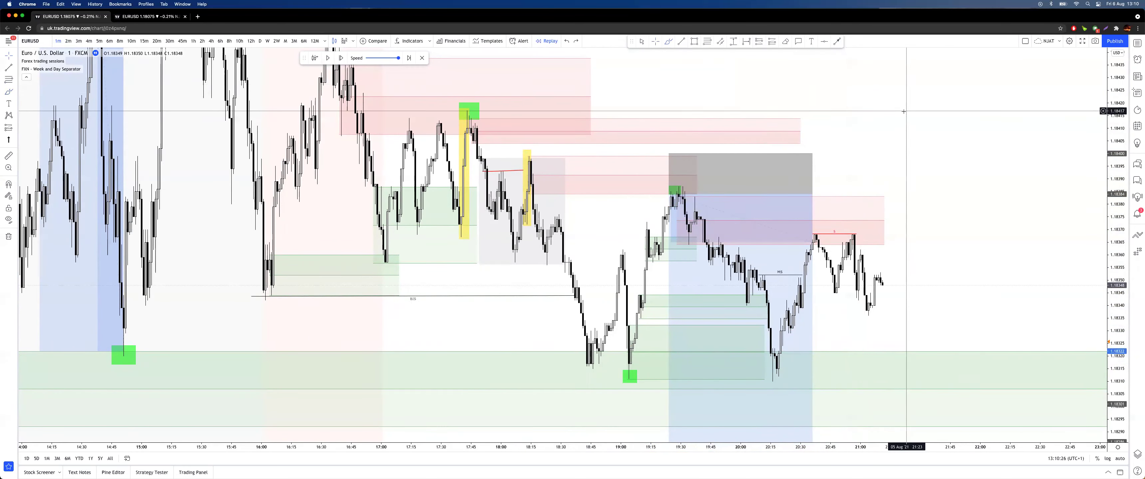
# Step: Try the 3-minute and 2-minute intervals, settle on 6 minutes, and bring the latest candles into view
pyautogui.moveTo(899, 111); pyautogui.dragTo(870, 118)
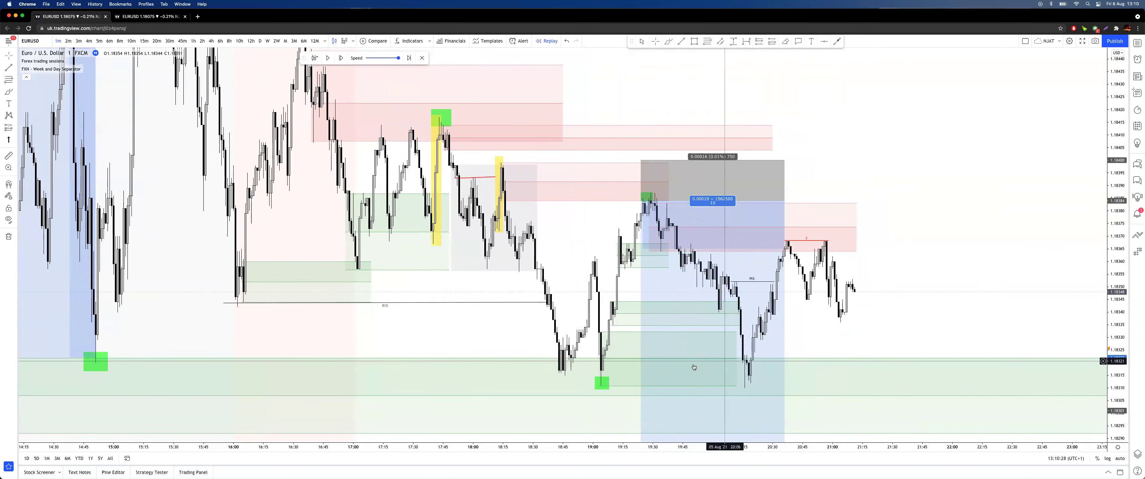
pyautogui.scroll(-1, 805, 198)
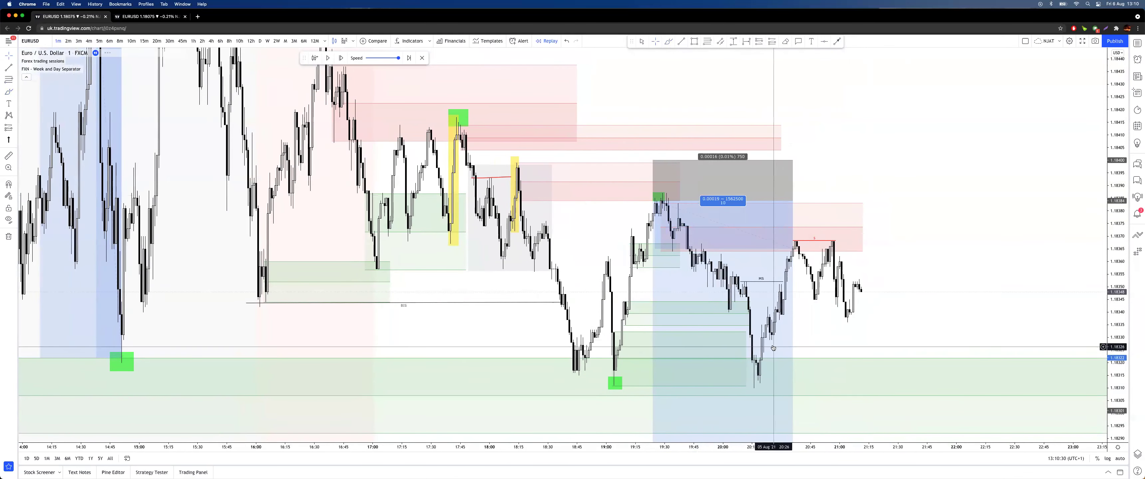
pyautogui.moveTo(906, 147); pyautogui.dragTo(827, 162)
pyautogui.moveTo(903, 183); pyautogui.dragTo(896, 158)
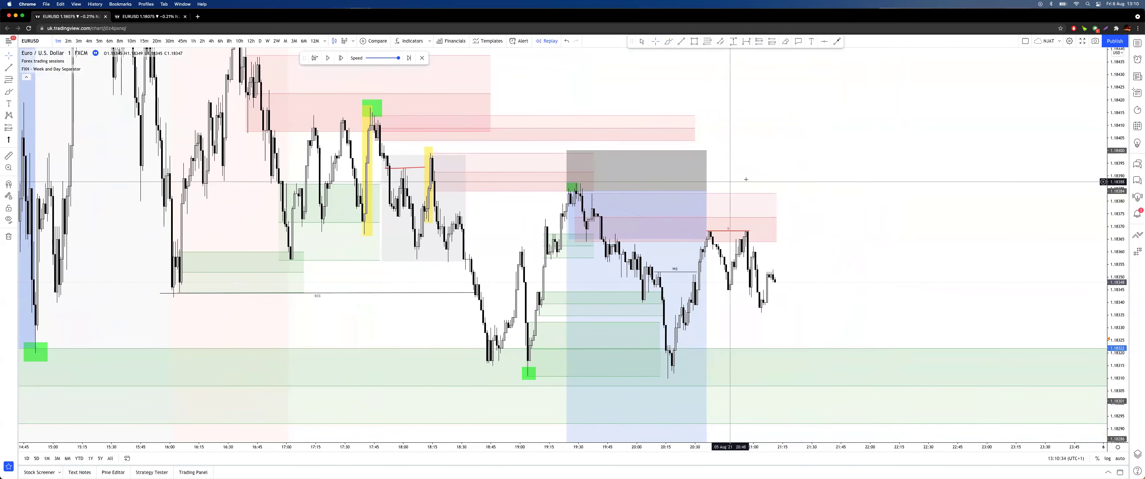
pyautogui.scroll(-4, 762, 177)
pyautogui.moveTo(1050, 172); pyautogui.dragTo(1009, 170)
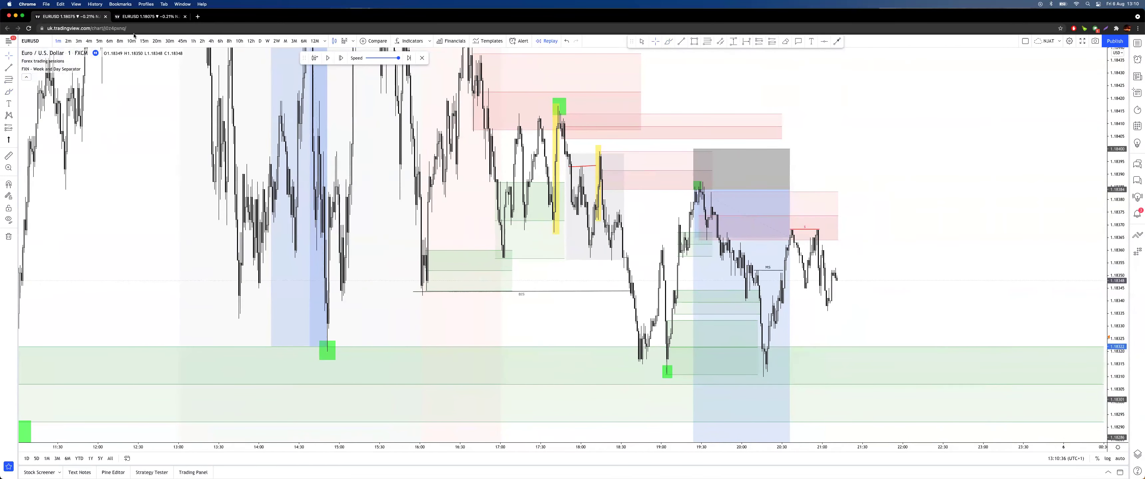
pyautogui.click(78, 40)
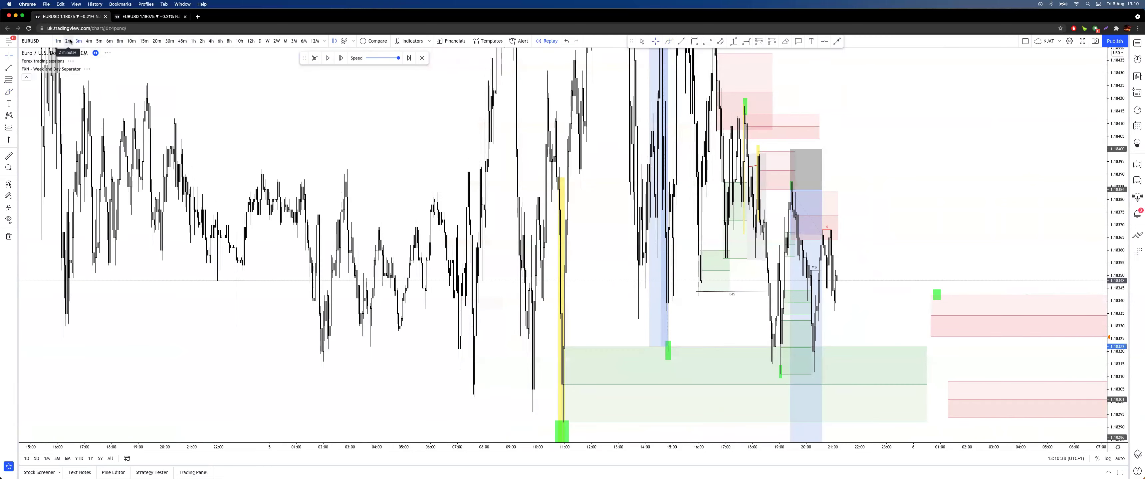
pyautogui.click(69, 41)
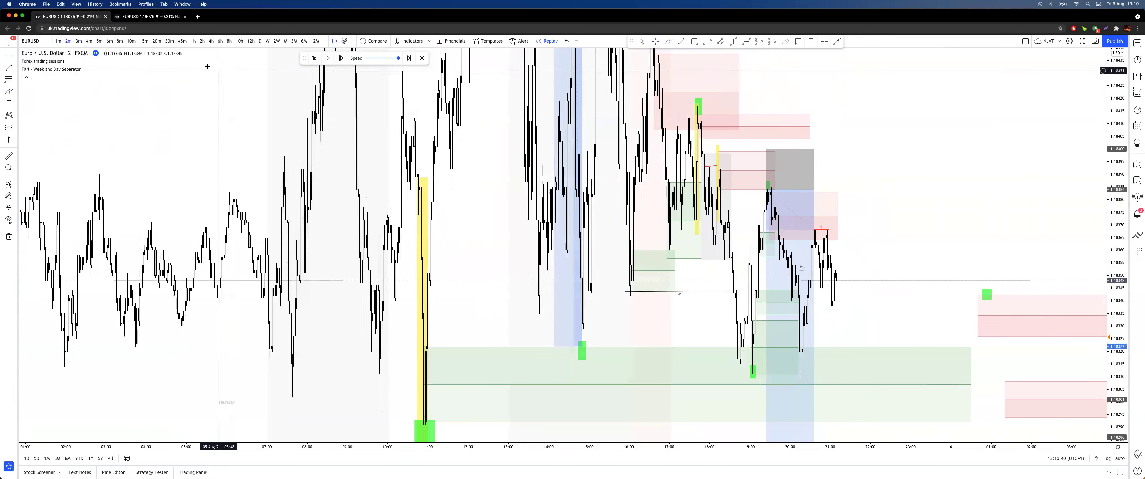
pyautogui.click(109, 41)
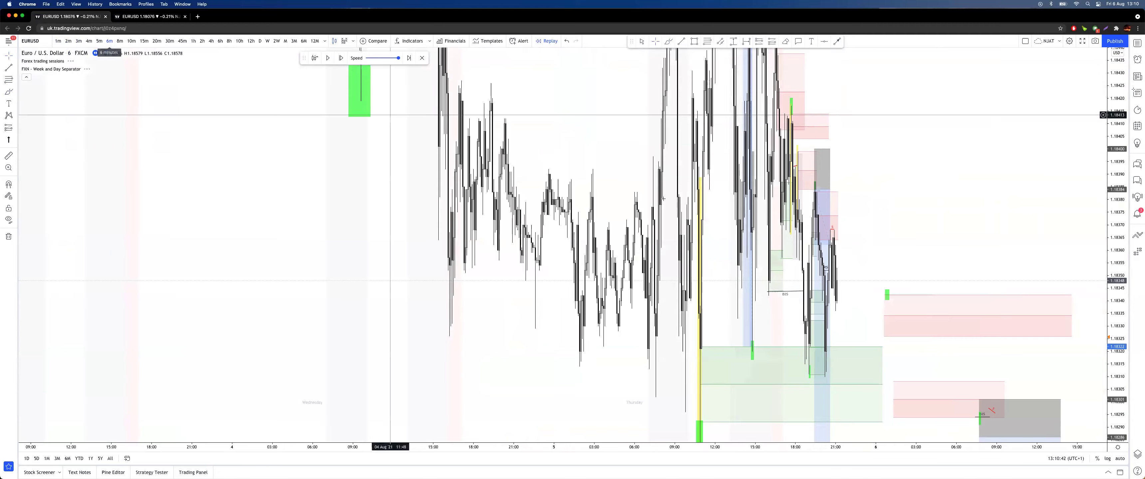
pyautogui.scroll(5, 578, 152)
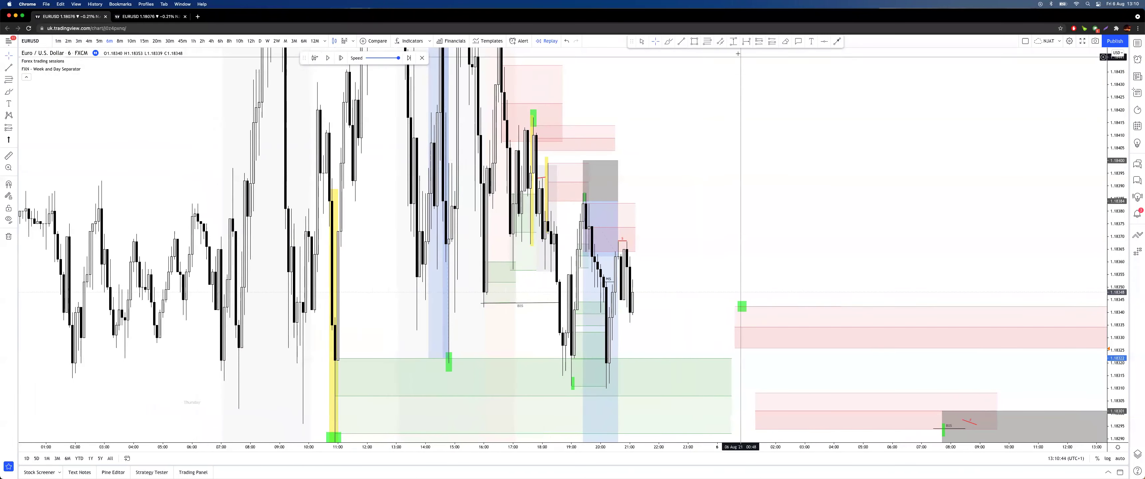
# Step: Circle the 19:30 high, brush the decline beneath it and a level across the 19:00 low, and undo the latest strokes
pyautogui.moveTo(599, 206)
pyautogui.mouseDown()
pyautogui.moveTo(576, 250)
pyautogui.moveTo(595, 196)
pyautogui.moveTo(615, 403)
pyautogui.mouseUp()
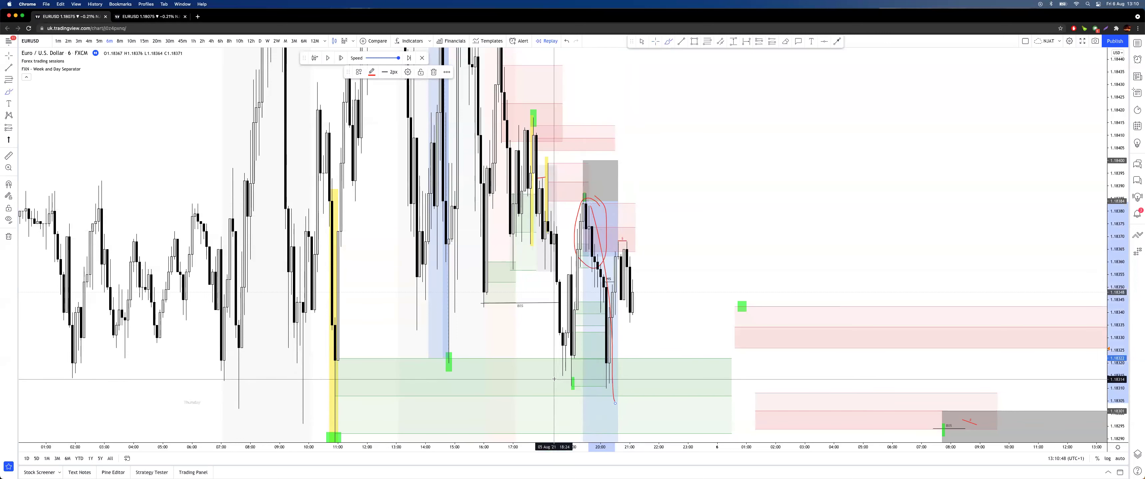
pyautogui.moveTo(554, 379); pyautogui.dragTo(619, 382)
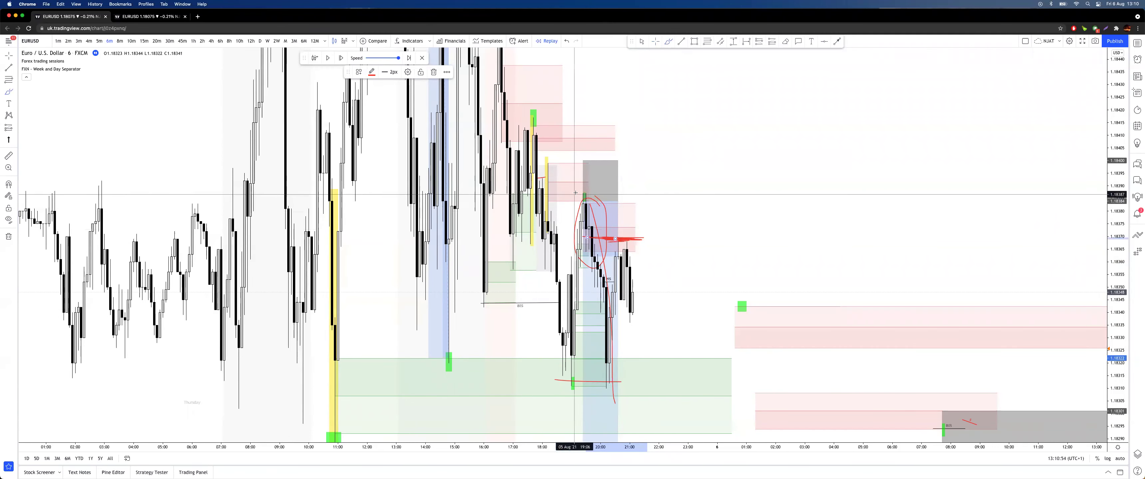
pyautogui.press('super+z')
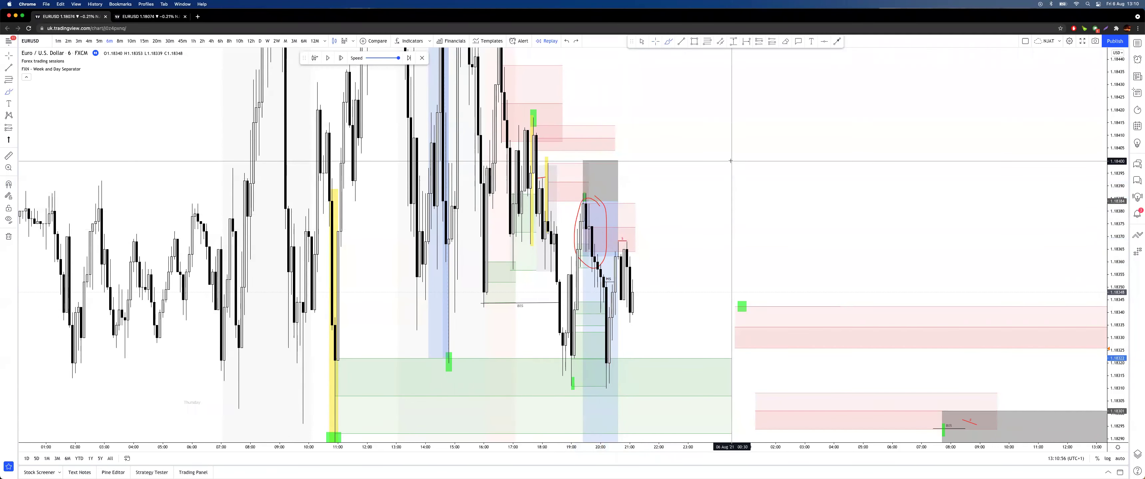
# Step: Brush a level from the 19:30 high, circle the pullback near 20:30 with a path from it, and undo the strokes
pyautogui.press('super+y')
pyautogui.moveTo(592, 205); pyautogui.dragTo(647, 204)
pyautogui.moveTo(612, 245)
pyautogui.mouseDown()
pyautogui.moveTo(659, 245)
pyautogui.moveTo(731, 440)
pyautogui.mouseUp()
pyautogui.press('super+z')
pyautogui.press('super+z')
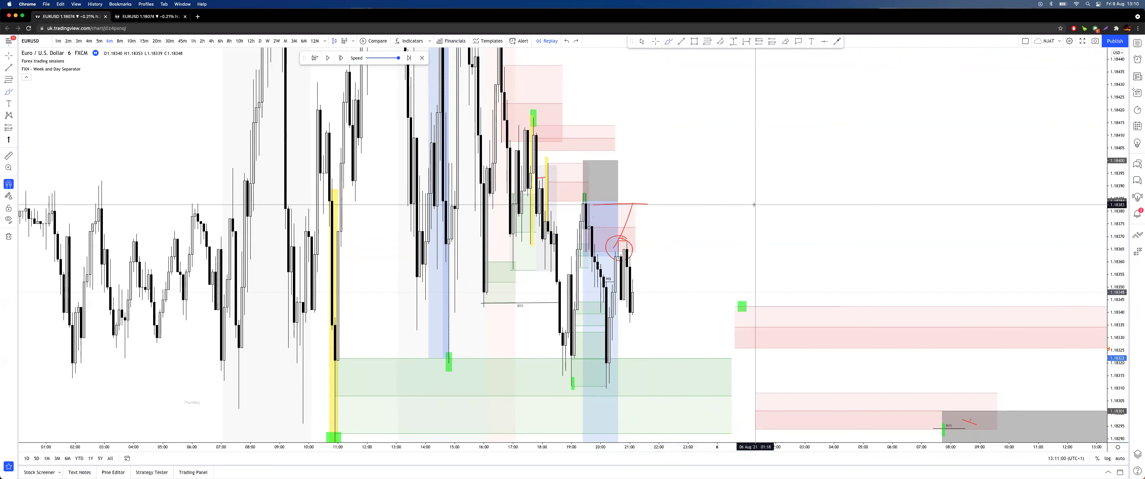
pyautogui.press('Escape')
# Step: Exit chart replay mode and confirm leaving it
pyautogui.moveTo(741, 136); pyautogui.dragTo(787, 133)
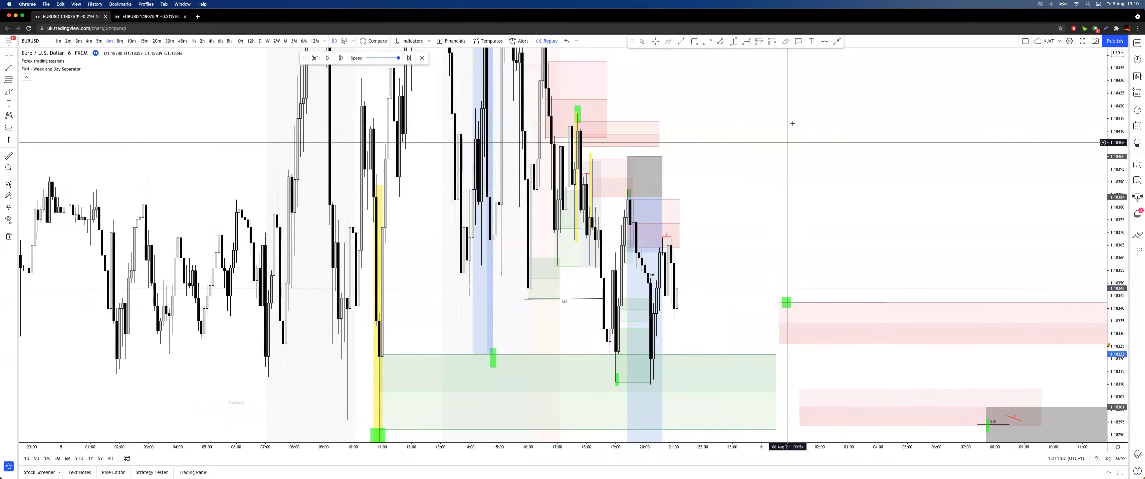
pyautogui.click(422, 59)
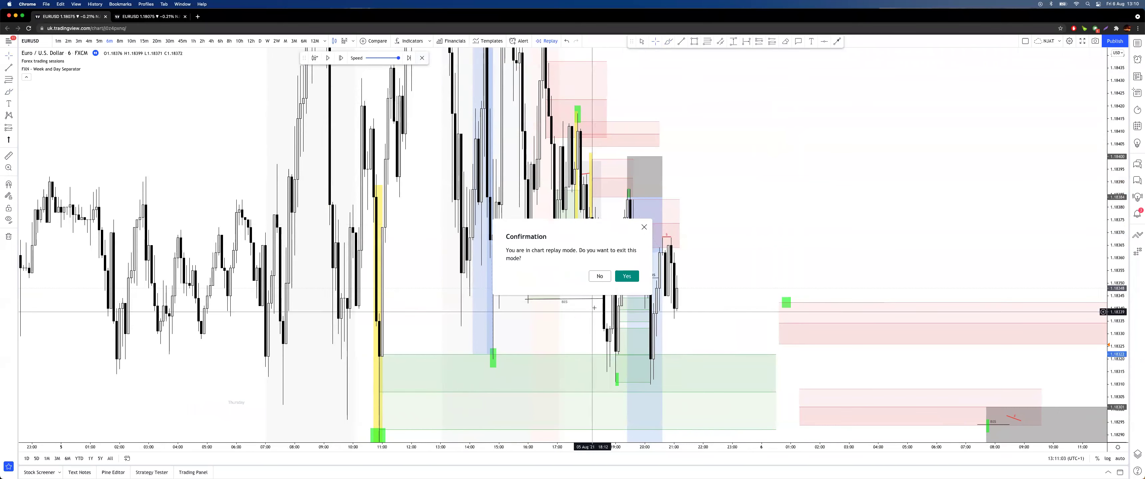
pyautogui.click(626, 276)
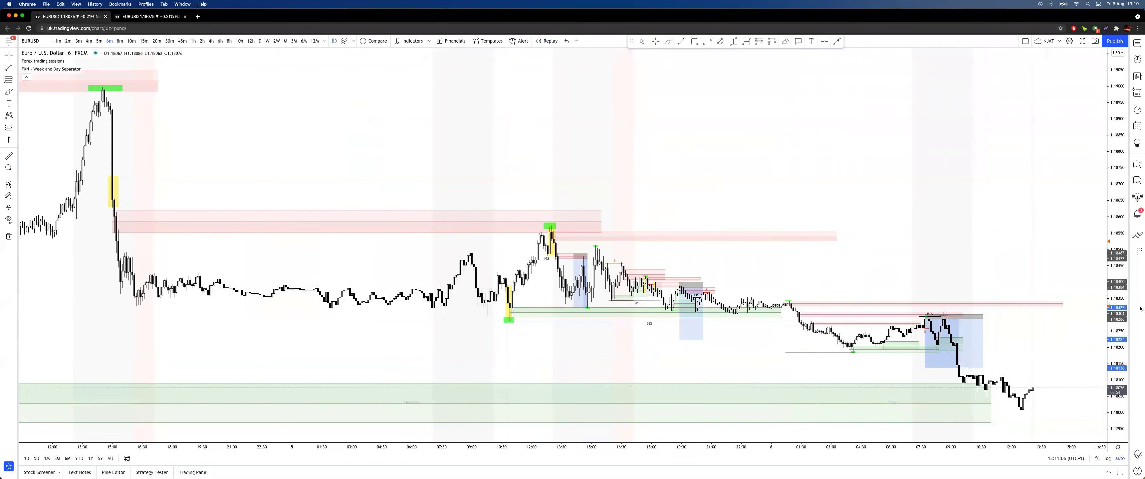
# Step: Brush marks near the 10:30 low and the swing high above it, add a stroke across the following decline, and undo them
pyautogui.moveTo(1124, 296); pyautogui.dragTo(1124, 49)
pyautogui.moveTo(766, 162); pyautogui.dragTo(836, 67)
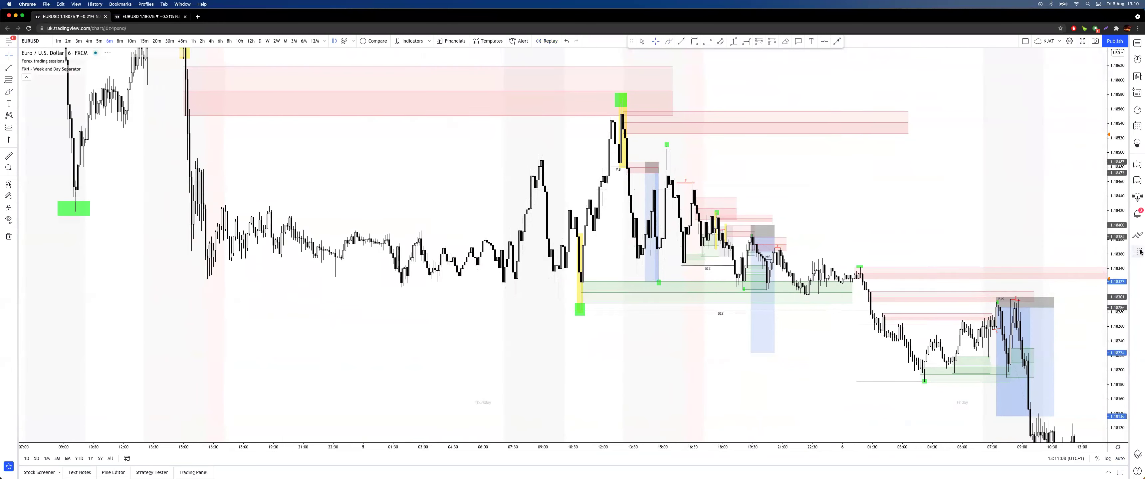
pyautogui.moveTo(1120, 254); pyautogui.dragTo(1119, 189)
pyautogui.moveTo(925, 192); pyautogui.dragTo(877, 207)
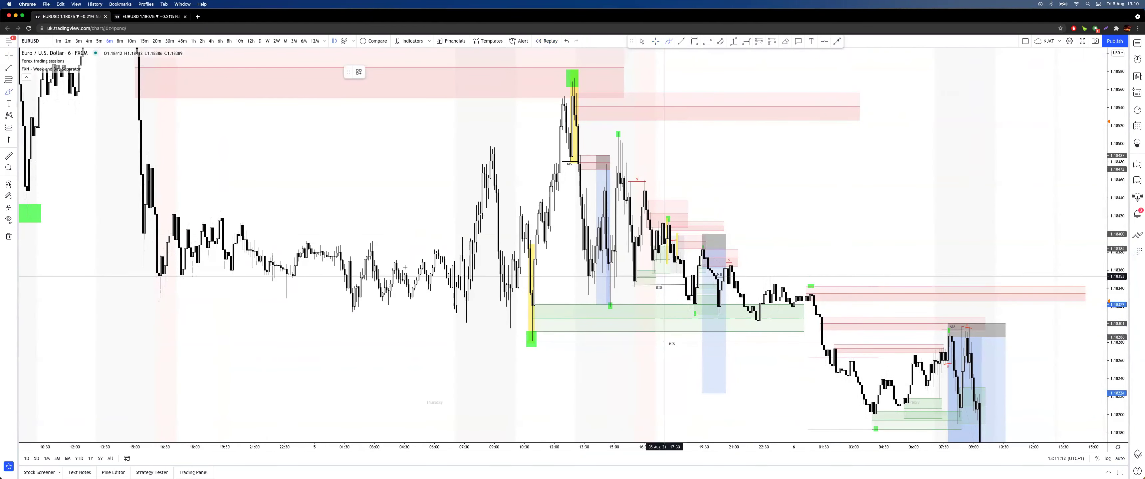
pyautogui.moveTo(132, 81)
pyautogui.mouseDown()
pyautogui.moveTo(767, 115)
pyautogui.moveTo(900, 358)
pyautogui.moveTo(107, 350)
pyautogui.moveTo(178, 109)
pyautogui.mouseUp()
pyautogui.hotkey('ctrl', 'z')
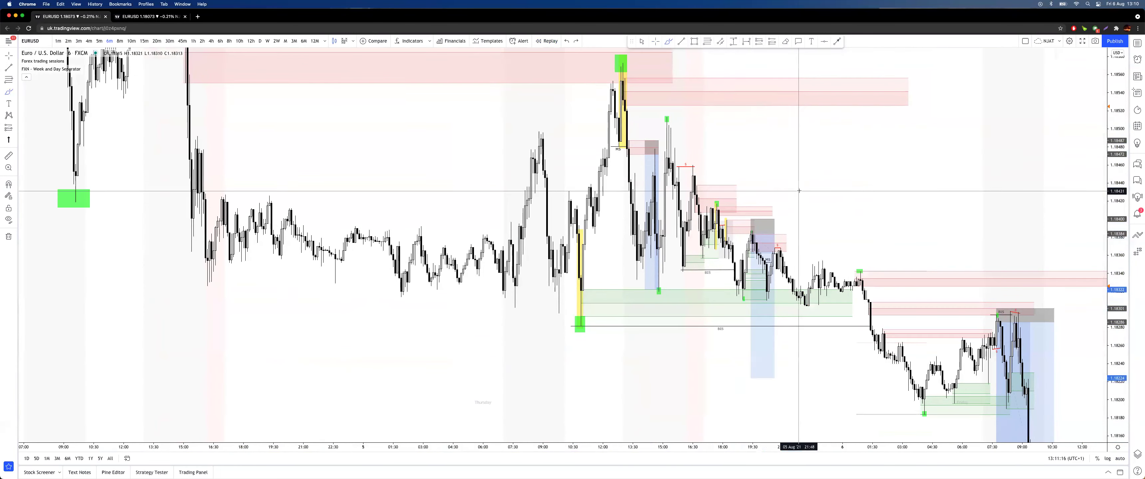
pyautogui.moveTo(603, 312); pyautogui.dragTo(584, 306)
pyautogui.moveTo(632, 59)
pyautogui.mouseDown()
pyautogui.moveTo(621, 57)
pyautogui.moveTo(637, 64)
pyautogui.mouseUp()
pyautogui.moveTo(599, 269)
pyautogui.mouseDown()
pyautogui.moveTo(799, 255)
pyautogui.moveTo(907, 89)
pyautogui.mouseUp()
pyautogui.press('super+z')
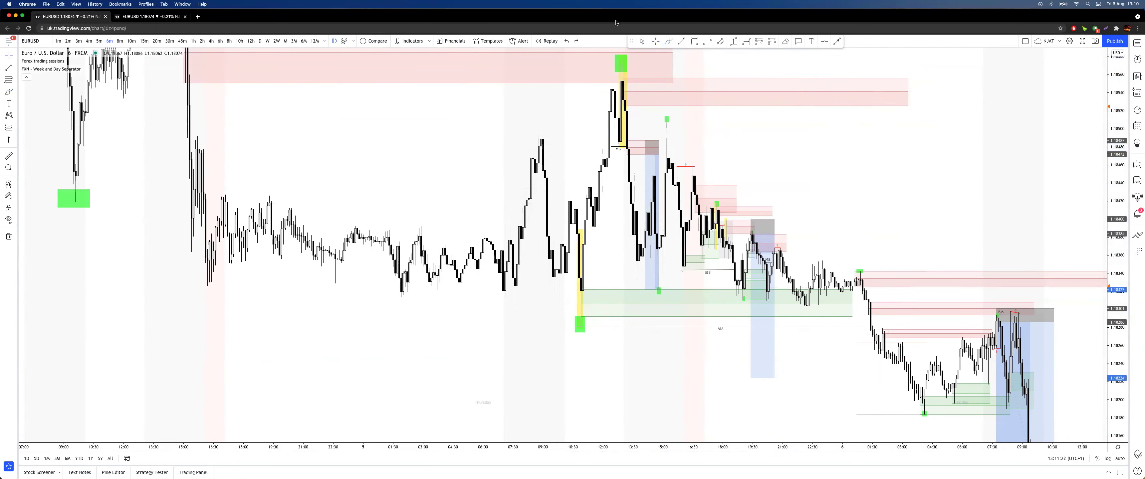
# Step: Circle the 10:30 low, brush along its green zone to the circled evening lows, and add a vertical stroke before midnight
pyautogui.moveTo(958, 231); pyautogui.dragTo(924, 233)
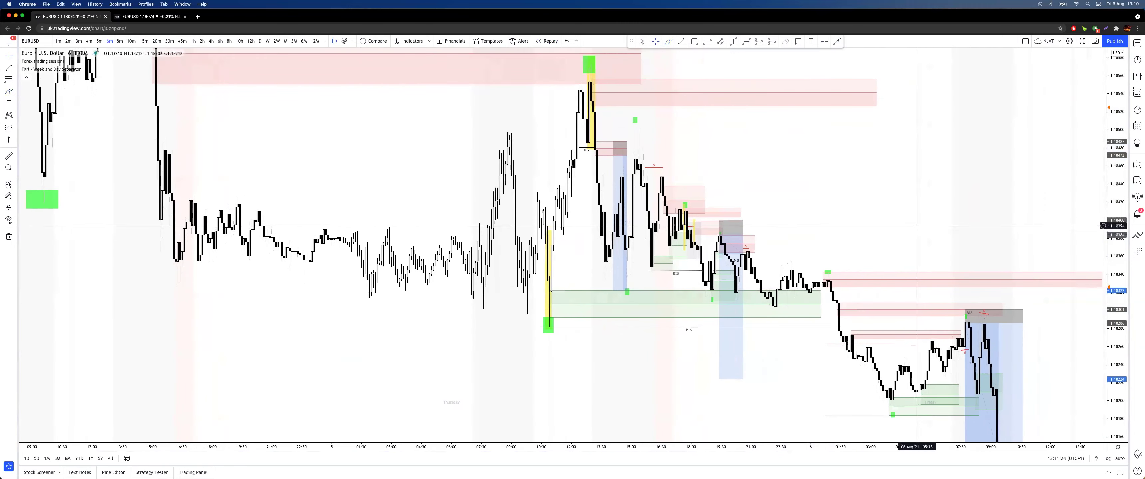
pyautogui.moveTo(825, 210); pyautogui.dragTo(777, 219)
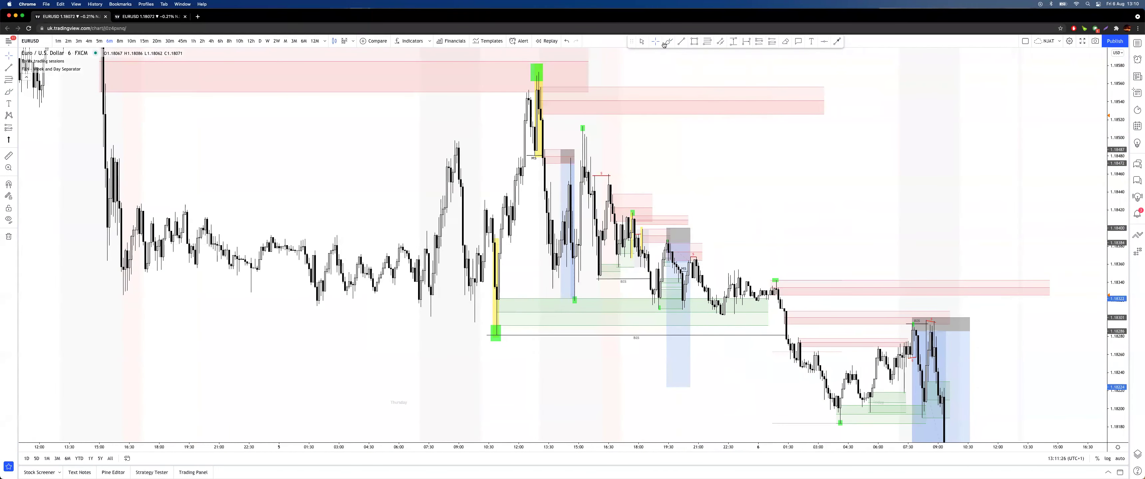
pyautogui.moveTo(485, 297)
pyautogui.mouseDown()
pyautogui.moveTo(512, 322)
pyautogui.moveTo(495, 297)
pyautogui.moveTo(693, 296)
pyautogui.moveTo(725, 316)
pyautogui.moveTo(740, 295)
pyautogui.mouseUp()
pyautogui.moveTo(742, 225); pyautogui.dragTo(747, 350)
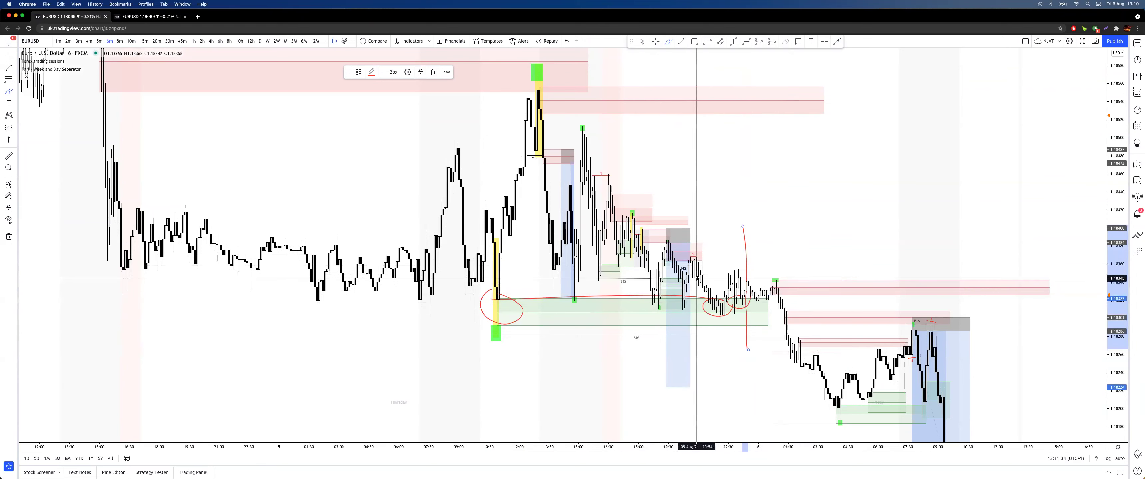
# Step: Circle the 19:30 high, brush the lower highs and green zone, and outline the overnight range between about 21:00 and 01:30
pyautogui.moveTo(689, 245)
pyautogui.mouseDown()
pyautogui.moveTo(667, 266)
pyautogui.moveTo(770, 269)
pyautogui.mouseUp()
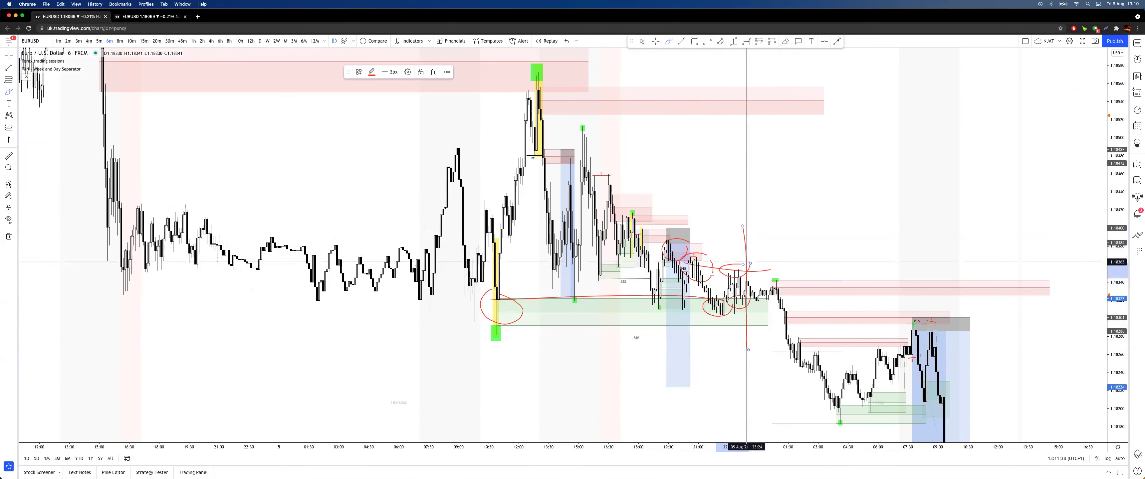
pyautogui.moveTo(499, 301); pyautogui.dragTo(772, 305)
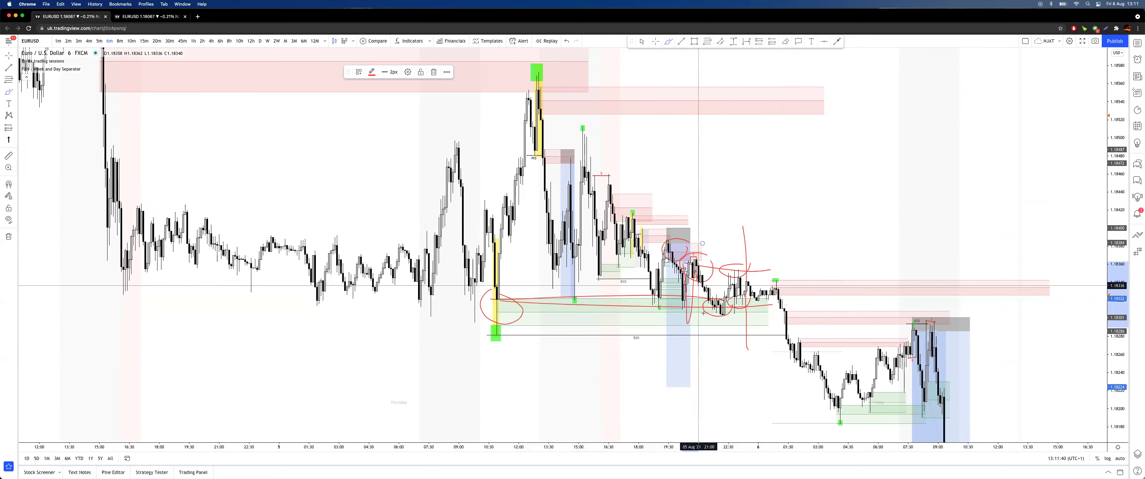
pyautogui.moveTo(734, 275)
pyautogui.mouseDown()
pyautogui.moveTo(765, 293)
pyautogui.moveTo(796, 266)
pyautogui.mouseUp()
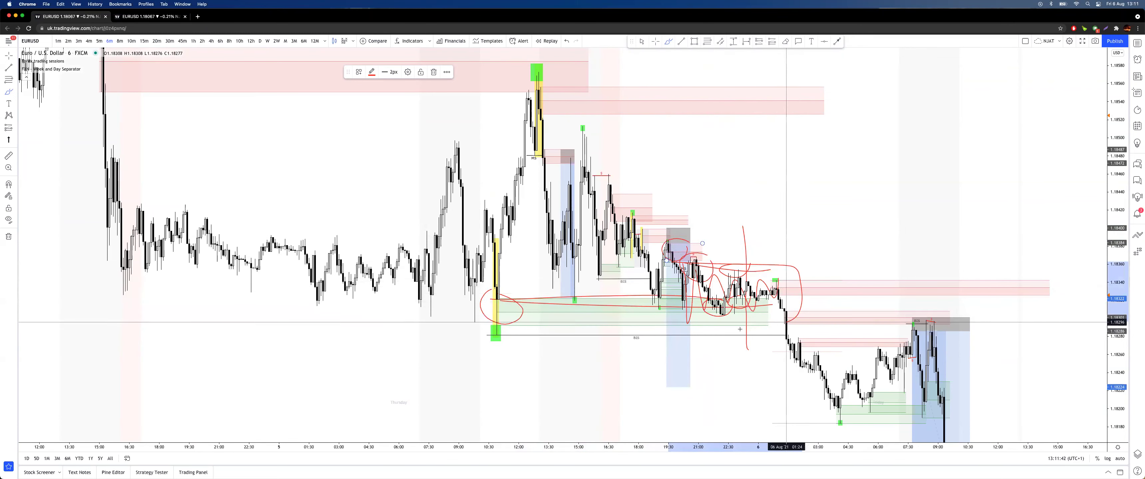
# Step: Brush through the green zone, trace the rise from the 10:30 low, and mark a level above the overnight range with a decline
pyautogui.moveTo(483, 307); pyautogui.dragTo(714, 311)
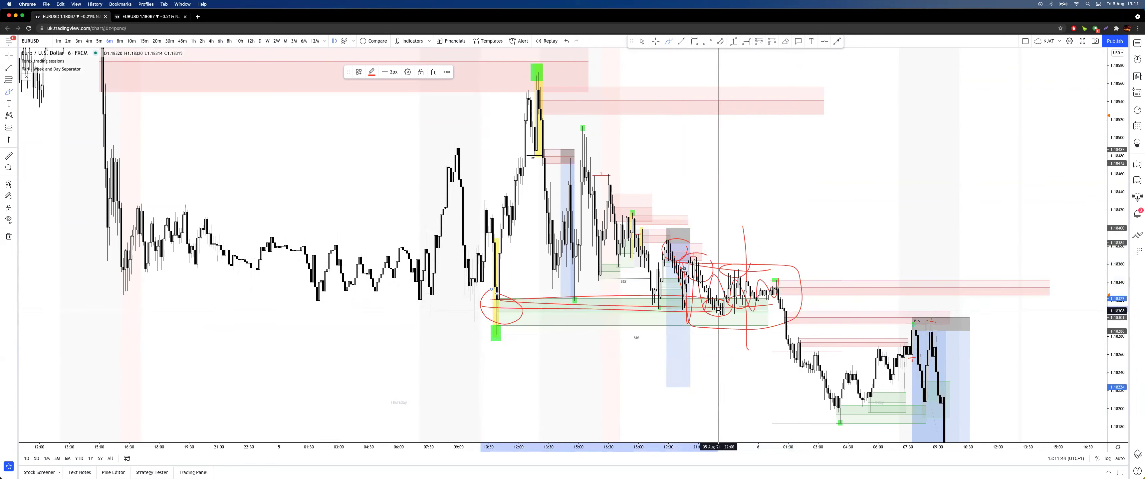
pyautogui.moveTo(500, 313); pyautogui.dragTo(533, 158)
pyautogui.moveTo(740, 259); pyautogui.dragTo(814, 260)
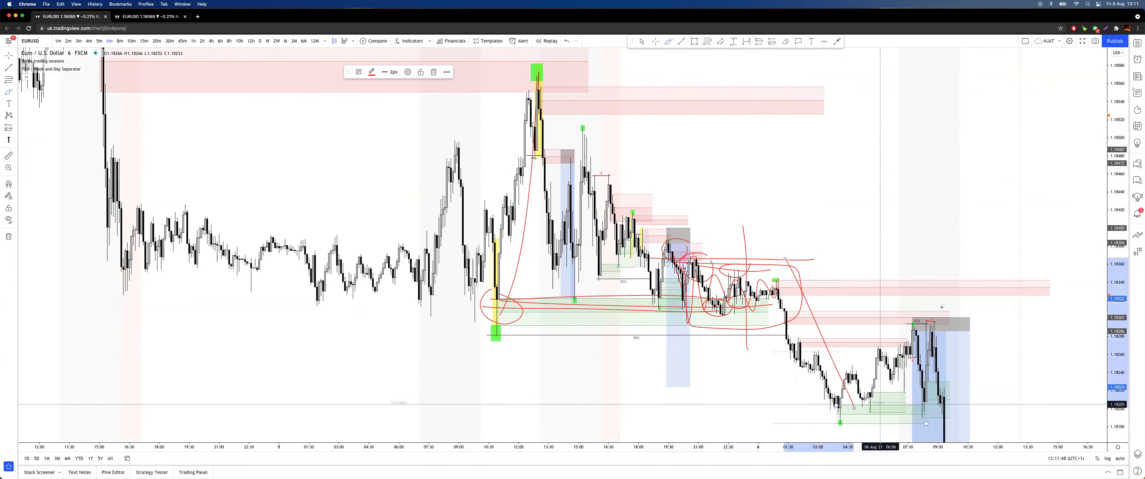
# Step: Undo all brush strokes around the 10:30 low, its green zone and the overnight range
pyautogui.press('super+z')
pyautogui.press('super+z')
pyautogui.press('super+z')
pyautogui.press('super+z')
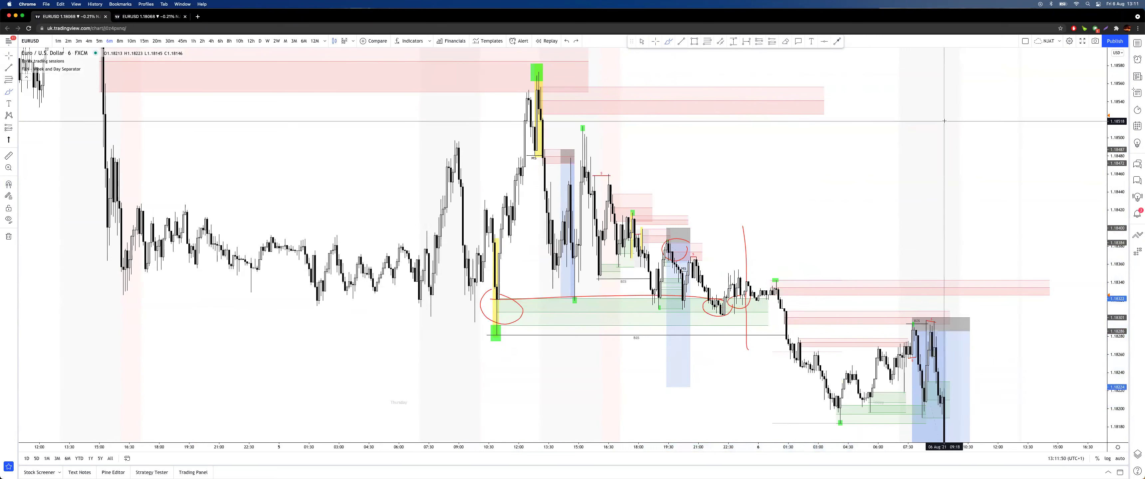
pyautogui.press('super+z')
pyautogui.press('super+z')
pyautogui.press('Escape')
# Step: Circle the 10:30 low, underline the structure level below the swing high, brush the 19:30 sell area, and undo these strokes
pyautogui.moveTo(813, 216)
pyautogui.mouseDown()
pyautogui.moveTo(729, 123)
pyautogui.moveTo(718, 85)
pyautogui.moveTo(795, 165)
pyautogui.mouseUp()
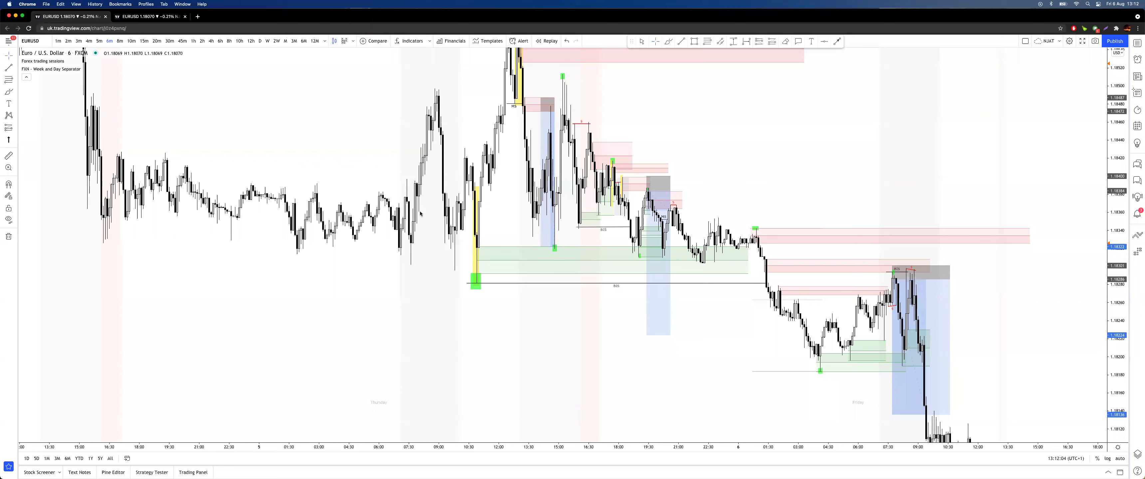
pyautogui.moveTo(876, 155); pyautogui.dragTo(728, 132)
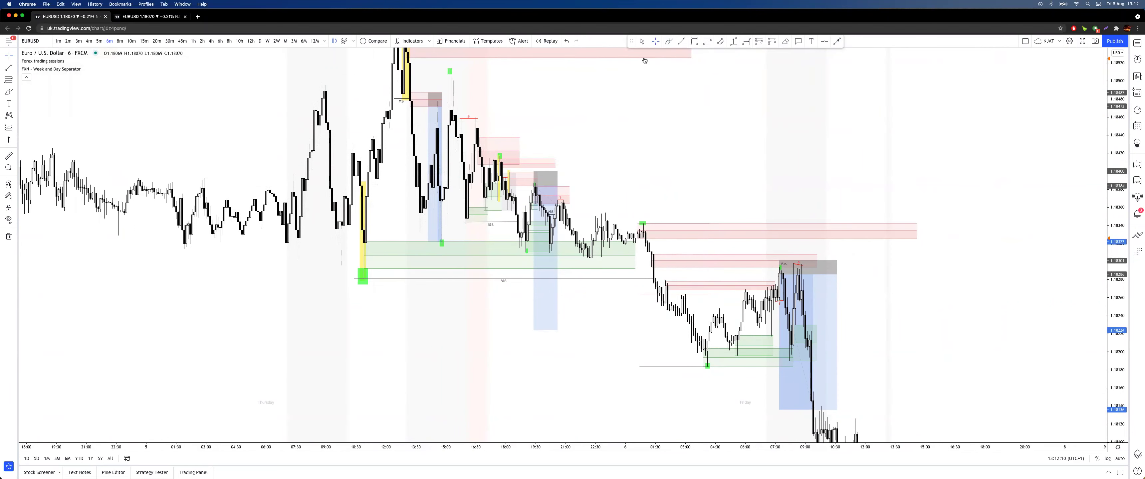
pyautogui.moveTo(380, 248); pyautogui.dragTo(390, 253)
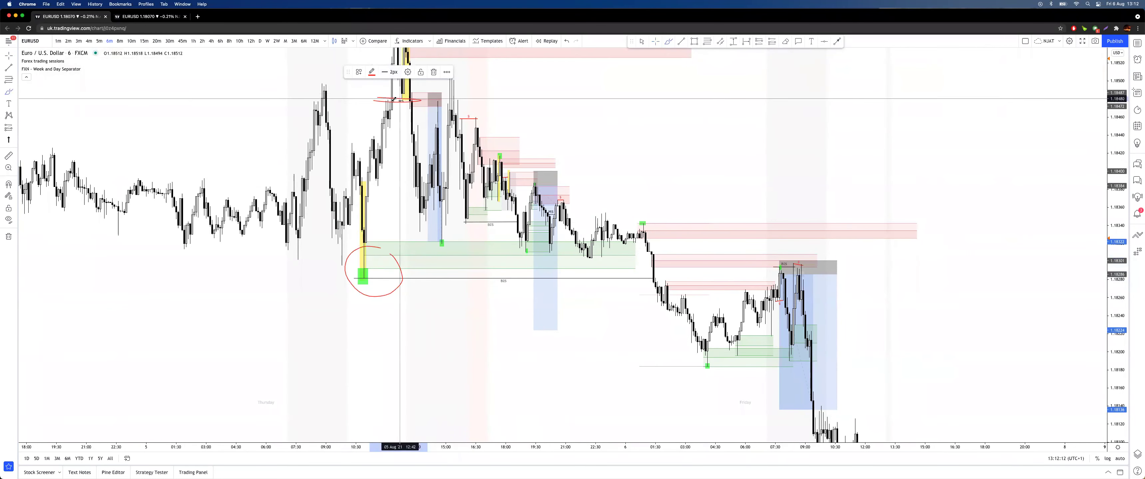
pyautogui.press('super+z')
pyautogui.moveTo(538, 174)
pyautogui.mouseDown()
pyautogui.moveTo(516, 187)
pyautogui.moveTo(614, 293)
pyautogui.mouseUp()
pyautogui.press('super+z')
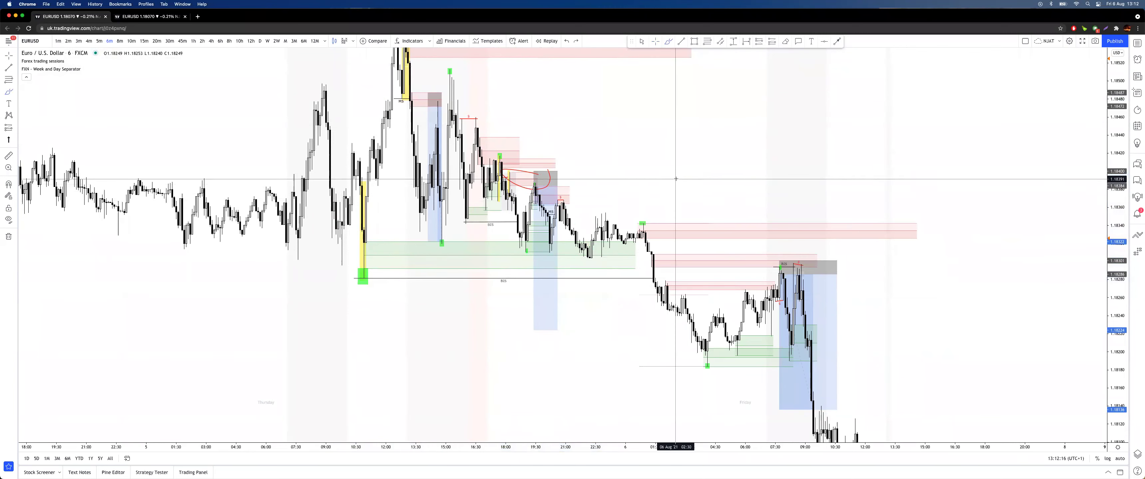
# Step: Brush two horizontal strokes beneath the long structure-break line under the green zone, undoing each one
pyautogui.moveTo(521, 330); pyautogui.dragTo(677, 327)
pyautogui.press('super+z')
pyautogui.moveTo(519, 323); pyautogui.dragTo(762, 318)
pyautogui.press('super+z')
pyautogui.press('Escape')
pyautogui.hscroll(3, 690, 131)
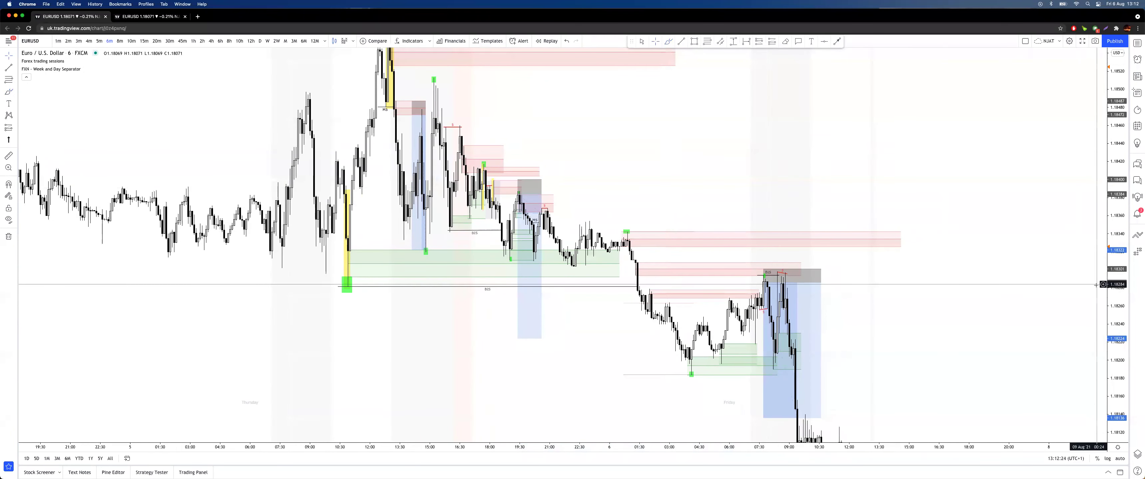
pyautogui.moveTo(1115, 304); pyautogui.dragTo(1114, 188)
pyautogui.moveTo(1031, 188); pyautogui.dragTo(1023, 174)
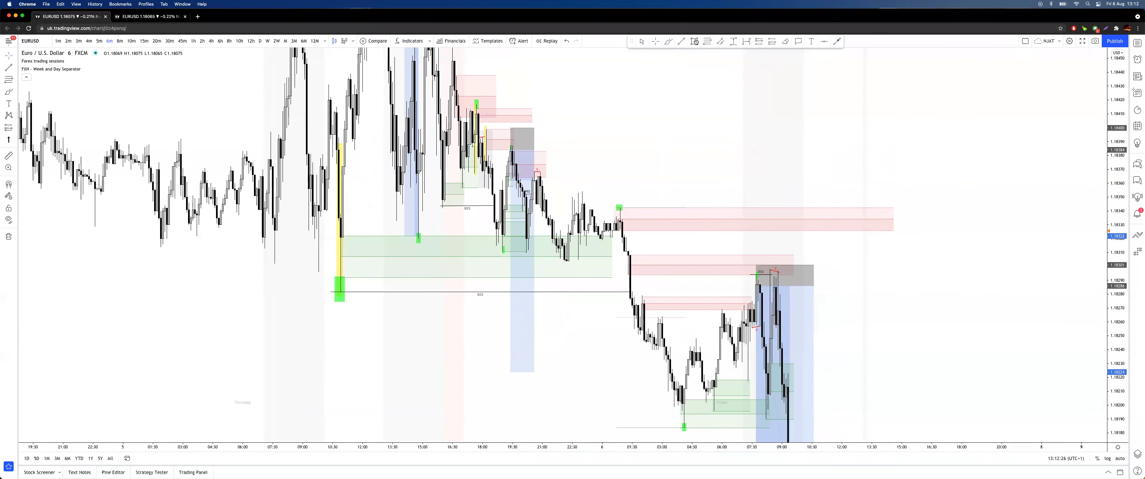
# Step: Draw a rectangle over the overnight range up to the 01:00 drop and apply the Sideways Range - BFI Order Stacking template
pyautogui.moveTo(530, 263); pyautogui.dragTo(634, 191)
pyautogui.click(358, 73)
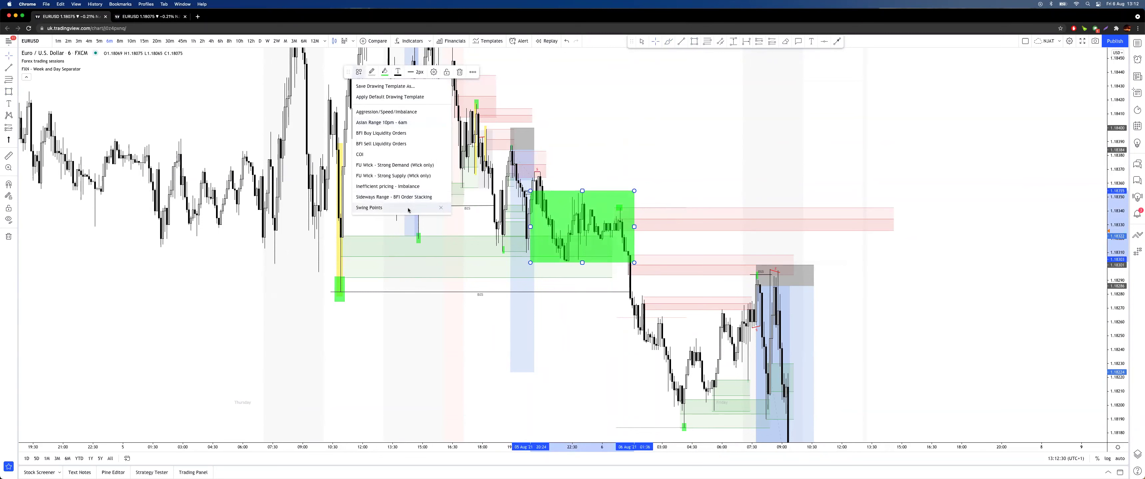
pyautogui.click(375, 191)
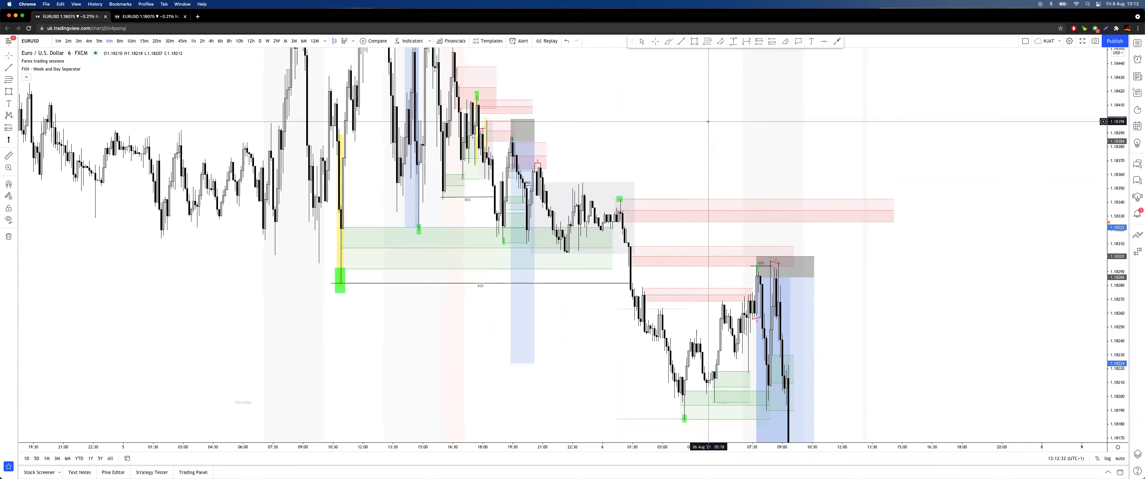
pyautogui.moveTo(772, 151); pyautogui.dragTo(765, 152)
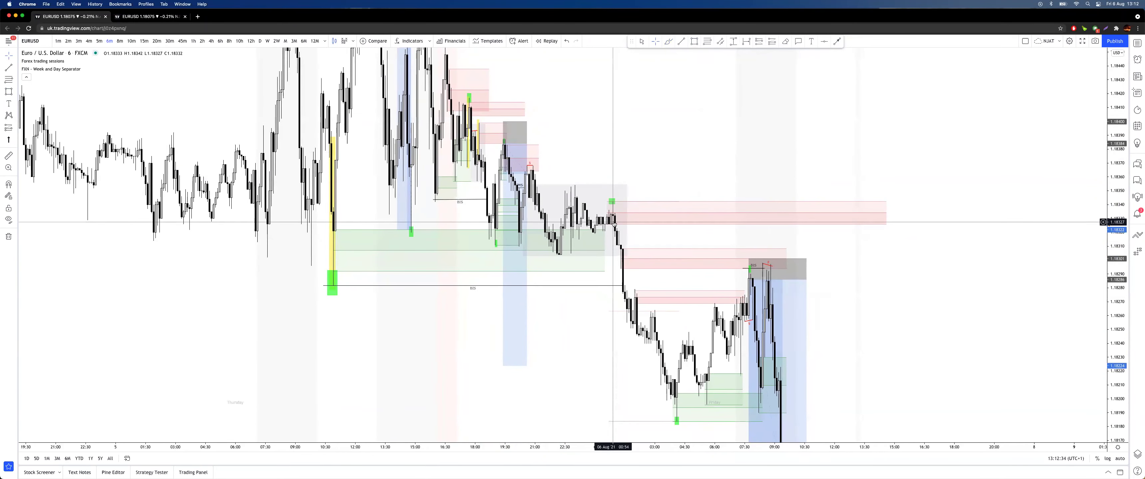
# Step: Switch the chart to the 5-minute timeframe, circle the swing high that starts the drop, and undo the circle
pyautogui.click(99, 41)
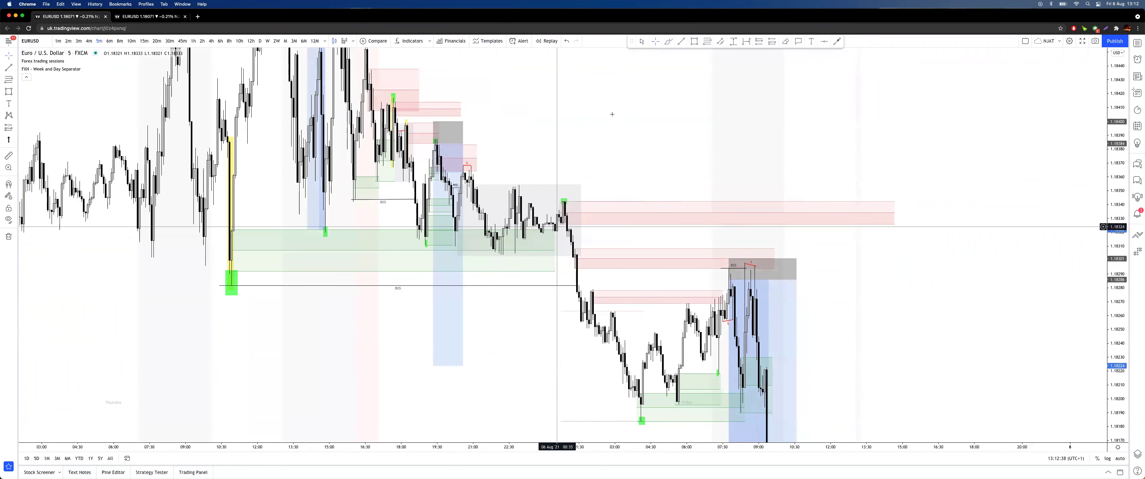
pyautogui.moveTo(578, 191)
pyautogui.mouseDown()
pyautogui.moveTo(566, 237)
pyautogui.moveTo(576, 181)
pyautogui.mouseUp()
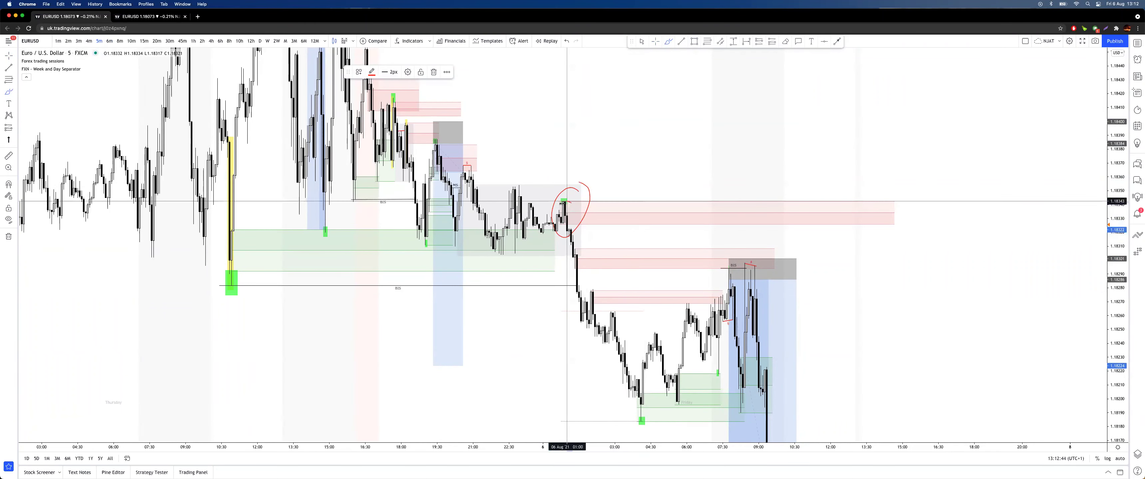
pyautogui.press('super+z')
pyautogui.press('super+y')
pyautogui.press('super+z')
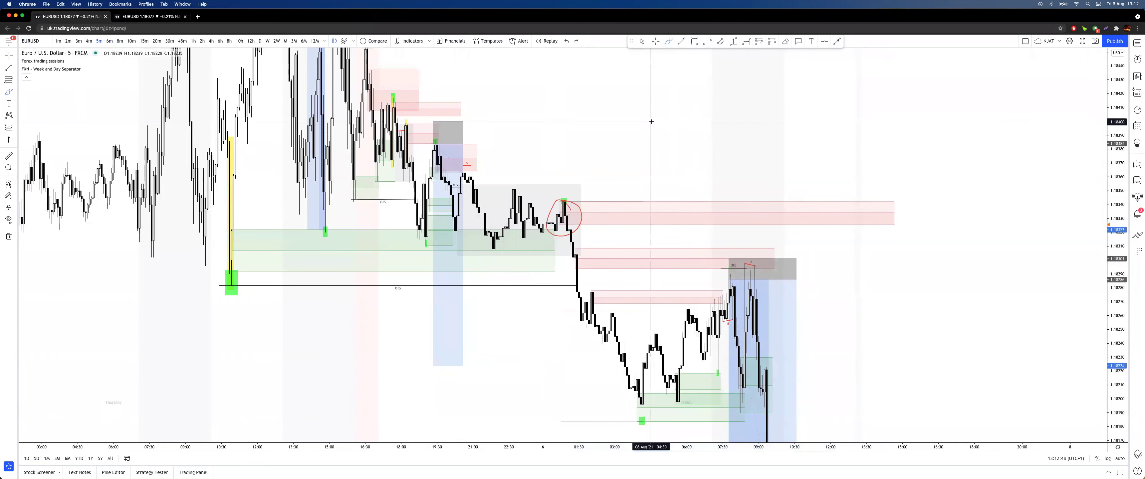
pyautogui.moveTo(650, 127); pyautogui.dragTo(602, 75)
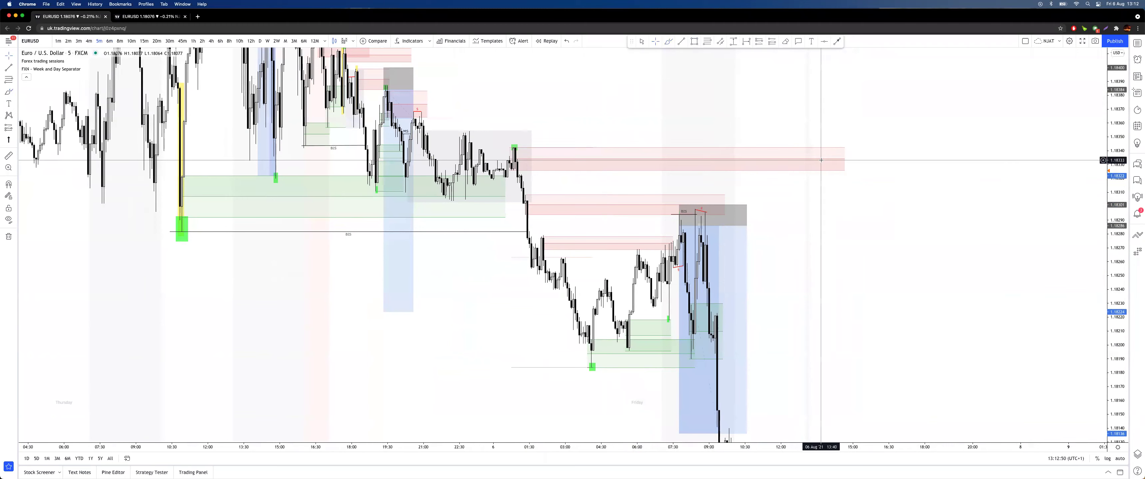
pyautogui.moveTo(836, 289); pyautogui.dragTo(819, 300)
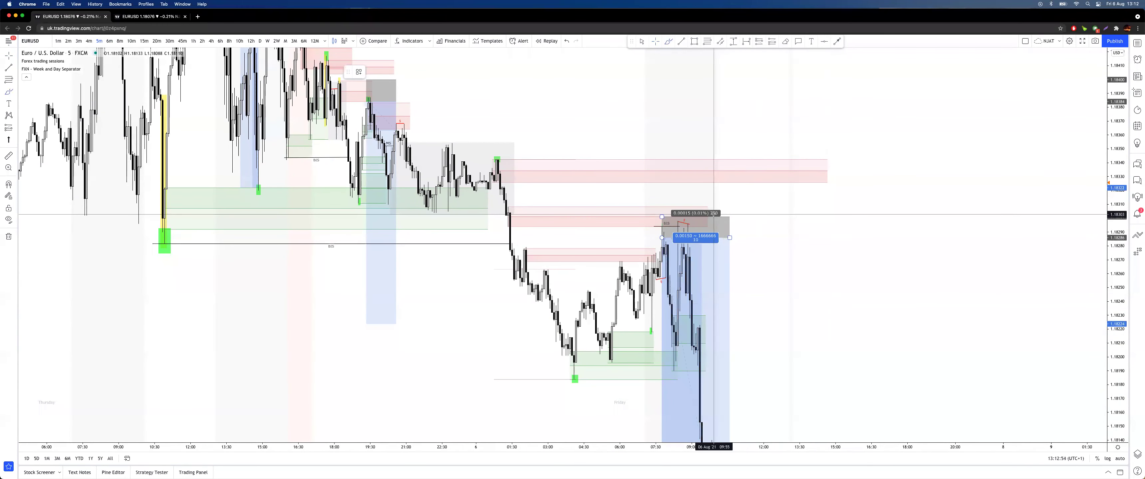
# Step: Brush around the grey morning sell area and along the red supply zone leading into it, and undo these strokes
pyautogui.moveTo(715, 212); pyautogui.dragTo(706, 204)
pyautogui.moveTo(552, 208); pyautogui.dragTo(784, 222)
pyautogui.moveTo(755, 155); pyautogui.dragTo(756, 195)
pyautogui.press('super+z')
pyautogui.press('super+z')
pyautogui.press('super+z')
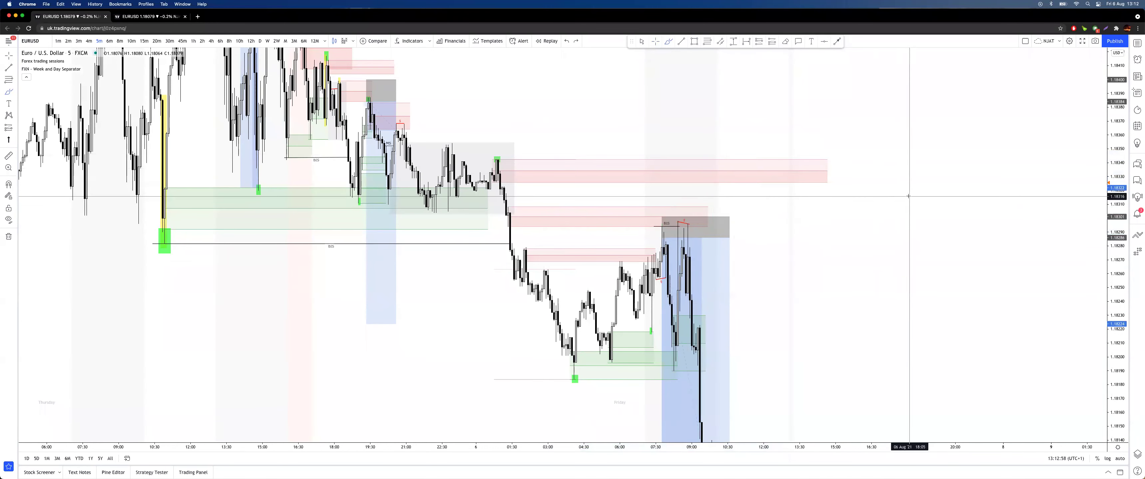
# Step: Circle the swing high at the end of the overnight range and the 04:00 low with the brush
pyautogui.moveTo(833, 303); pyautogui.dragTo(867, 299)
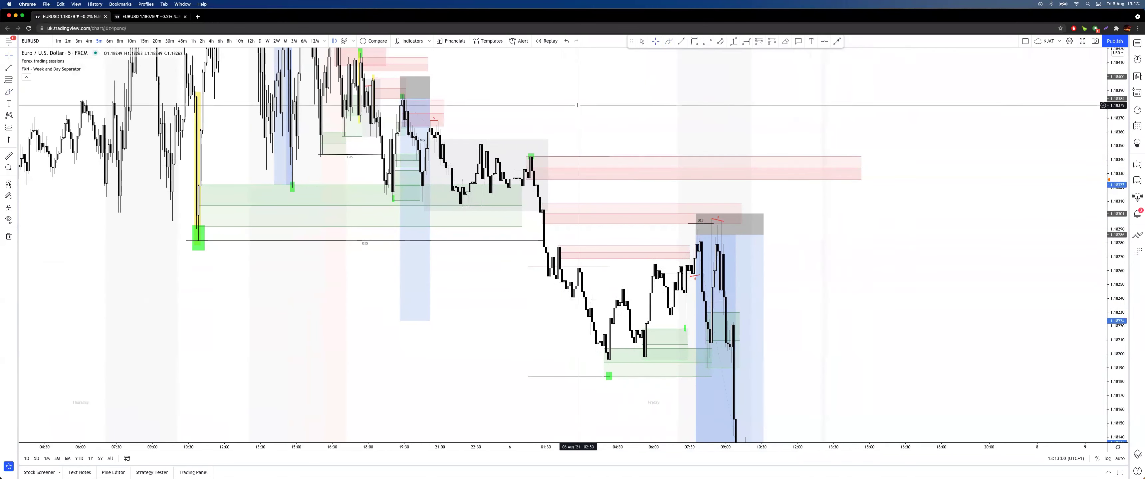
pyautogui.moveTo(589, 107); pyautogui.dragTo(644, 121)
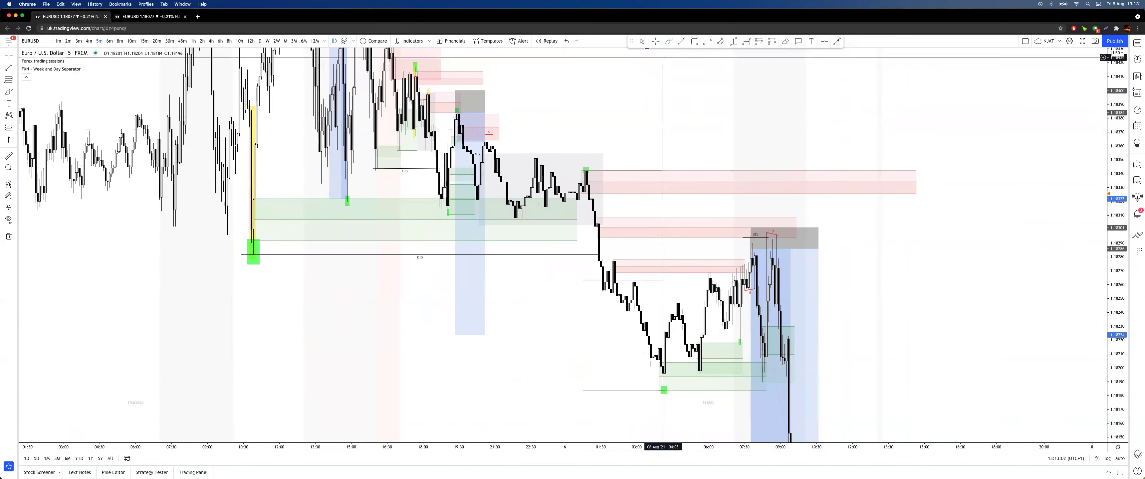
pyautogui.click(669, 42)
pyautogui.moveTo(609, 141); pyautogui.dragTo(602, 152)
pyautogui.moveTo(669, 370)
pyautogui.mouseDown()
pyautogui.moveTo(670, 409)
pyautogui.moveTo(685, 372)
pyautogui.mouseUp()
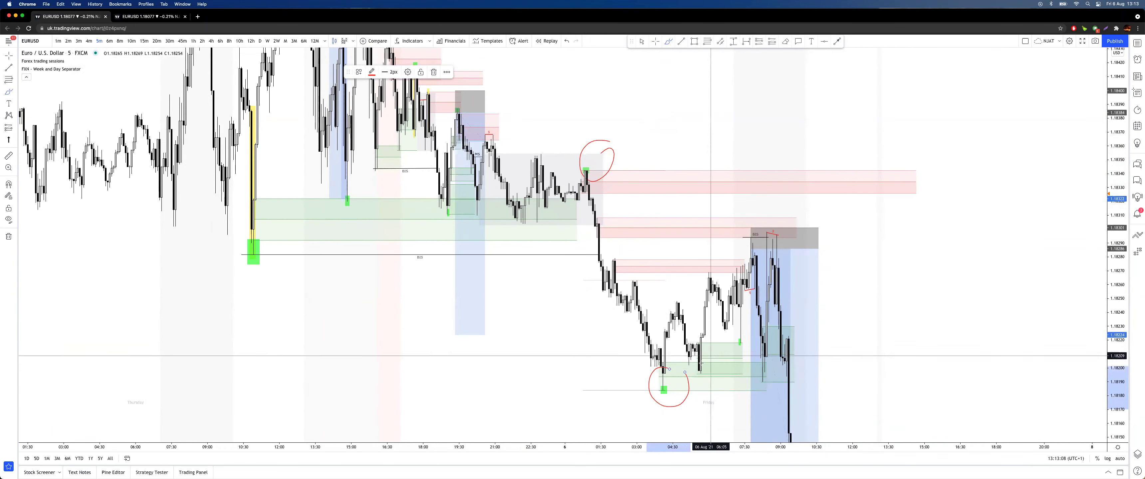
# Step: Trace the moves up from the 04:00 low, circle the higher low near 05:30, and undo the strokes around the lows
pyautogui.moveTo(655, 379)
pyautogui.mouseDown()
pyautogui.moveTo(670, 331)
pyautogui.moveTo(708, 368)
pyautogui.moveTo(665, 390)
pyautogui.moveTo(682, 304)
pyautogui.mouseUp()
pyautogui.moveTo(713, 377); pyautogui.dragTo(708, 391)
pyautogui.press('super+z')
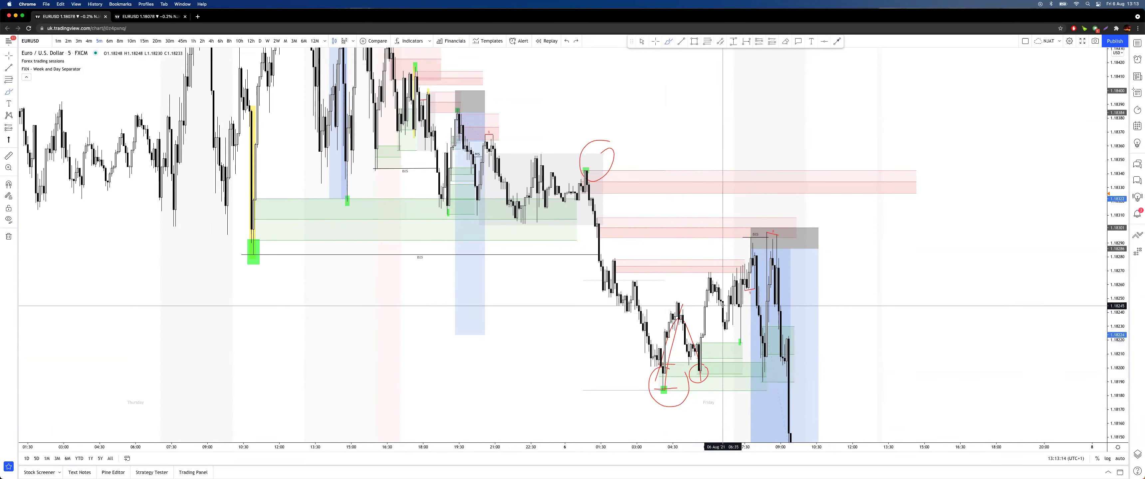
pyautogui.moveTo(702, 339)
pyautogui.mouseDown()
pyautogui.moveTo(683, 348)
pyautogui.moveTo(709, 362)
pyautogui.moveTo(706, 383)
pyautogui.moveTo(724, 281)
pyautogui.moveTo(742, 342)
pyautogui.moveTo(761, 256)
pyautogui.mouseUp()
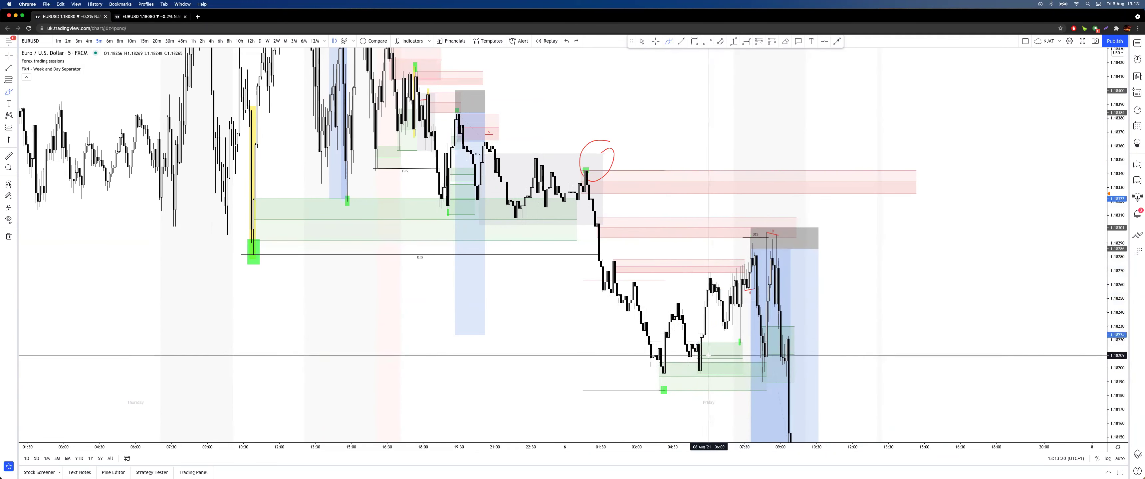
pyautogui.press('super+z')
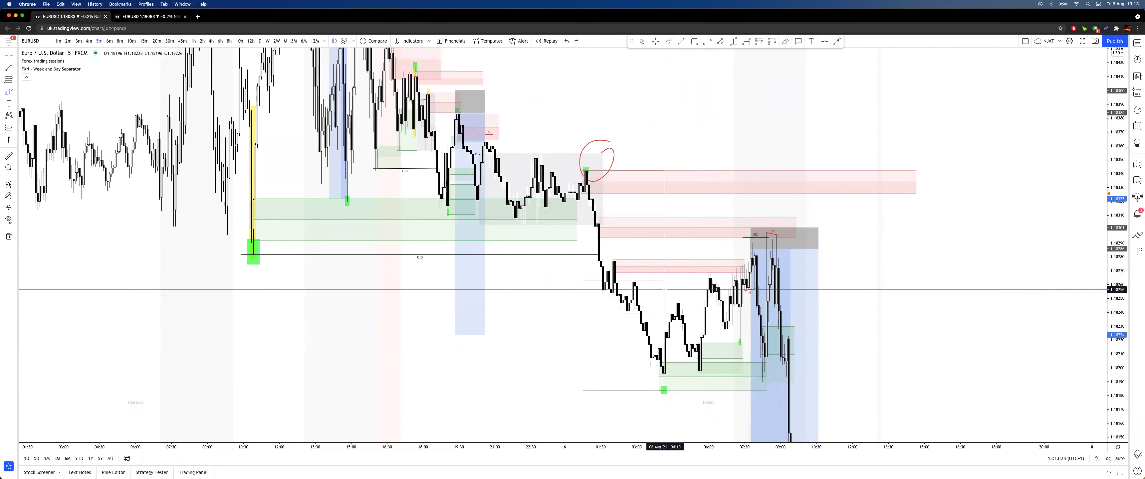
# Step: Circle the two highs and the higher low after 04:00, brush an arrow back from the 04:00 low, and undo these strokes
pyautogui.moveTo(664, 290); pyautogui.dragTo(679, 297)
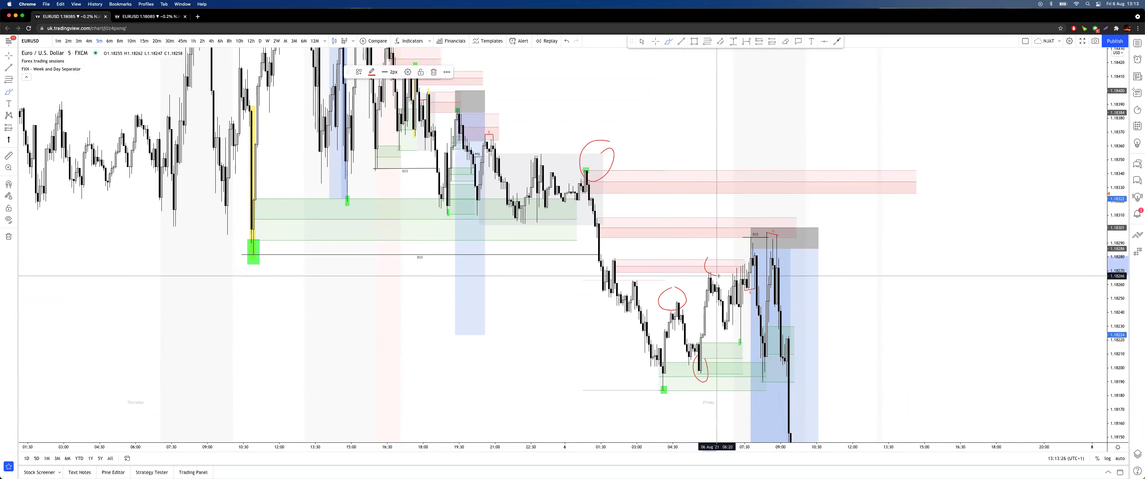
pyautogui.moveTo(664, 390)
pyautogui.mouseDown()
pyautogui.moveTo(403, 375)
pyautogui.moveTo(481, 392)
pyautogui.mouseUp()
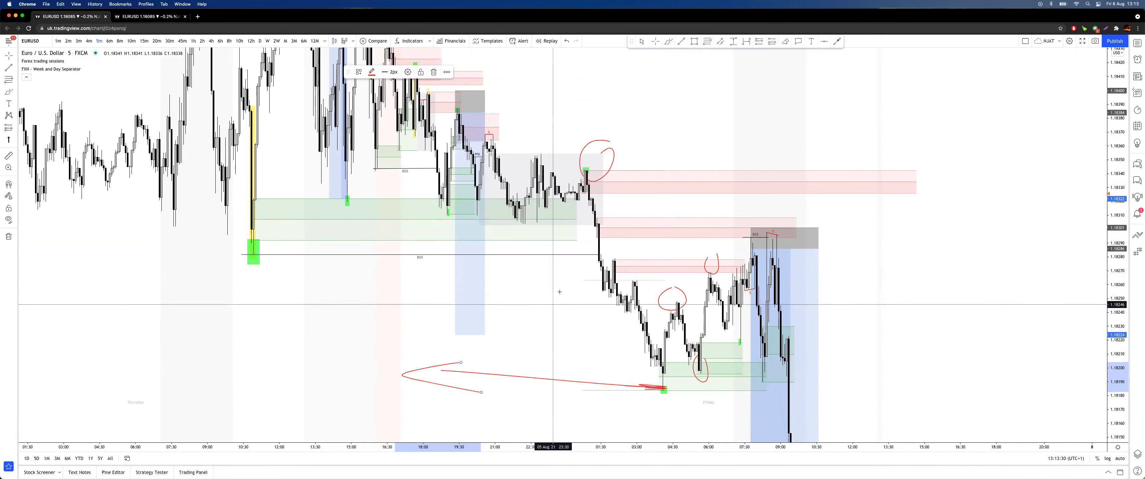
pyautogui.press('super+z')
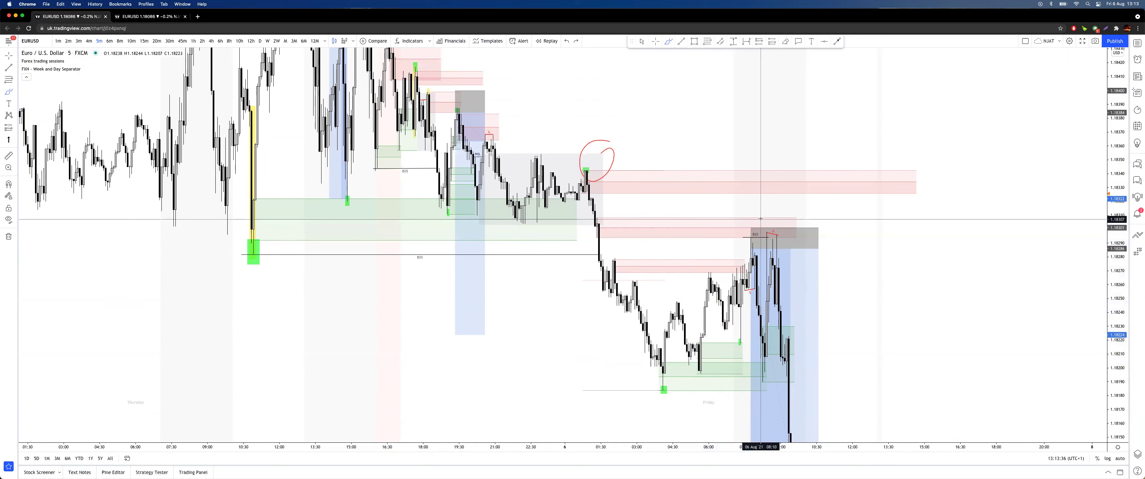
# Step: Circle the 05:30 low and its green demand zone, underline the lows leading to 07:30, and undo each stroke
pyautogui.moveTo(712, 332); pyautogui.dragTo(738, 328)
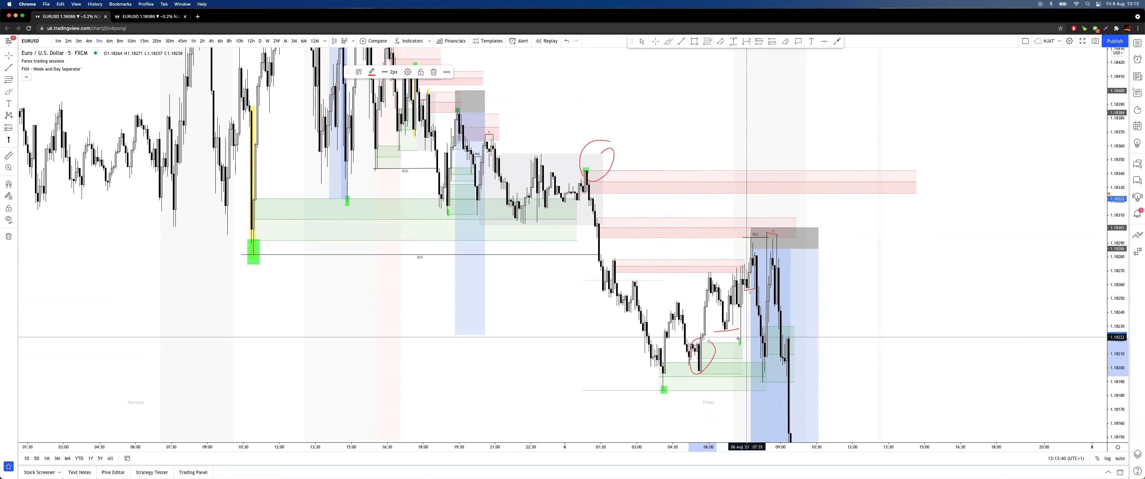
pyautogui.press('super+z')
pyautogui.click(742, 315)
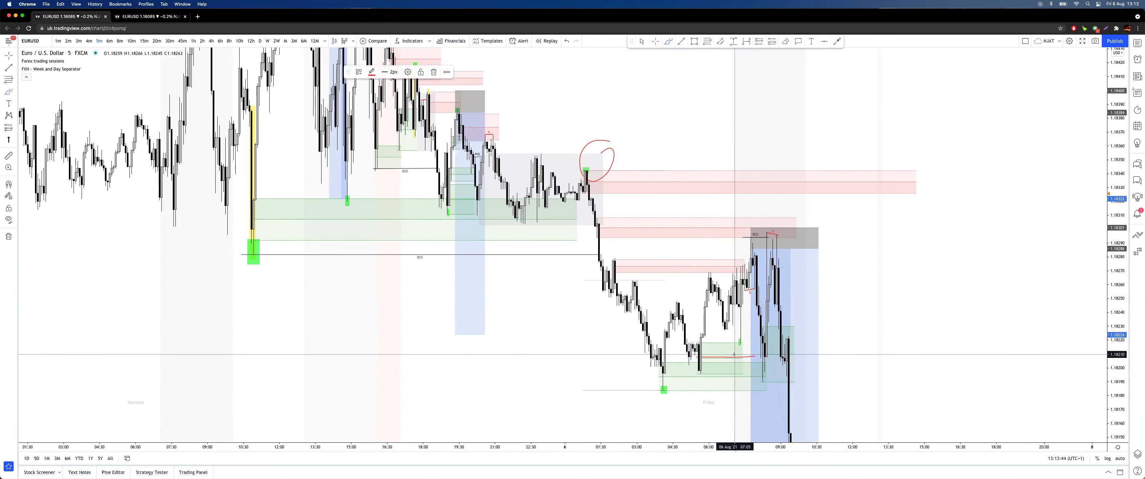
pyautogui.press('super+z')
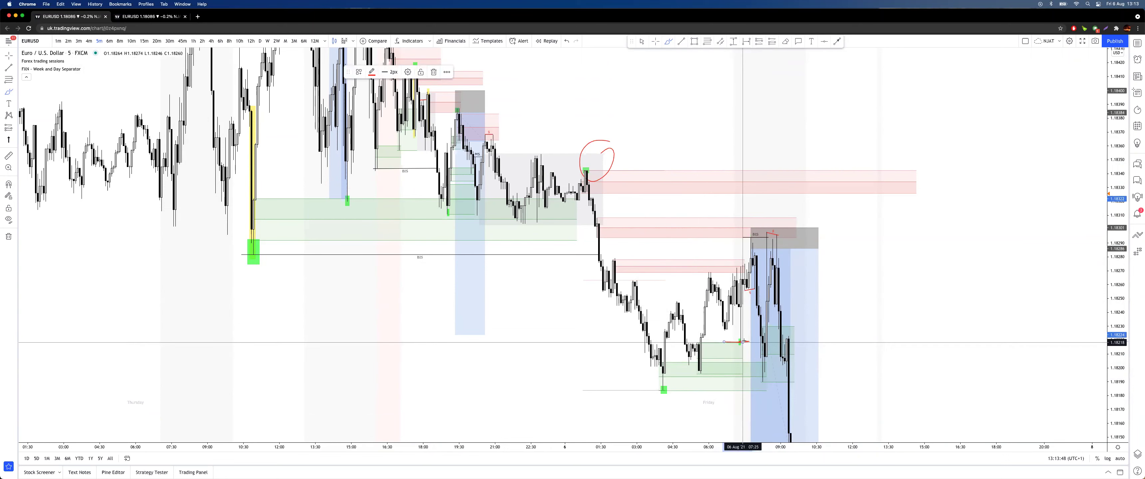
pyautogui.press('super+z')
pyautogui.moveTo(716, 346); pyautogui.dragTo(695, 343)
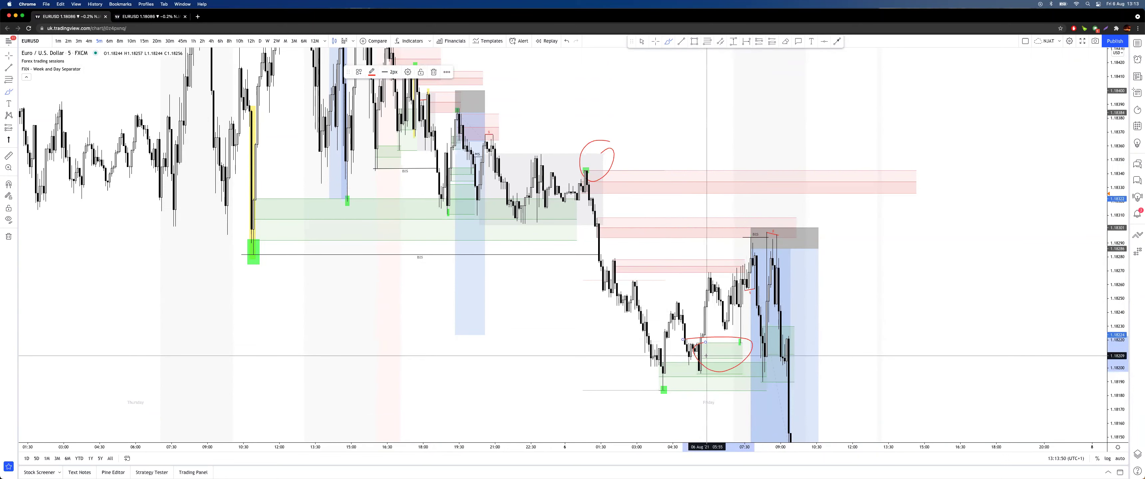
pyautogui.press('super+z')
# Step: Switch to the 1-minute timeframe, delete the large circle at the swing high, and brush a smaller circle around its green marker
pyautogui.moveTo(758, 117); pyautogui.dragTo(784, 115)
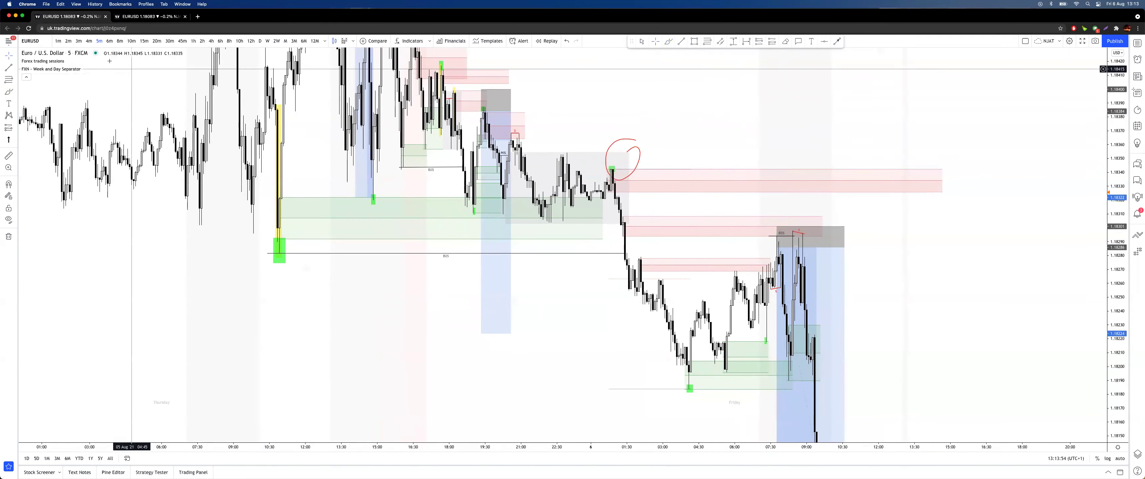
pyautogui.click(57, 41)
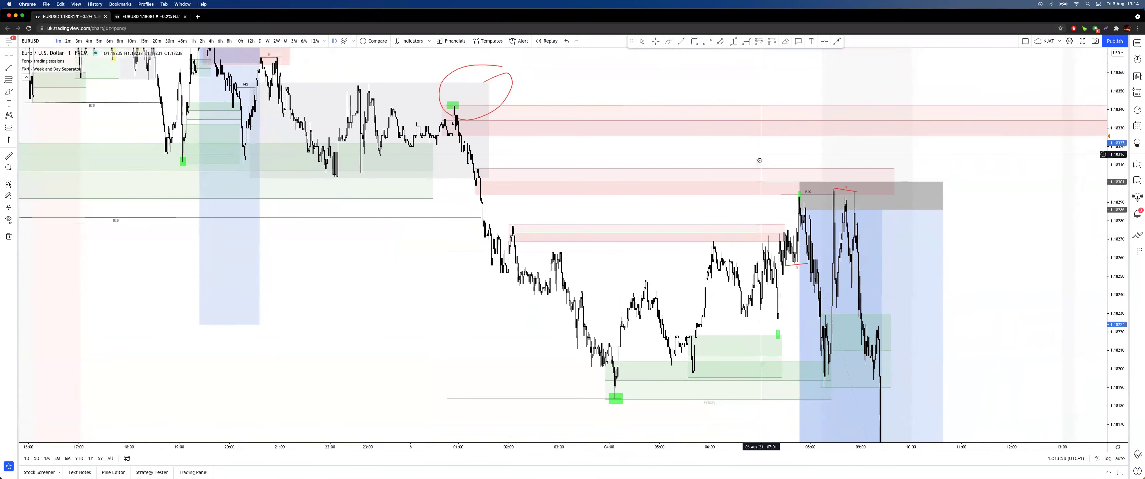
pyautogui.moveTo(759, 160); pyautogui.dragTo(748, 186)
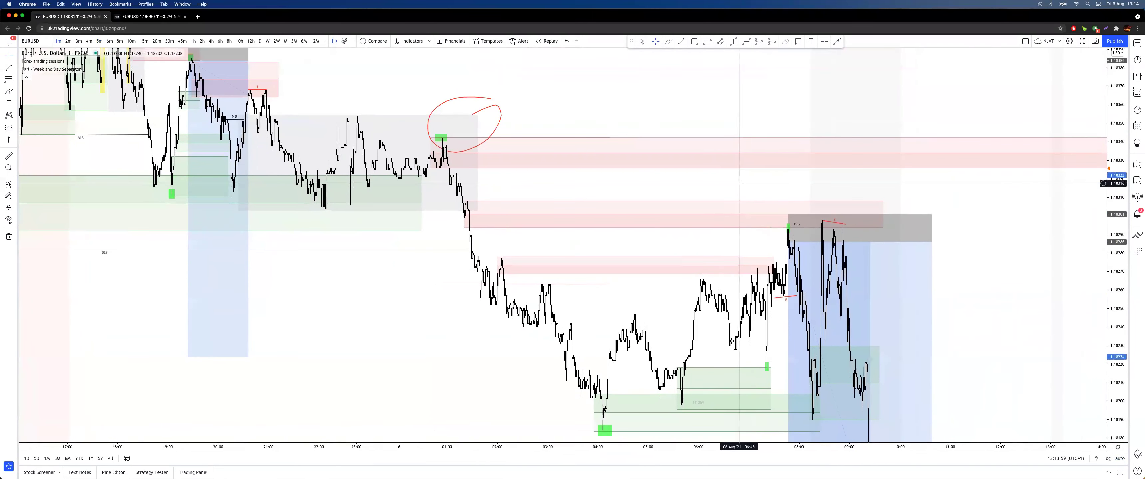
pyautogui.click(499, 110)
pyautogui.click(499, 111)
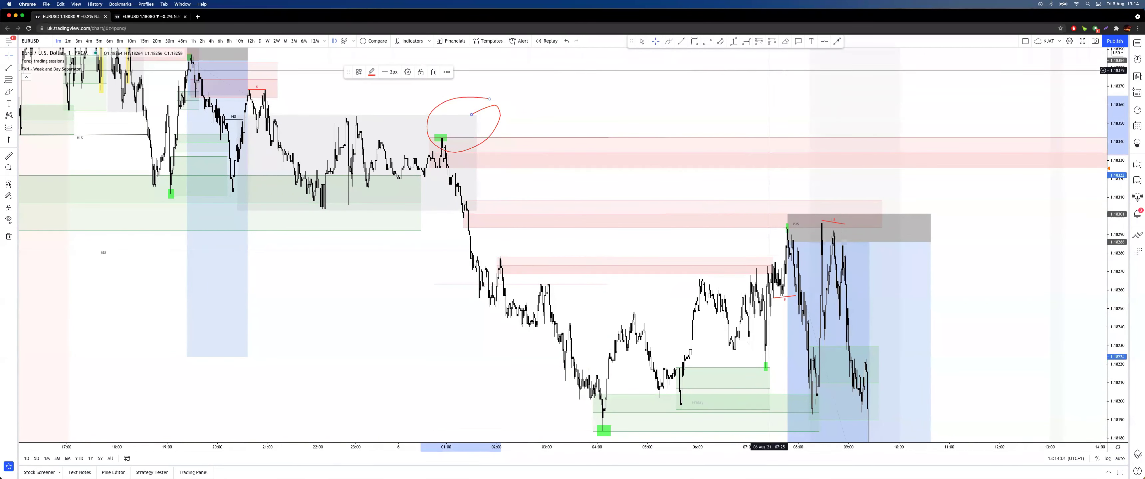
pyautogui.click(433, 72)
pyautogui.press('super+z')
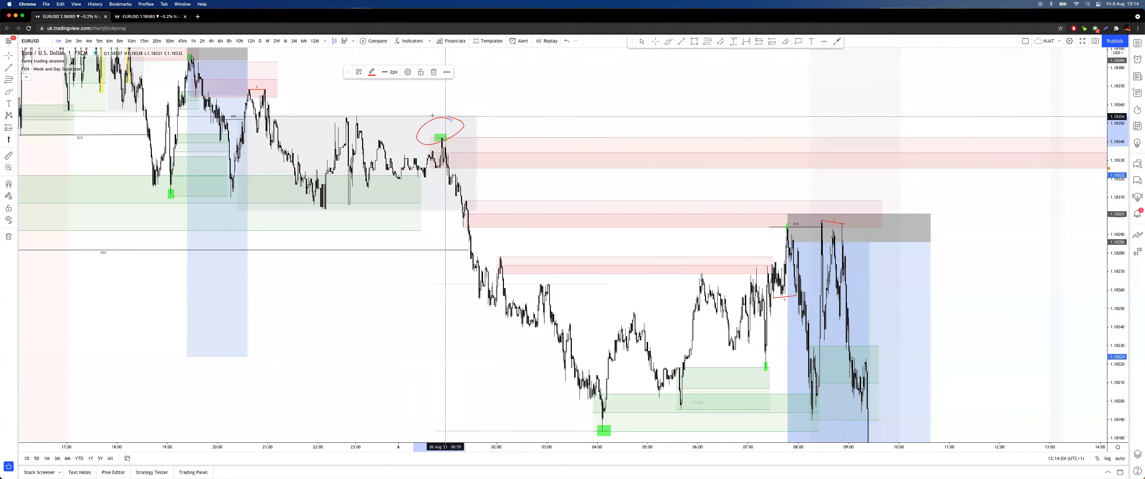
# Step: Circle the 04:00 low, brush a line along the long structure break, and circle the swing high and low again
pyautogui.hscroll(-5, 622, 267)
pyautogui.moveTo(781, 411); pyautogui.dragTo(796, 416)
pyautogui.moveTo(192, 237); pyautogui.dragTo(685, 266)
pyautogui.moveTo(705, 124)
pyautogui.mouseDown()
pyautogui.moveTo(689, 146)
pyautogui.moveTo(698, 140)
pyautogui.mouseUp()
pyautogui.moveTo(798, 411)
pyautogui.mouseDown()
pyautogui.moveTo(813, 419)
pyautogui.moveTo(799, 388)
pyautogui.mouseUp()
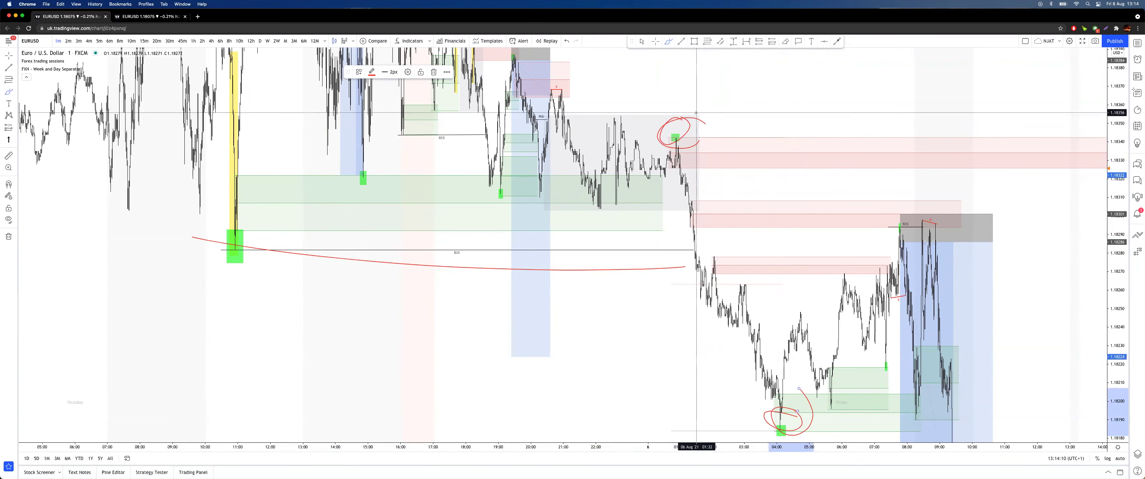
# Step: Brush a level through the 03:00 pullback high and circle the supply reaction points along the decline from the swing high
pyautogui.moveTo(664, 286); pyautogui.dragTo(820, 295)
pyautogui.moveTo(726, 245); pyautogui.dragTo(741, 246)
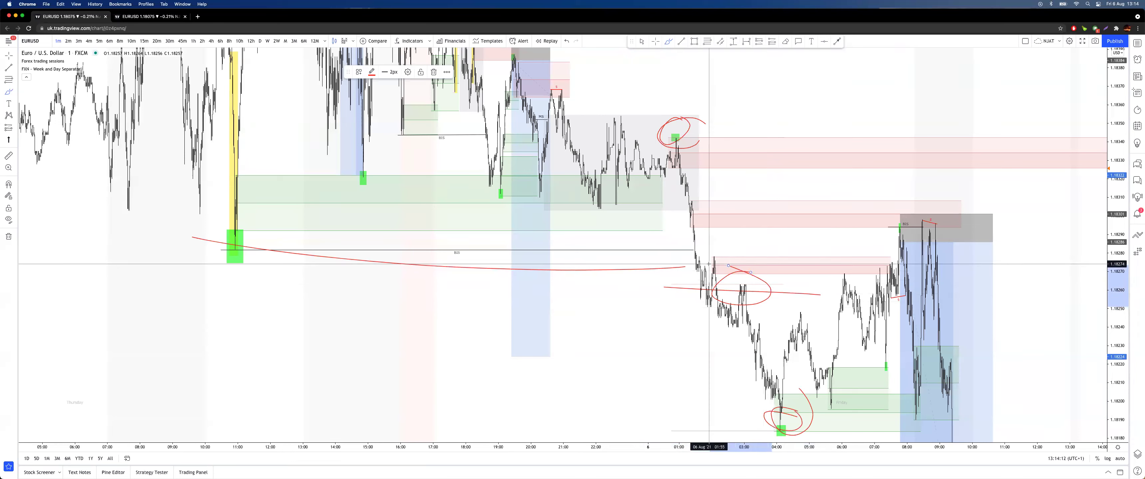
pyautogui.moveTo(702, 192)
pyautogui.mouseDown()
pyautogui.moveTo(672, 211)
pyautogui.moveTo(701, 195)
pyautogui.mouseUp()
pyautogui.moveTo(699, 129); pyautogui.dragTo(688, 133)
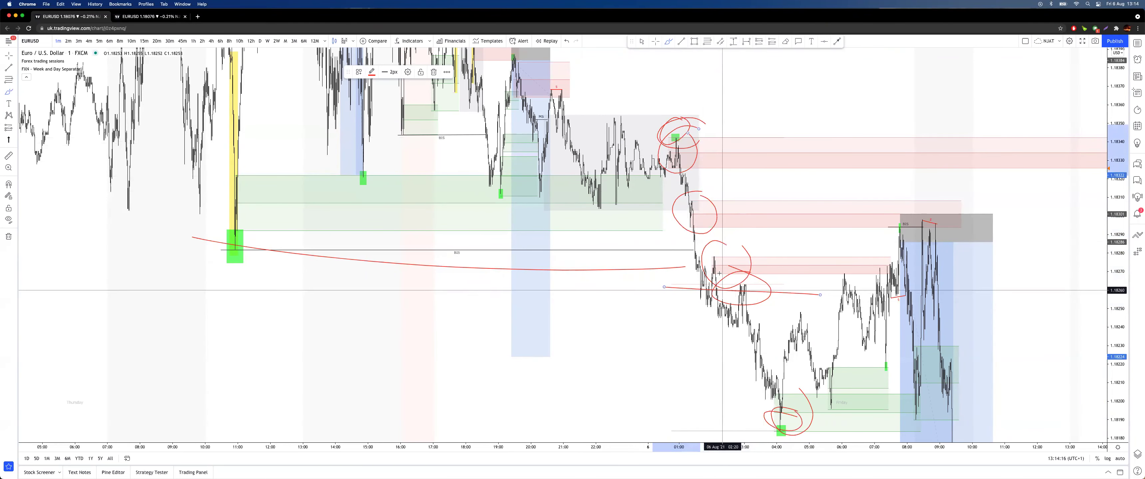
pyautogui.click(912, 277)
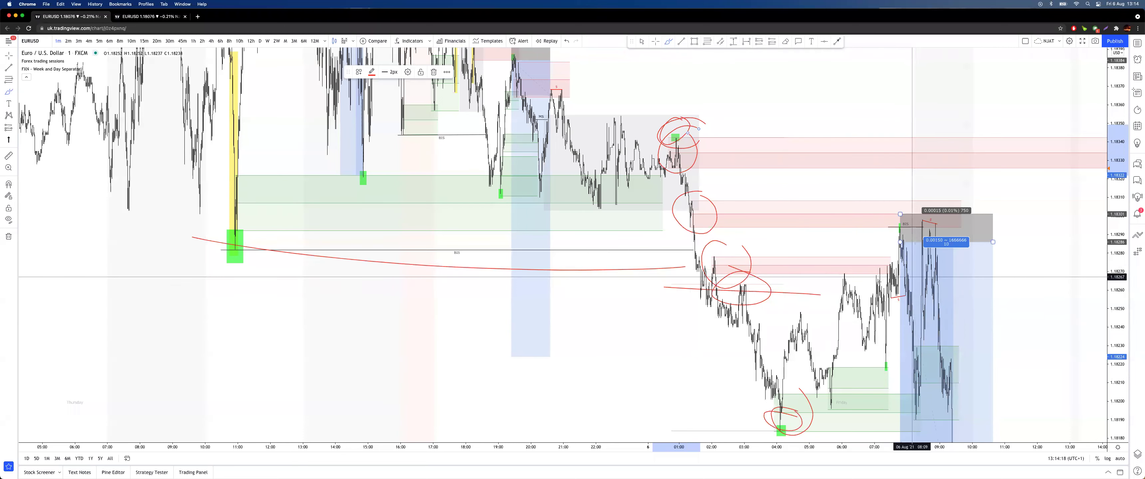
# Step: Undo the extra brush strokes along the decline and structure break, keeping one circle each at the swing high and 04:00 low
pyautogui.scroll(5, 503, 241)
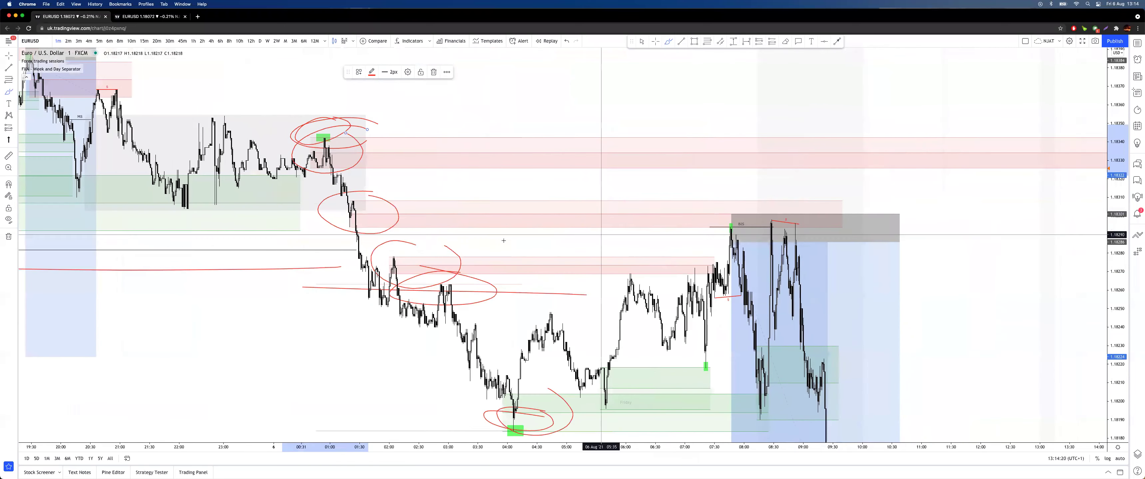
pyautogui.press('super+z')
pyautogui.press('super+z')
pyautogui.press('super+z')
pyautogui.press('super+z')
pyautogui.press('super+z')
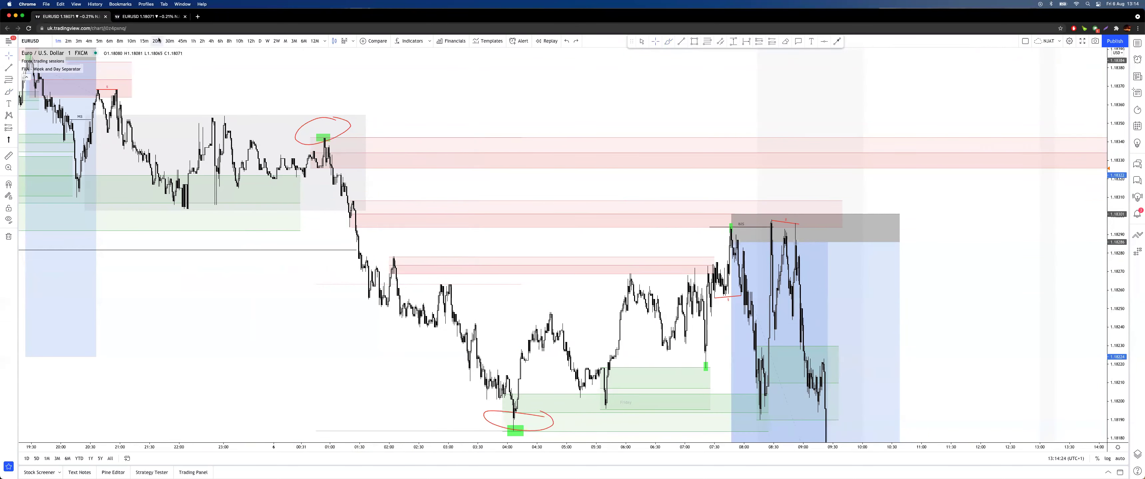
# Step: Switch the chart to the 5-minute timeframe and on to the 4-minute timeframe
pyautogui.click(98, 41)
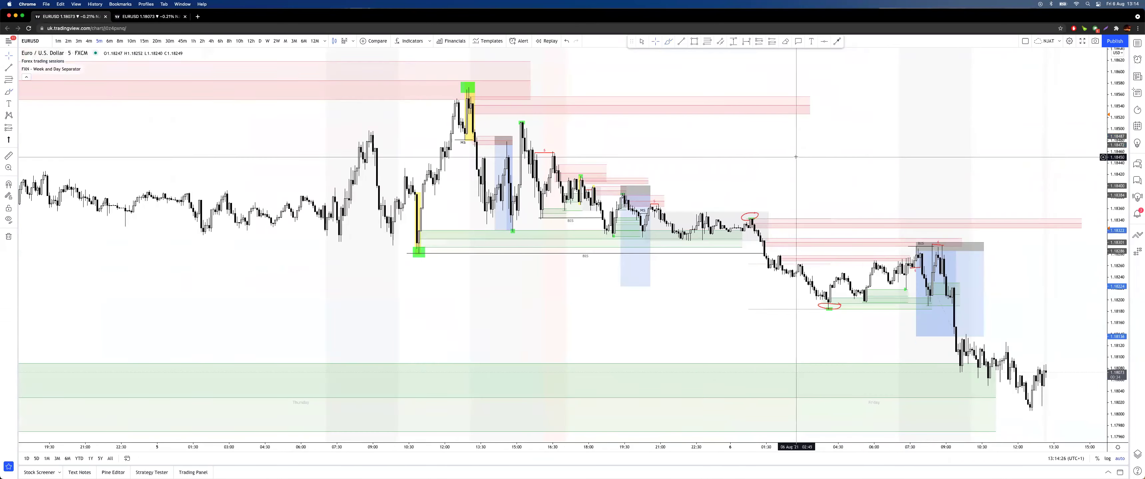
pyautogui.click(89, 41)
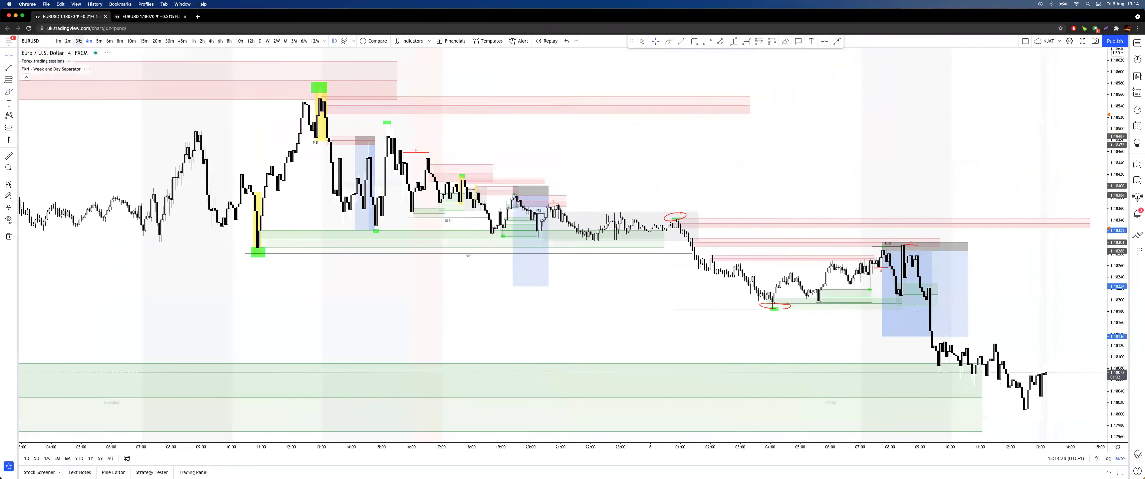
# Step: Step the chart down to the 3-minute and on to the 2-minute timeframe, with the price scale stretched around the overnight decline
pyautogui.click(79, 41)
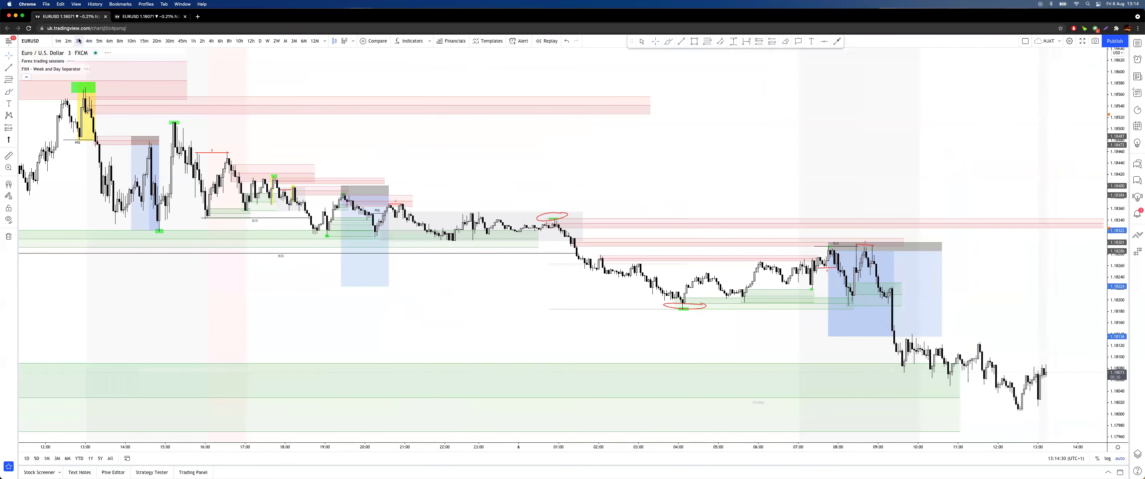
pyautogui.moveTo(1116, 400); pyautogui.dragTo(1114, 156)
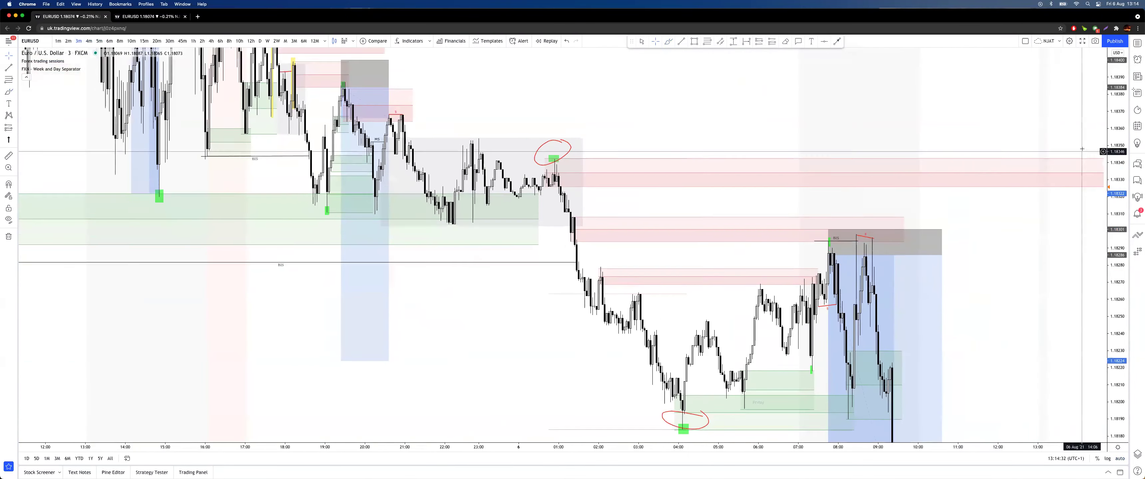
pyautogui.click(69, 41)
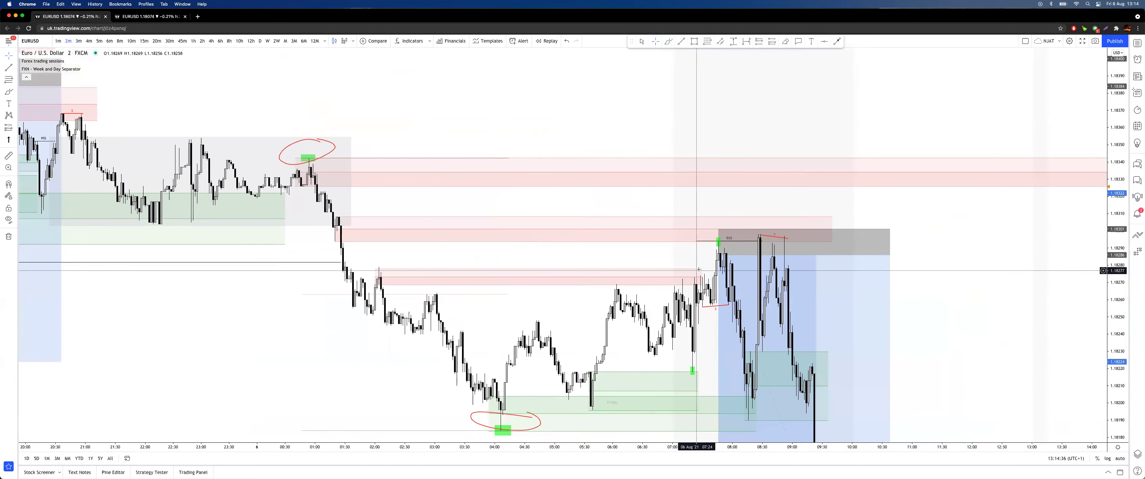
# Step: Adjust the upper corner of the supply zone at the 02:00 pullback high, comparing it on the 3-minute and 2-minute timeframes
pyautogui.click(703, 267)
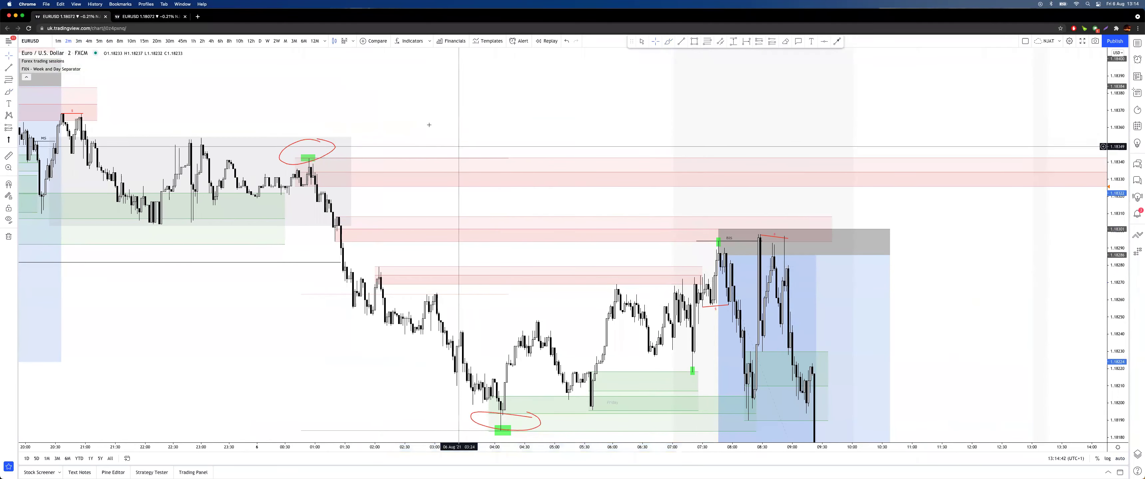
pyautogui.click(78, 41)
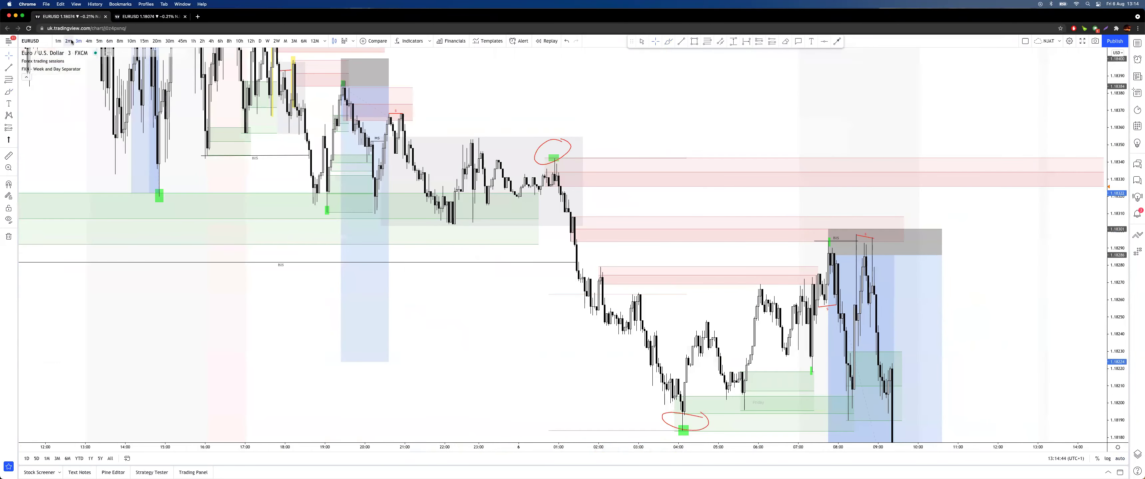
pyautogui.click(69, 40)
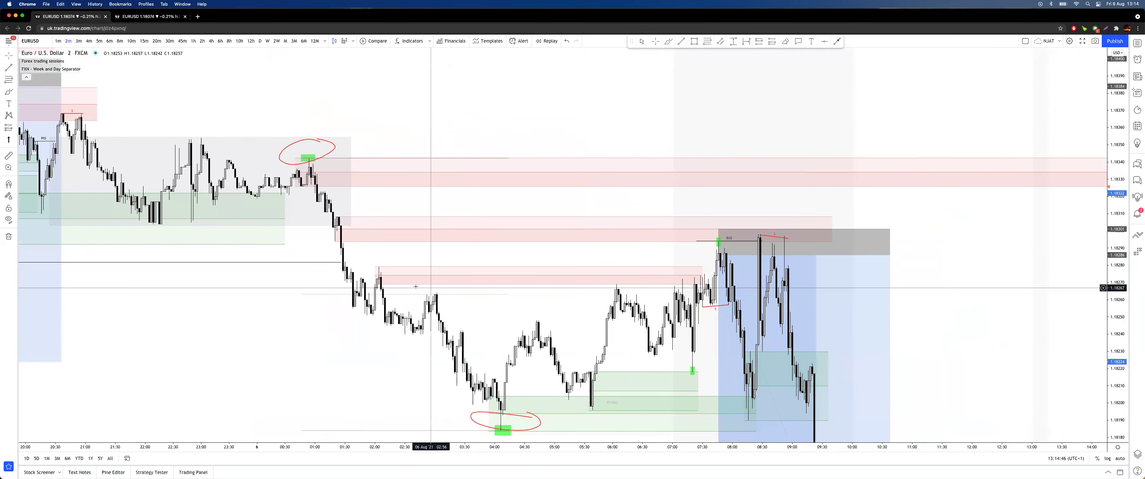
pyautogui.click(547, 267)
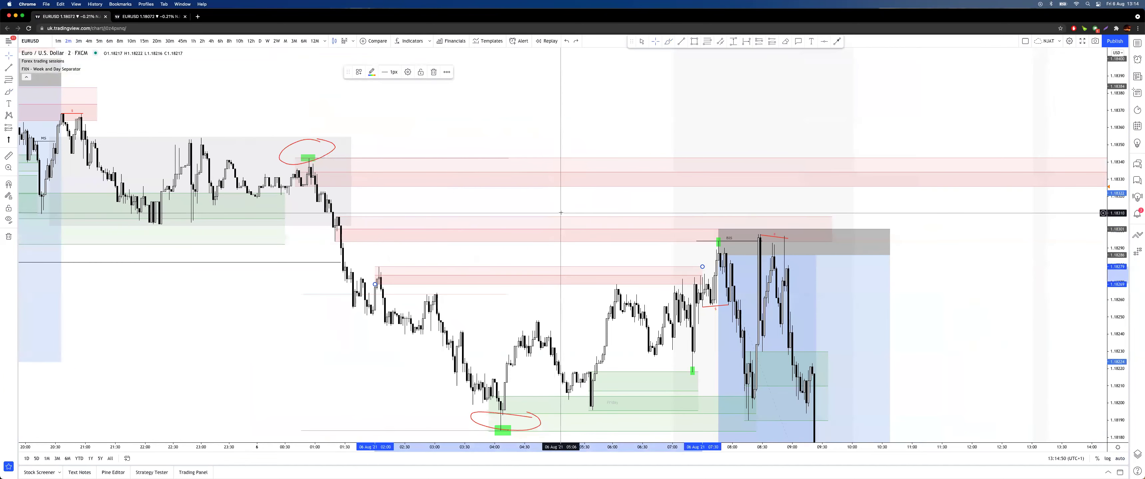
pyautogui.moveTo(613, 132); pyautogui.dragTo(595, 134)
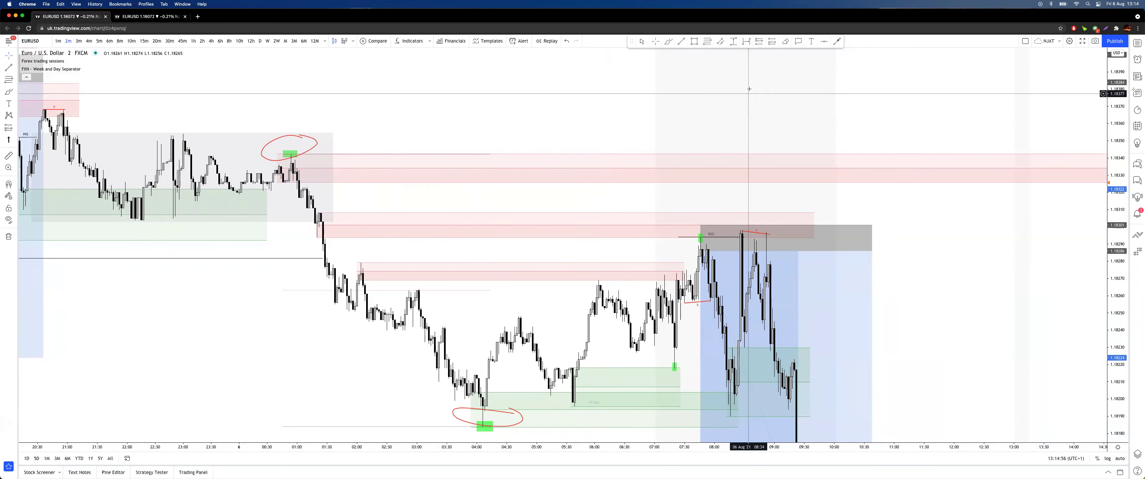
# Step: Draw a rectangle around the consolidation between about 01:30 and the 02:00 pullback high
pyautogui.click(693, 41)
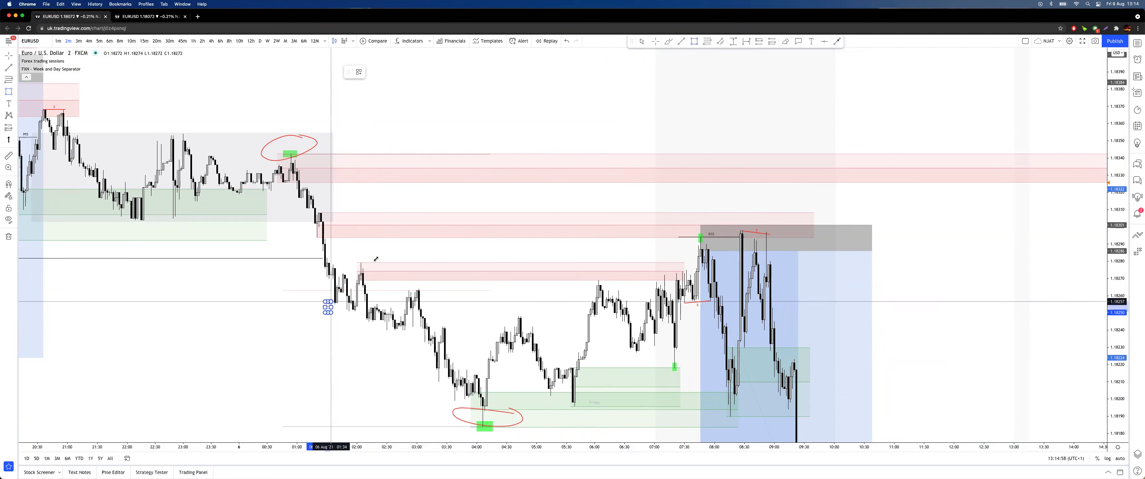
pyautogui.moveTo(325, 312); pyautogui.dragTo(366, 262)
pyautogui.click(482, 134)
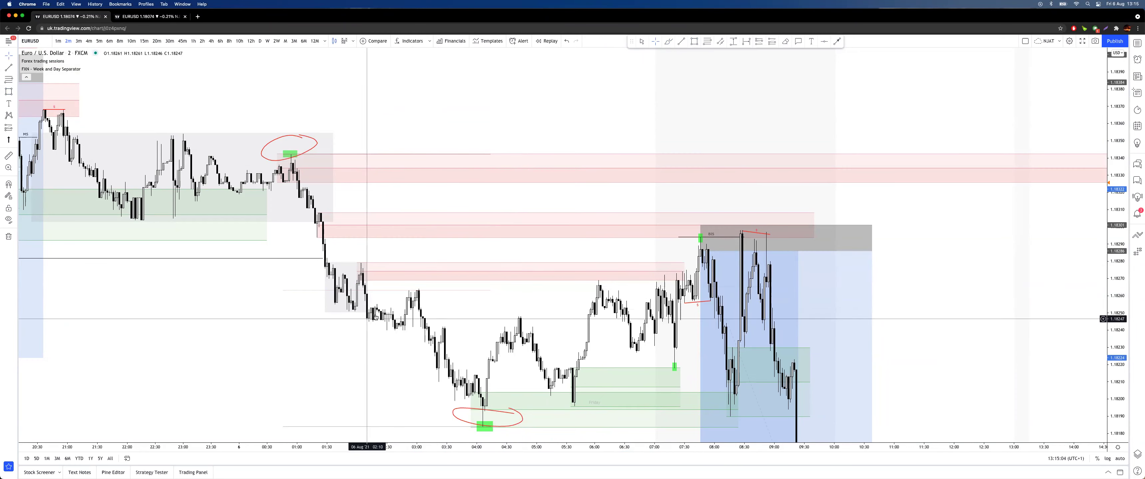
# Step: Circle the 06:00 high and brush its drop, then circle the high just after 07:00 and brush a level across both highs
pyautogui.moveTo(1123, 310); pyautogui.dragTo(1012, 222)
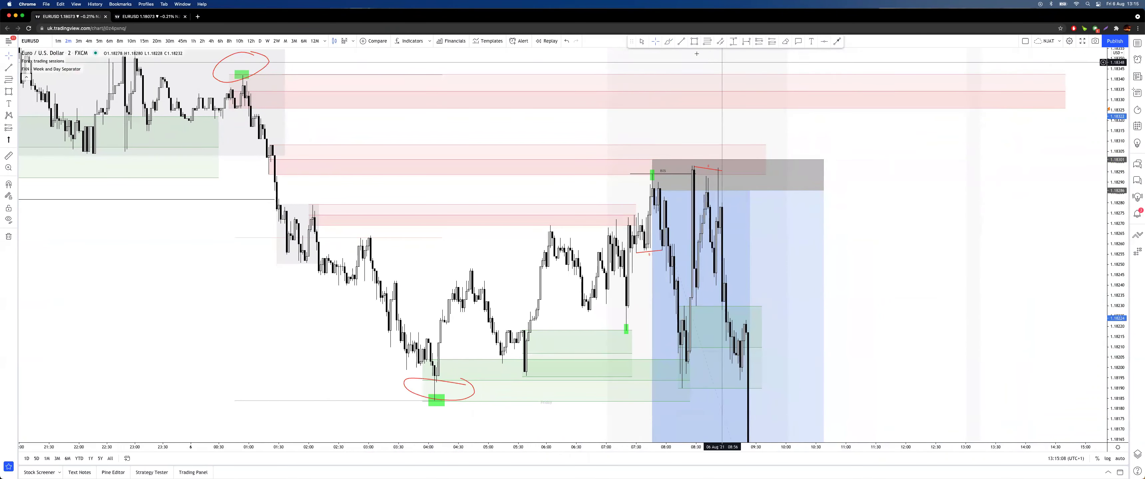
pyautogui.moveTo(545, 223); pyautogui.dragTo(583, 308)
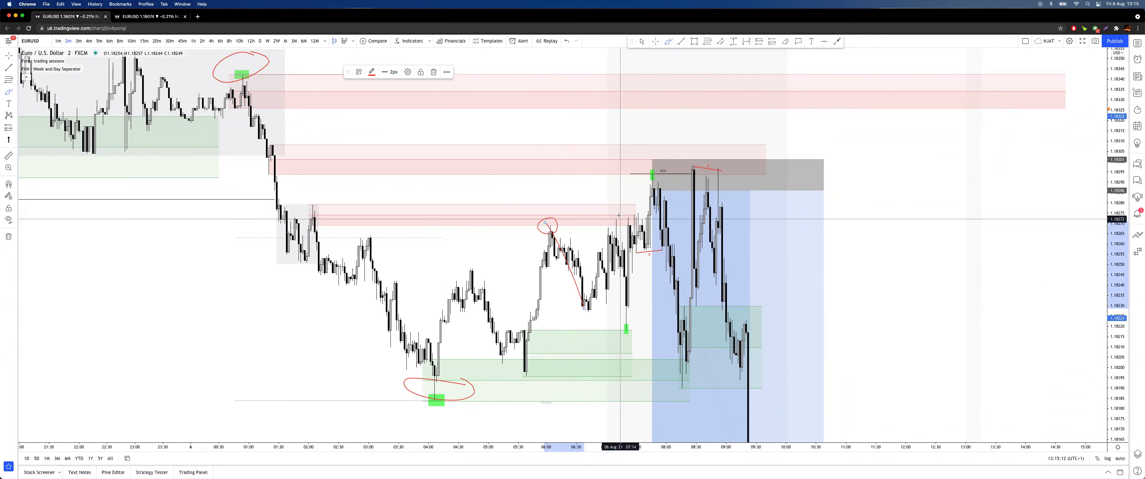
pyautogui.moveTo(619, 216); pyautogui.dragTo(614, 231)
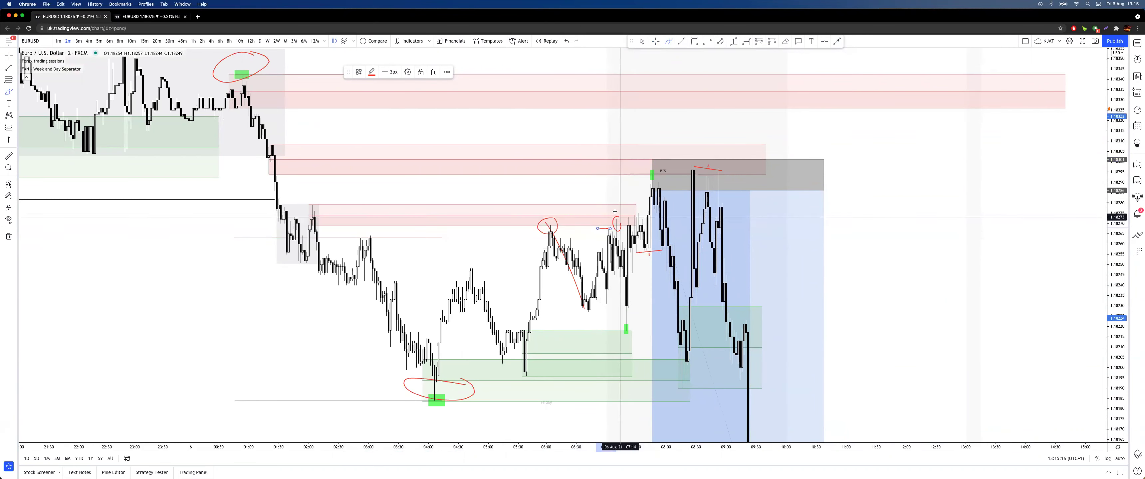
pyautogui.moveTo(526, 220); pyautogui.dragTo(641, 220)
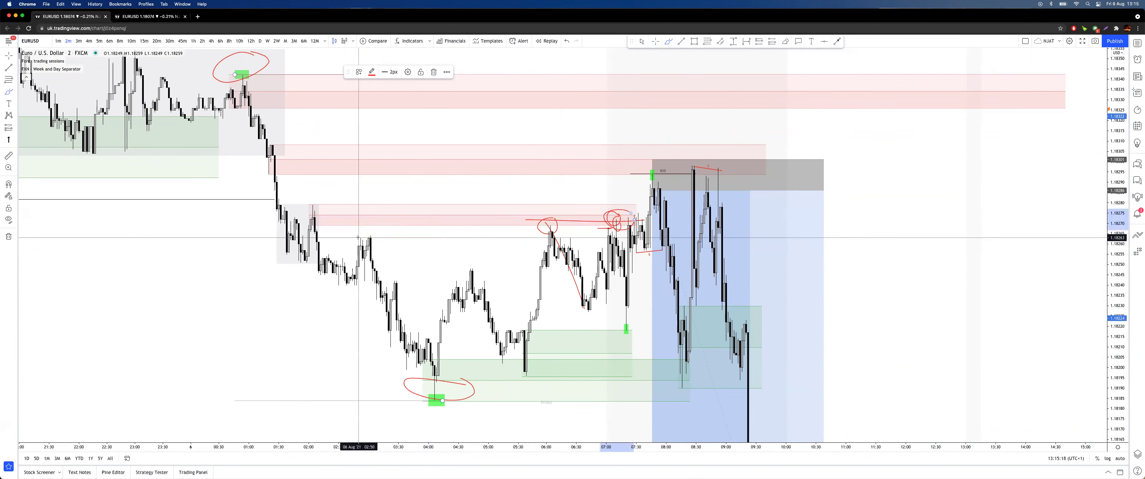
# Step: Circle the 02:00 supply point, trace a path from the swing high via the 04:00 low to supply and down, and undo these strokes
pyautogui.moveTo(316, 197); pyautogui.dragTo(316, 199)
pyautogui.moveTo(232, 65)
pyautogui.mouseDown()
pyautogui.moveTo(422, 378)
pyautogui.moveTo(569, 239)
pyautogui.moveTo(690, 434)
pyautogui.mouseUp()
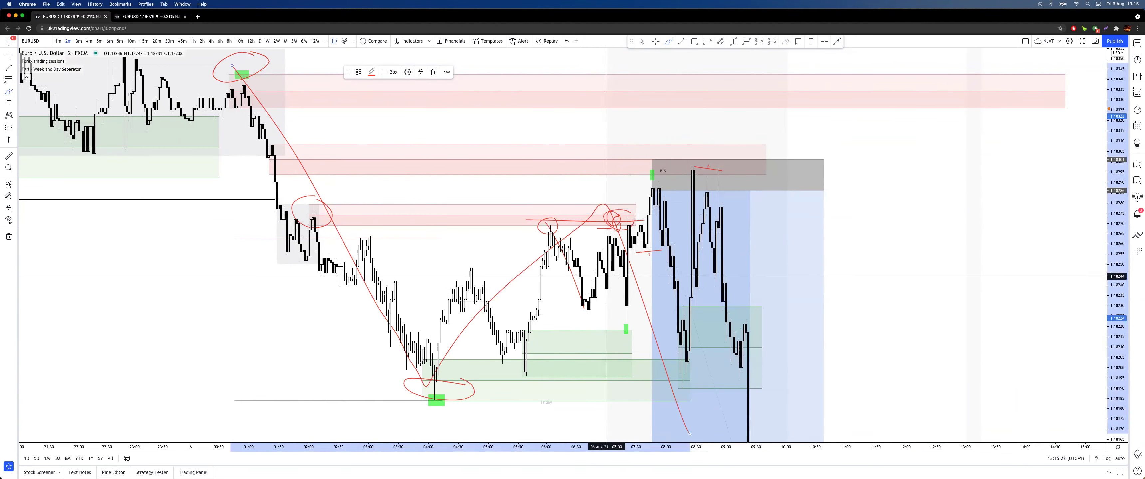
pyautogui.press('super+z')
pyautogui.press('super+z')
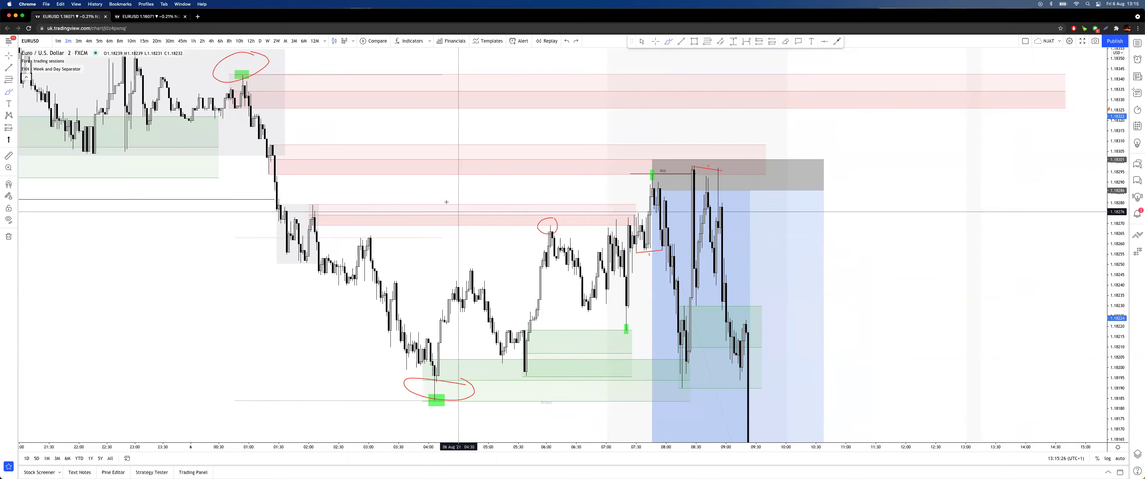
# Step: Circle the 06:00 high again, brush its drop and two levels above the 05:30 demand zone, and undo the strokes
pyautogui.moveTo(561, 217); pyautogui.dragTo(588, 299)
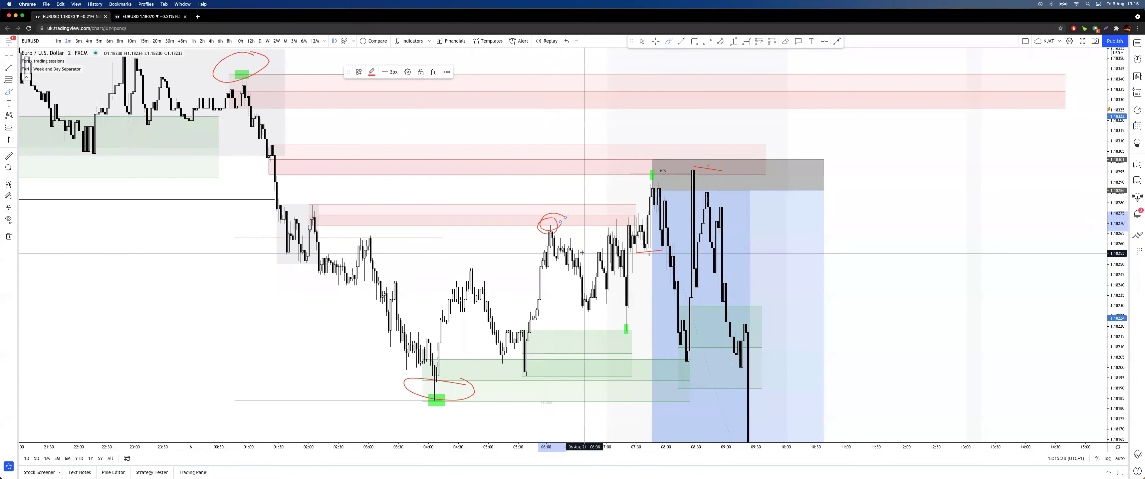
pyautogui.moveTo(519, 311); pyautogui.dragTo(612, 311)
pyautogui.moveTo(528, 320); pyautogui.dragTo(614, 323)
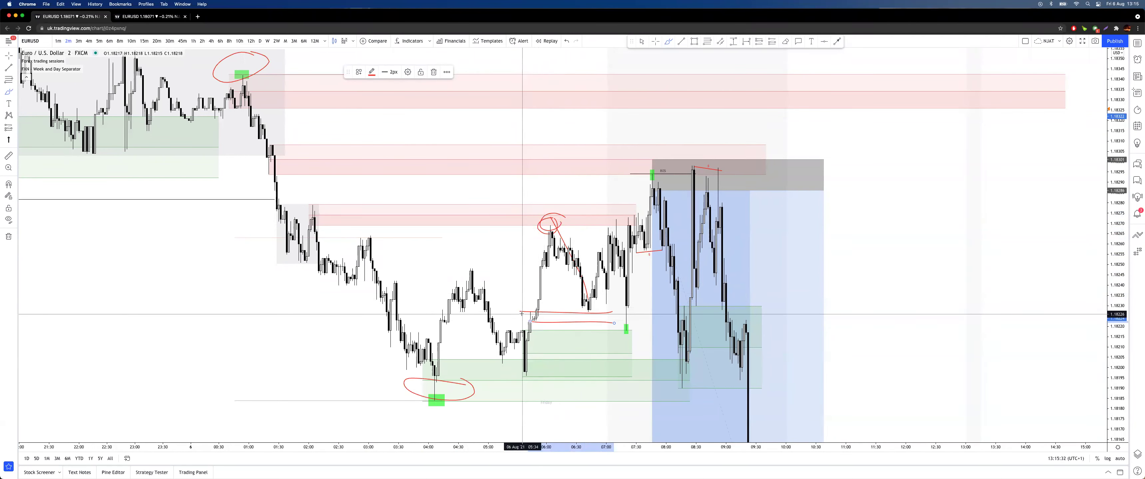
pyautogui.press('super+z')
pyautogui.press('super+z')
pyautogui.press('super+z')
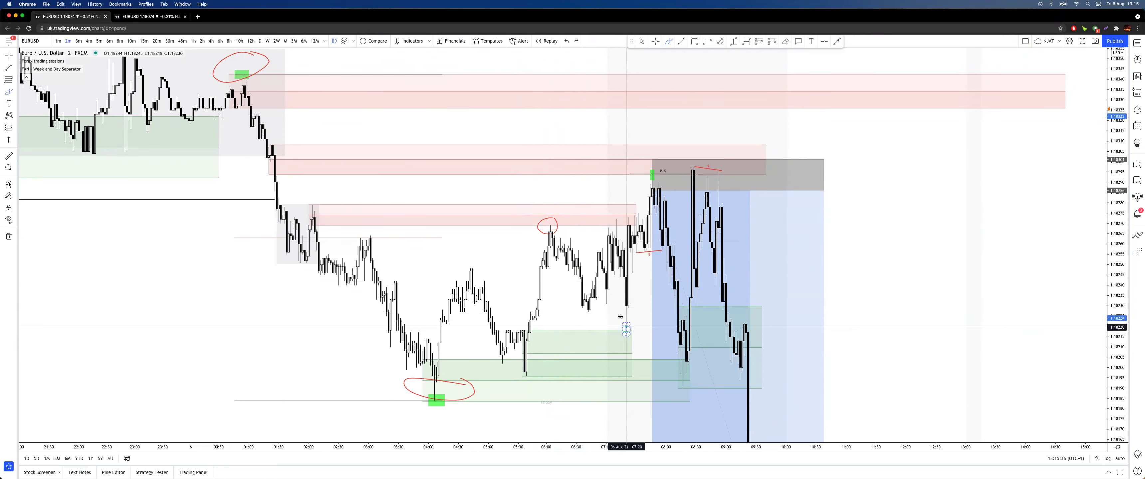
# Step: Circle the three supply origins along the decline from the swing high, then brush the demand zone's top edge and circle its reaction low
pyautogui.moveTo(319, 197); pyautogui.dragTo(324, 198)
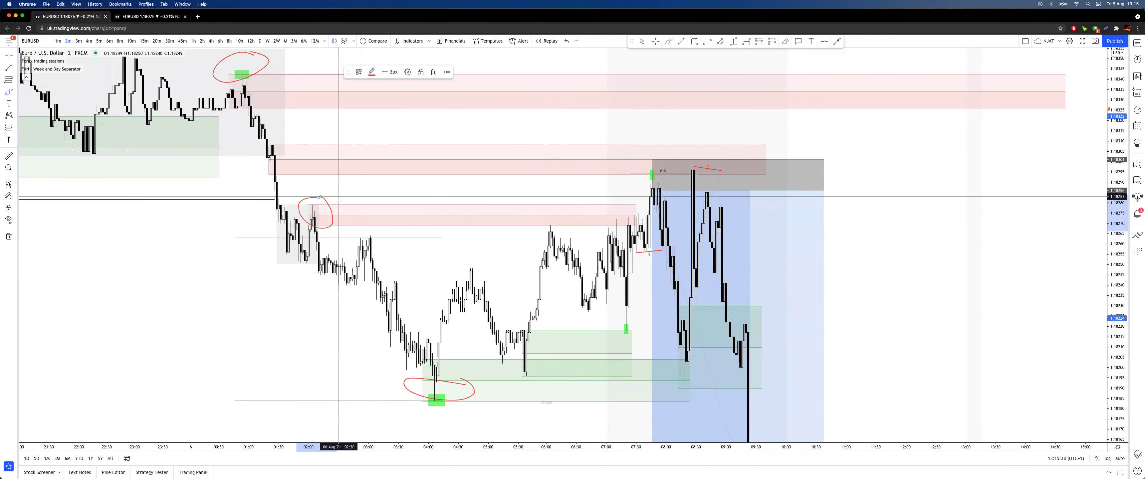
pyautogui.moveTo(284, 137); pyautogui.dragTo(287, 137)
pyautogui.moveTo(252, 70); pyautogui.dragTo(267, 73)
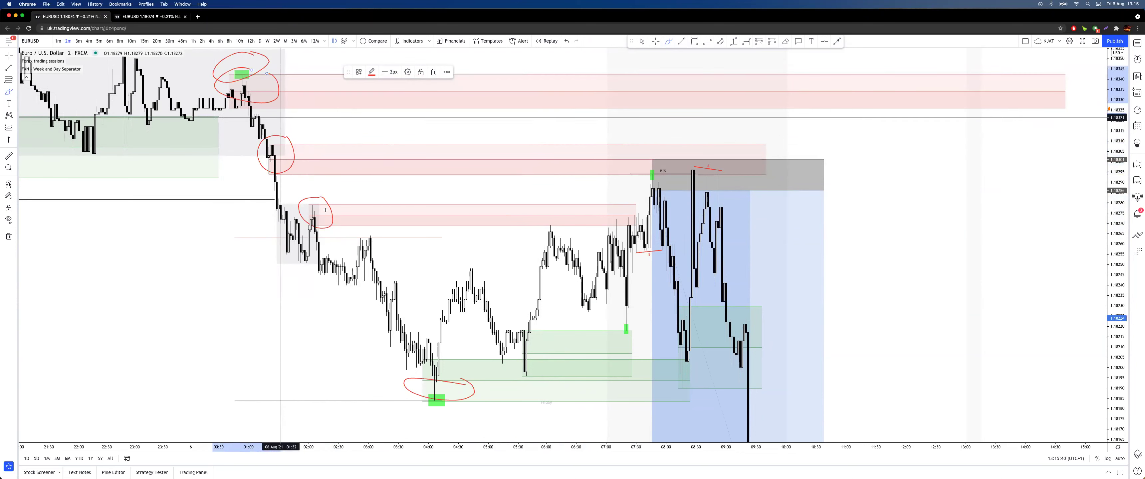
pyautogui.moveTo(524, 331)
pyautogui.mouseDown()
pyautogui.moveTo(643, 333)
pyautogui.moveTo(634, 315)
pyautogui.mouseUp()
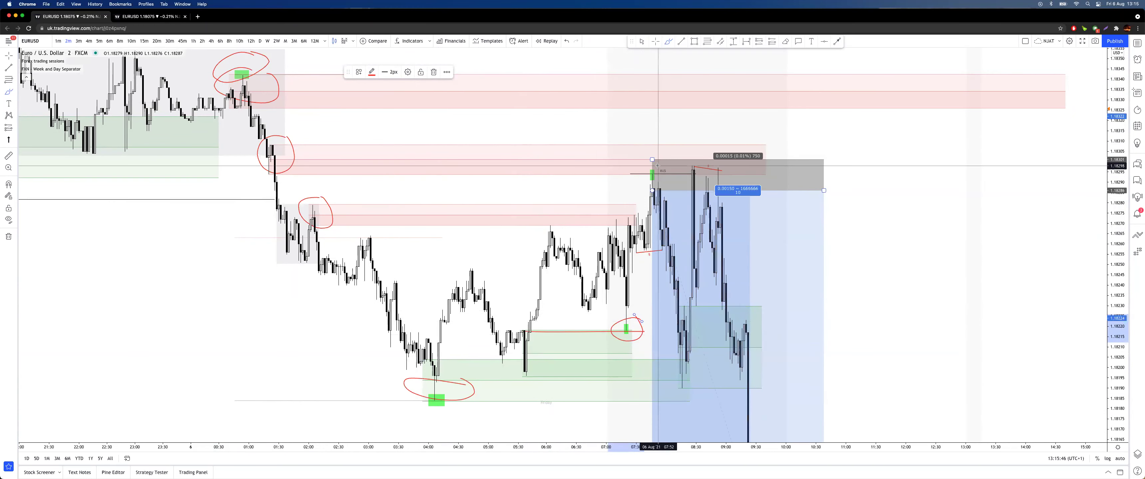
# Step: Trace possible rallies from the demand reaction to the highest supply zone, brush levels at the swing high and before 04:00, and undo the strokes
pyautogui.moveTo(633, 343); pyautogui.dragTo(682, 76)
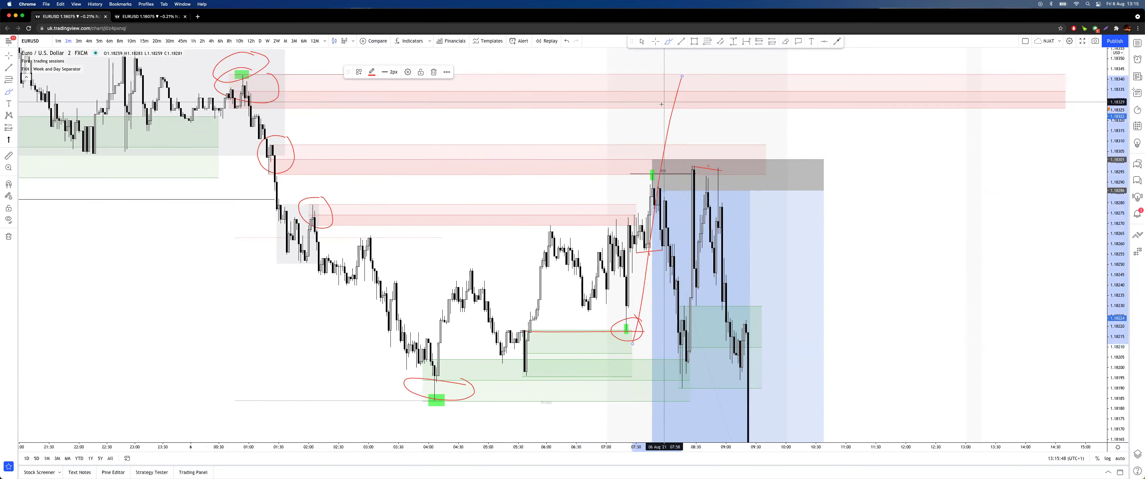
pyautogui.press('super+z')
pyautogui.moveTo(216, 65); pyautogui.dragTo(789, 58)
pyautogui.moveTo(397, 335); pyautogui.dragTo(456, 335)
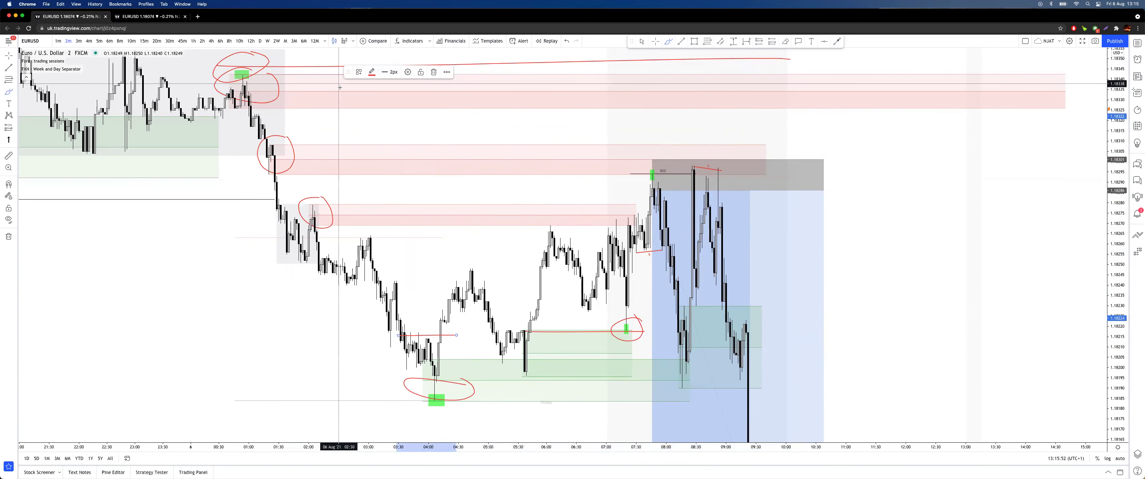
pyautogui.moveTo(631, 332)
pyautogui.mouseDown()
pyautogui.moveTo(619, 351)
pyautogui.moveTo(627, 369)
pyautogui.moveTo(653, 89)
pyautogui.moveTo(696, 80)
pyautogui.mouseUp()
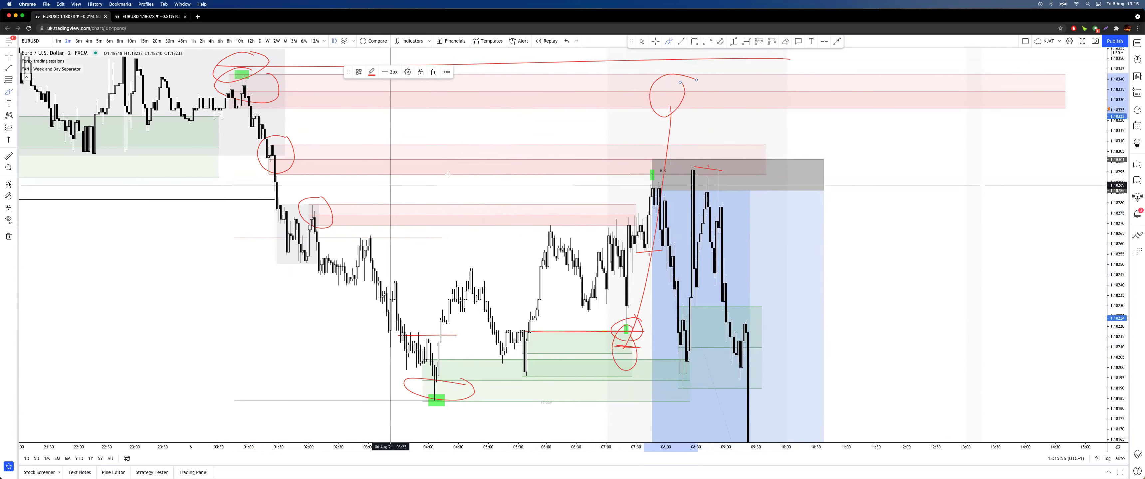
pyautogui.press('super+z')
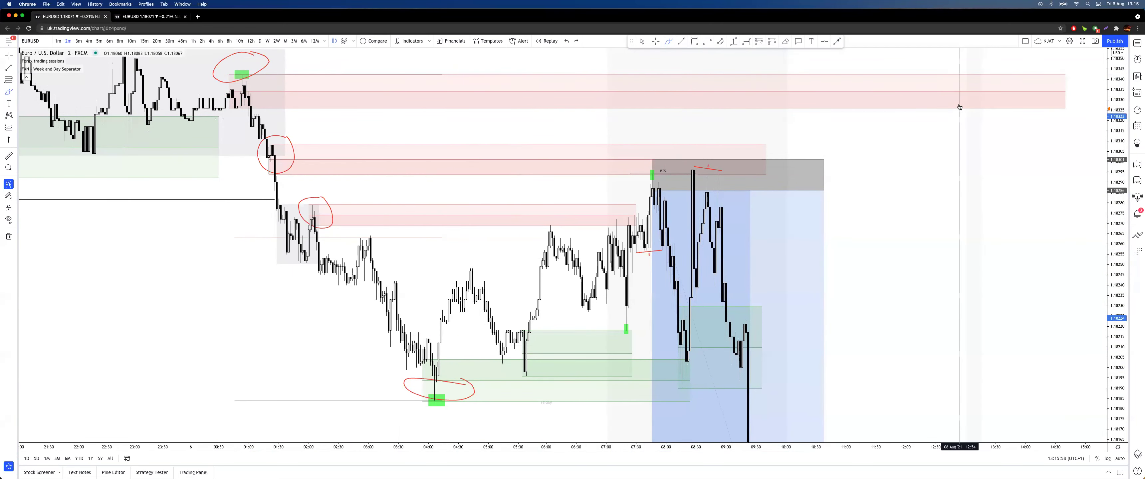
# Step: Compare the structure on the 3-minute, 4-minute and 5-minute timeframes, then switch the chart to the 1-minute timeframe
pyautogui.press('Escape')
pyautogui.moveTo(959, 107); pyautogui.dragTo(1006, 168)
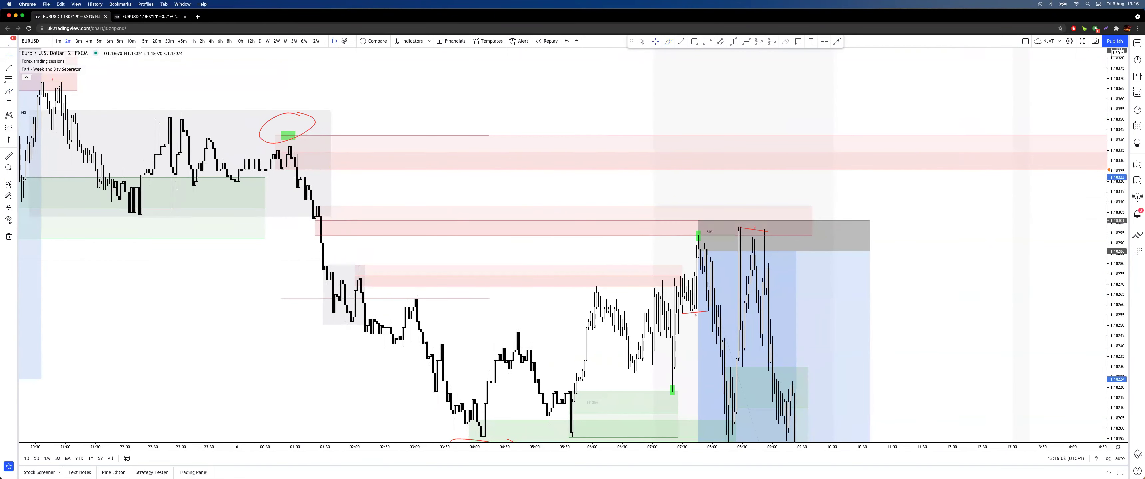
pyautogui.click(78, 41)
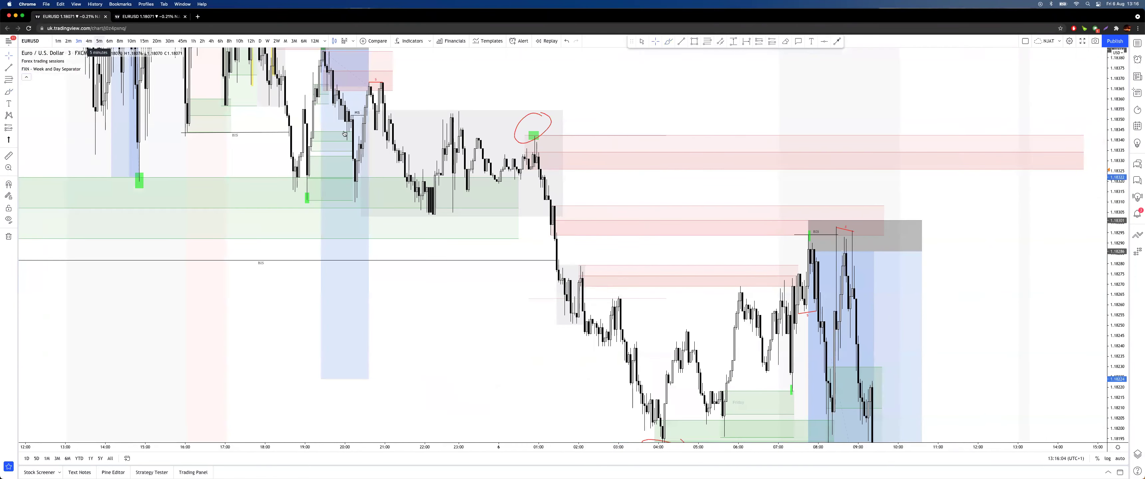
pyautogui.click(88, 41)
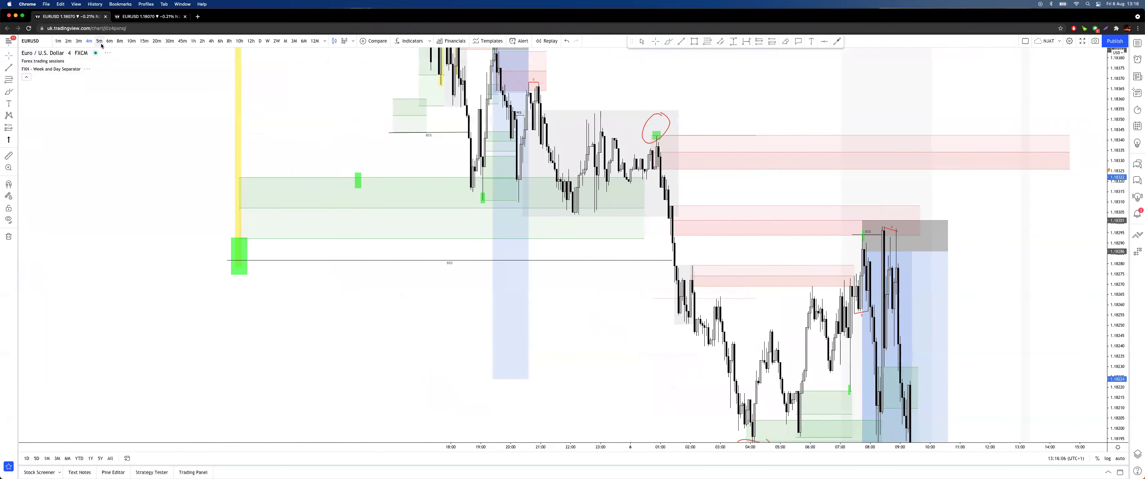
pyautogui.click(100, 41)
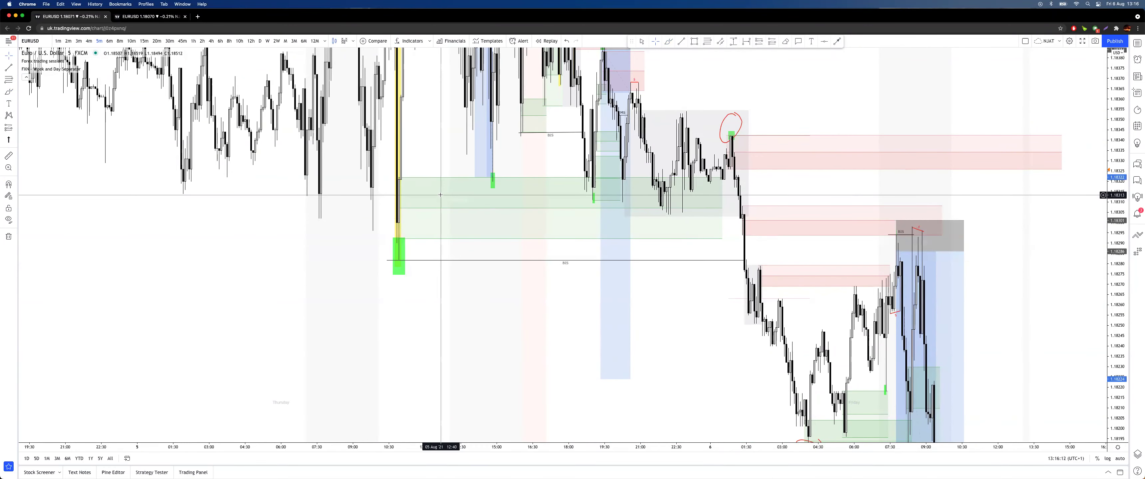
pyautogui.click(58, 41)
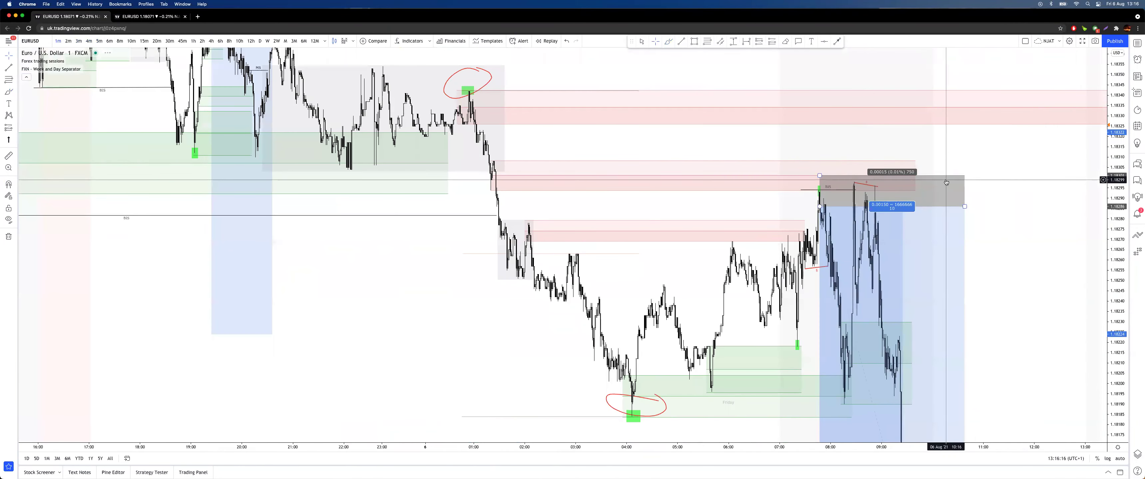
pyautogui.moveTo(839, 140); pyautogui.dragTo(784, 146)
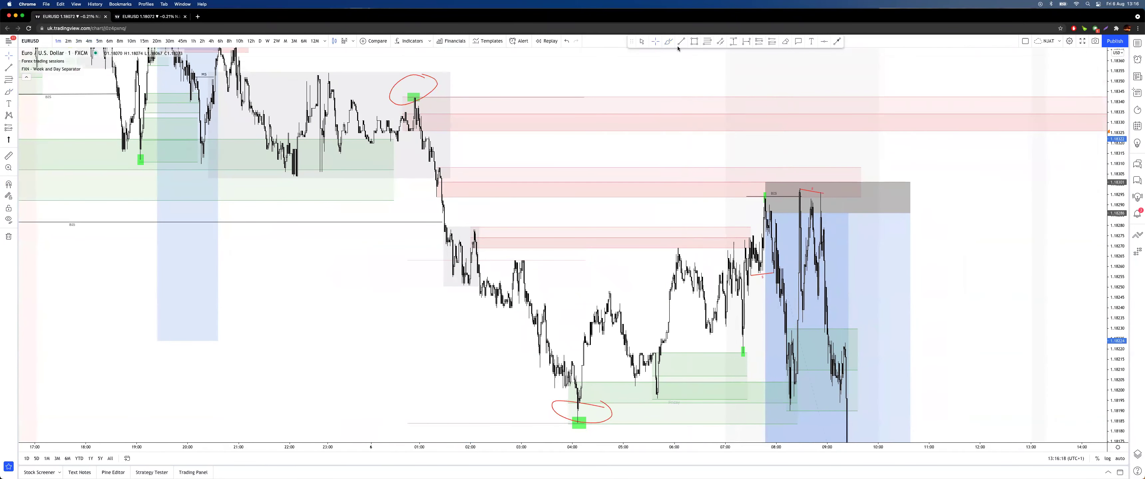
pyautogui.moveTo(484, 114)
pyautogui.mouseDown()
pyautogui.moveTo(462, 258)
pyautogui.moveTo(573, 142)
pyautogui.moveTo(488, 96)
pyautogui.mouseUp()
pyautogui.press('super+z')
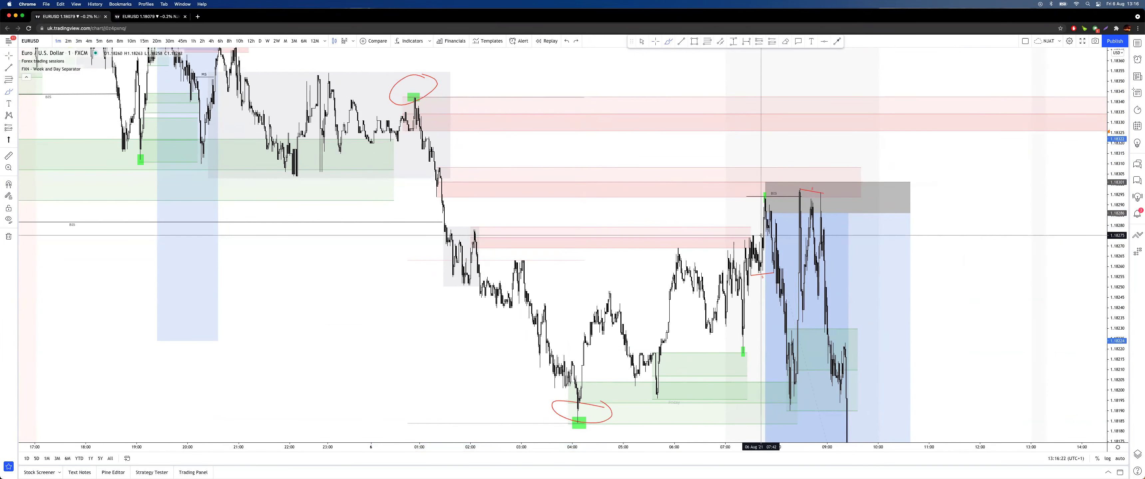
pyautogui.moveTo(799, 174); pyautogui.dragTo(882, 472)
pyautogui.press('Delete')
pyautogui.press('Escape')
# Step: Zoom in on the 1-minute price action from the swing high through the morning decline
pyautogui.moveTo(994, 231); pyautogui.dragTo(1075, 216)
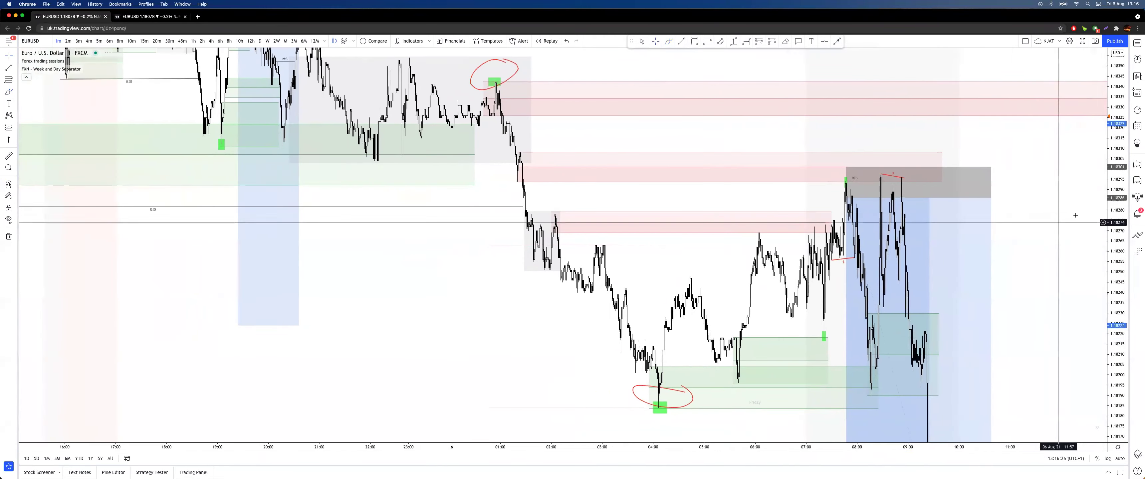
pyautogui.scroll(3, 1074, 215)
pyautogui.moveTo(571, 127); pyautogui.dragTo(586, 108)
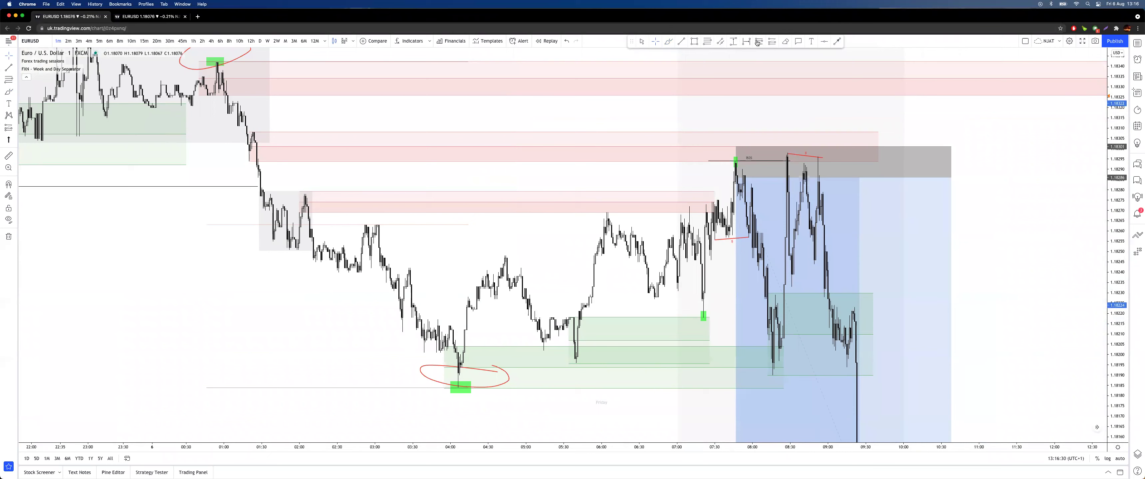
# Step: Place a short position just after 07:00 with its entry near 1.18269 and tighten its stop to just above the supply zone
pyautogui.click(685, 213)
pyautogui.rightClick(637, 148)
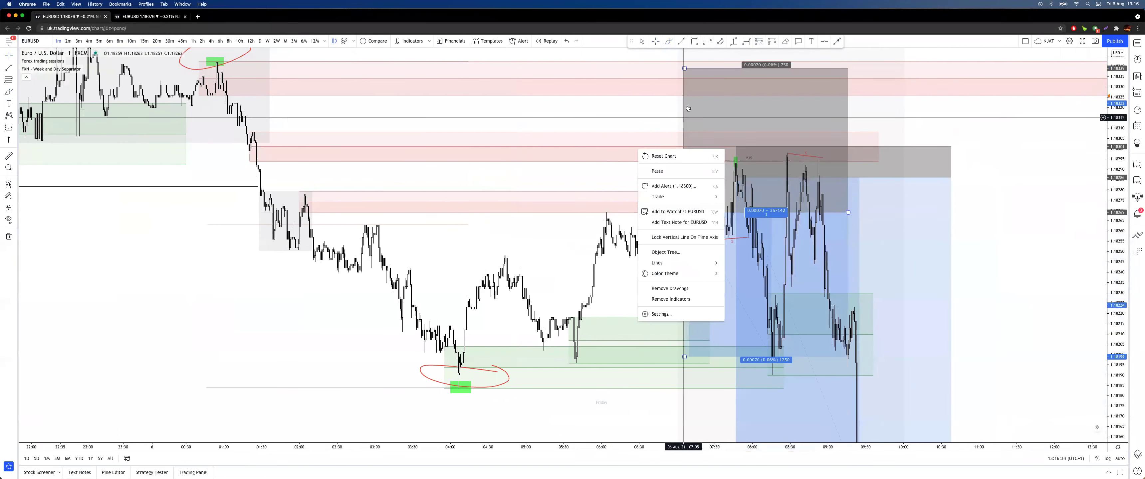
pyautogui.moveTo(684, 68); pyautogui.dragTo(685, 188)
pyautogui.moveTo(701, 267); pyautogui.dragTo(700, 265)
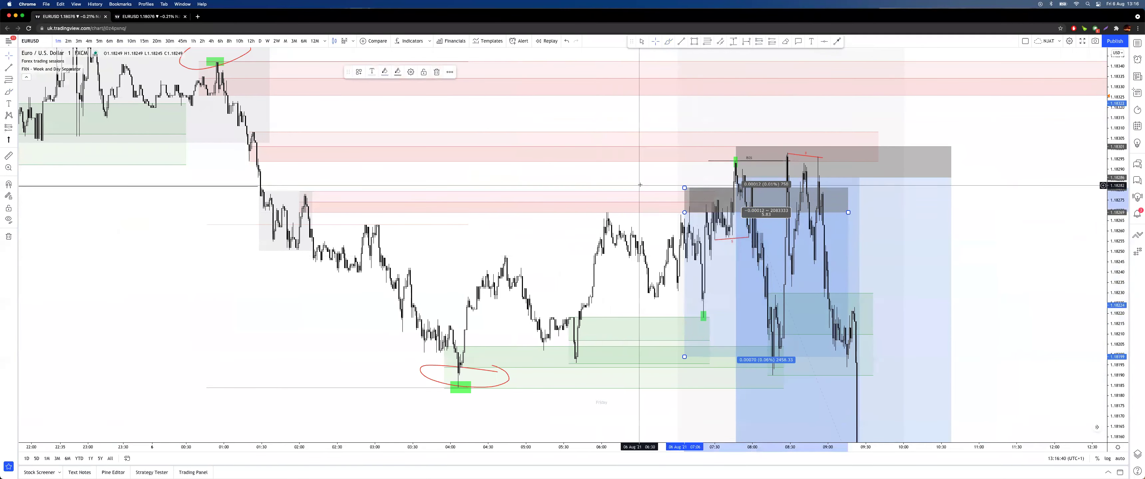
# Step: Shift the trial short position around the 07:00 high, adjust its target, and delete it
pyautogui.moveTo(624, 189); pyautogui.dragTo(612, 192)
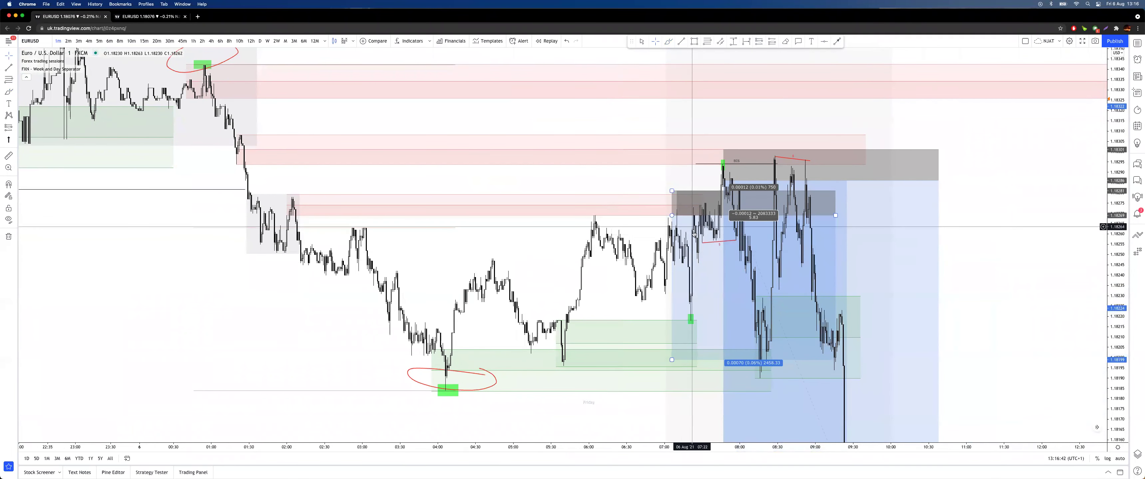
pyautogui.moveTo(699, 265); pyautogui.dragTo(694, 270)
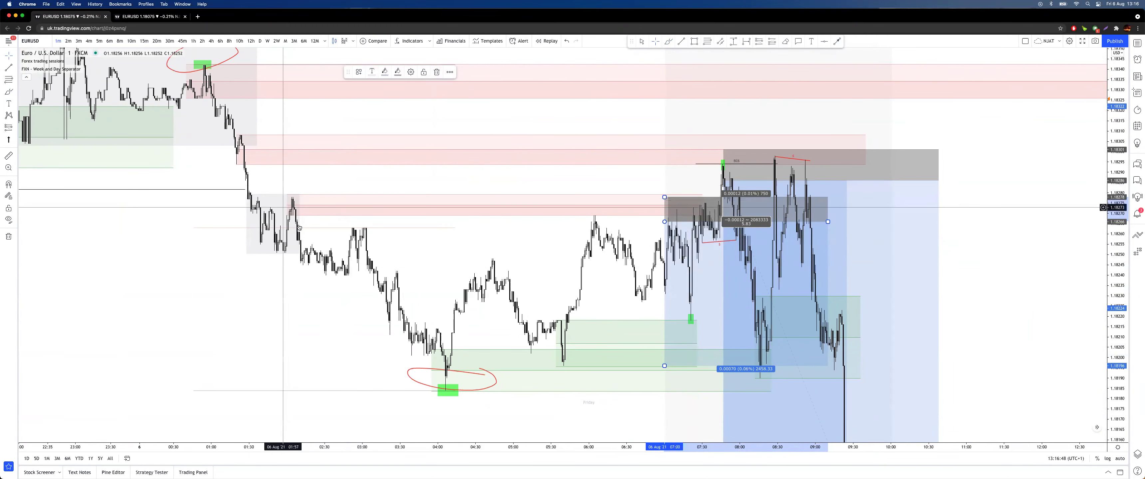
pyautogui.moveTo(702, 288); pyautogui.dragTo(701, 281)
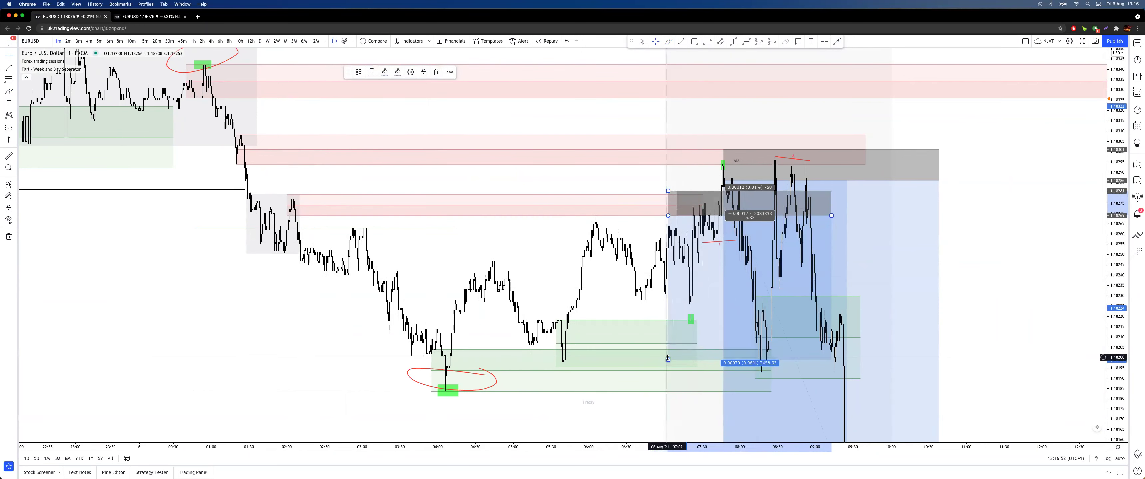
pyautogui.moveTo(671, 372)
pyautogui.mouseDown()
pyautogui.moveTo(677, 437)
pyautogui.moveTo(673, 356)
pyautogui.mouseUp()
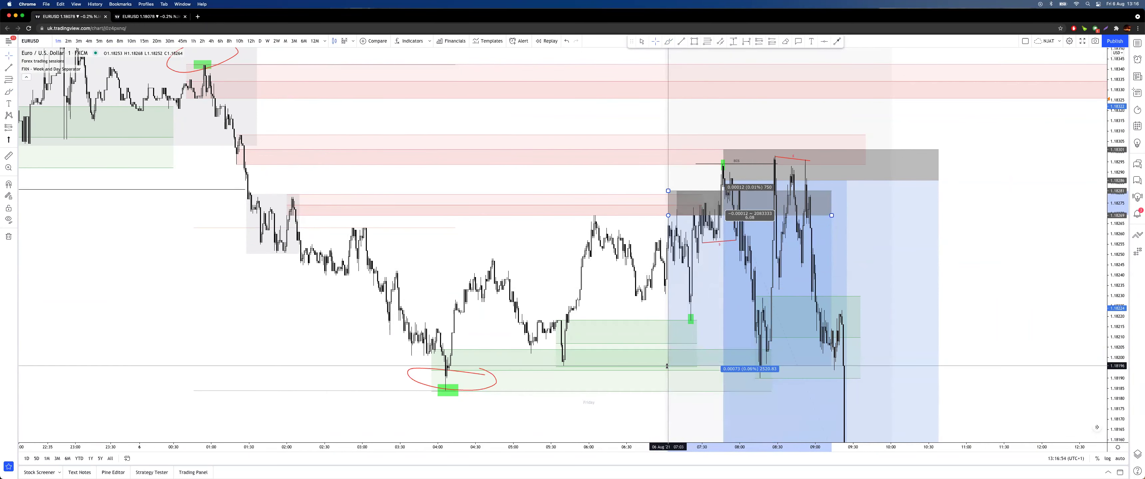
pyautogui.click(438, 71)
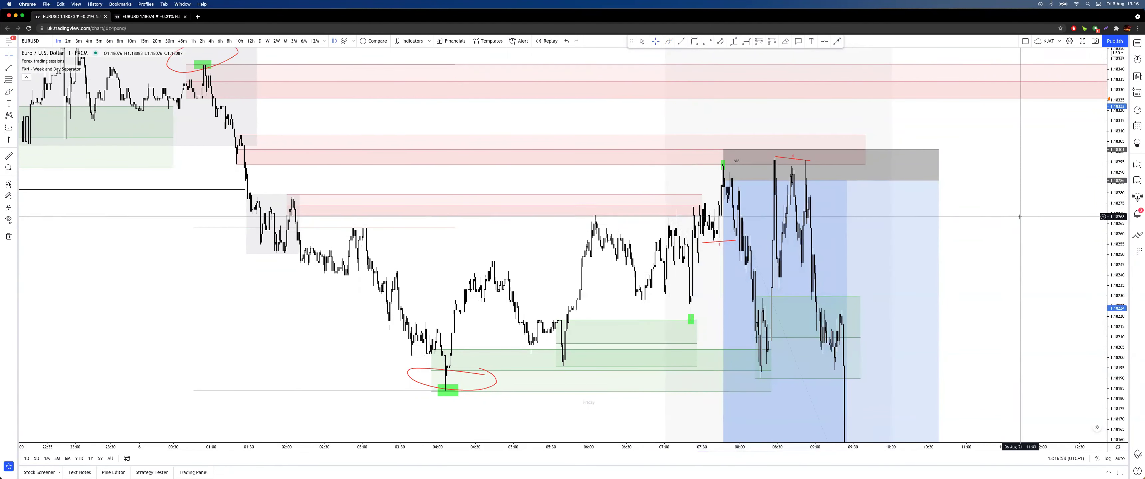
# Step: Brush the drop into the 07:20 low, the low it breaks and the rebound from demand, then undo the strokes
pyautogui.moveTo(1002, 212); pyautogui.dragTo(984, 206)
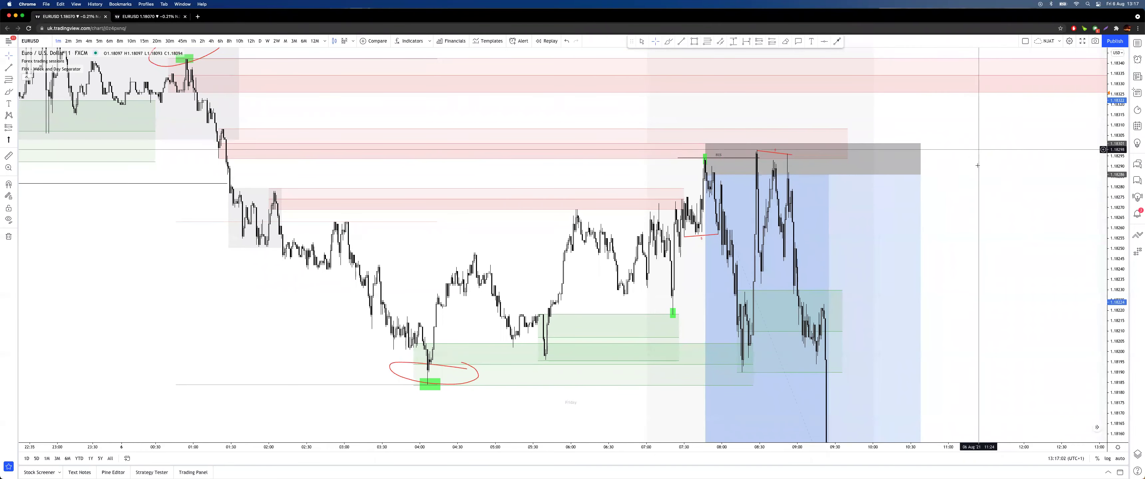
pyautogui.moveTo(979, 156); pyautogui.dragTo(979, 179)
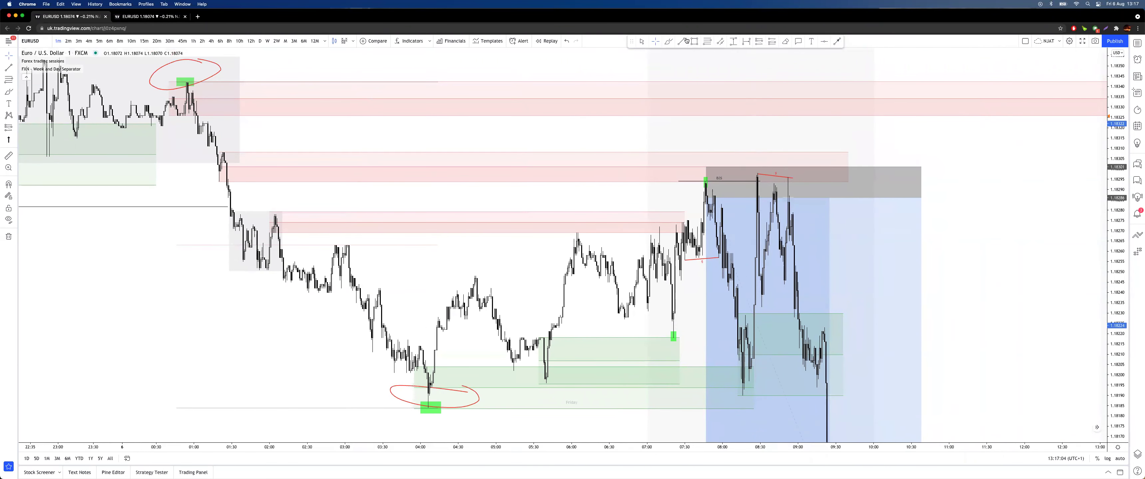
pyautogui.moveTo(660, 229); pyautogui.dragTo(685, 340)
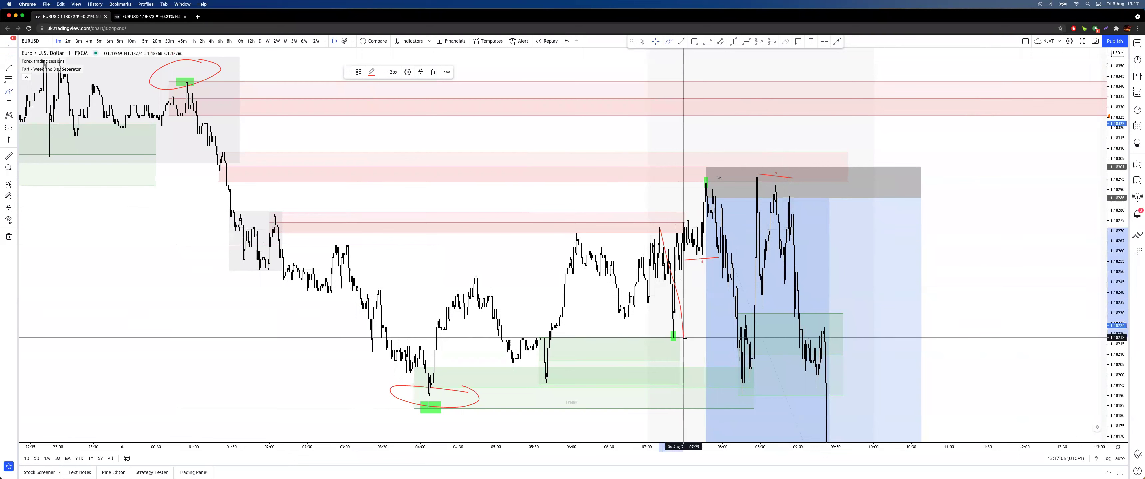
pyautogui.moveTo(605, 316)
pyautogui.mouseDown()
pyautogui.moveTo(677, 318)
pyautogui.moveTo(683, 283)
pyautogui.mouseUp()
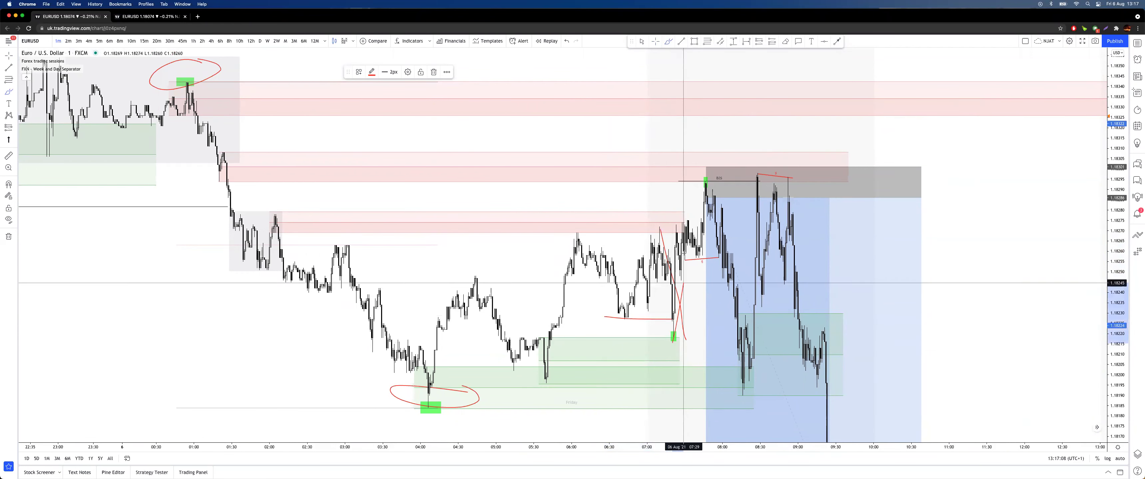
pyautogui.press('super+z')
pyautogui.press('super+z')
# Step: Circle the middle supply zone's origin near 01:20, brush a line from it to the 07:45 high, and undo the strokes
pyautogui.moveTo(261, 141); pyautogui.dragTo(241, 147)
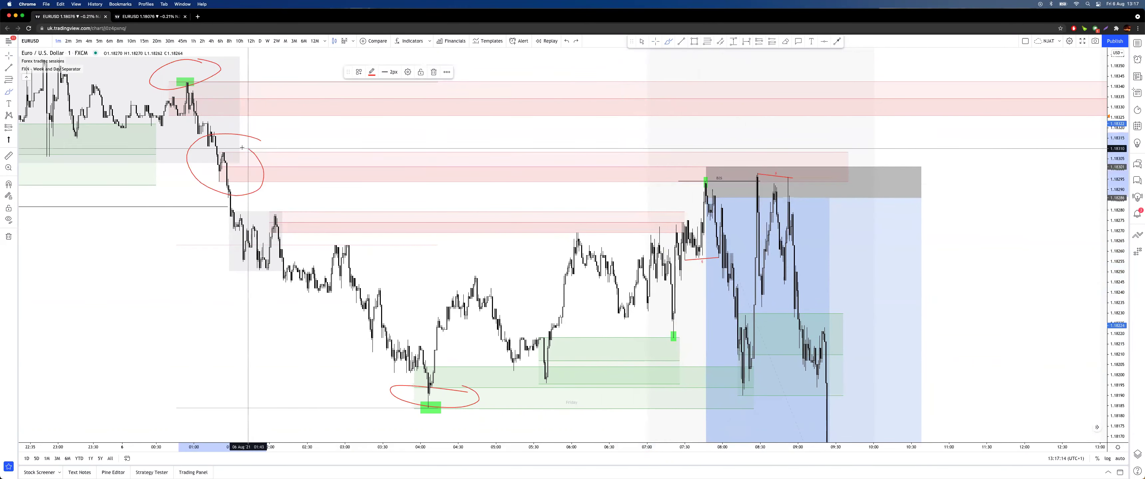
pyautogui.press('super+z')
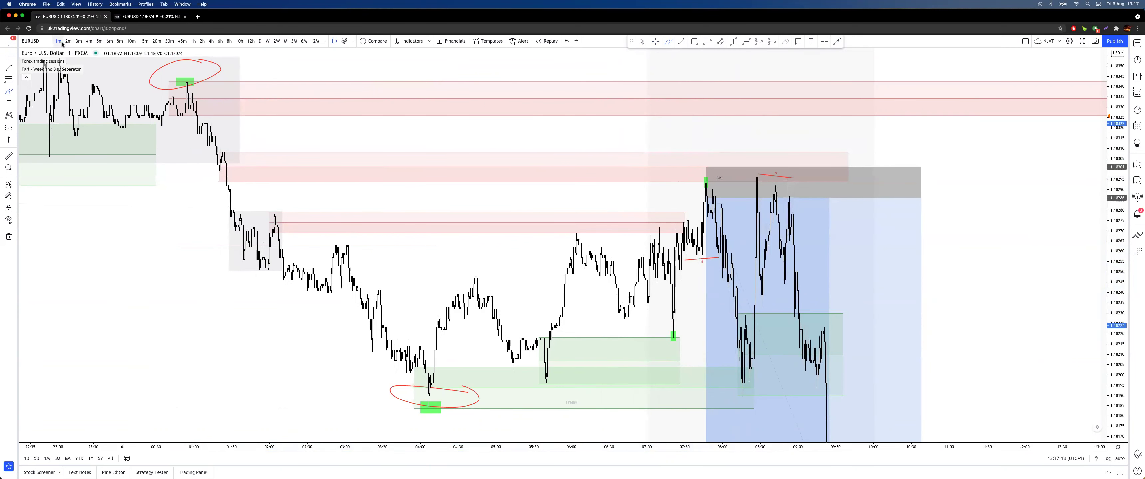
pyautogui.moveTo(208, 164); pyautogui.dragTo(714, 170)
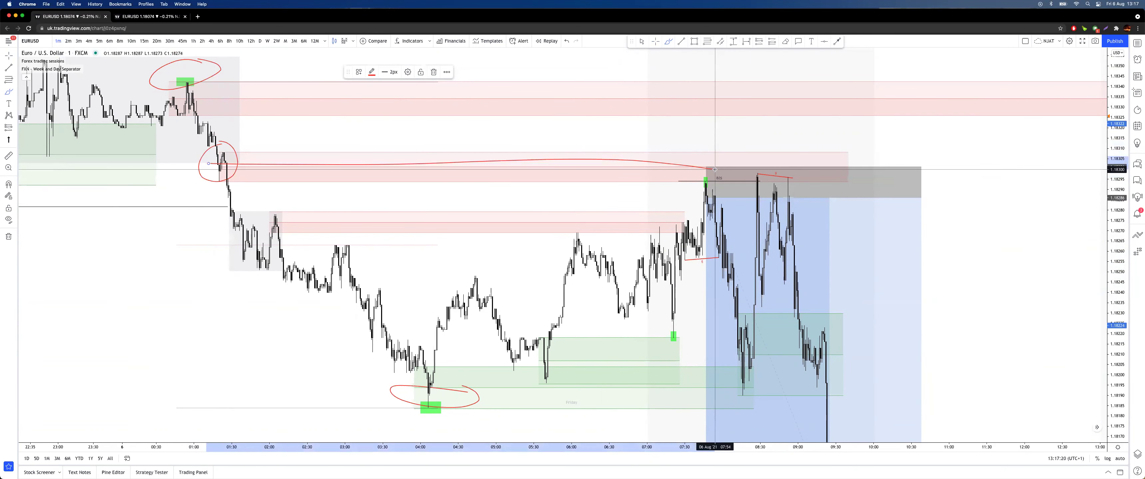
pyautogui.press('super+z')
pyautogui.press('super+z')
pyautogui.moveTo(872, 303); pyautogui.dragTo(873, 286)
pyautogui.press('super+z')
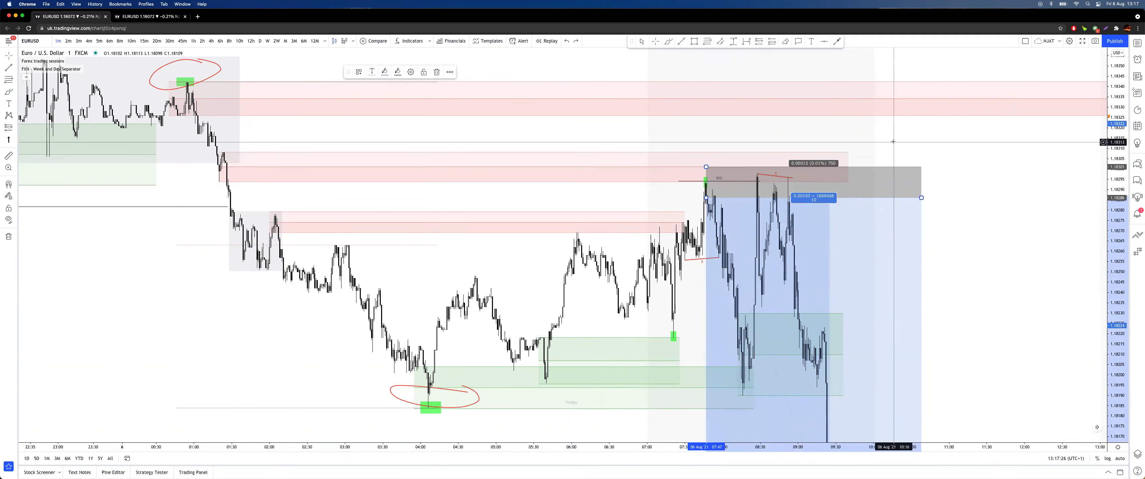
pyautogui.click(893, 141)
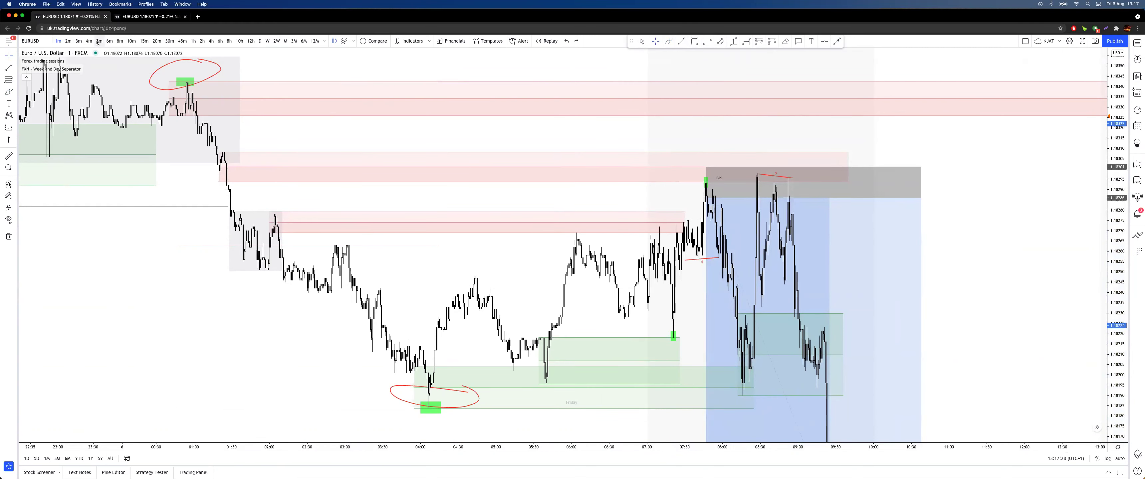
# Step: Check the supply zones and the morning decline on the 5-minute timeframe, then return to the 1-minute timeframe
pyautogui.click(99, 41)
pyautogui.hscroll(5, 910, 126)
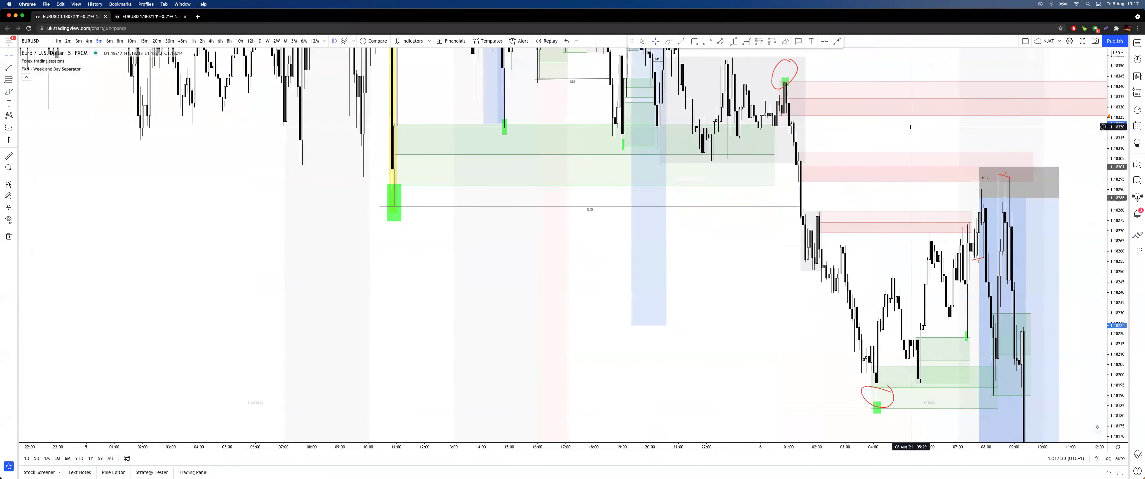
pyautogui.hscroll(5, 910, 127)
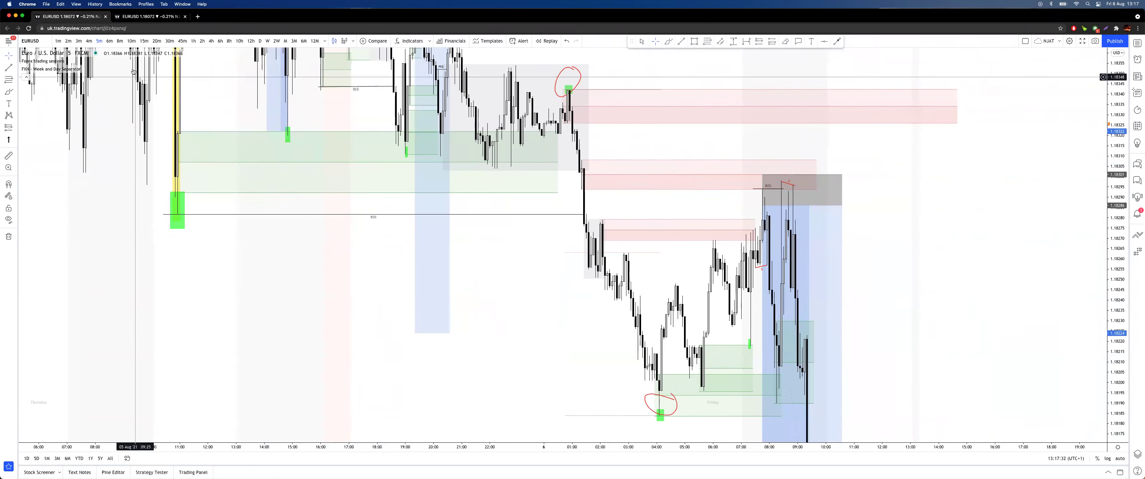
pyautogui.click(58, 41)
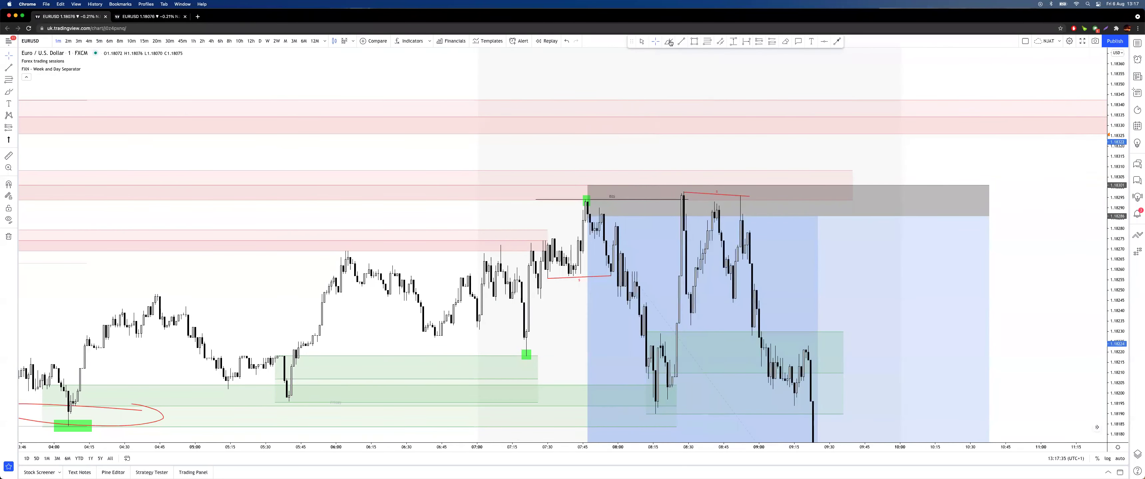
# Step: Brush around the 07:45 high at the supply zone and undo the stroke
pyautogui.click(668, 42)
pyautogui.moveTo(588, 198)
pyautogui.mouseDown()
pyautogui.moveTo(583, 213)
pyautogui.moveTo(595, 214)
pyautogui.mouseUp()
pyautogui.press('super+z')
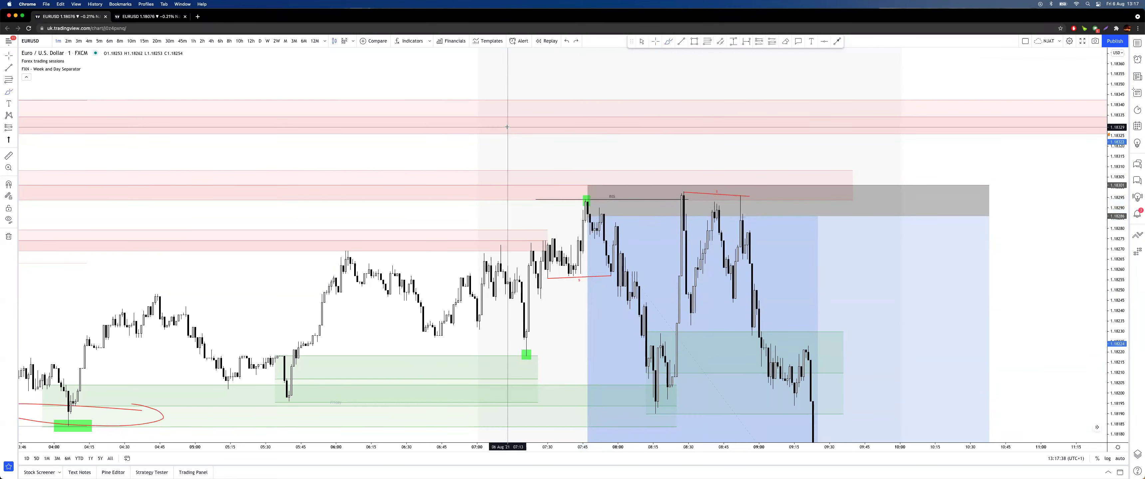
# Step: Trace the fall from the 07:45 high into demand, the 08:30 sweep and the following sell-off, then undo the strokes
pyautogui.scroll(-3, 1012, 119)
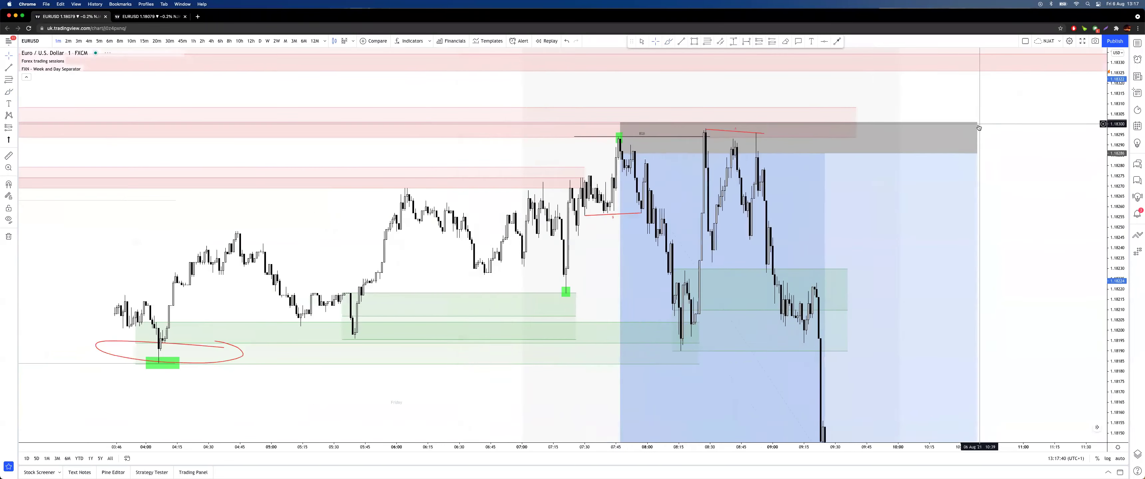
pyautogui.moveTo(752, 130)
pyautogui.mouseDown()
pyautogui.moveTo(817, 336)
pyautogui.moveTo(814, 88)
pyautogui.mouseUp()
pyautogui.moveTo(825, 120); pyautogui.dragTo(933, 443)
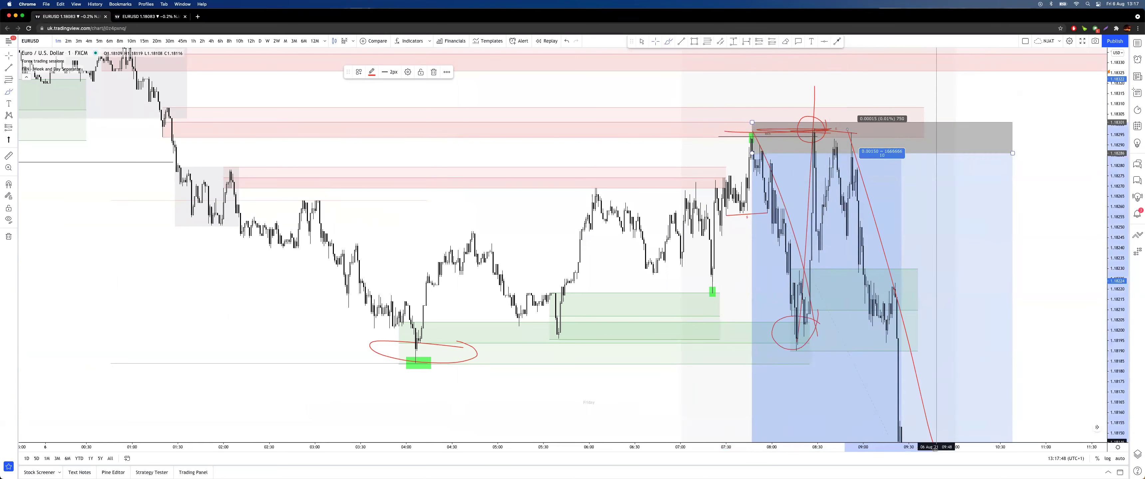
pyautogui.press('super+z')
pyautogui.press('super+z')
pyautogui.click(940, 148)
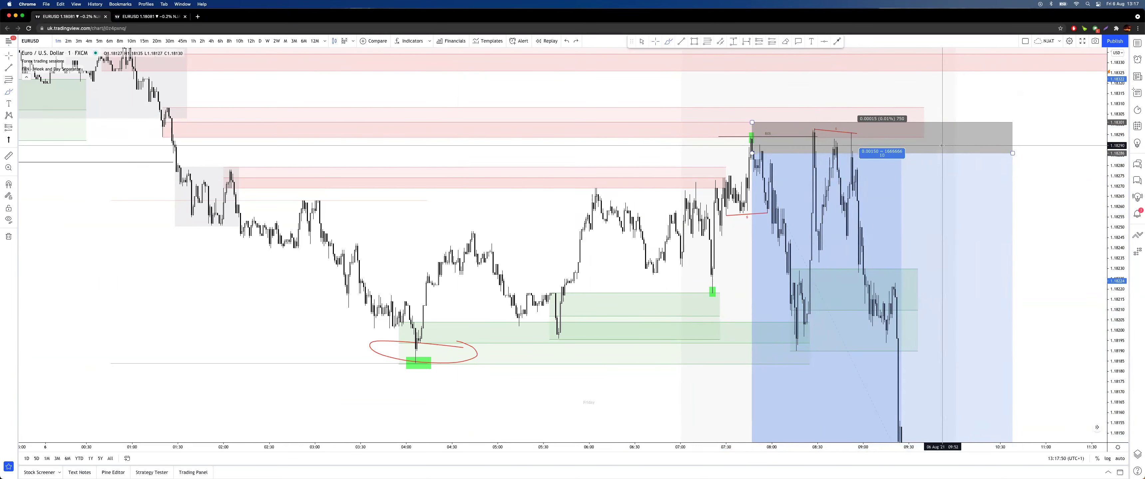
# Step: Remove the labelled structure-break line at the 07:45 high, then brush around the 08:30 high and undo that stroke
pyautogui.scroll(-5, 941, 145)
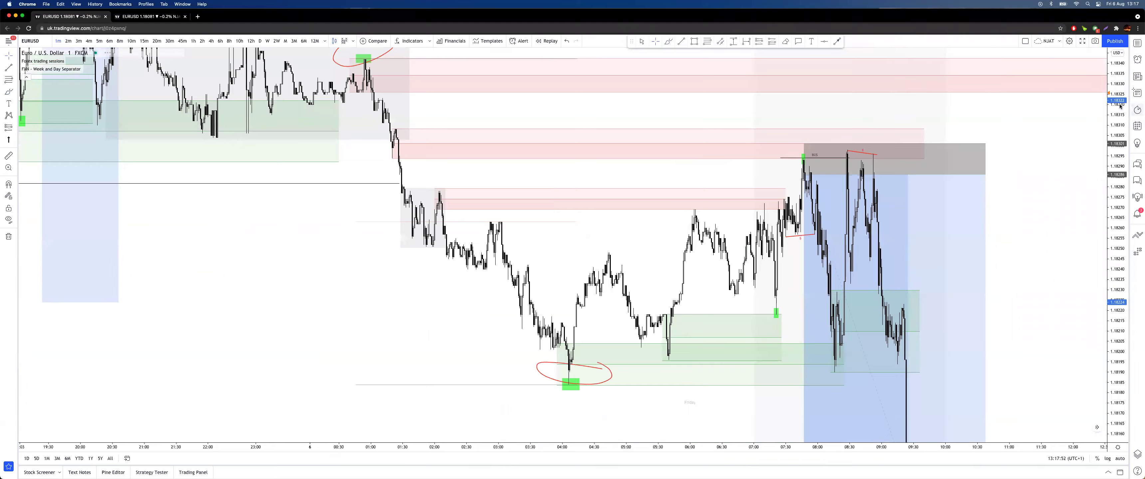
pyautogui.moveTo(1119, 106); pyautogui.dragTo(1118, 238)
pyautogui.moveTo(1044, 227); pyautogui.dragTo(958, 230)
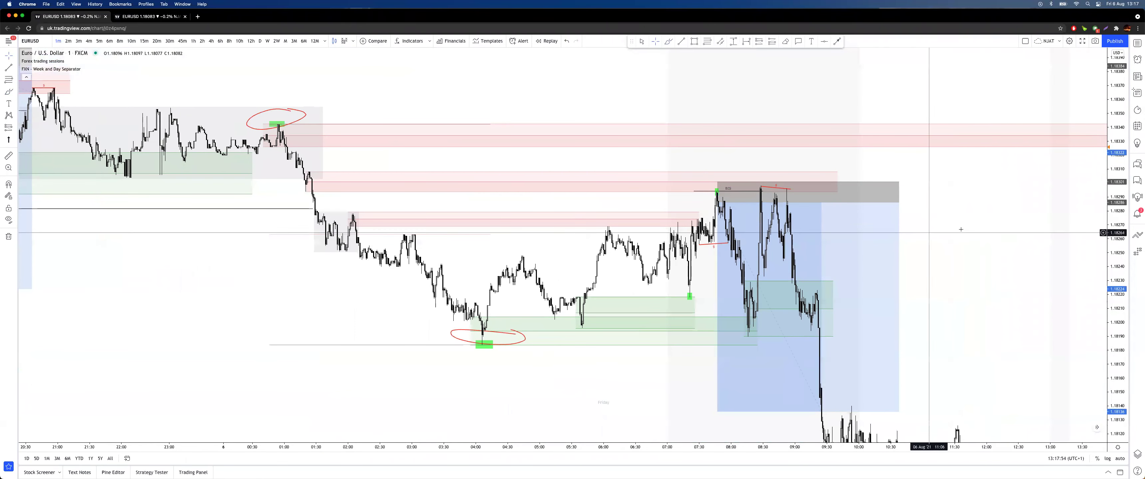
pyautogui.click(703, 193)
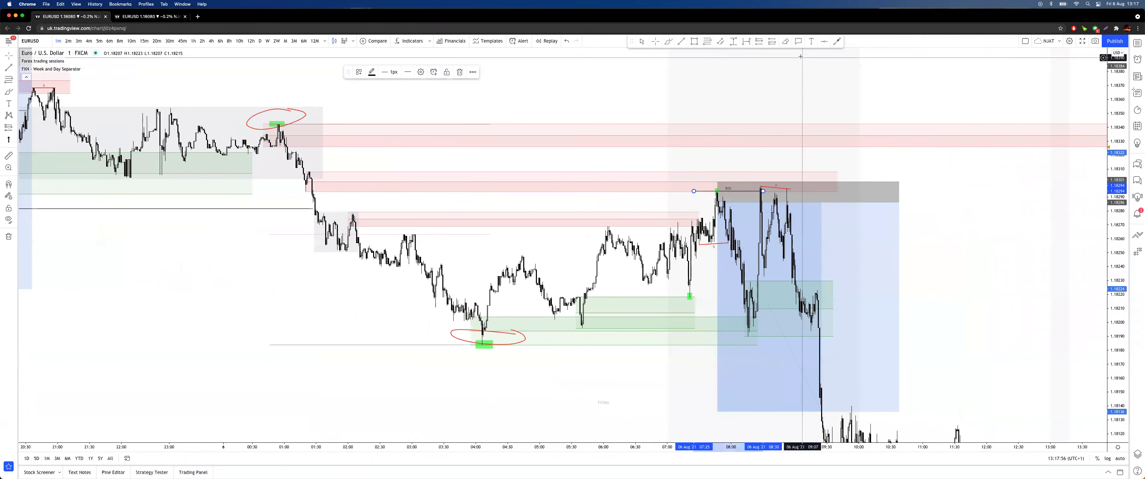
pyautogui.click(668, 42)
pyautogui.moveTo(810, 178); pyautogui.dragTo(764, 181)
pyautogui.press('super+z')
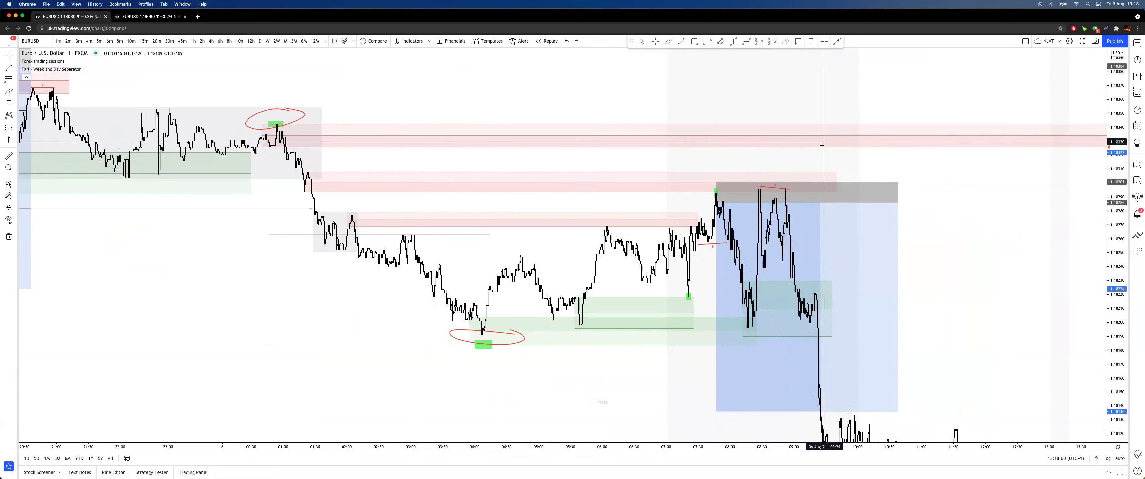
# Step: Circle the highest supply zone, brush a level along it, trace the decline from the 07:45 high, and undo the strokes
pyautogui.click(856, 184)
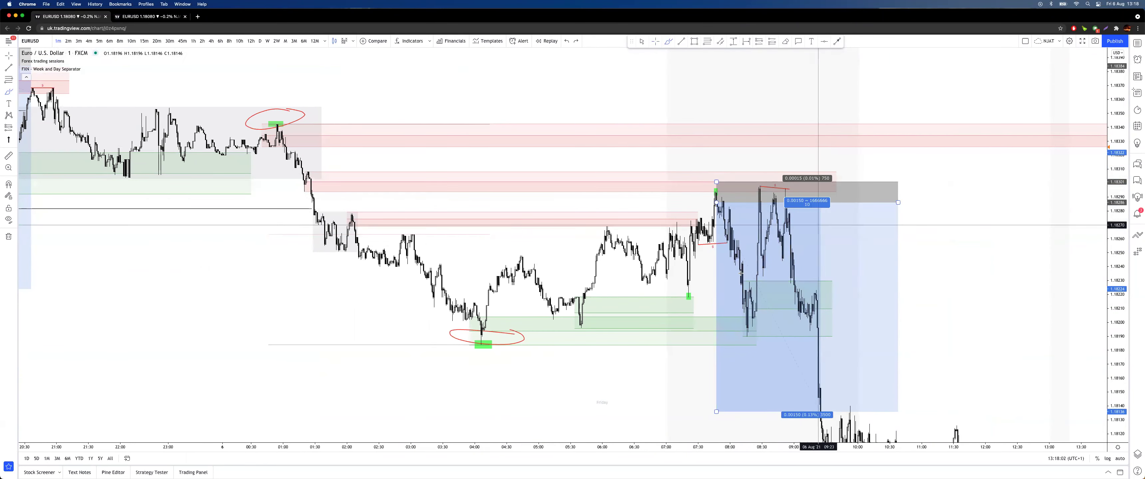
pyautogui.moveTo(592, 127); pyautogui.dragTo(822, 120)
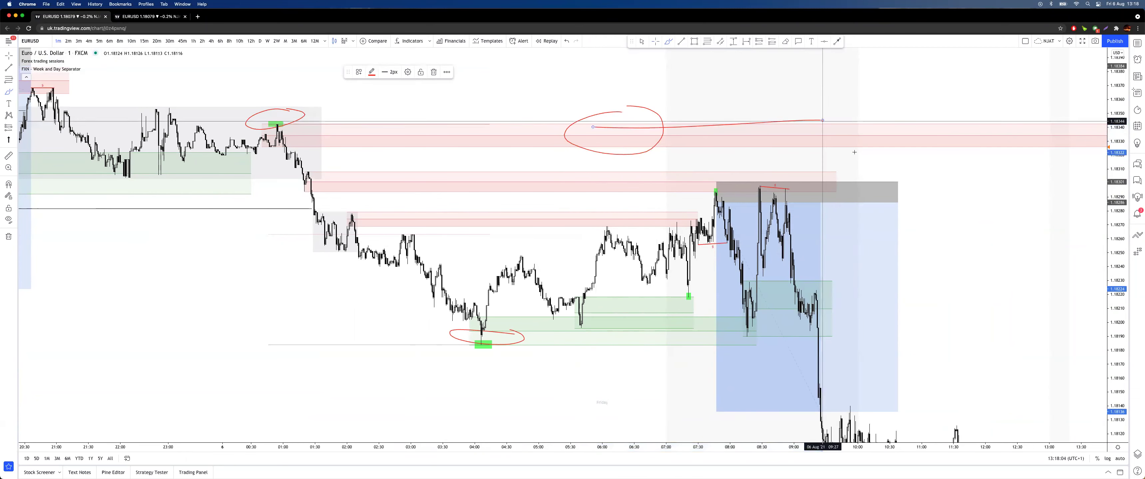
pyautogui.press('cmd+z')
pyautogui.moveTo(721, 182)
pyautogui.mouseDown()
pyautogui.moveTo(702, 193)
pyautogui.moveTo(732, 180)
pyautogui.moveTo(871, 442)
pyautogui.mouseUp()
pyautogui.press('cmd+z')
pyautogui.press('cmd+z')
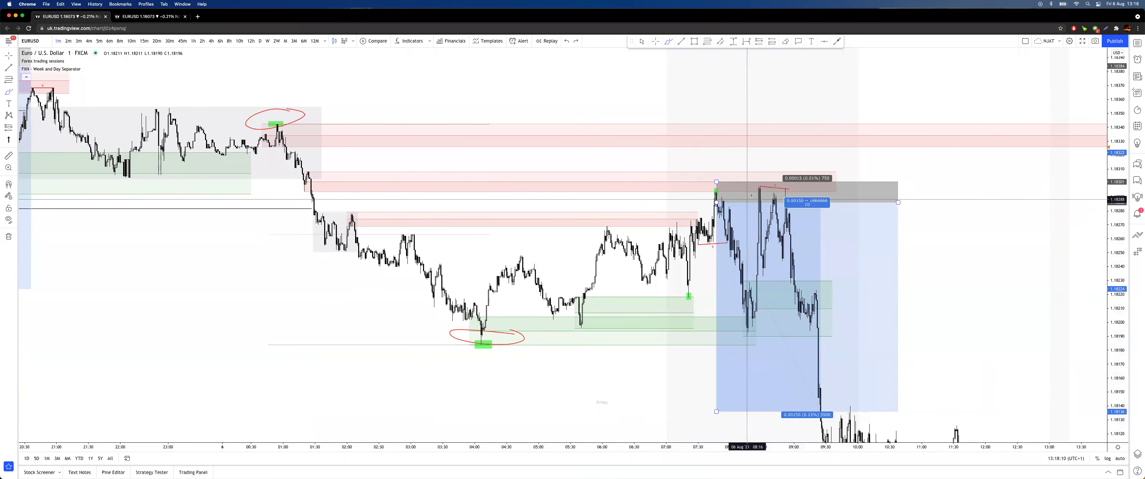
# Step: Circle the 07:45 high, brush the broken 07:00 high and the level across to the 08:30 high, then undo the strokes
pyautogui.moveTo(759, 183); pyautogui.dragTo(733, 184)
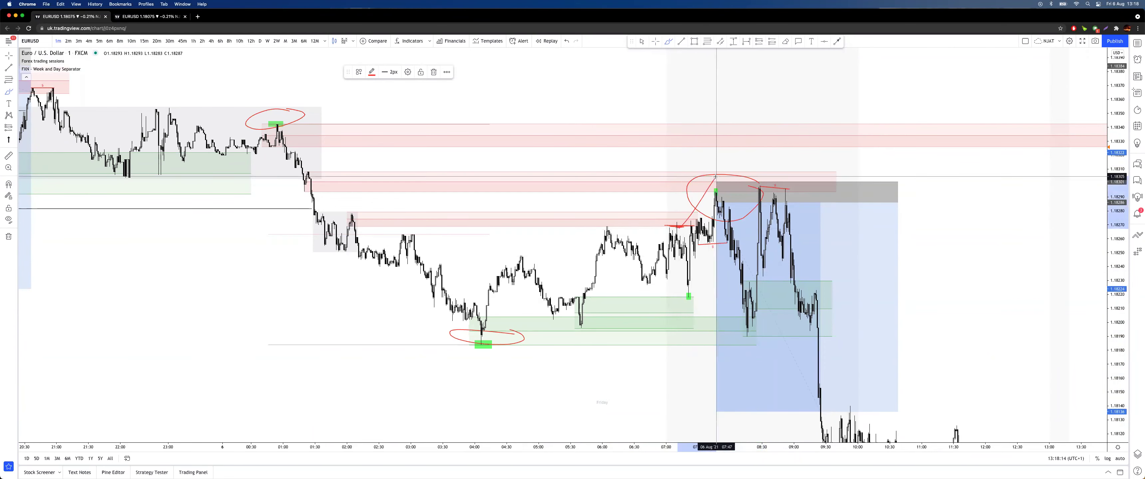
pyautogui.press('super+z')
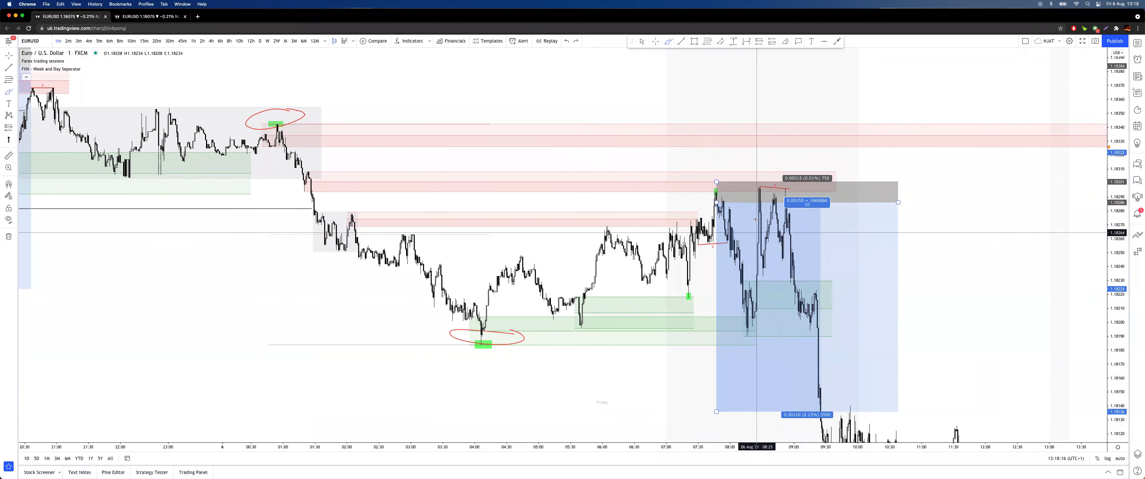
pyautogui.moveTo(704, 192); pyautogui.dragTo(783, 191)
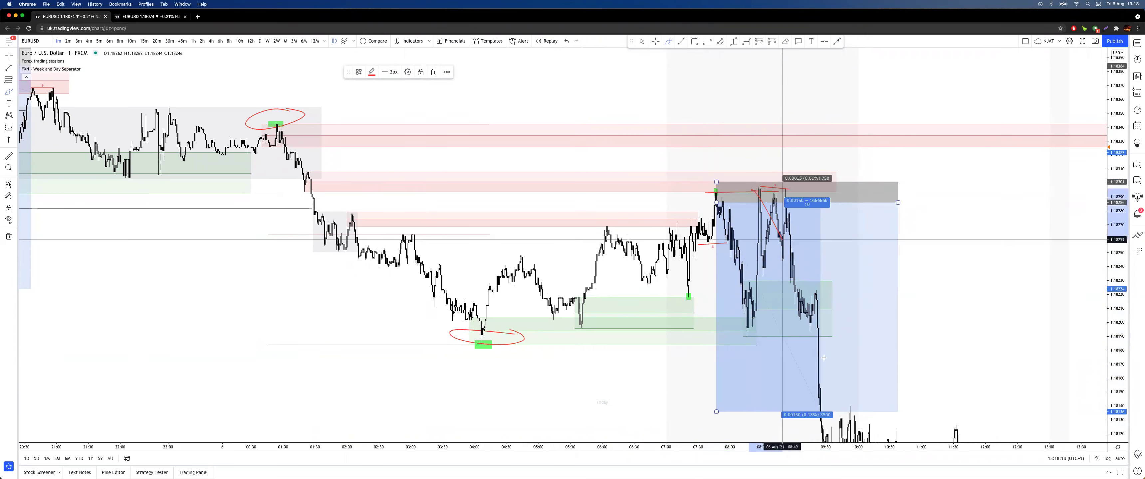
pyautogui.press('super+z')
pyautogui.press('super+z')
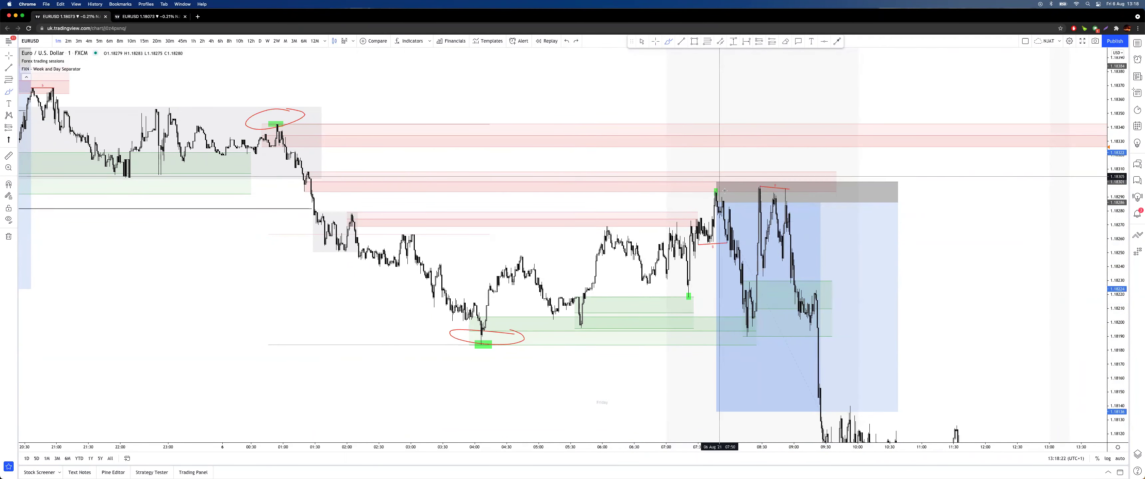
# Step: Brush around the 07:00 high and trace the drop from the 07:45 high into demand, then undo the strokes
pyautogui.moveTo(691, 218); pyautogui.dragTo(680, 213)
pyautogui.moveTo(731, 192); pyautogui.dragTo(759, 345)
pyautogui.press('super+z')
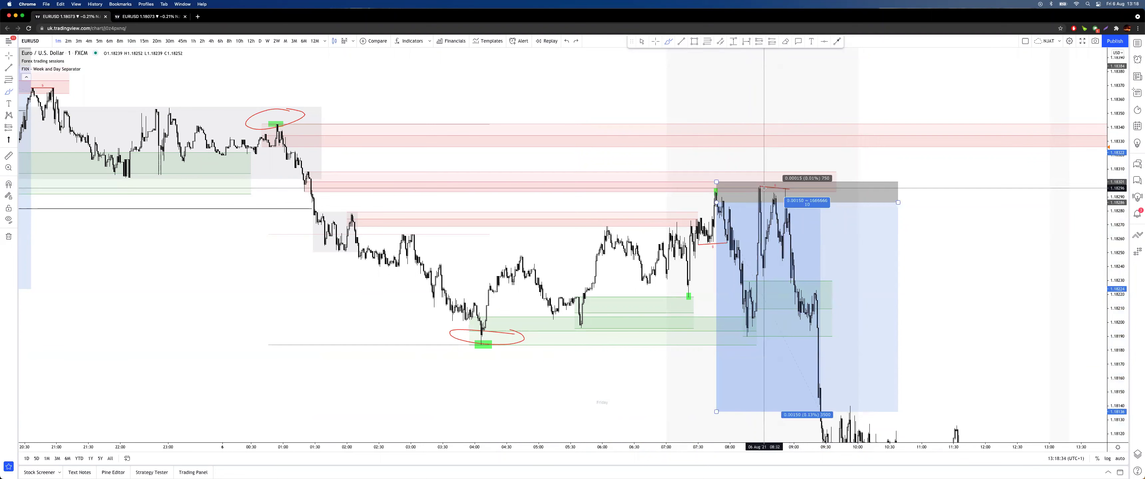
# Step: Circle the 02:00 and 01:00 highs and the 04:05 low, brush from the 01:30 supply to the 07:45 high, then undo the strokes
pyautogui.moveTo(374, 201); pyautogui.dragTo(376, 207)
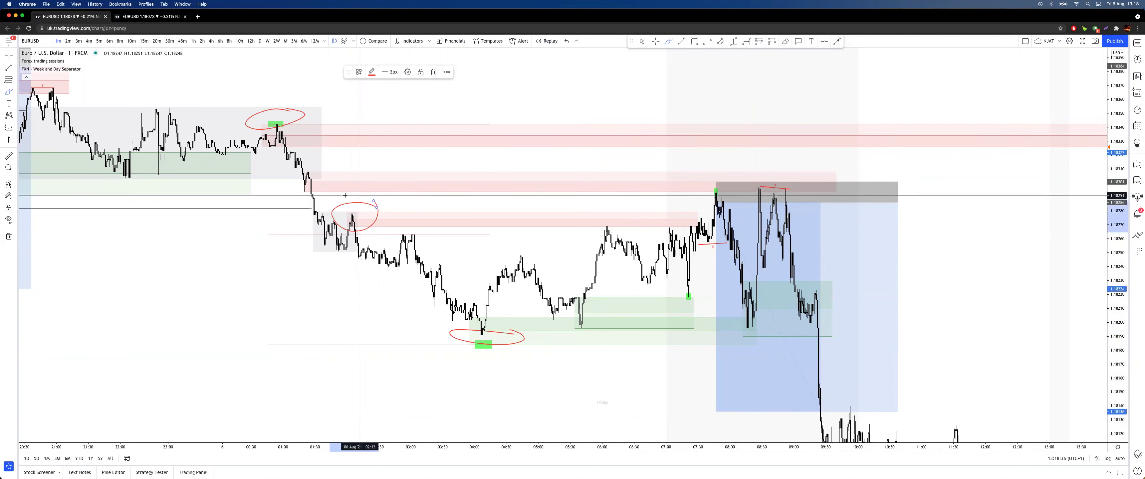
pyautogui.moveTo(297, 103); pyautogui.dragTo(289, 109)
pyautogui.moveTo(501, 326); pyautogui.dragTo(497, 325)
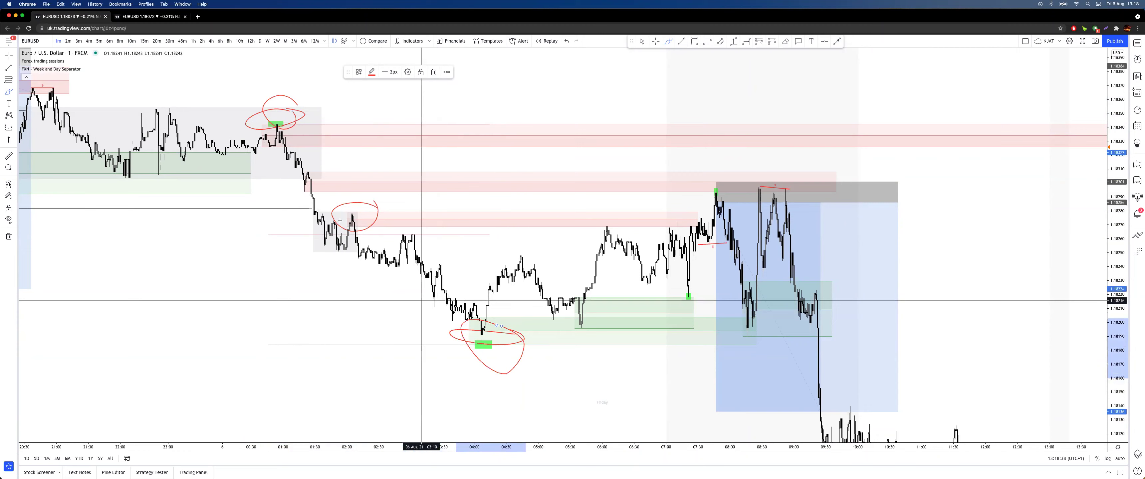
pyautogui.moveTo(294, 175)
pyautogui.mouseDown()
pyautogui.moveTo(729, 192)
pyautogui.moveTo(763, 173)
pyautogui.mouseUp()
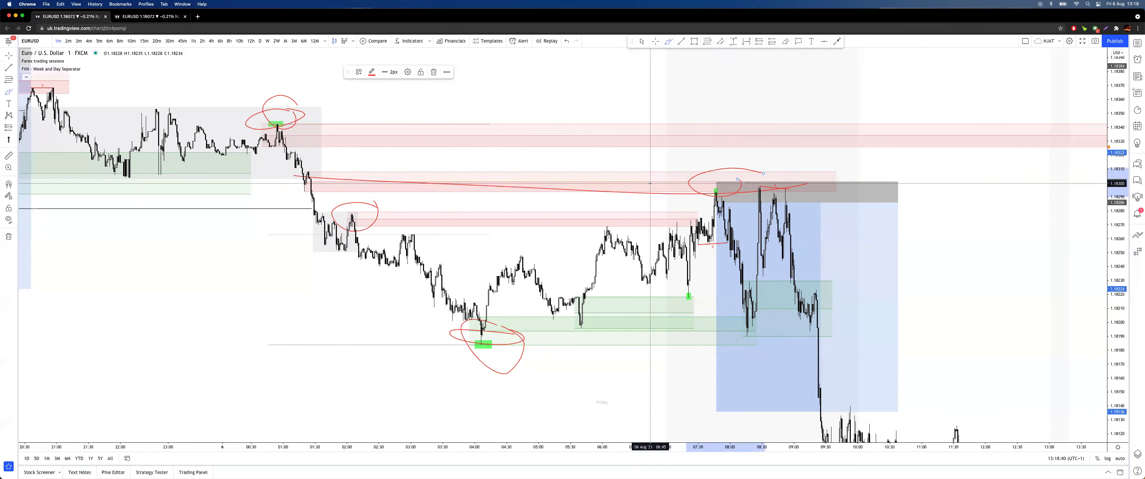
pyautogui.moveTo(677, 224); pyautogui.dragTo(674, 224)
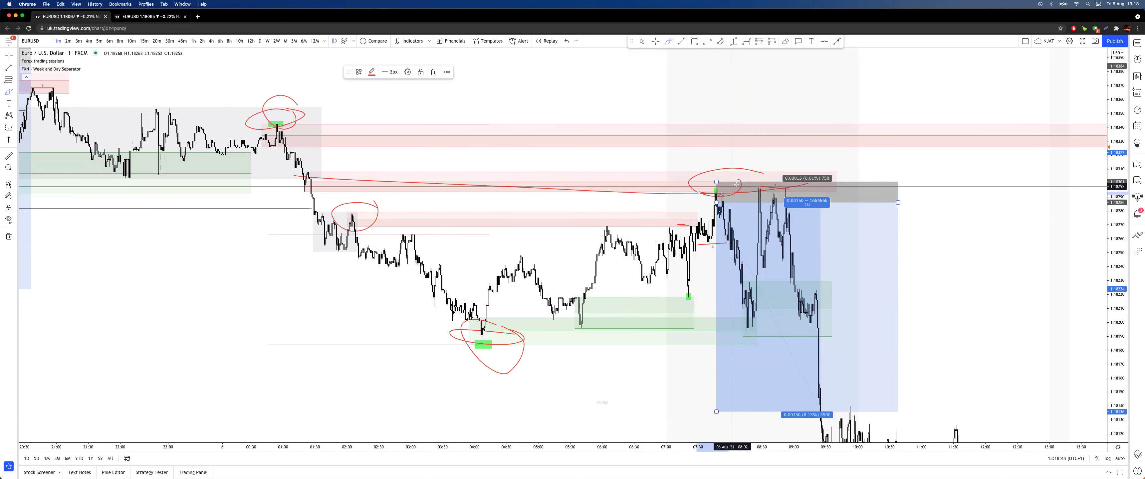
pyautogui.press('super+z')
pyautogui.press('super+z')
pyautogui.press('super+z')
pyautogui.click(699, 190)
pyautogui.press('super+z')
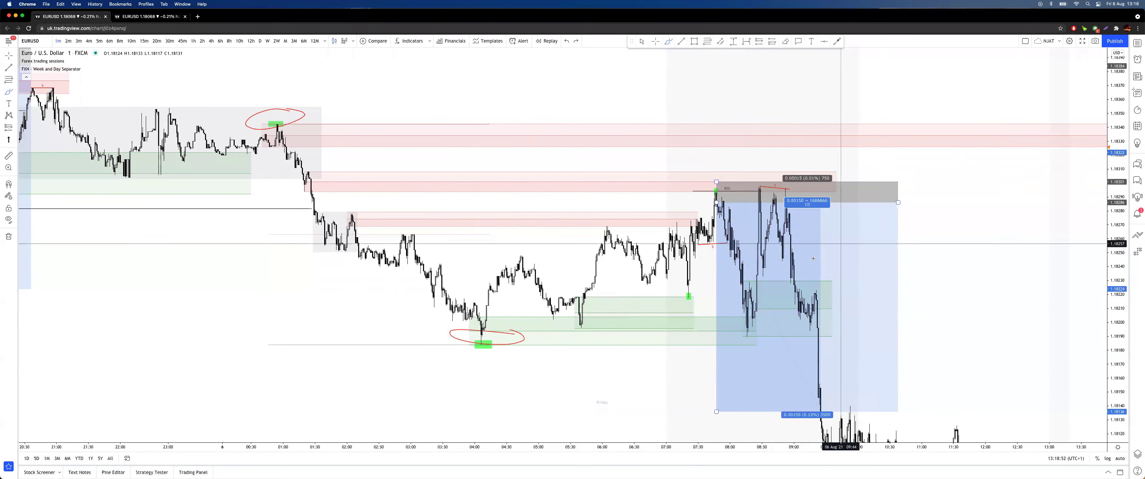
# Step: Circle the price action around the Thursday 14:30 and 19:30 shorts and the Friday 08:00 short, then undo the strokes
pyautogui.scroll(-3, 385, 164)
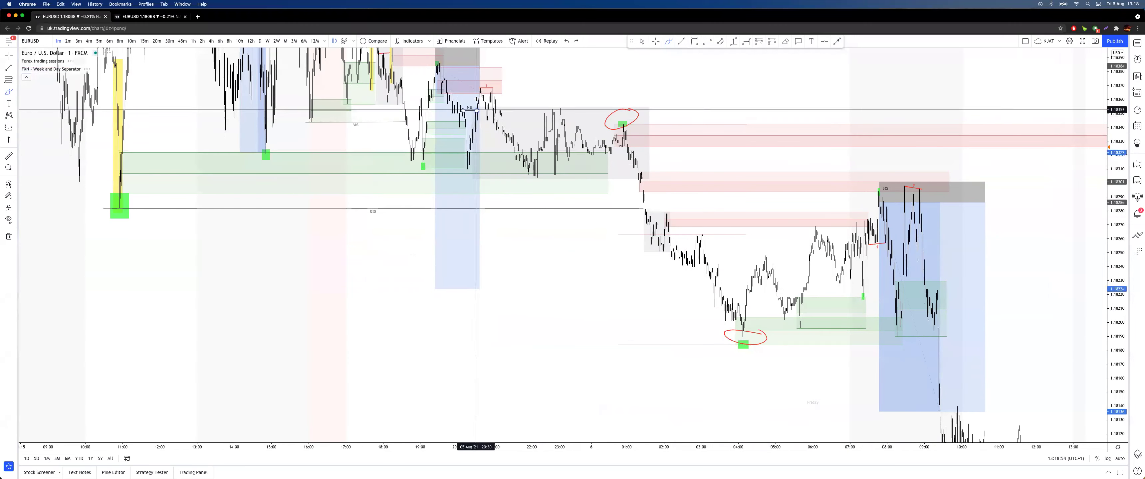
pyautogui.moveTo(476, 98); pyautogui.dragTo(458, 102)
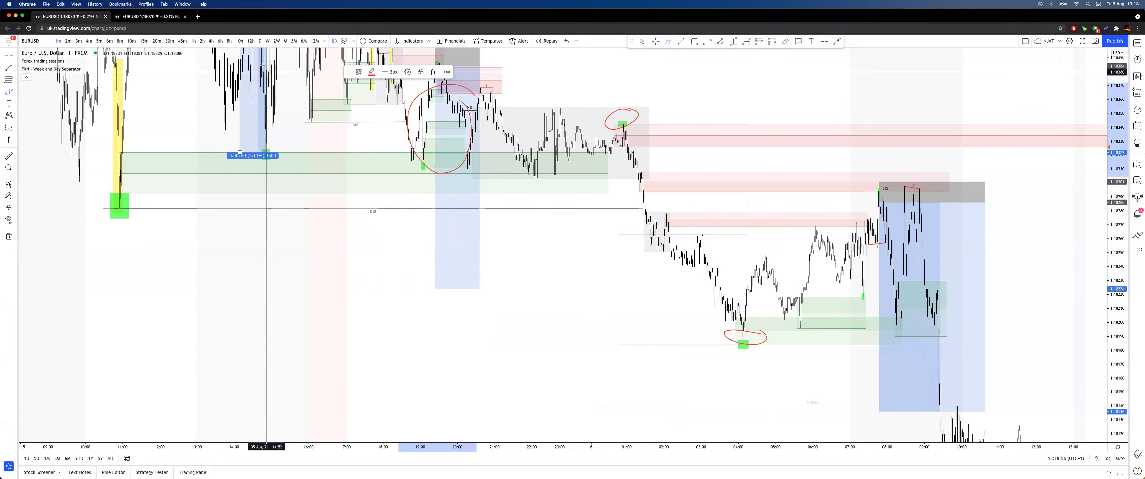
pyautogui.moveTo(269, 72); pyautogui.dragTo(273, 72)
pyautogui.moveTo(896, 183)
pyautogui.mouseDown()
pyautogui.moveTo(858, 189)
pyautogui.moveTo(901, 184)
pyautogui.mouseUp()
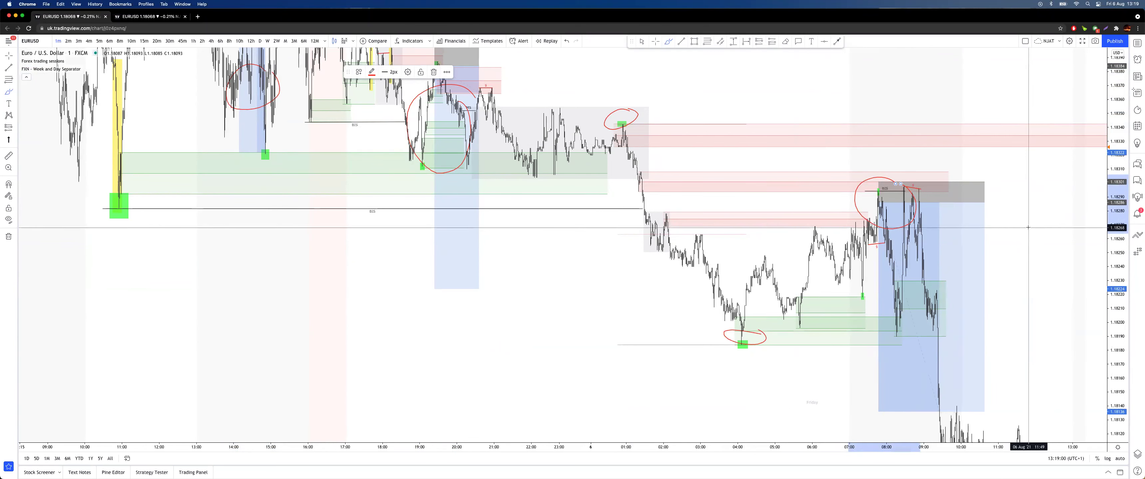
pyautogui.press('super+z')
pyautogui.press('super+z')
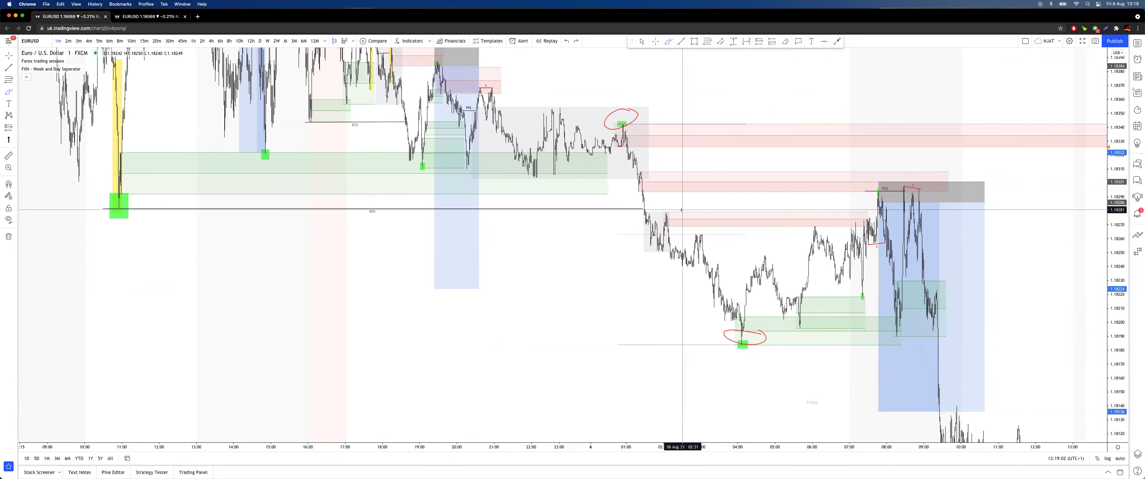
# Step: Circle the whole Friday morning short position with the brush, then undo the stroke
pyautogui.click(918, 197)
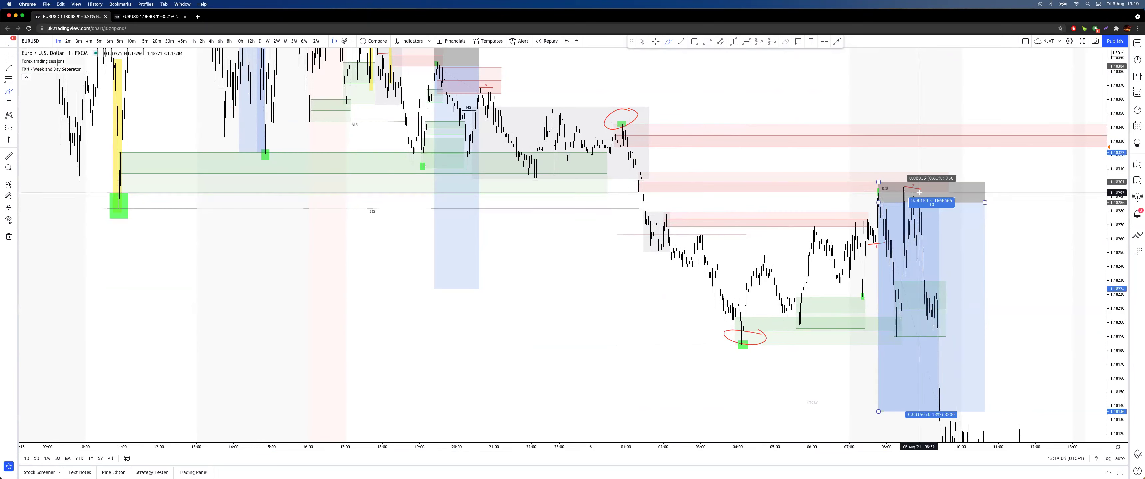
pyautogui.moveTo(965, 228)
pyautogui.mouseDown()
pyautogui.moveTo(939, 222)
pyautogui.moveTo(981, 192)
pyautogui.mouseUp()
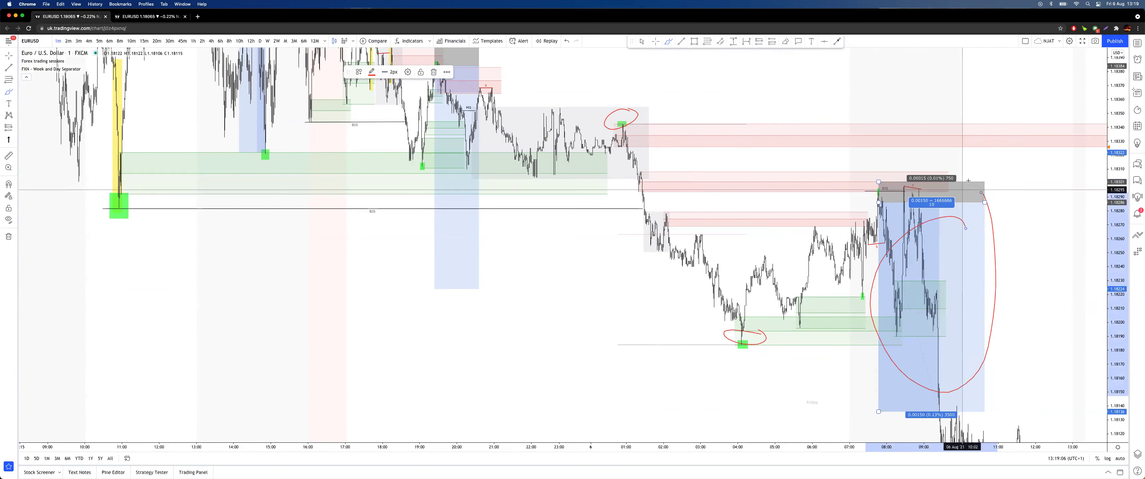
pyautogui.press('super+z')
pyautogui.moveTo(1011, 222); pyautogui.dragTo(986, 224)
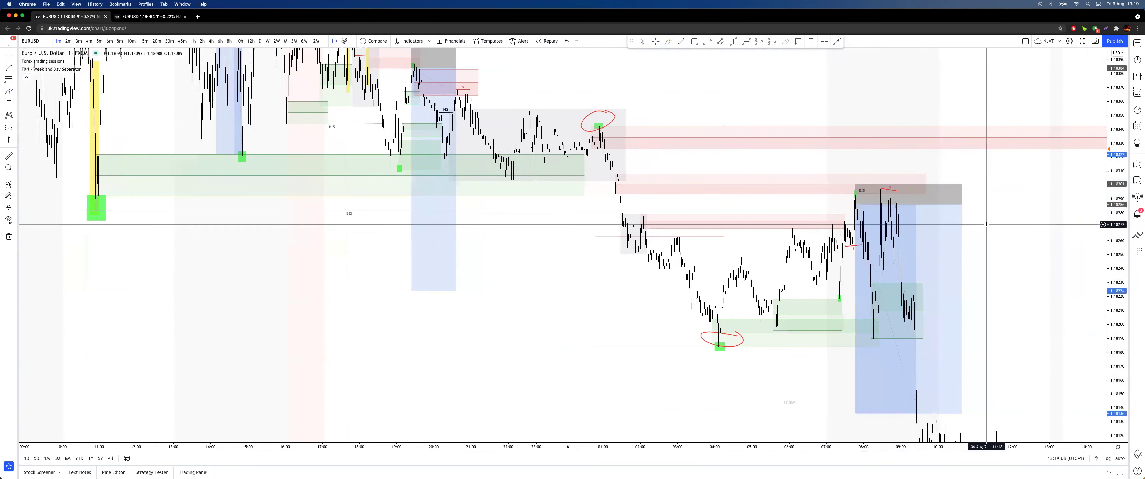
pyautogui.hscroll(5, 986, 224)
pyautogui.scroll(5, 986, 225)
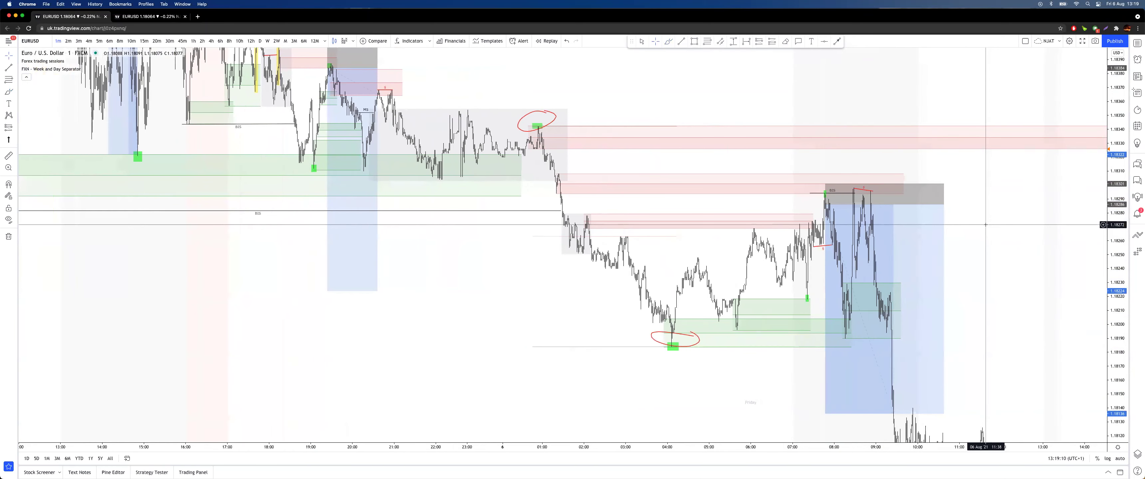
pyautogui.hscroll(10, 978, 222)
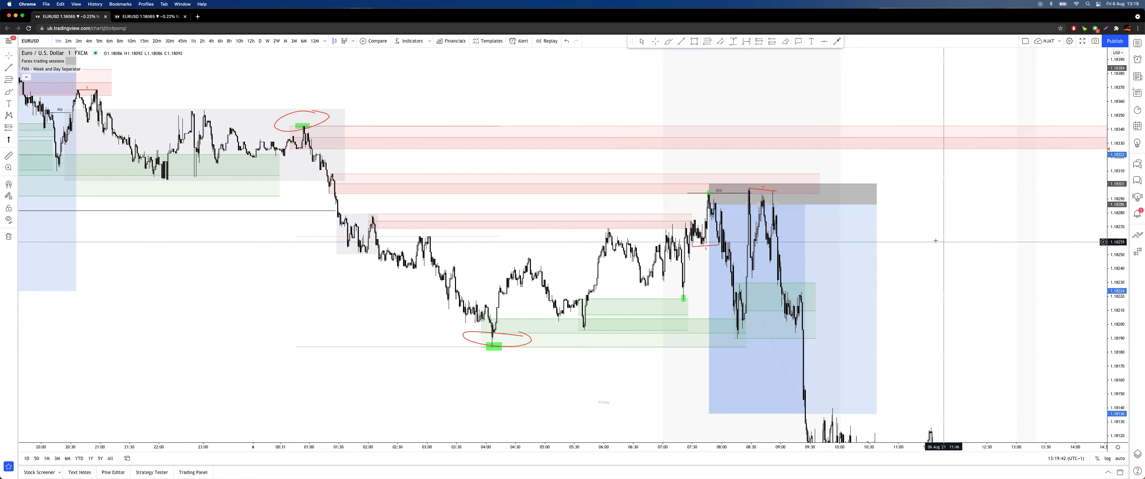
# Step: Circle the 02:00, 01:30 and 01:00 supply zones, the area above the 01:00 high and the 04:05 low with the brush
pyautogui.click(668, 42)
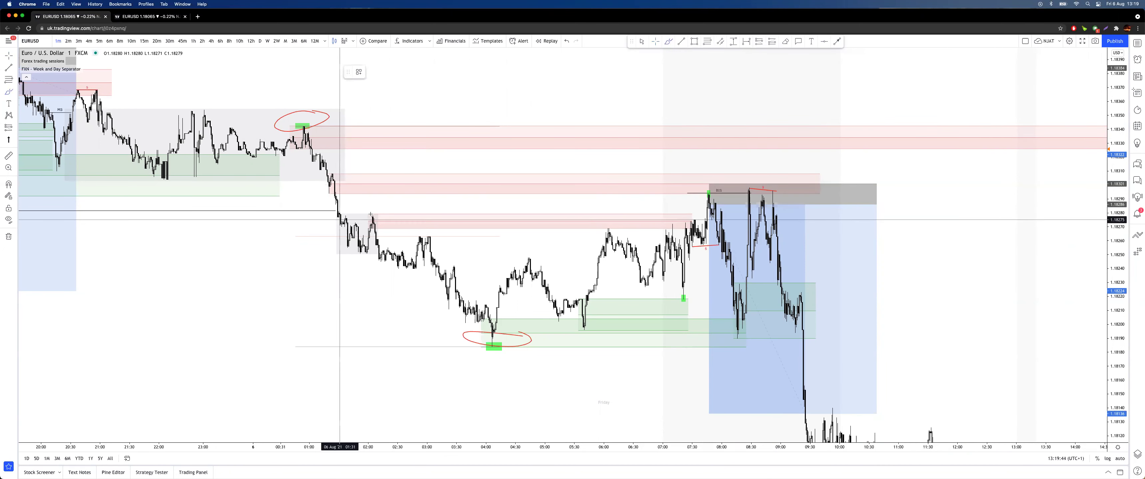
pyautogui.moveTo(390, 205); pyautogui.dragTo(369, 228)
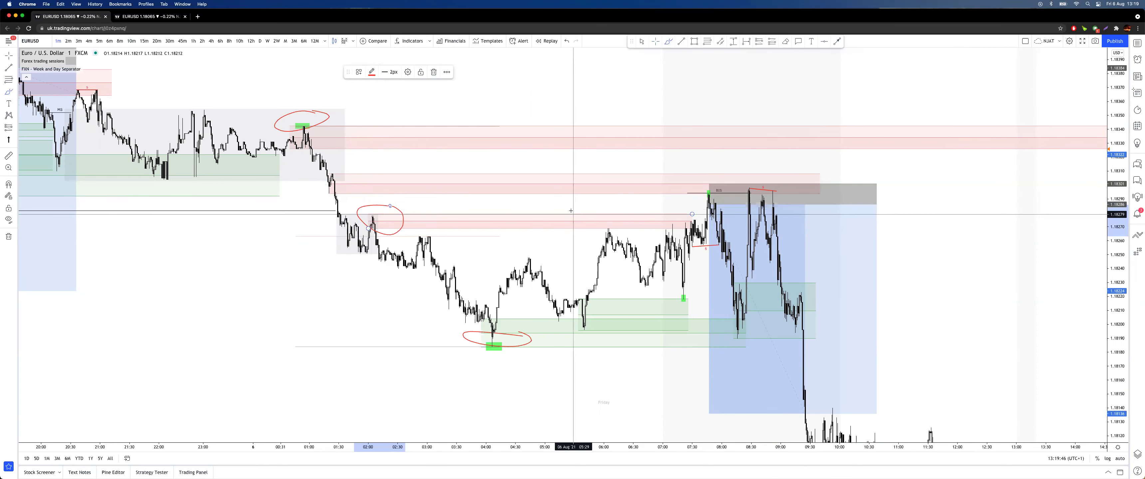
pyautogui.moveTo(342, 165); pyautogui.dragTo(344, 169)
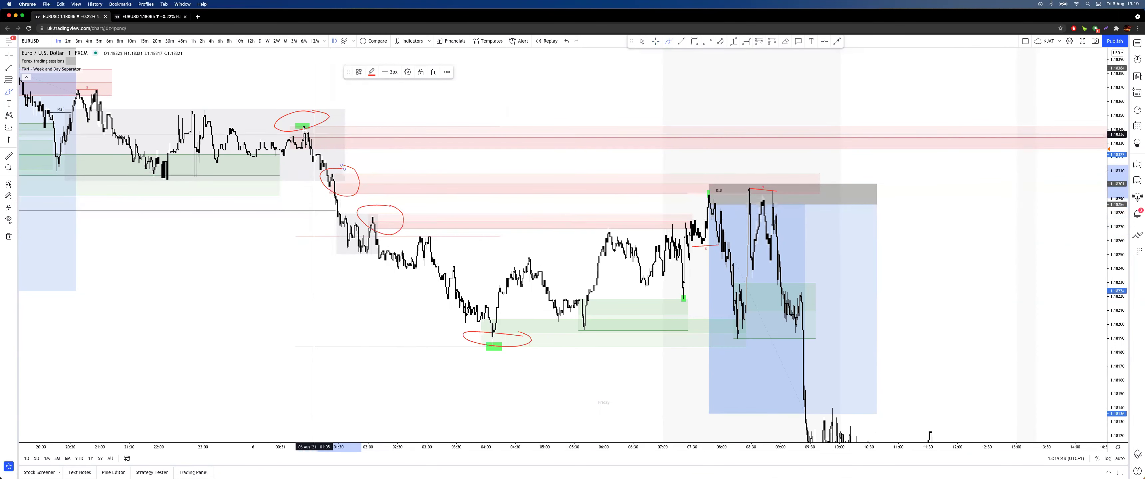
pyautogui.moveTo(309, 118)
pyautogui.mouseDown()
pyautogui.moveTo(331, 130)
pyautogui.moveTo(313, 155)
pyautogui.moveTo(289, 148)
pyautogui.mouseUp()
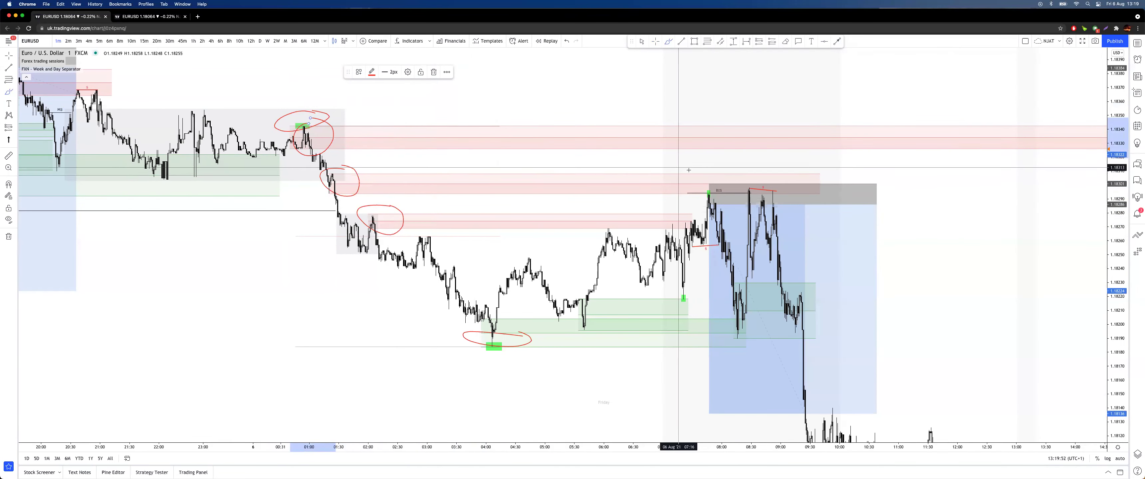
pyautogui.moveTo(288, 85); pyautogui.dragTo(264, 88)
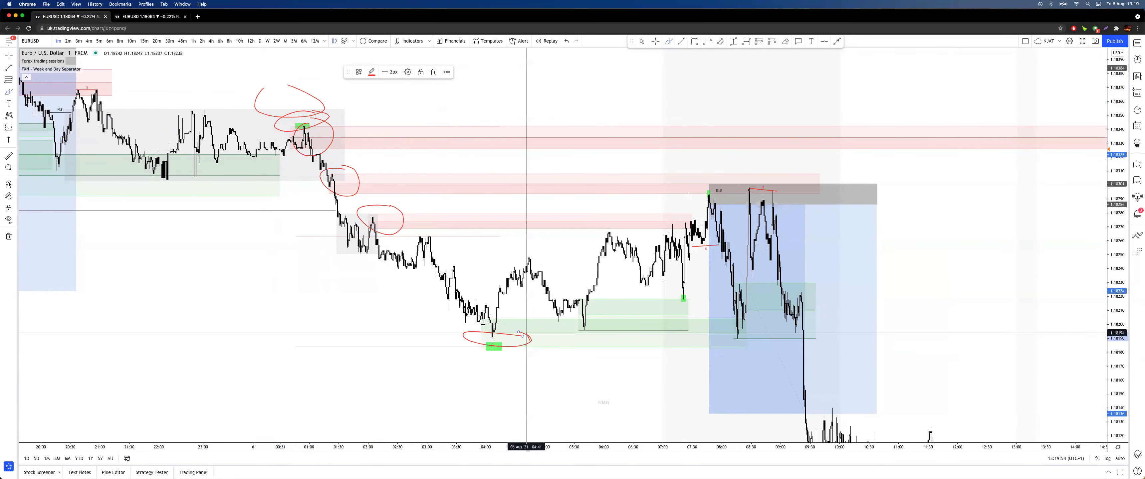
pyautogui.moveTo(482, 325); pyautogui.dragTo(519, 307)
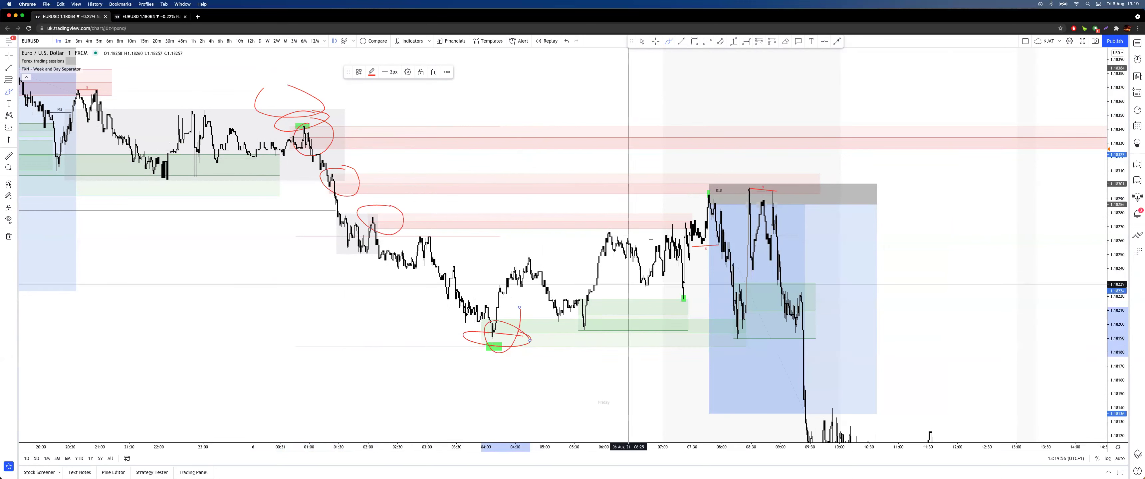
# Step: Sketch a price rejection above the 06:00 high at the 01:30 supply zone, then undo both strokes
pyautogui.moveTo(583, 179); pyautogui.dragTo(617, 262)
pyautogui.moveTo(620, 195); pyautogui.dragTo(626, 171)
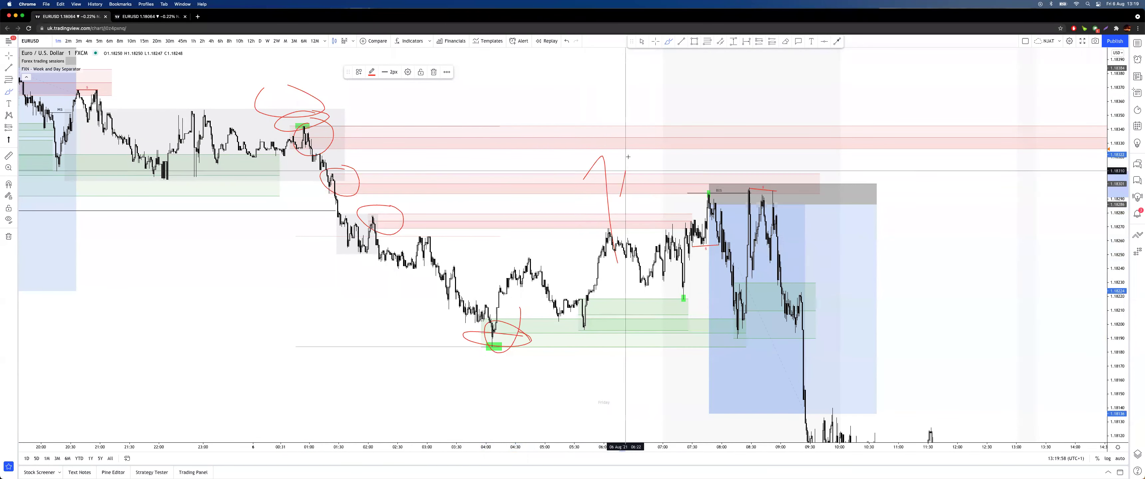
pyautogui.press('super+z')
pyautogui.press('super+z')
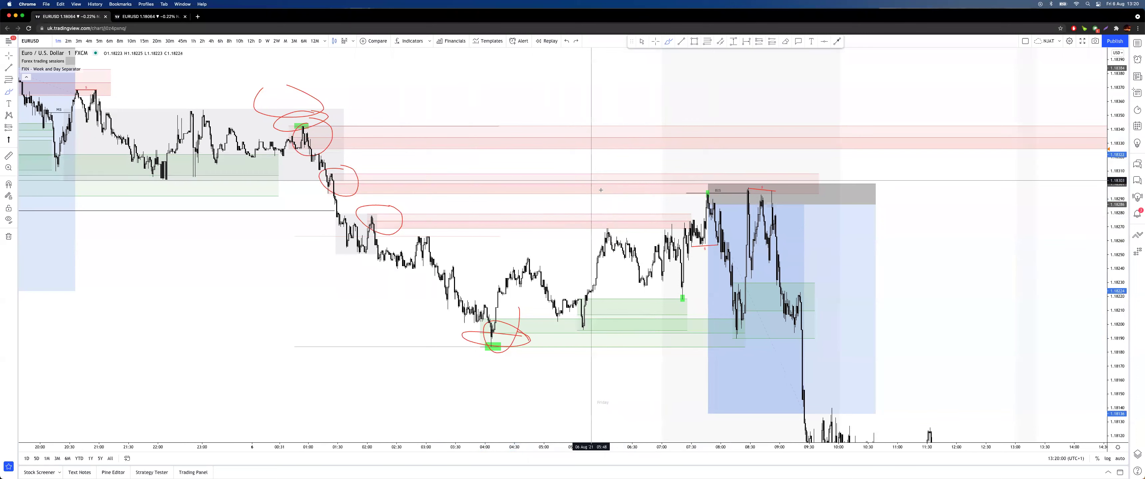
# Step: Sketch a boxed consolidation breaking upward from the 01:30 supply zone, then undo strokes back to the 02:00 circle and leave the brush
pyautogui.moveTo(590, 199)
pyautogui.mouseDown()
pyautogui.moveTo(612, 167)
pyautogui.moveTo(652, 171)
pyautogui.mouseUp()
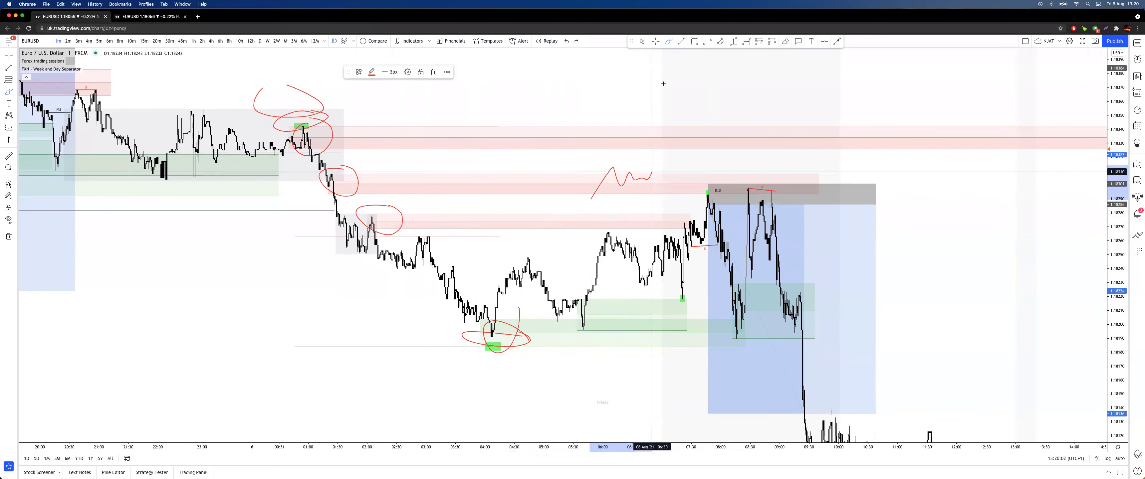
pyautogui.moveTo(663, 83); pyautogui.dragTo(666, 76)
pyautogui.moveTo(603, 164)
pyautogui.mouseDown()
pyautogui.moveTo(627, 190)
pyautogui.moveTo(625, 150)
pyautogui.mouseUp()
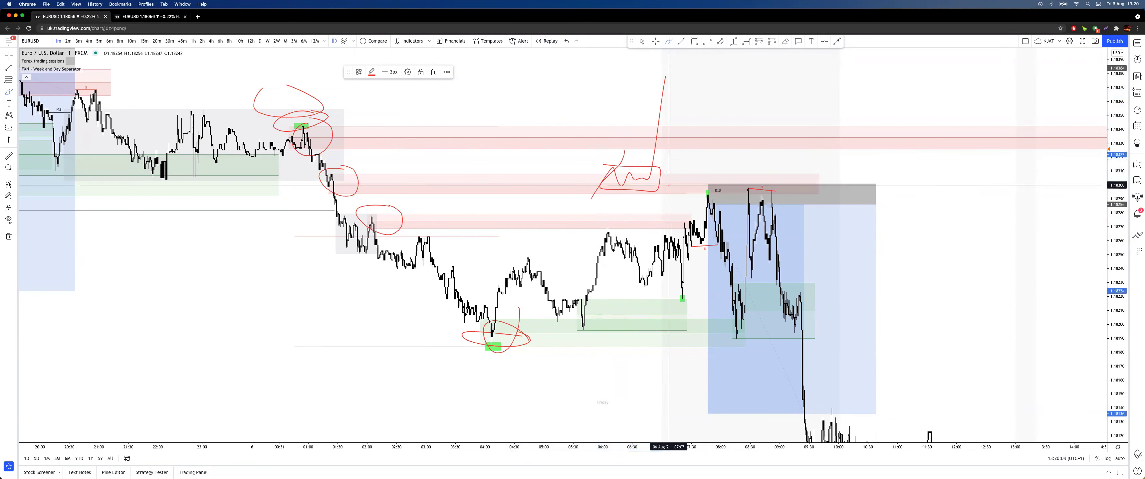
pyautogui.press('super+z')
pyautogui.press('super+z')
pyautogui.press('super+z')
pyautogui.press('super+z')
pyautogui.press('super+z')
pyautogui.press('super+z')
pyautogui.press('super+z')
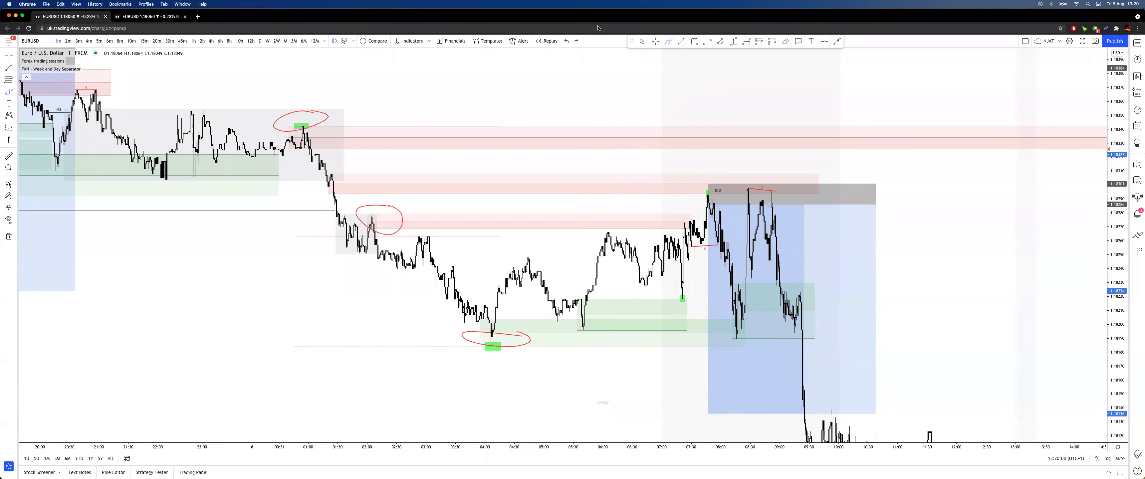
pyautogui.press('Escape')
# Step: Circle the full decline from Thursday midday to Friday morning, loop around the Friday short entry, then undo the strokes
pyautogui.scroll(-7, 508, 133)
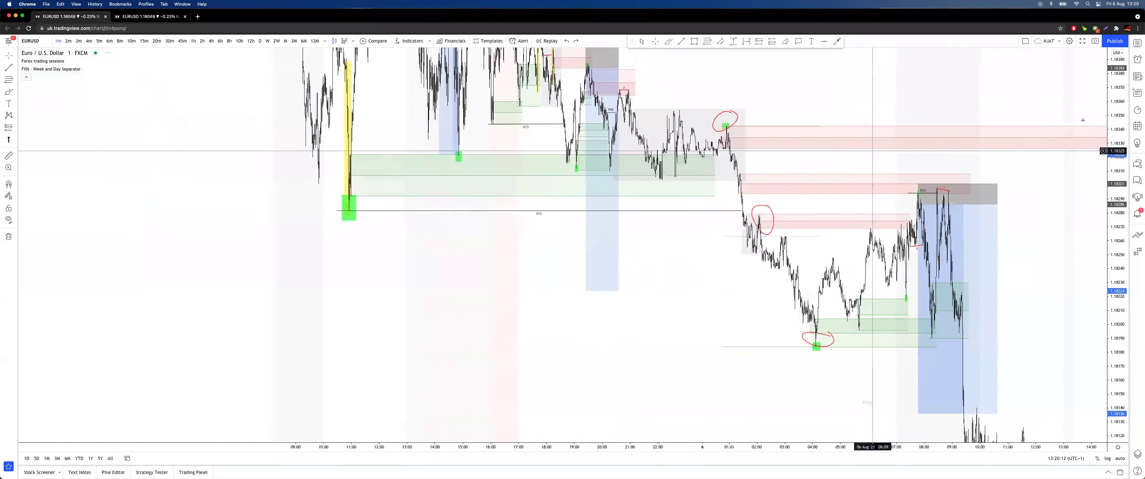
pyautogui.scroll(-6, 890, 152)
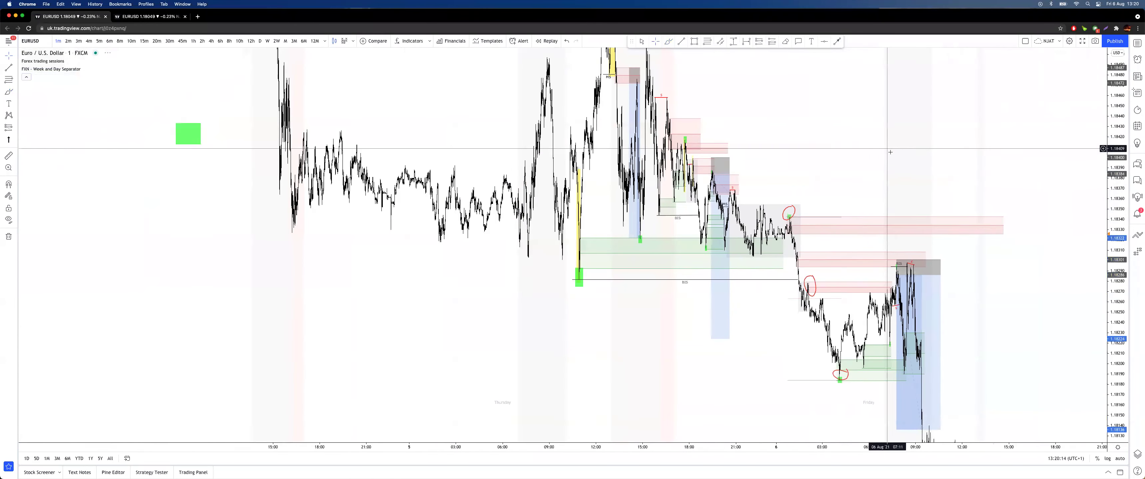
pyautogui.moveTo(1116, 112); pyautogui.dragTo(1115, 205)
pyautogui.moveTo(1000, 182); pyautogui.dragTo(953, 190)
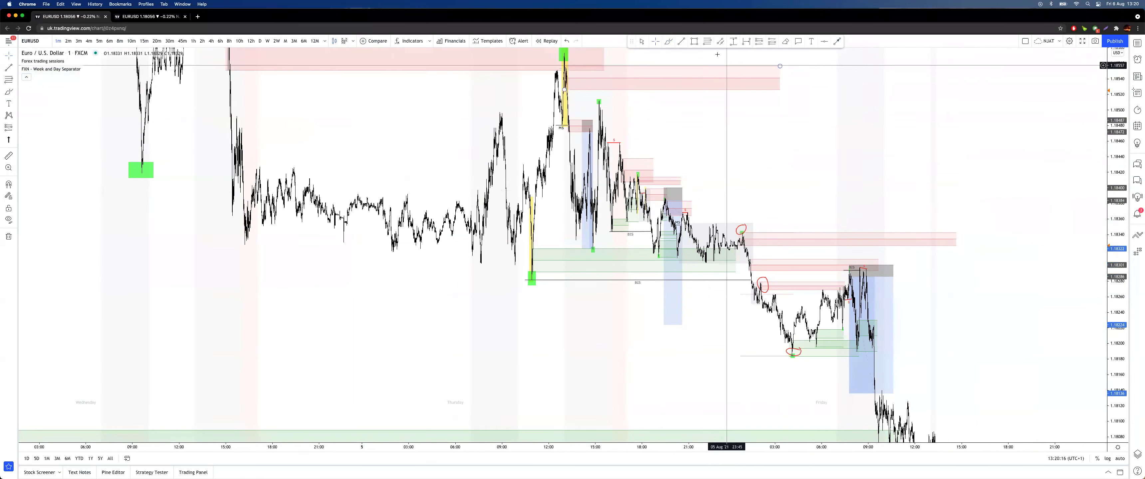
pyautogui.click(668, 41)
pyautogui.moveTo(757, 84)
pyautogui.mouseDown()
pyautogui.moveTo(565, 89)
pyautogui.moveTo(798, 66)
pyautogui.moveTo(671, 45)
pyautogui.mouseUp()
pyautogui.moveTo(896, 276)
pyautogui.mouseDown()
pyautogui.moveTo(905, 284)
pyautogui.moveTo(906, 264)
pyautogui.mouseUp()
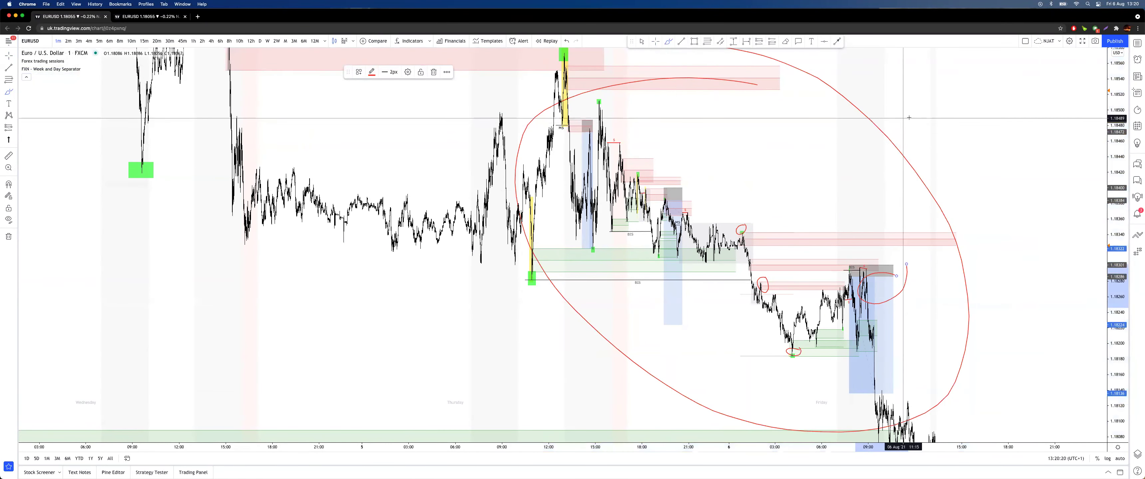
pyautogui.press('super+z')
pyautogui.press('super+z')
pyautogui.press('super+z')
# Step: Circle Thursday afternoon's price action and brush beside the Friday morning short, then undo the strokes and leave the brush
pyautogui.moveTo(708, 99); pyautogui.dragTo(610, 117)
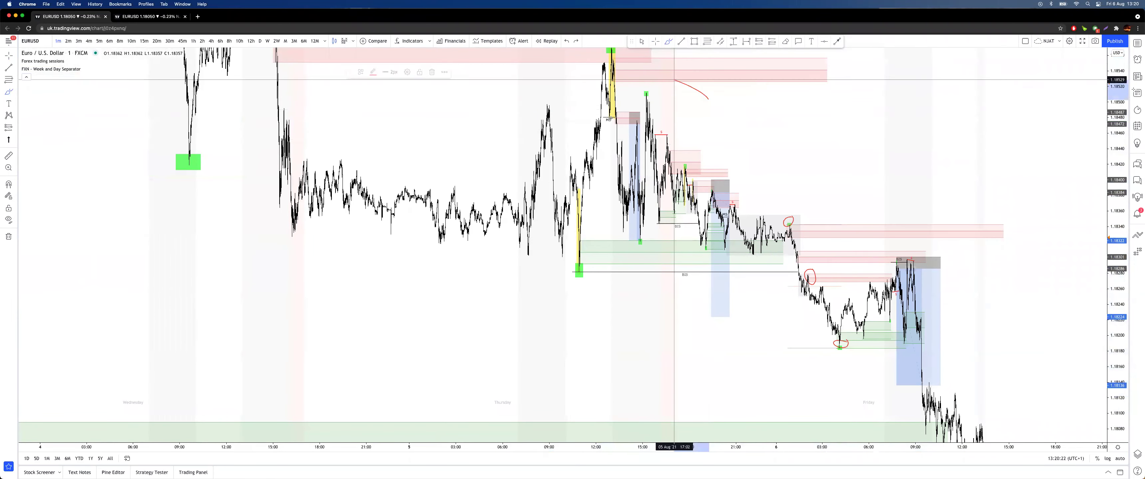
pyautogui.moveTo(673, 80); pyautogui.dragTo(683, 133)
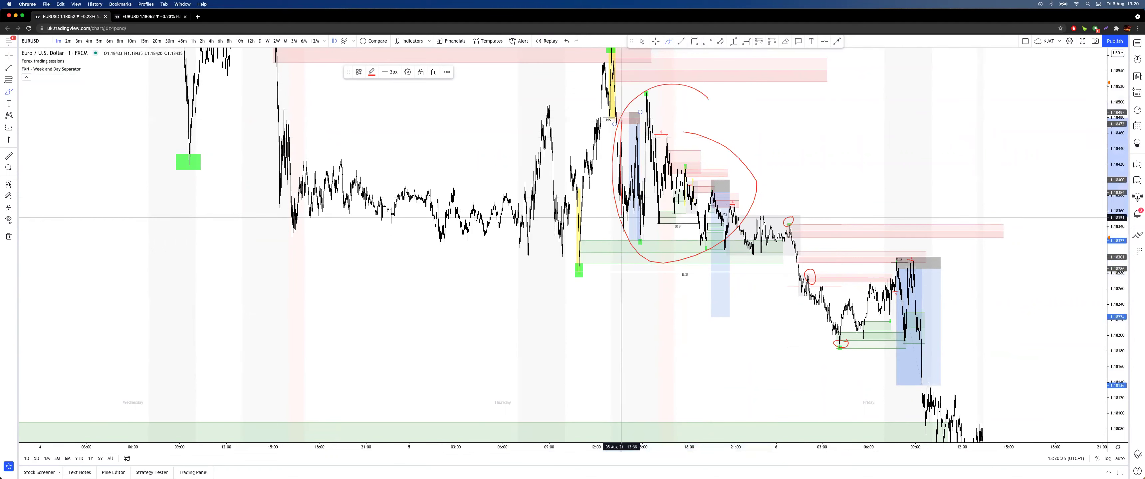
pyautogui.moveTo(957, 196); pyautogui.dragTo(963, 321)
pyautogui.press('super+z')
pyautogui.press('super+z')
pyautogui.press('super+z')
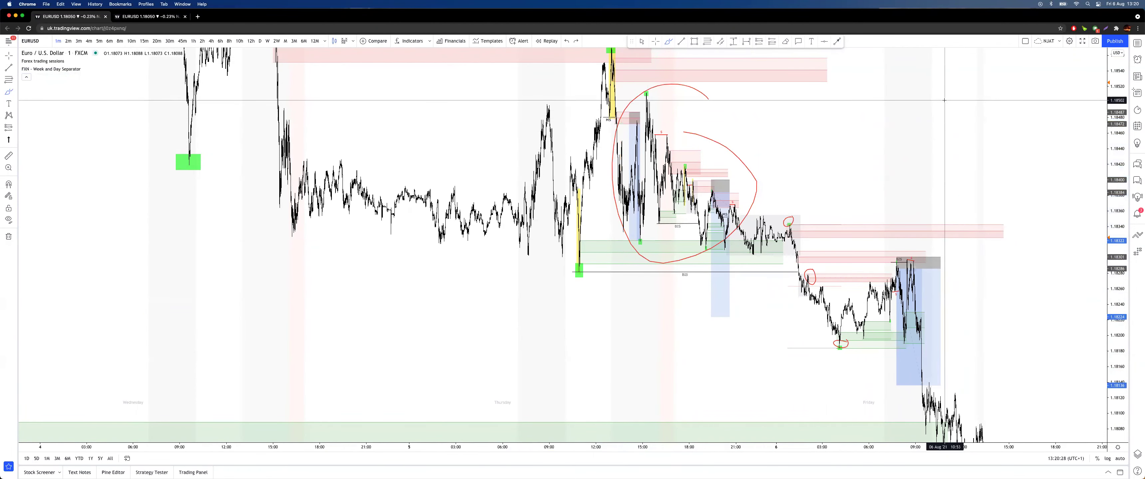
pyautogui.press('super+y')
pyautogui.press('super+z')
pyautogui.press('Escape')
pyautogui.moveTo(778, 148); pyautogui.dragTo(785, 145)
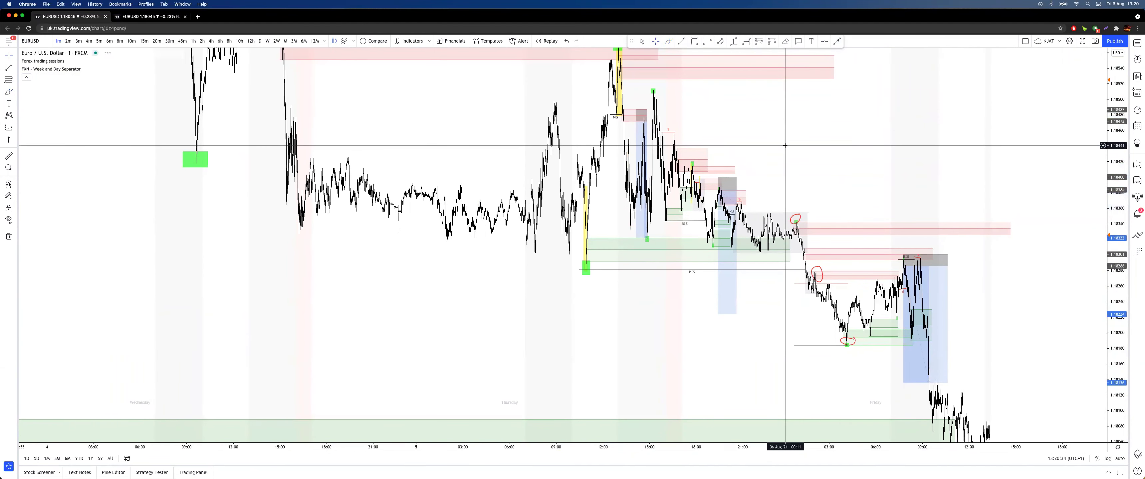
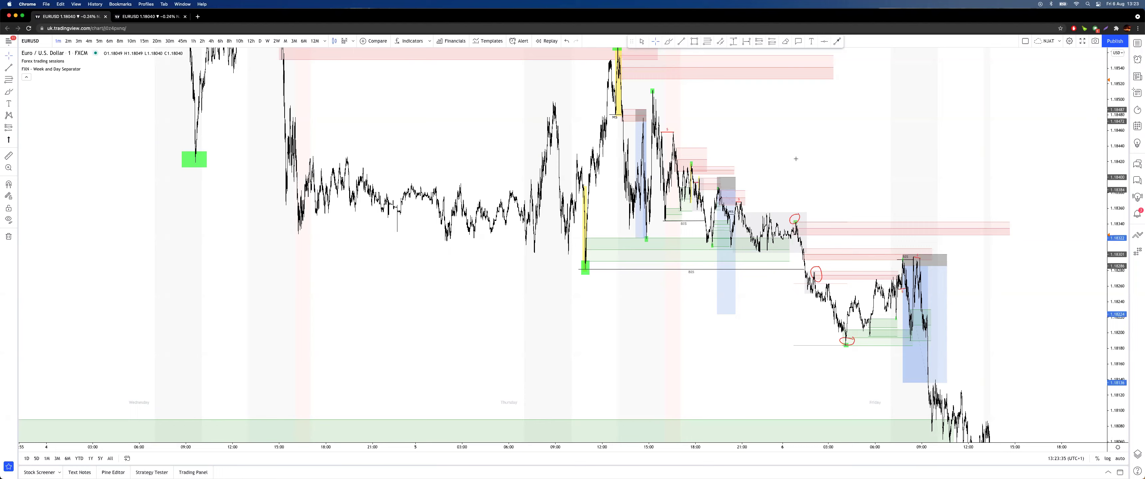
pyautogui.moveTo(656, 122)
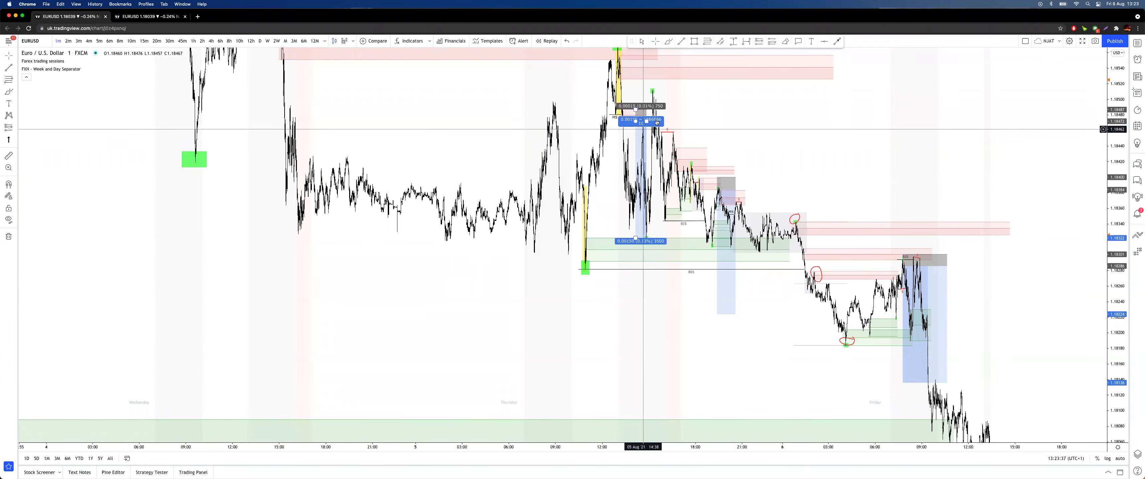
# Step: Switch the chart to the 2-minute timeframe and show Thursday's full session
pyautogui.scroll(10, 1104, 266)
pyautogui.moveTo(1116, 272); pyautogui.dragTo(1115, 102)
pyautogui.moveTo(612, 124); pyautogui.dragTo(917, 124)
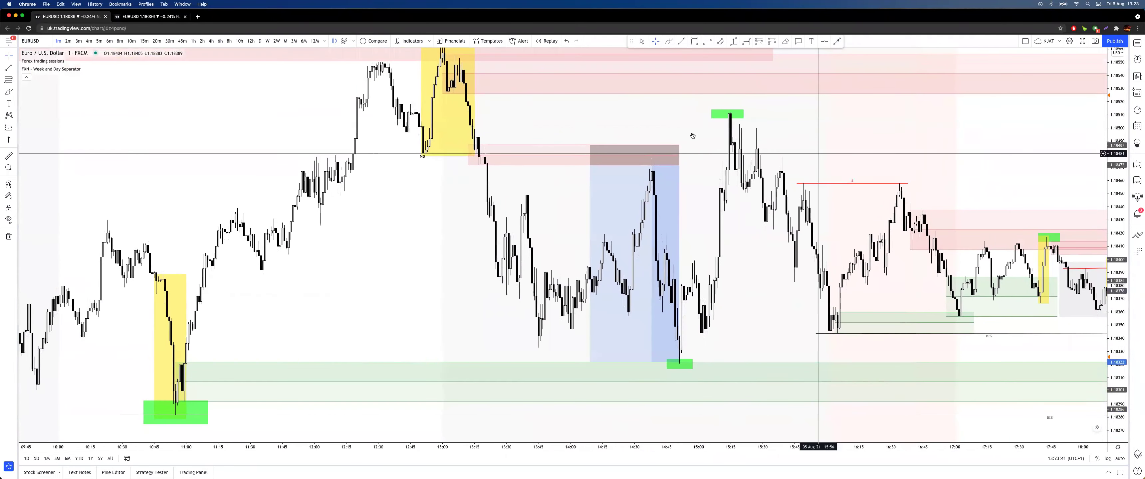
pyautogui.click(67, 41)
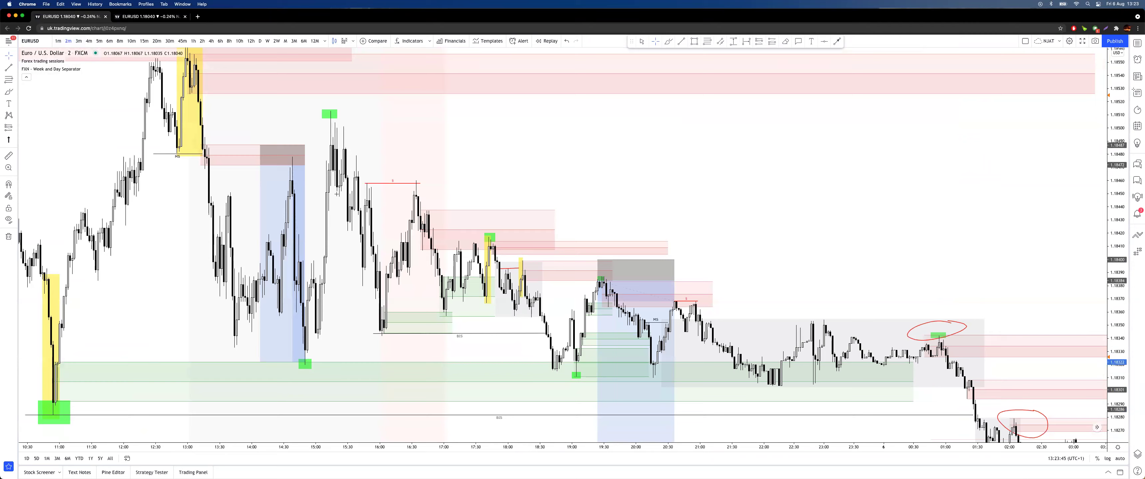
pyautogui.hscroll(-5, 1022, 147)
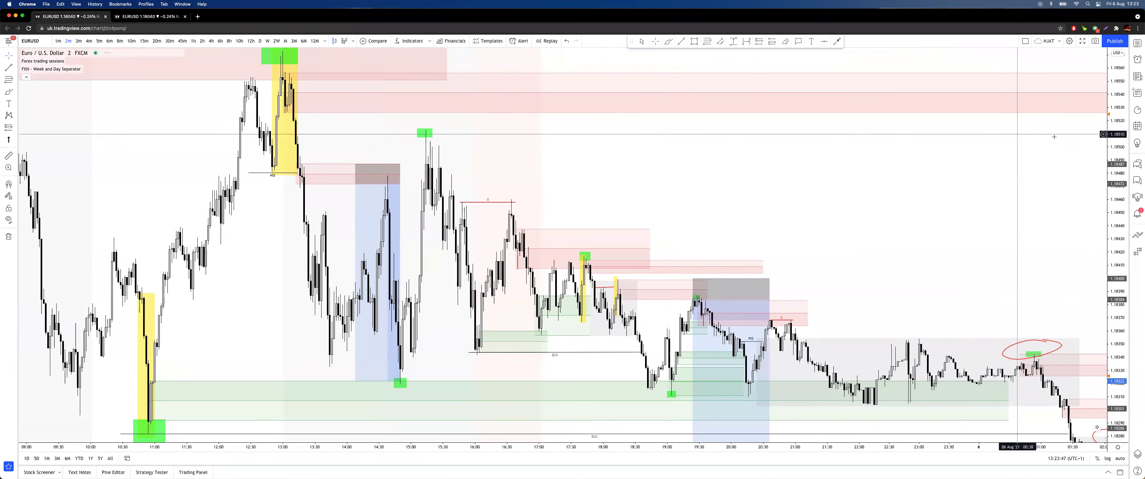
pyautogui.hscroll(-10, 943, 162)
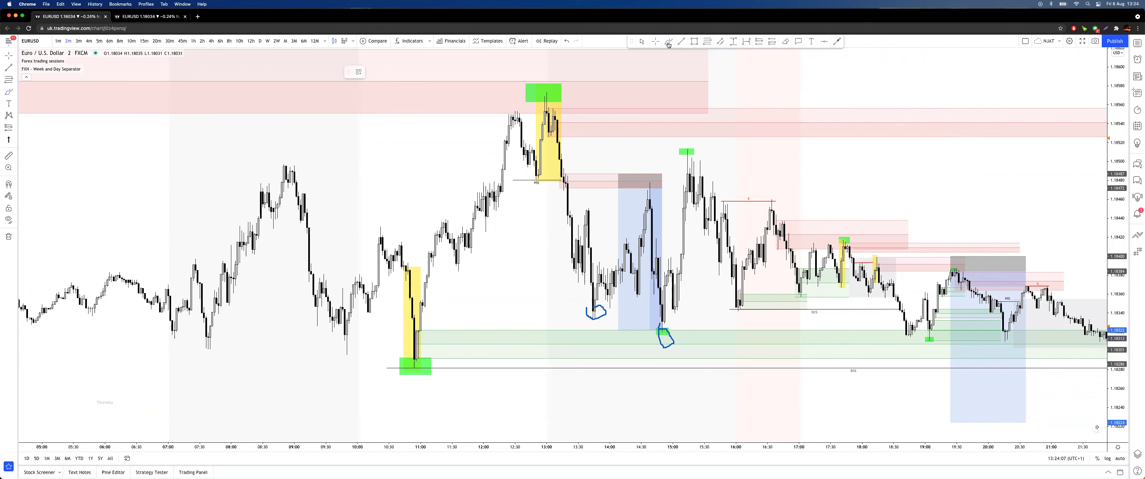
# Step: Circle the 19:00 low and the nearby 17:45 and 19:30 highs, brush price paths between them, then undo the strokes
pyautogui.moveTo(931, 324)
pyautogui.mouseDown()
pyautogui.moveTo(907, 338)
pyautogui.moveTo(943, 323)
pyautogui.mouseUp()
pyautogui.moveTo(958, 260); pyautogui.dragTo(963, 262)
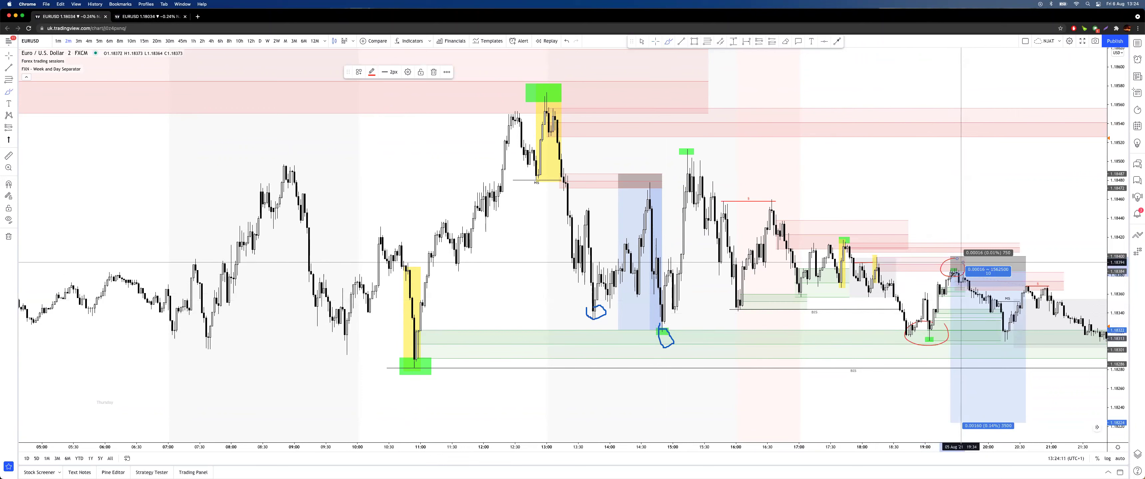
pyautogui.moveTo(929, 340)
pyautogui.mouseDown()
pyautogui.moveTo(950, 272)
pyautogui.moveTo(980, 307)
pyautogui.moveTo(1034, 152)
pyautogui.mouseUp()
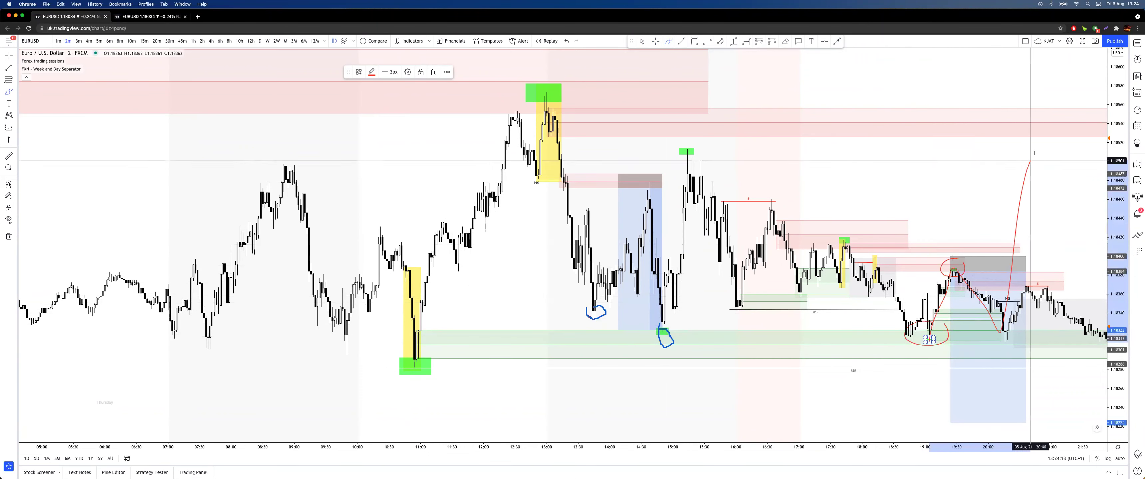
pyautogui.moveTo(855, 226)
pyautogui.mouseDown()
pyautogui.moveTo(853, 249)
pyautogui.moveTo(907, 331)
pyautogui.moveTo(957, 272)
pyautogui.moveTo(1003, 346)
pyautogui.mouseUp()
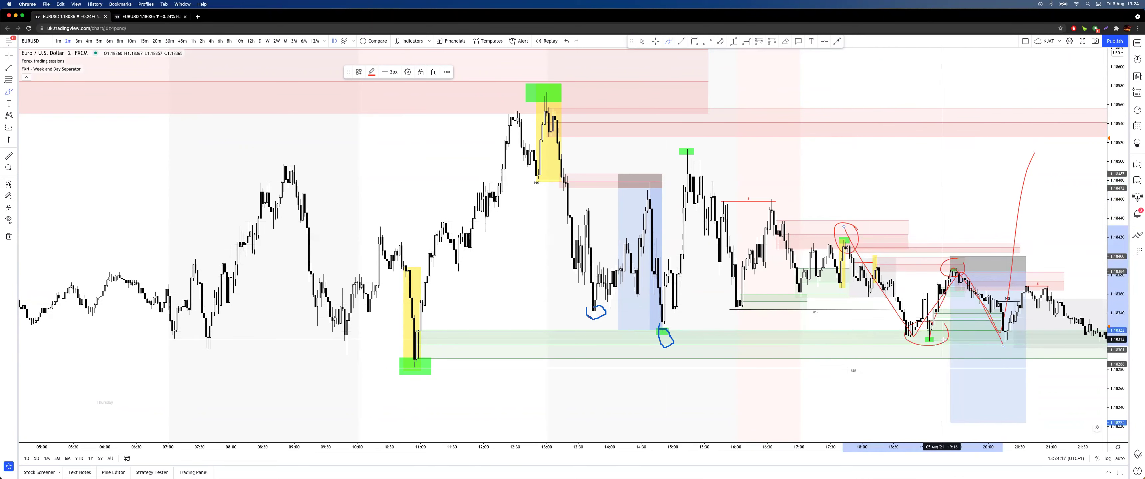
pyautogui.press('super+z')
pyautogui.press('super+z')
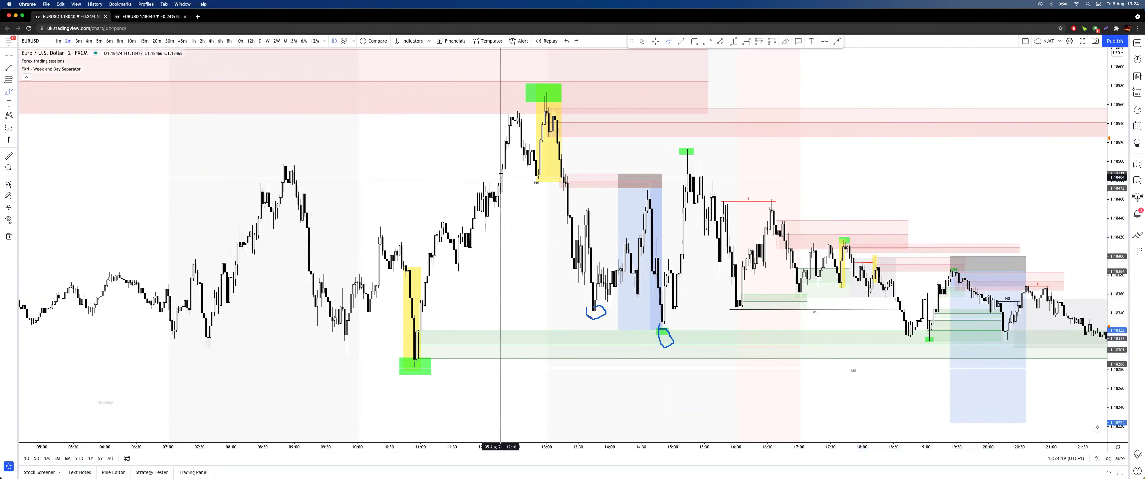
# Step: Circle Thursday's 11:00 low and 13:00 high, brush the rise between them, then undo the strokes
pyautogui.moveTo(447, 350); pyautogui.dragTo(434, 356)
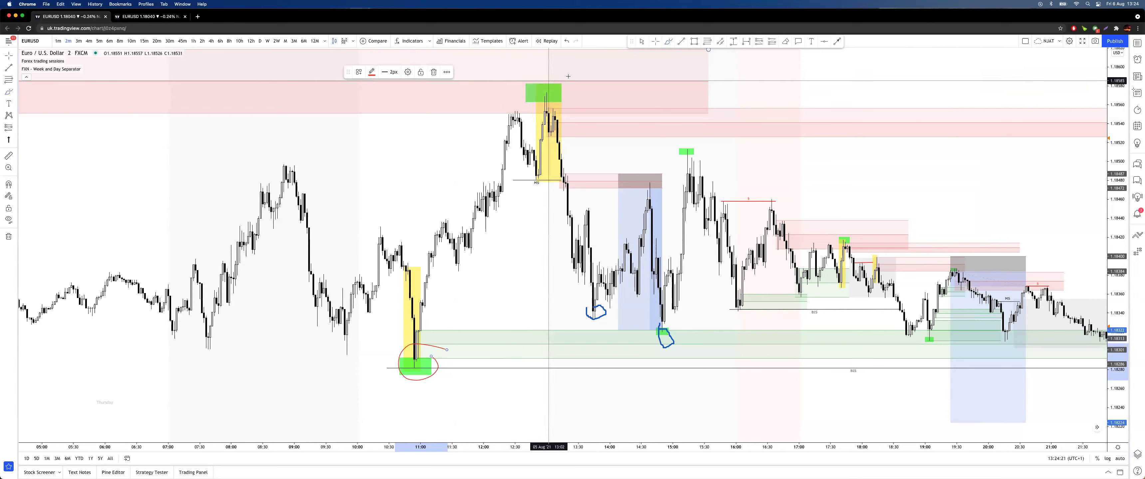
pyautogui.moveTo(570, 71); pyautogui.dragTo(584, 91)
pyautogui.click(417, 363)
pyautogui.moveTo(418, 363); pyautogui.dragTo(514, 50)
pyautogui.press('super+z')
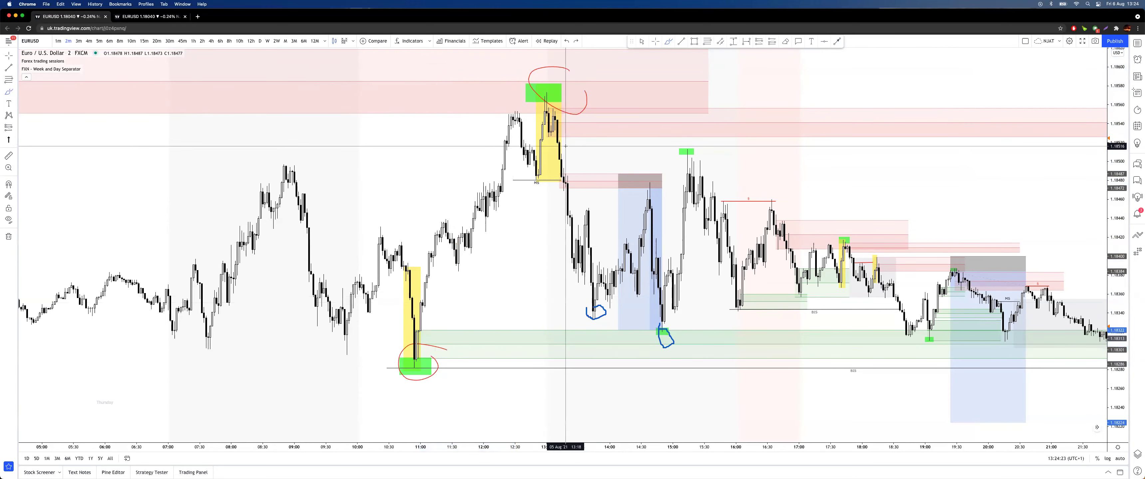
pyautogui.press('super+z')
# Step: Circle the 13:00 high, the Thursday short entry and the 14:45 low, brush the declines connecting them, then undo the strokes
pyautogui.moveTo(555, 85)
pyautogui.mouseDown()
pyautogui.moveTo(535, 92)
pyautogui.moveTo(557, 90)
pyautogui.mouseUp()
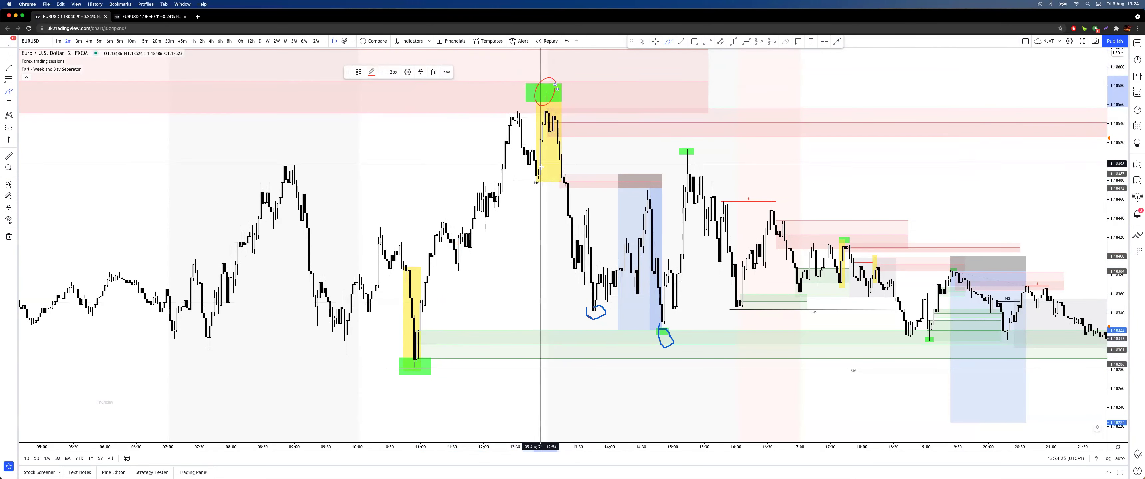
pyautogui.moveTo(506, 180); pyautogui.dragTo(562, 177)
pyautogui.moveTo(612, 304)
pyautogui.mouseDown()
pyautogui.moveTo(661, 174)
pyautogui.moveTo(677, 340)
pyautogui.mouseUp()
pyautogui.press('super+z')
pyautogui.press('super+z')
pyautogui.moveTo(547, 65)
pyautogui.mouseDown()
pyautogui.moveTo(531, 88)
pyautogui.moveTo(653, 349)
pyautogui.mouseUp()
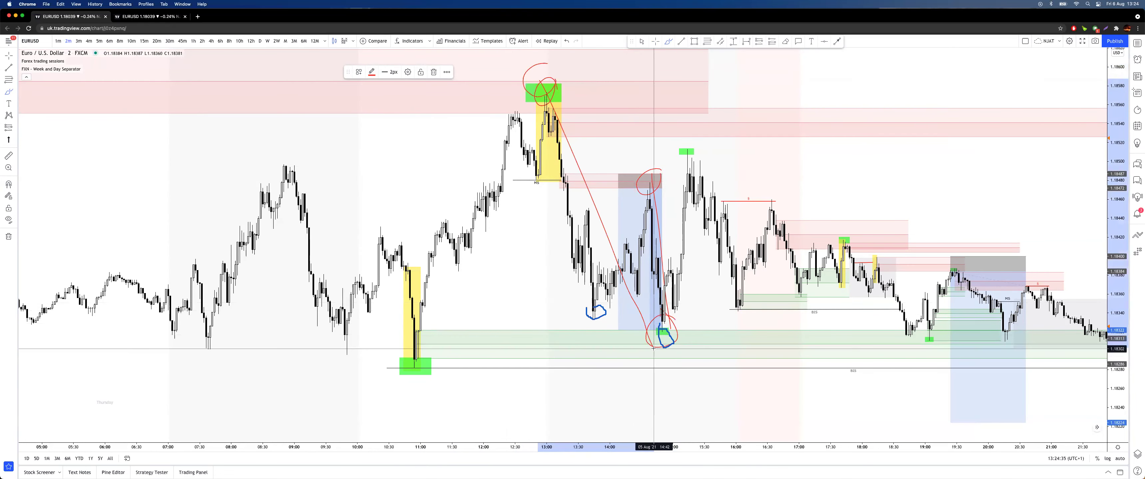
pyautogui.press('super+z')
pyautogui.press('super+z')
pyautogui.press('super+z')
pyautogui.press('super+z')
pyautogui.press('super+z')
pyautogui.press('super+z')
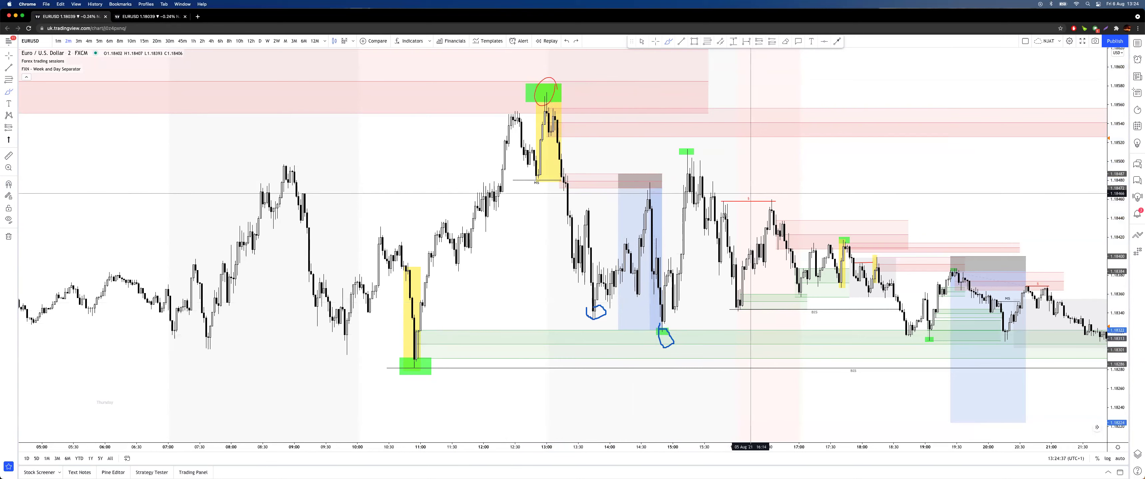
# Step: Circle the 13:45 low, brush the drops from the 13:00 high and the Thursday short entry, then undo the strokes and leave the brush
pyautogui.moveTo(598, 306); pyautogui.dragTo(601, 310)
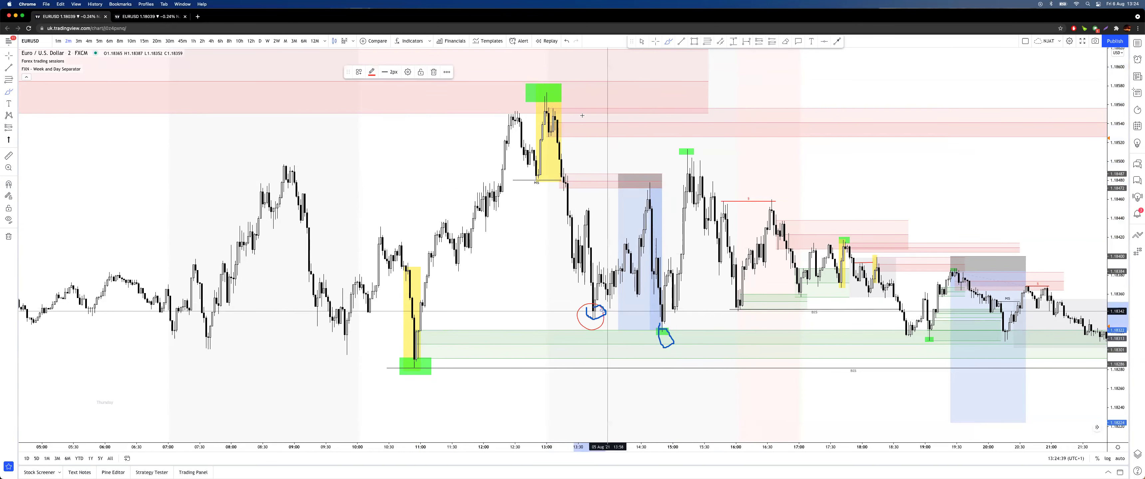
pyautogui.moveTo(550, 81)
pyautogui.mouseDown()
pyautogui.moveTo(527, 95)
pyautogui.moveTo(549, 96)
pyautogui.moveTo(556, 80)
pyautogui.moveTo(589, 306)
pyautogui.mouseUp()
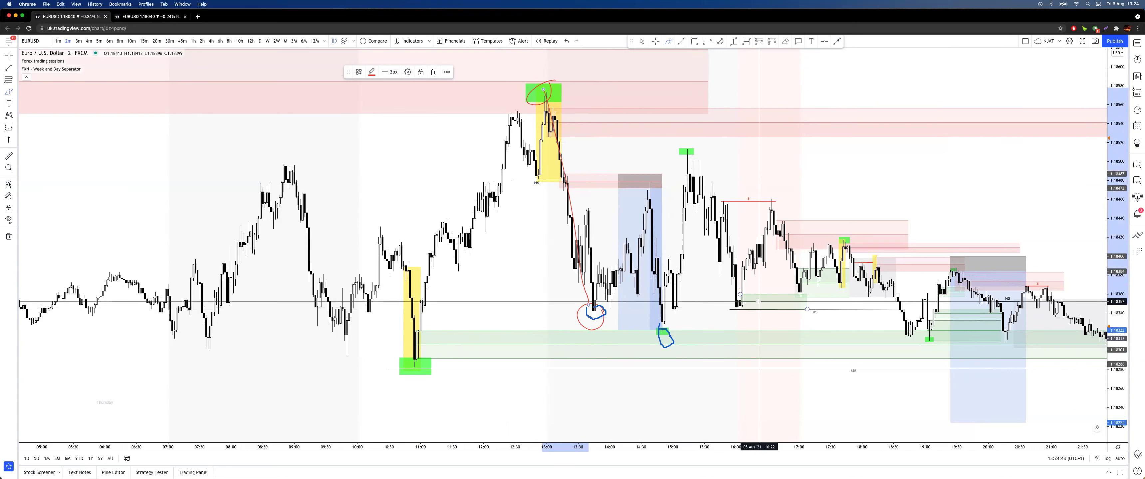
pyautogui.moveTo(664, 180); pyautogui.dragTo(661, 379)
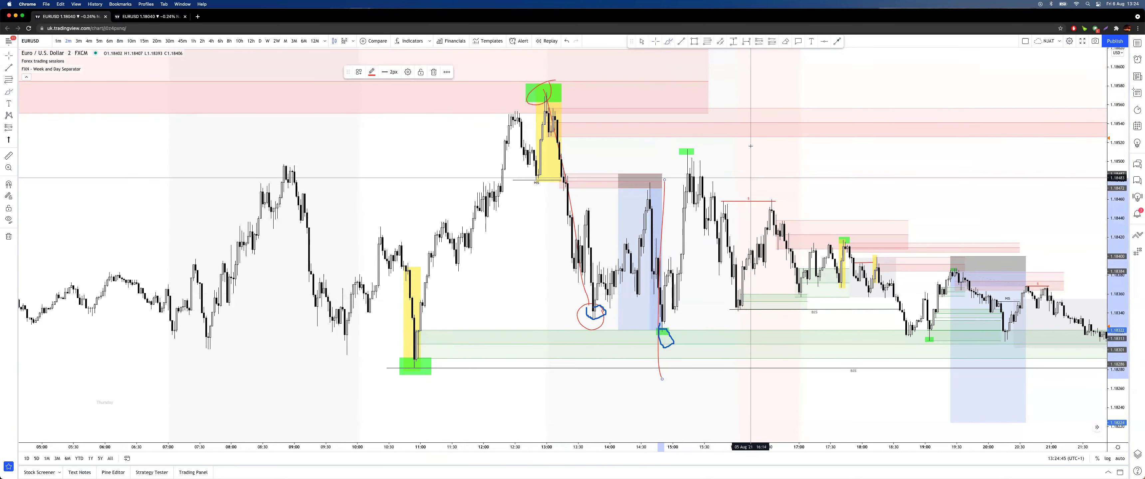
pyautogui.press('super+z')
pyautogui.moveTo(668, 176)
pyautogui.mouseDown()
pyautogui.moveTo(635, 200)
pyautogui.moveTo(665, 318)
pyautogui.moveTo(649, 345)
pyautogui.moveTo(672, 323)
pyautogui.mouseUp()
pyautogui.moveTo(558, 63); pyautogui.dragTo(678, 380)
pyautogui.press('super+z')
pyautogui.press('super+z')
pyautogui.press('super+z')
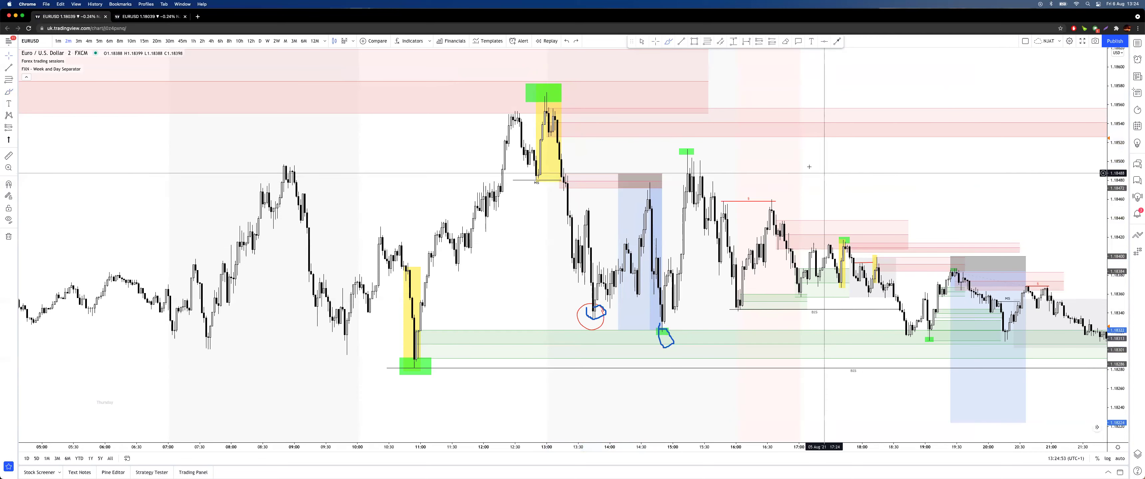
pyautogui.press('super+z')
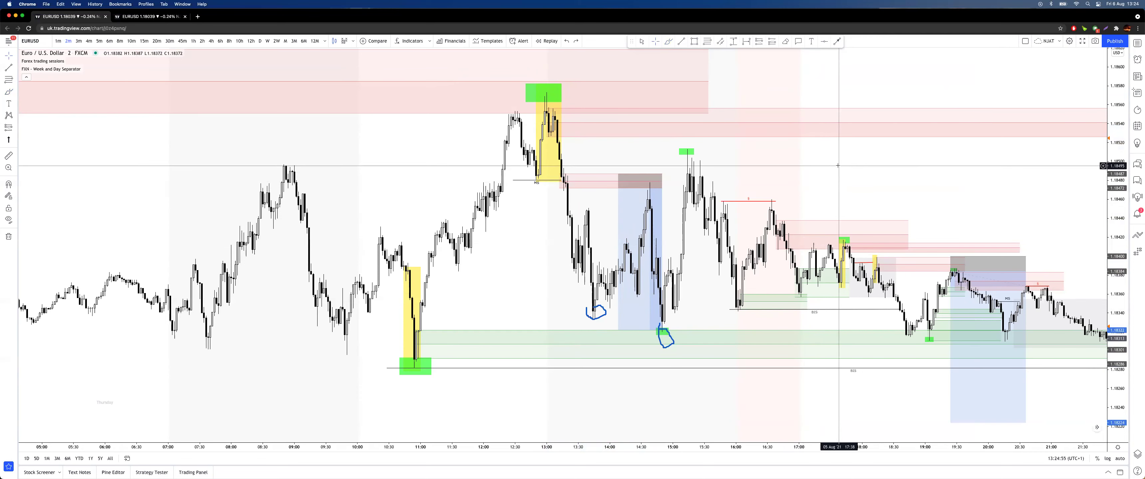
pyautogui.press('Escape')
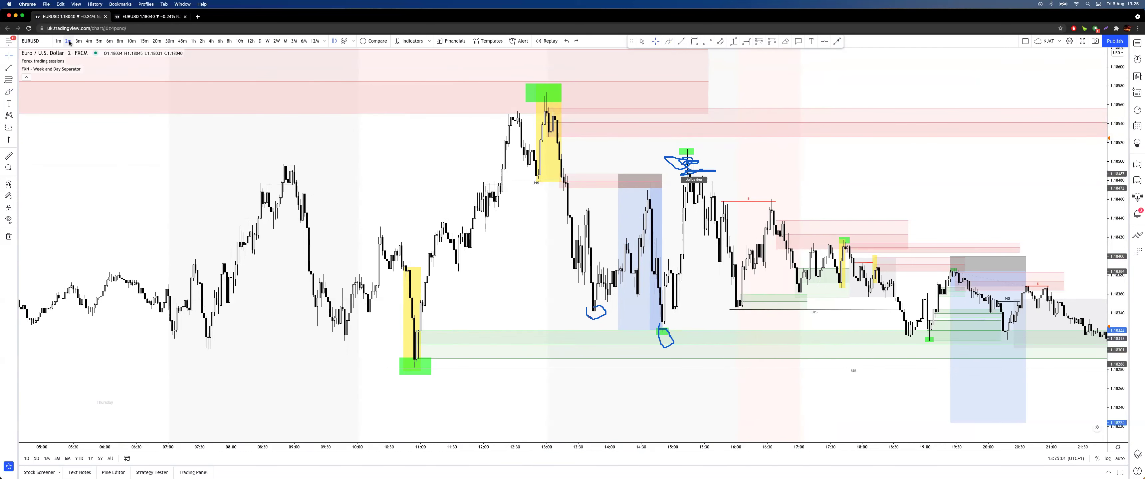
# Step: Switch the chart to the 5-minute timeframe and show the Thursday afternoon decline
pyautogui.click(84, 42)
pyautogui.click(91, 42)
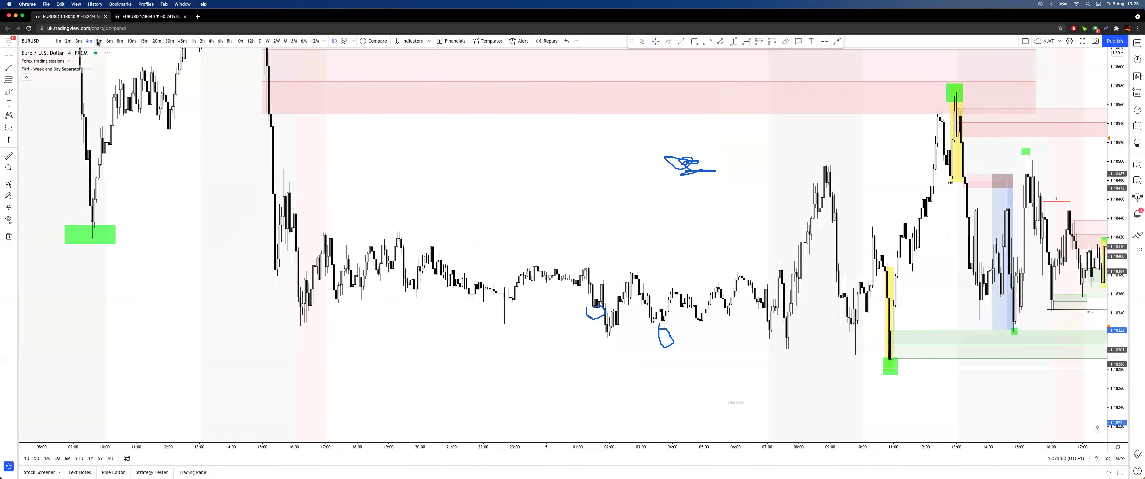
pyautogui.click(100, 41)
pyautogui.moveTo(615, 166); pyautogui.dragTo(161, 207)
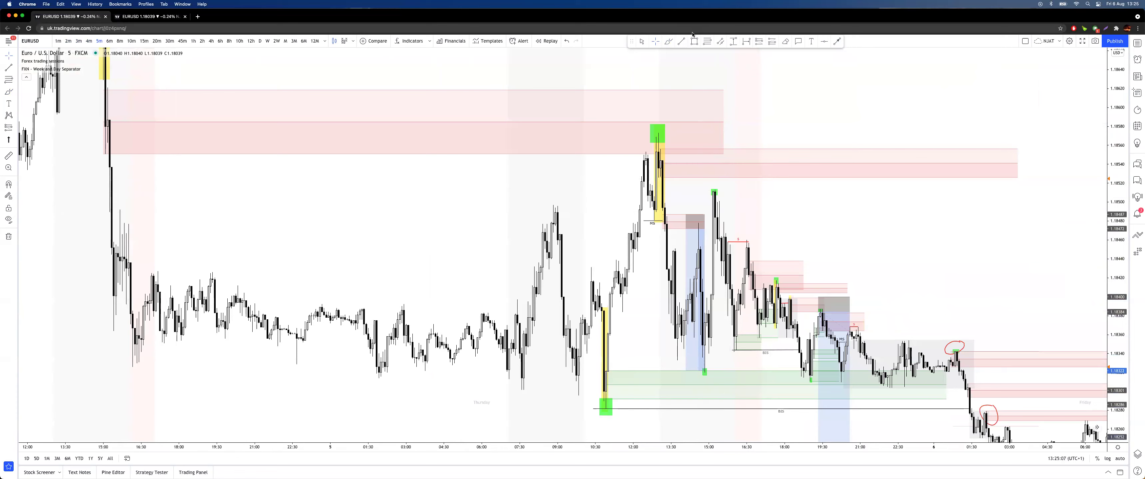
# Step: Brush the drop from Thursday's 13:00 high and strokes across the structure-break level and the high, then undo them
pyautogui.moveTo(654, 217)
pyautogui.mouseDown()
pyautogui.moveTo(659, 195)
pyautogui.moveTo(676, 217)
pyautogui.moveTo(687, 317)
pyautogui.mouseUp()
pyautogui.moveTo(645, 225); pyautogui.dragTo(763, 222)
pyautogui.moveTo(634, 136); pyautogui.dragTo(784, 141)
pyautogui.press('super+z')
pyautogui.press('super+z')
pyautogui.press('super+z')
pyautogui.press('super+z')
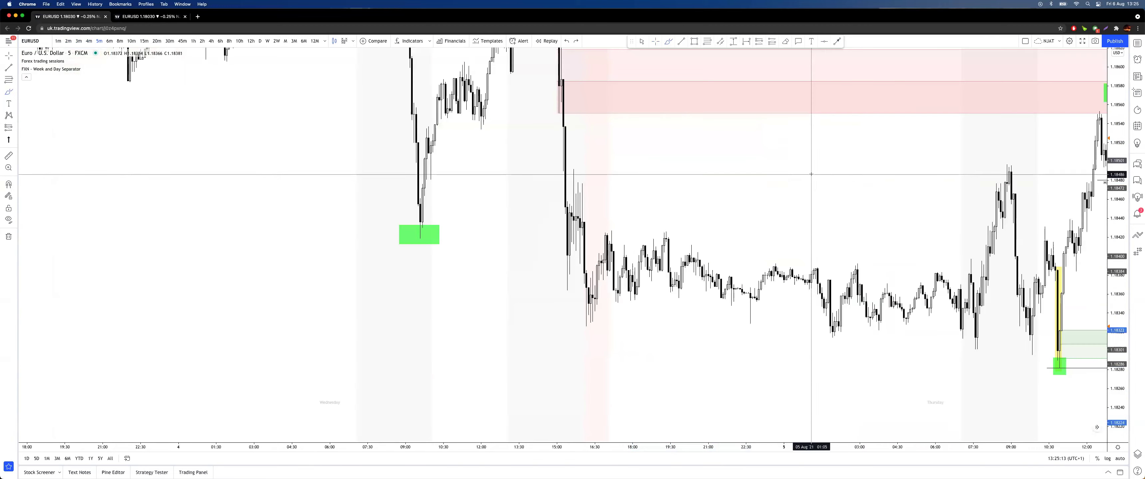
# Step: Check the Thursday structure on the 6-minute and 10-minute timeframes, and settle on the 4-minute timeframe
pyautogui.moveTo(920, 170); pyautogui.dragTo(551, 281)
pyautogui.hscroll(10, 551, 281)
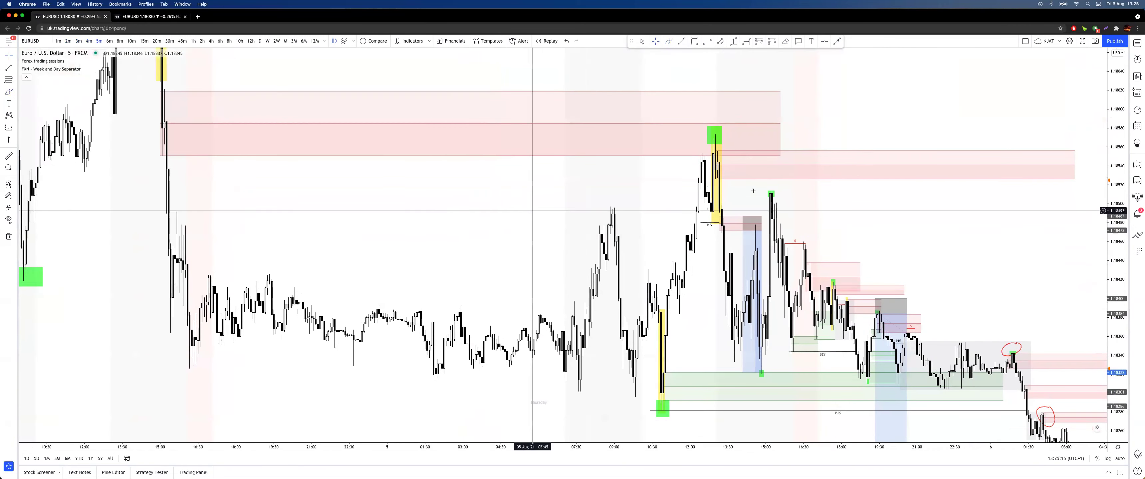
pyautogui.moveTo(857, 214); pyautogui.dragTo(807, 185)
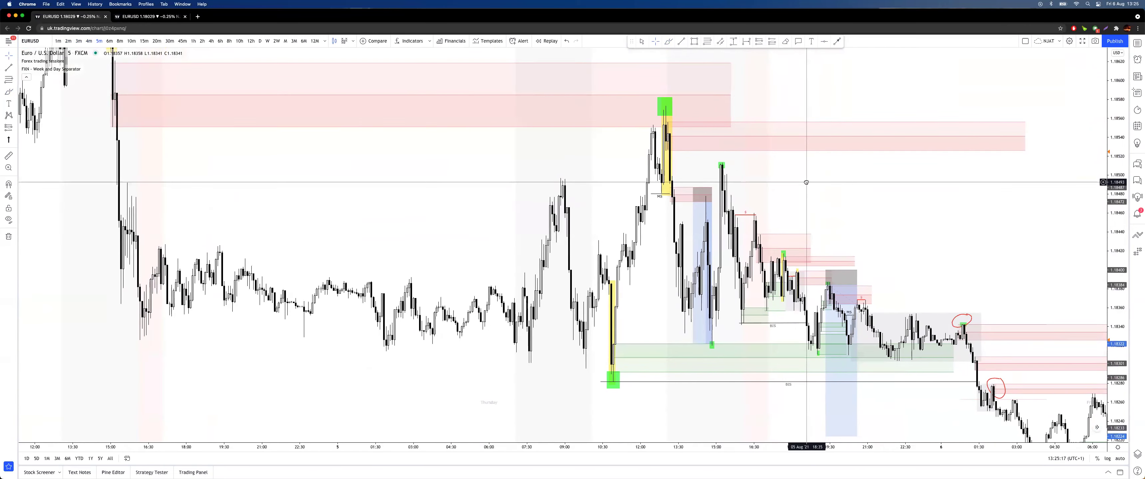
pyautogui.click(110, 41)
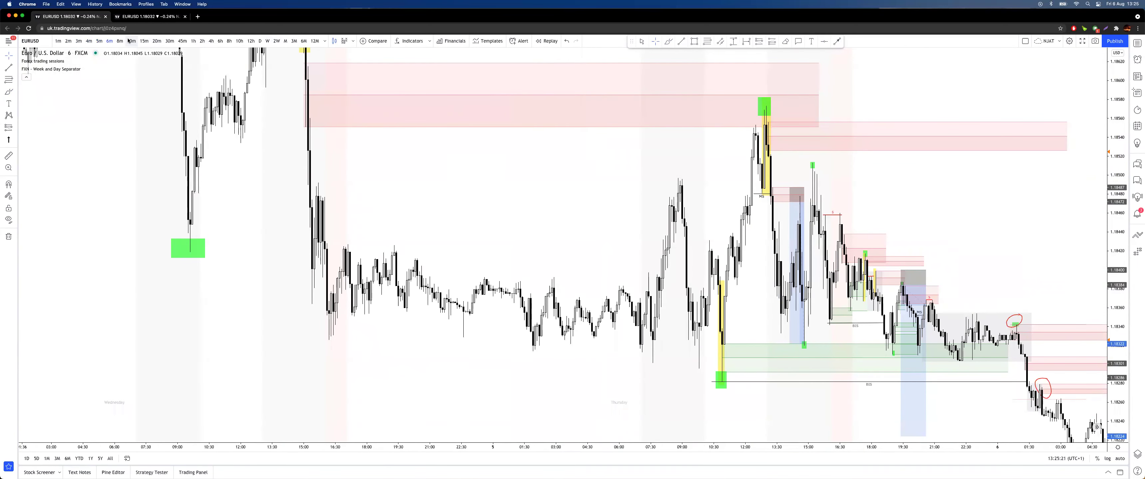
pyautogui.click(125, 41)
pyautogui.click(130, 41)
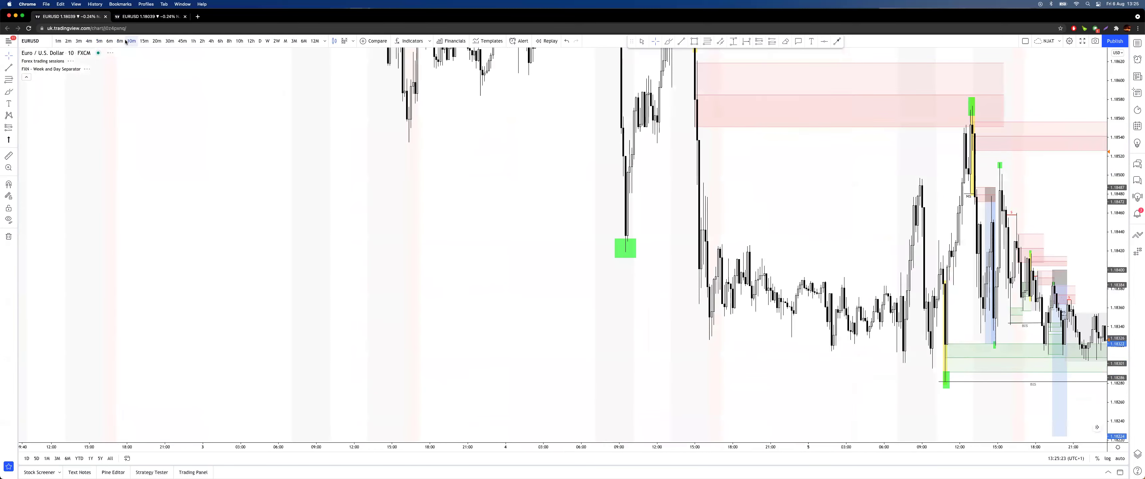
pyautogui.click(88, 41)
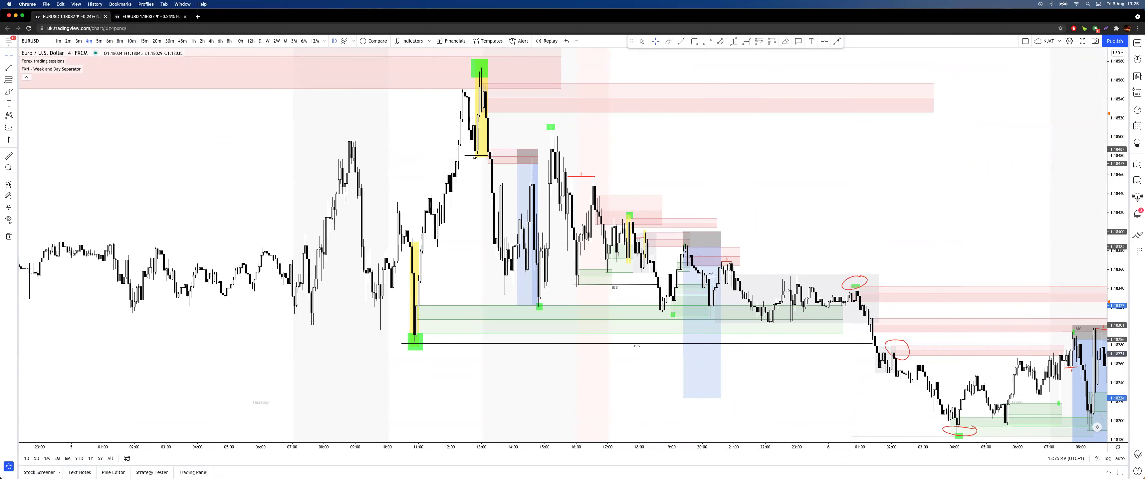
pyautogui.moveTo(689, 129); pyautogui.dragTo(674, 146)
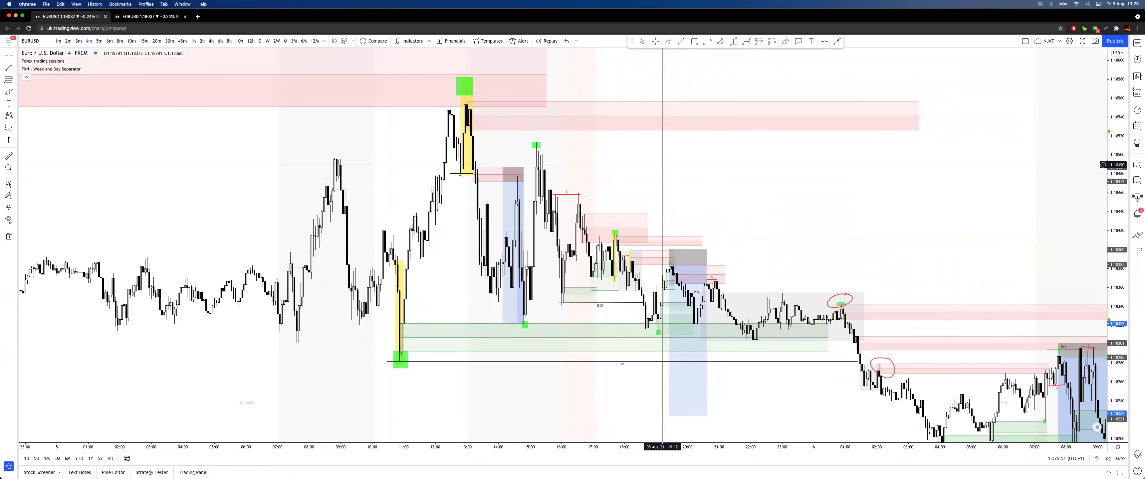
# Step: Circle the upper supply zone around midnight and sketch a rising zigzag into it with marked swing points and a drop
pyautogui.moveTo(814, 95)
pyautogui.mouseDown()
pyautogui.moveTo(796, 137)
pyautogui.moveTo(831, 111)
pyautogui.moveTo(809, 82)
pyautogui.mouseUp()
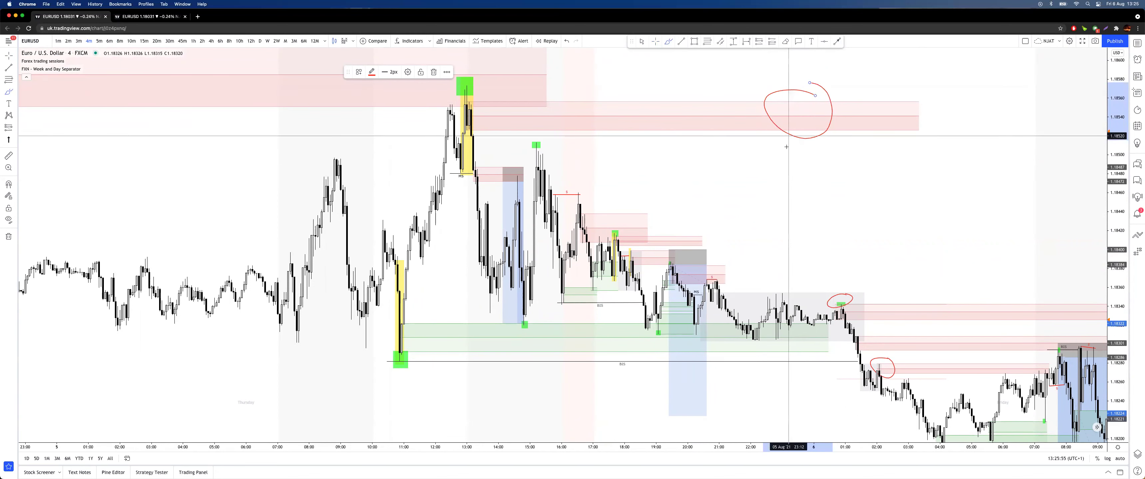
pyautogui.moveTo(734, 204)
pyautogui.mouseDown()
pyautogui.moveTo(750, 153)
pyautogui.moveTo(769, 190)
pyautogui.moveTo(776, 141)
pyautogui.moveTo(787, 154)
pyautogui.moveTo(800, 121)
pyautogui.moveTo(816, 180)
pyautogui.moveTo(807, 160)
pyautogui.moveTo(752, 152)
pyautogui.mouseUp()
pyautogui.click(807, 160)
pyautogui.moveTo(770, 183)
pyautogui.mouseDown()
pyautogui.moveTo(772, 195)
pyautogui.moveTo(770, 184)
pyautogui.mouseUp()
pyautogui.moveTo(776, 133)
pyautogui.mouseDown()
pyautogui.moveTo(790, 159)
pyautogui.moveTo(802, 154)
pyautogui.mouseUp()
pyautogui.moveTo(803, 111); pyautogui.dragTo(810, 107)
# Step: Sketch a rising zigzag with an ascending trendline beside the circled supply zone, then undo both strokes
pyautogui.moveTo(854, 217)
pyautogui.mouseDown()
pyautogui.moveTo(877, 166)
pyautogui.moveTo(901, 205)
pyautogui.moveTo(915, 128)
pyautogui.moveTo(944, 171)
pyautogui.moveTo(1011, 67)
pyautogui.mouseUp()
pyautogui.moveTo(884, 232); pyautogui.dragTo(986, 112)
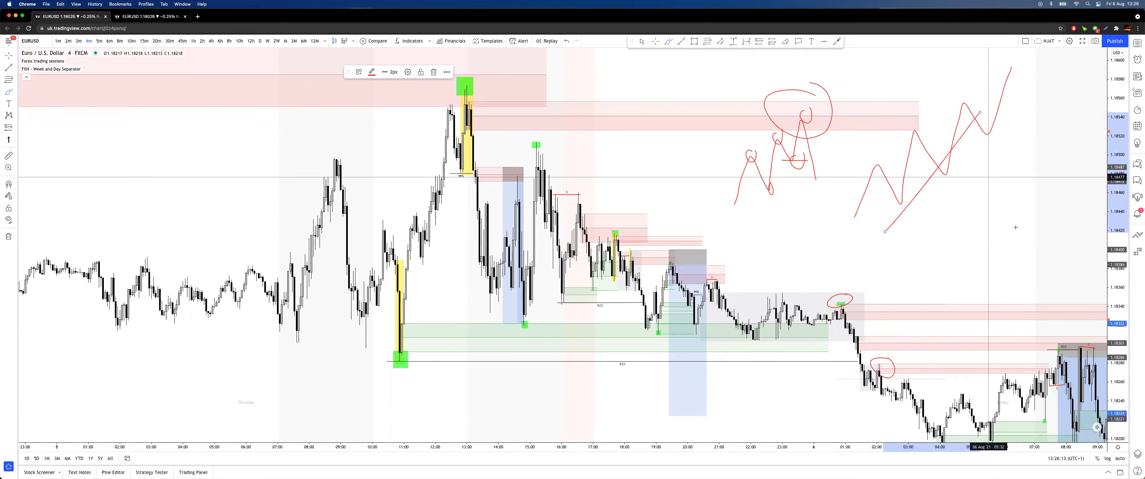
pyautogui.press('super+z')
pyautogui.press('super+z')
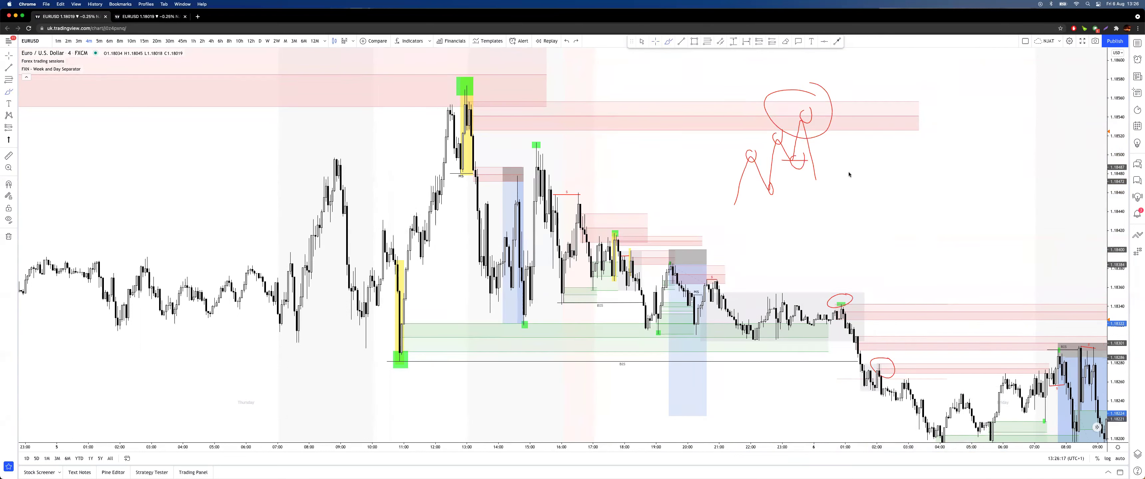
# Step: Sketch a three-peak reversal at the end of the upper supply zone, with circles at its highest peak and the following low
pyautogui.moveTo(877, 146)
pyautogui.mouseDown()
pyautogui.moveTo(905, 113)
pyautogui.moveTo(916, 172)
pyautogui.moveTo(931, 134)
pyautogui.moveTo(950, 187)
pyautogui.mouseUp()
pyautogui.moveTo(911, 103); pyautogui.dragTo(916, 103)
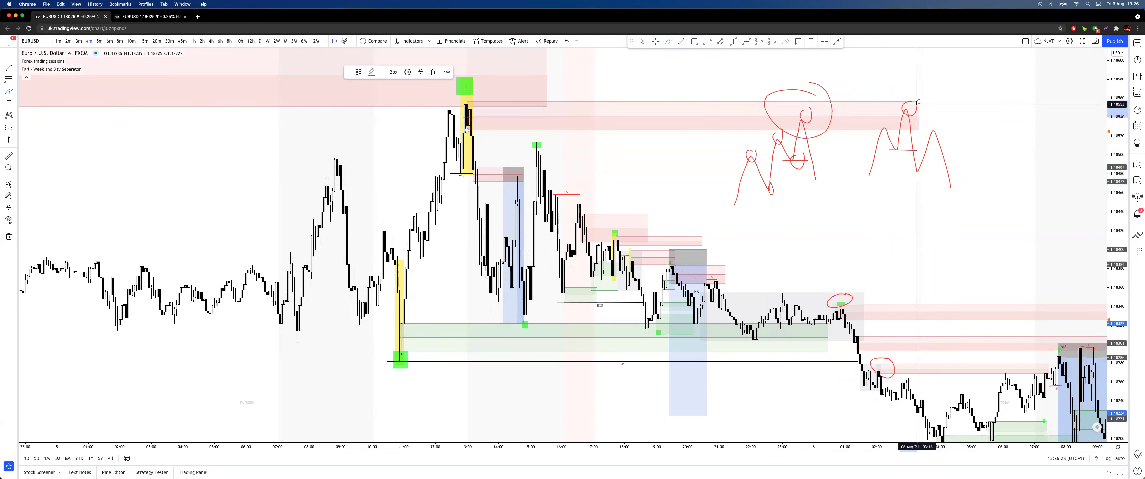
pyautogui.moveTo(919, 164); pyautogui.dragTo(922, 165)
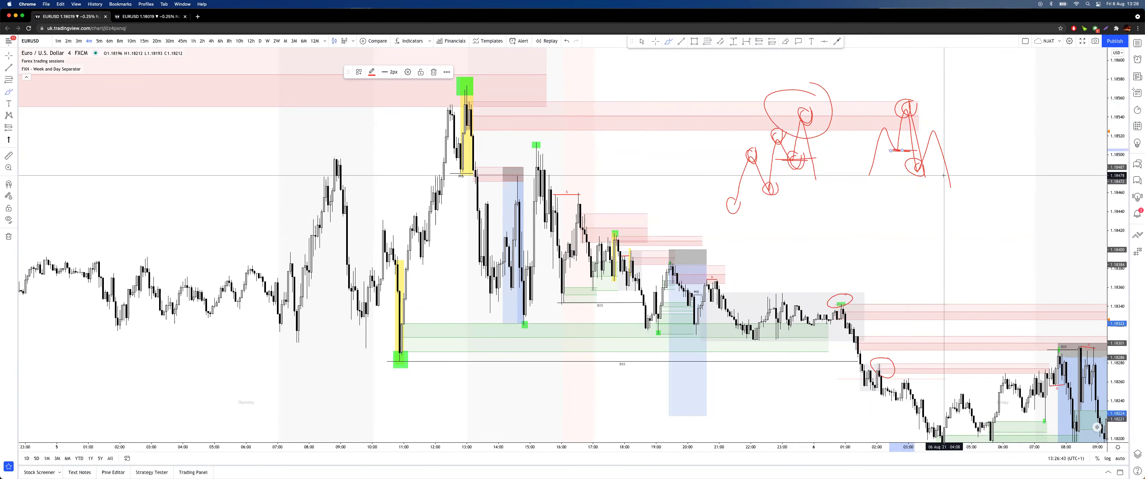
# Step: Sketch a rising structure over early Thursday, marking its pullback low and top, with a line at the first high labelled BOS
pyautogui.moveTo(115, 258)
pyautogui.mouseDown()
pyautogui.moveTo(158, 166)
pyautogui.moveTo(187, 231)
pyautogui.moveTo(233, 90)
pyautogui.moveTo(243, 109)
pyautogui.moveTo(253, 82)
pyautogui.moveTo(261, 123)
pyautogui.moveTo(275, 94)
pyautogui.moveTo(286, 140)
pyautogui.mouseUp()
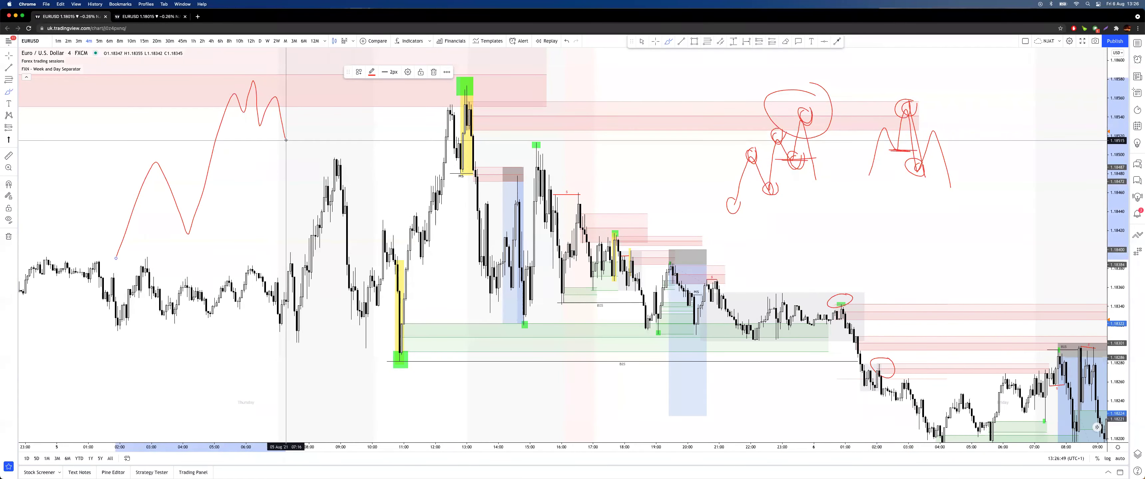
pyautogui.moveTo(196, 223); pyautogui.dragTo(199, 224)
pyautogui.moveTo(256, 68); pyautogui.dragTo(267, 76)
pyautogui.moveTo(109, 165); pyautogui.dragTo(206, 163)
pyautogui.moveTo(150, 135); pyautogui.dragTo(150, 161)
pyautogui.moveTo(151, 133)
pyautogui.mouseDown()
pyautogui.moveTo(164, 138)
pyautogui.moveTo(147, 151)
pyautogui.moveTo(175, 154)
pyautogui.mouseUp()
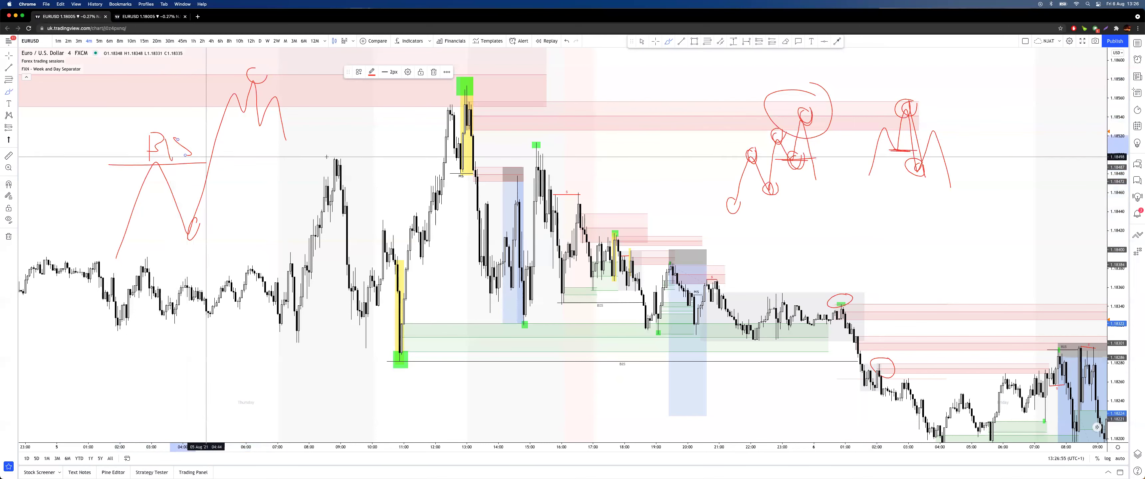
# Step: Mark the swing levels of the zigzag beside the circled supply zone and the dip in the early Thursday reversal with horizontal lines
pyautogui.moveTo(723, 152)
pyautogui.mouseDown()
pyautogui.moveTo(757, 152)
pyautogui.moveTo(756, 132)
pyautogui.moveTo(795, 134)
pyautogui.moveTo(814, 160)
pyautogui.mouseUp()
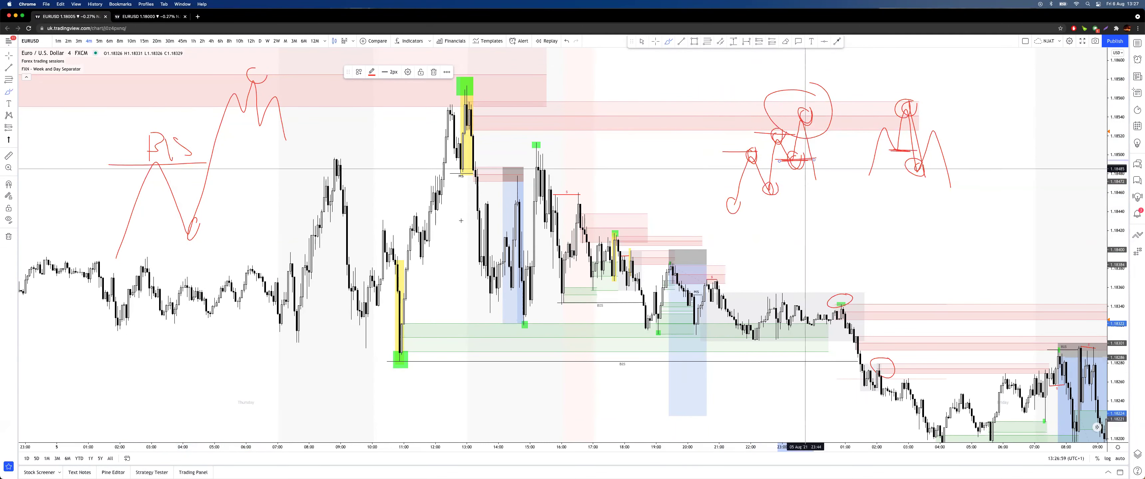
pyautogui.moveTo(232, 114); pyautogui.dragTo(266, 115)
pyautogui.moveTo(263, 69)
pyautogui.mouseDown()
pyautogui.moveTo(225, 104)
pyautogui.moveTo(279, 86)
pyautogui.mouseUp()
pyautogui.press('super+z')
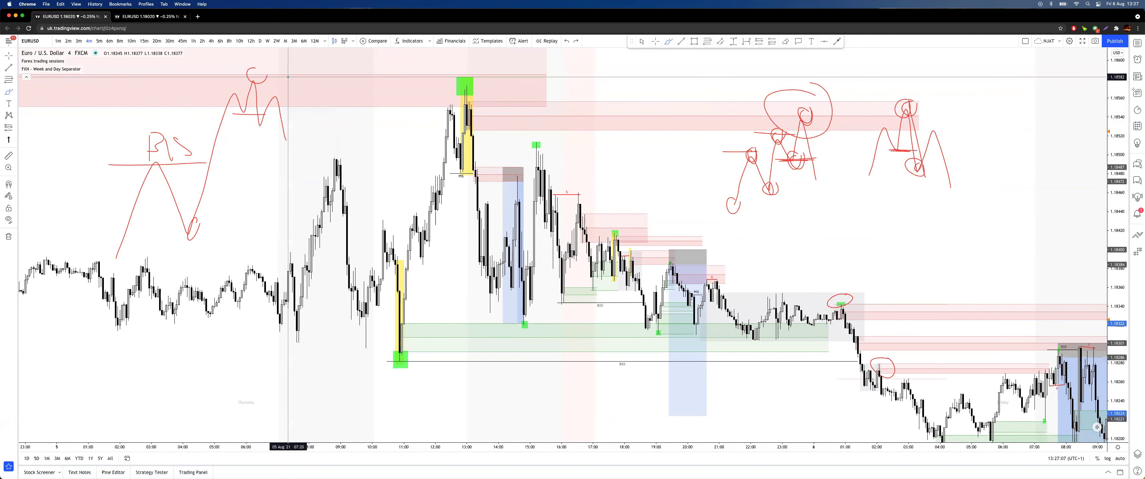
pyautogui.moveTo(335, 65)
pyautogui.mouseDown()
pyautogui.moveTo(205, 69)
pyautogui.moveTo(360, 116)
pyautogui.moveTo(325, 58)
pyautogui.mouseUp()
pyautogui.press('super+z')
# Step: Extend the early Thursday BOS sketch into a drop through its pullback-low level, marking the supply area above, the top and the lows
pyautogui.moveTo(94, 81); pyautogui.dragTo(162, 83)
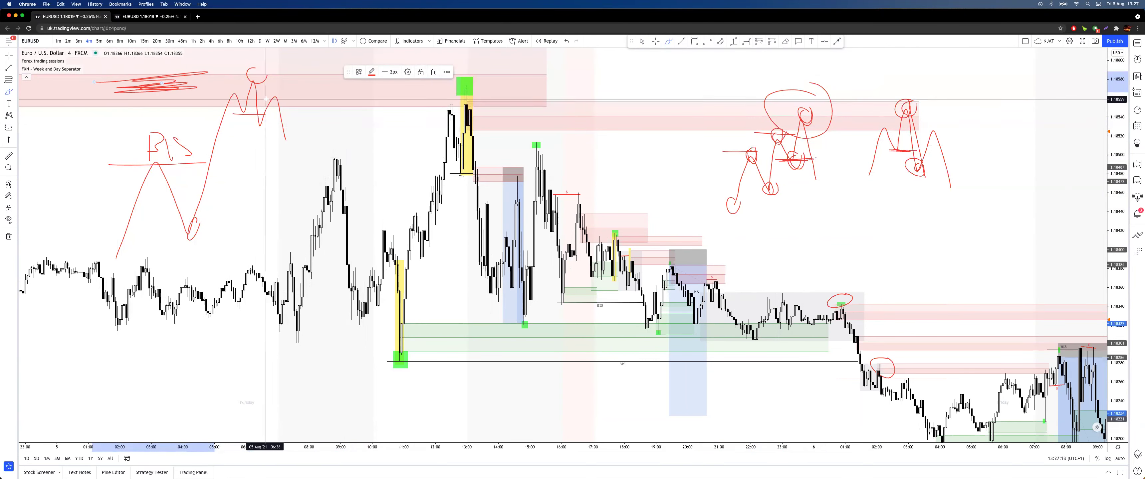
pyautogui.moveTo(278, 104); pyautogui.dragTo(339, 279)
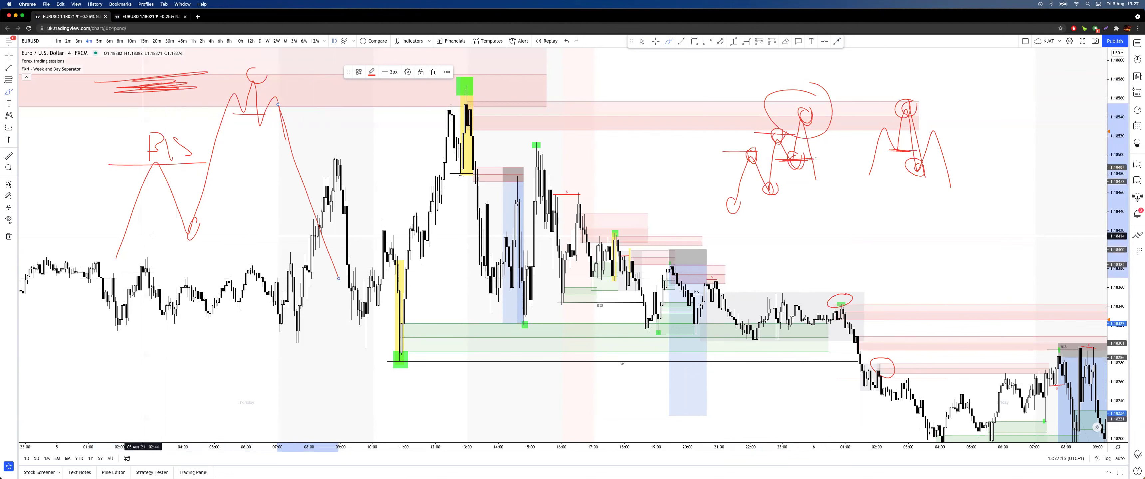
pyautogui.moveTo(144, 235); pyautogui.dragTo(319, 229)
pyautogui.moveTo(206, 212); pyautogui.dragTo(201, 216)
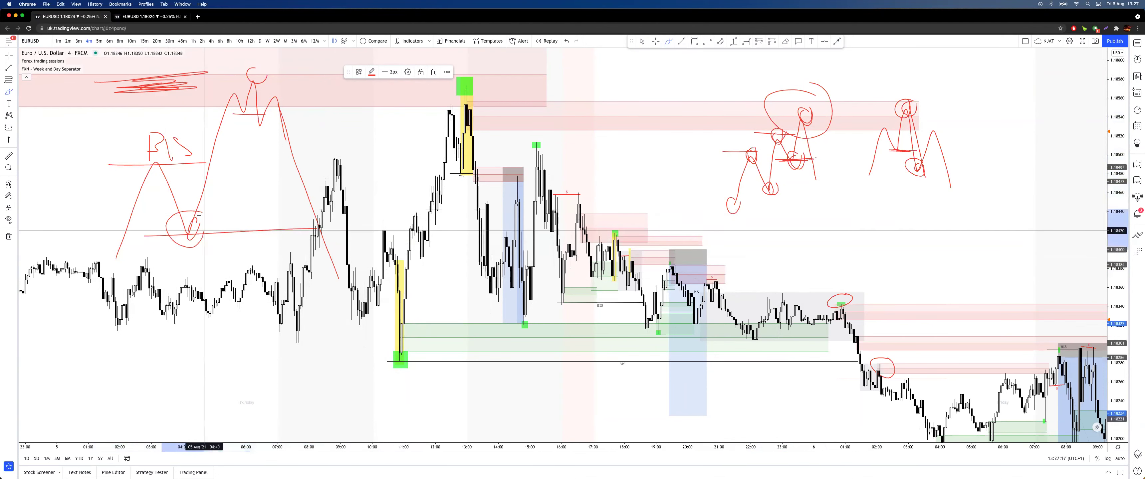
pyautogui.moveTo(266, 68); pyautogui.dragTo(268, 75)
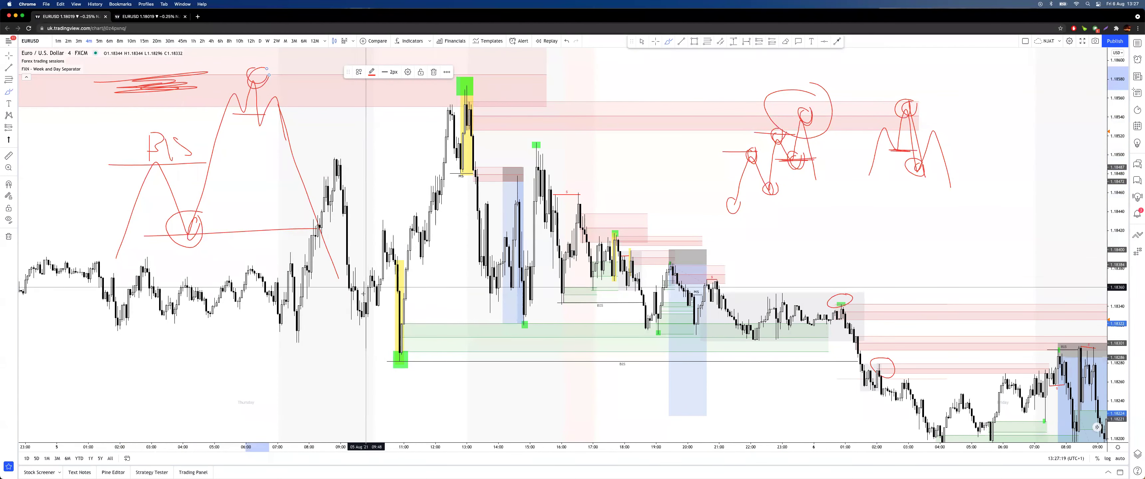
pyautogui.moveTo(349, 271)
pyautogui.mouseDown()
pyautogui.moveTo(317, 285)
pyautogui.moveTo(338, 277)
pyautogui.mouseUp()
# Step: Circle Thursday's 13:00 peak and the low near 15:00, line the low between the peaks, trace the decline, then undo these strokes
pyautogui.moveTo(531, 296); pyautogui.dragTo(543, 305)
pyautogui.moveTo(470, 73)
pyautogui.mouseDown()
pyautogui.moveTo(477, 98)
pyautogui.moveTo(465, 74)
pyautogui.mouseUp()
pyautogui.moveTo(434, 169); pyautogui.dragTo(478, 176)
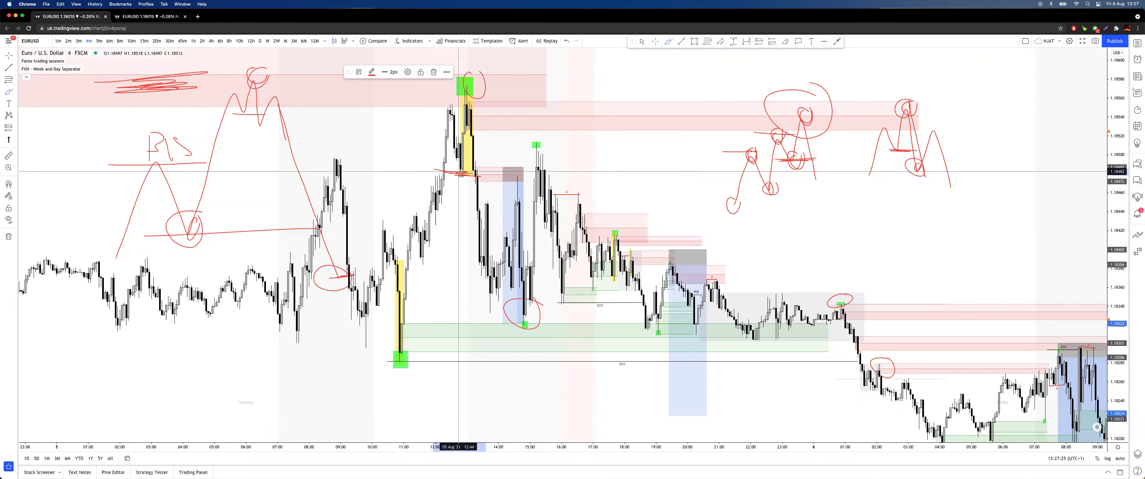
pyautogui.moveTo(477, 91)
pyautogui.mouseDown()
pyautogui.moveTo(508, 344)
pyautogui.moveTo(517, 325)
pyautogui.mouseUp()
pyautogui.moveTo(471, 95); pyautogui.dragTo(559, 201)
pyautogui.moveTo(542, 259)
pyautogui.mouseDown()
pyautogui.moveTo(644, 311)
pyautogui.moveTo(708, 266)
pyautogui.moveTo(782, 311)
pyautogui.moveTo(894, 427)
pyautogui.mouseUp()
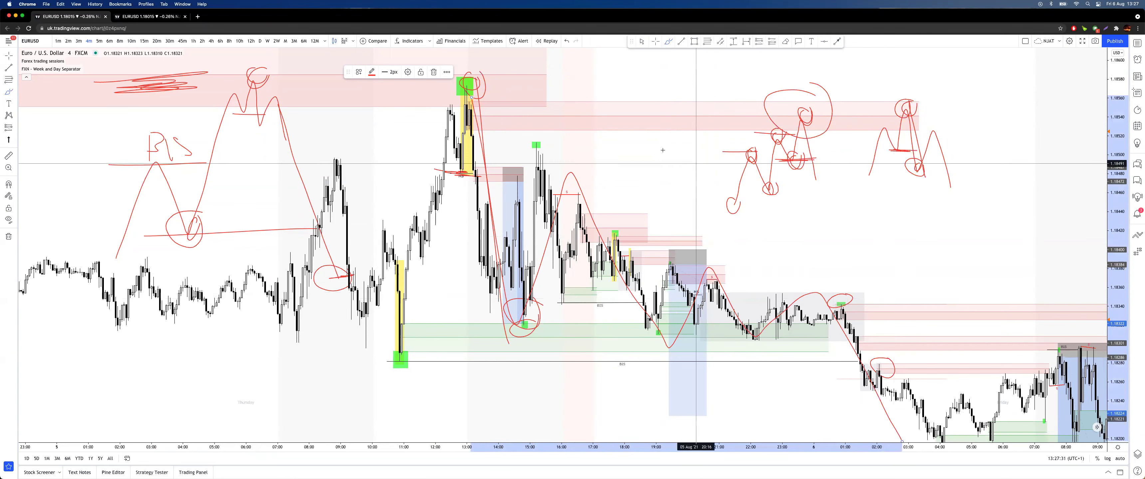
pyautogui.press('super+z')
pyautogui.press('super+z')
pyautogui.press('super+z')
pyautogui.moveTo(273, 64)
pyautogui.mouseDown()
pyautogui.moveTo(226, 100)
pyautogui.moveTo(265, 142)
pyautogui.moveTo(298, 108)
pyautogui.moveTo(276, 74)
pyautogui.moveTo(312, 136)
pyautogui.moveTo(347, 154)
pyautogui.moveTo(383, 210)
pyautogui.moveTo(423, 36)
pyautogui.mouseUp()
pyautogui.press('super+z')
pyautogui.press('super+z')
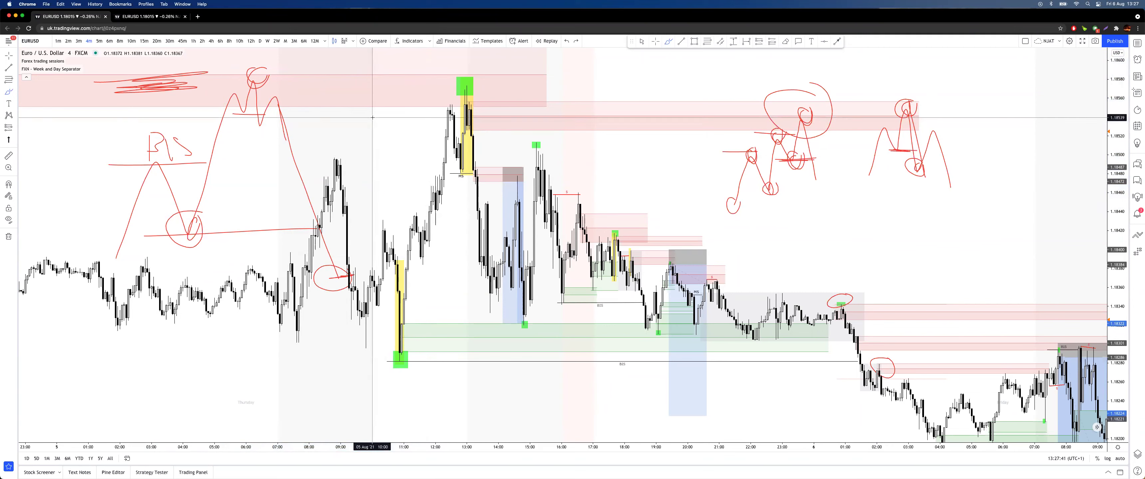
# Step: Circle the reversal top of the early Thursday sketch, try zigzag and drop strokes, then undo them
pyautogui.moveTo(298, 87)
pyautogui.mouseDown()
pyautogui.moveTo(320, 79)
pyautogui.moveTo(303, 68)
pyautogui.mouseUp()
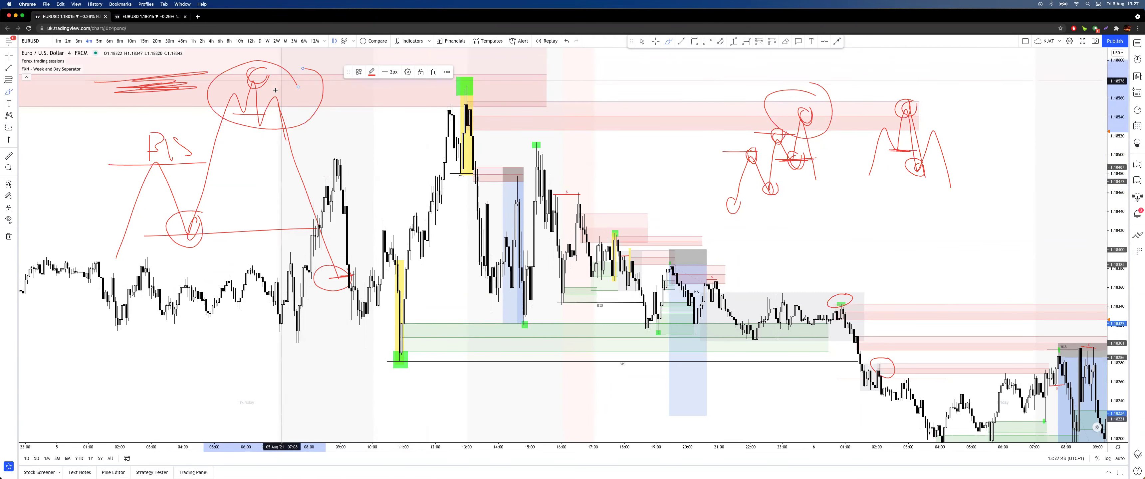
pyautogui.moveTo(481, 88); pyautogui.dragTo(515, 56)
pyautogui.hotkey('ctrl', 'z')
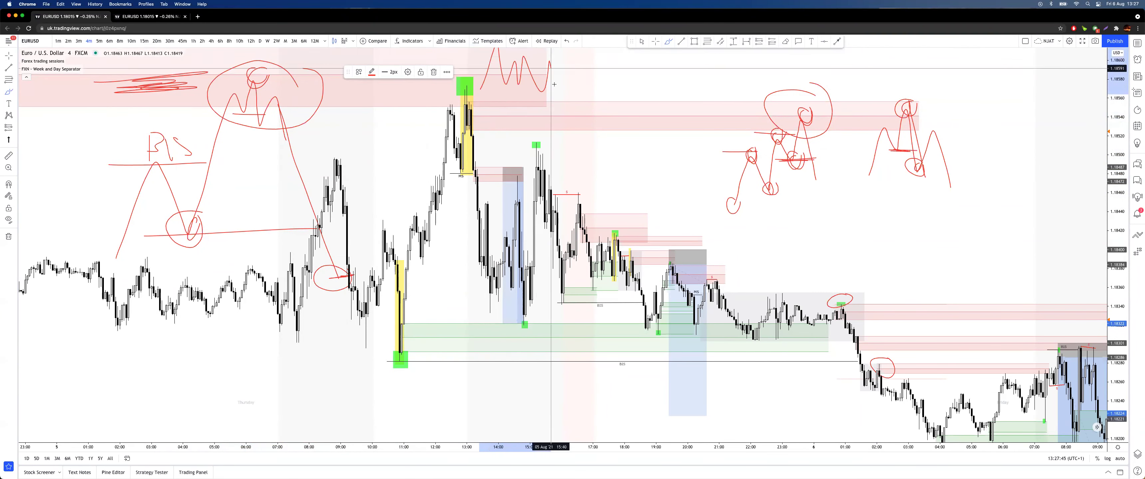
pyautogui.moveTo(299, 62)
pyautogui.mouseDown()
pyautogui.moveTo(307, 100)
pyautogui.moveTo(258, 127)
pyautogui.moveTo(224, 93)
pyautogui.moveTo(286, 67)
pyautogui.moveTo(306, 133)
pyautogui.moveTo(354, 207)
pyautogui.mouseUp()
pyautogui.press('super+z')
pyautogui.hotkey('ctrl', 'z')
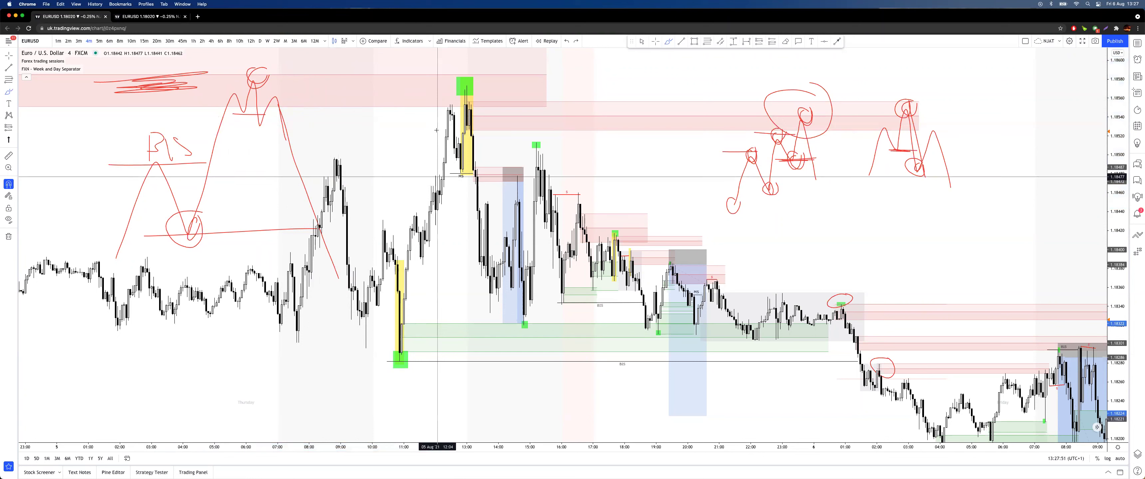
# Step: Undo the whole early Thursday BOS sketch and the most recent marks on the zigzag and three-peak sketches beside it
pyautogui.hotkey('ctrl', 'z')
pyautogui.hotkey('ctrl', 'z')
pyautogui.hotkey('ctrl', 'z')
pyautogui.hotkey('ctrl', 'z')
pyautogui.hotkey('ctrl', 'z')
pyautogui.hotkey('ctrl', 'z')
pyautogui.hotkey('ctrl', 'z')
pyautogui.hotkey('ctrl', 'z')
pyautogui.hotkey('ctrl', 'z')
pyautogui.hotkey('ctrl', 'z')
pyautogui.hotkey('ctrl', 'z')
pyautogui.hotkey('ctrl', 'z')
pyautogui.hotkey('ctrl', 'z')
pyautogui.hotkey('ctrl', 'z')
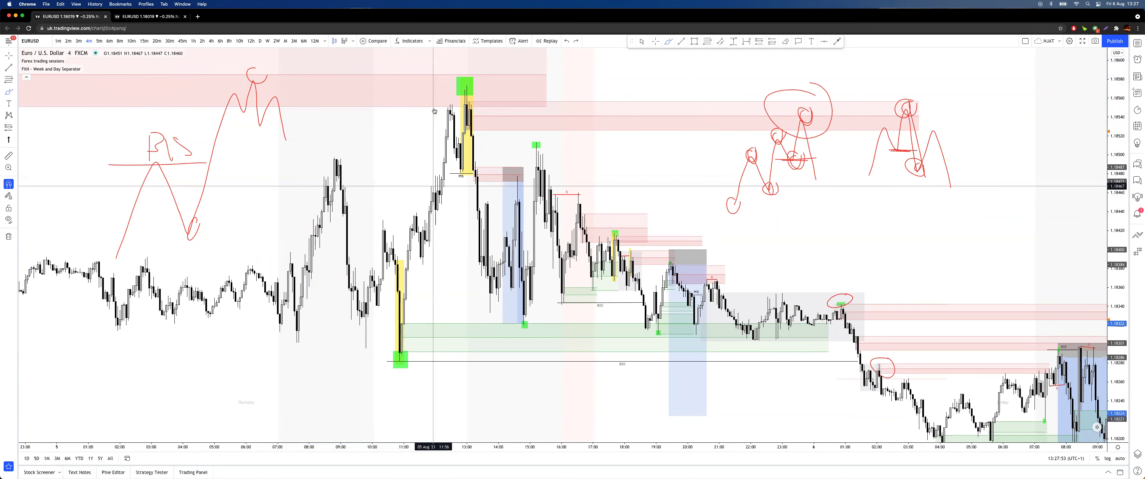
pyautogui.hotkey('ctrl', 'z')
pyautogui.hotkey('ctrl', 'z')
pyautogui.hotkey('ctrl', 'z')
pyautogui.hotkey('ctrl', 'z')
pyautogui.hotkey('ctrl', 'z')
pyautogui.hotkey('ctrl', 'z')
pyautogui.hotkey('ctrl', 'z')
pyautogui.hotkey('ctrl', 'z')
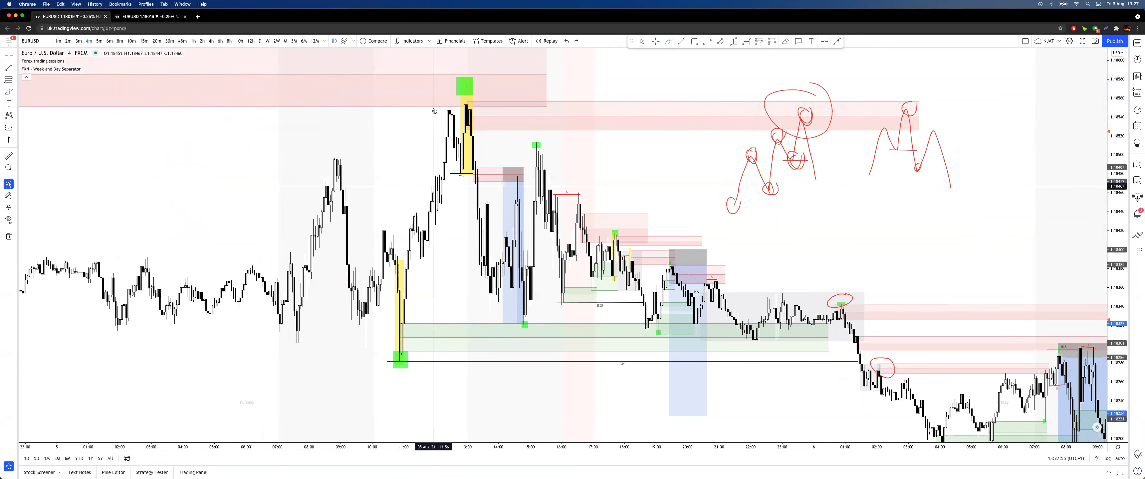
pyautogui.hotkey('ctrl', 'z')
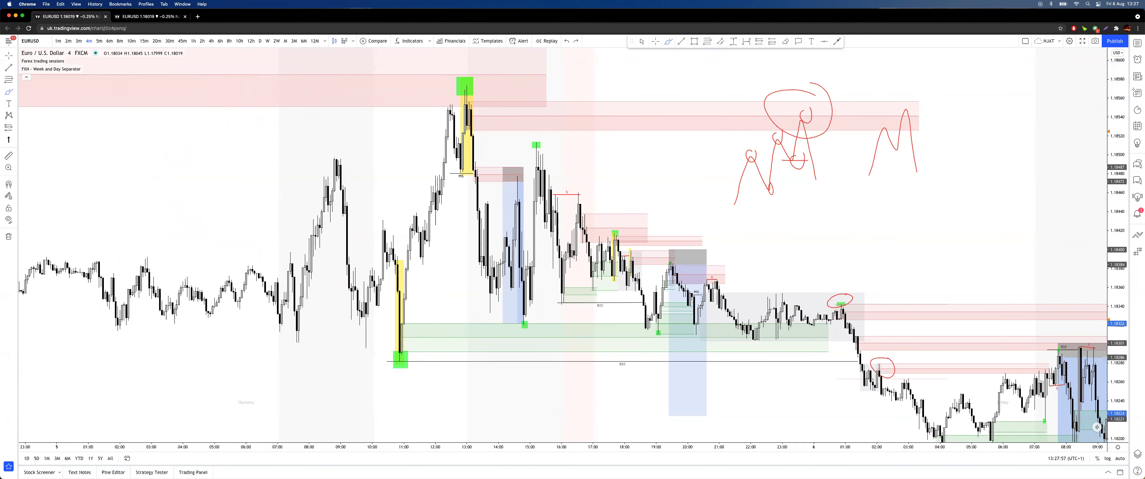
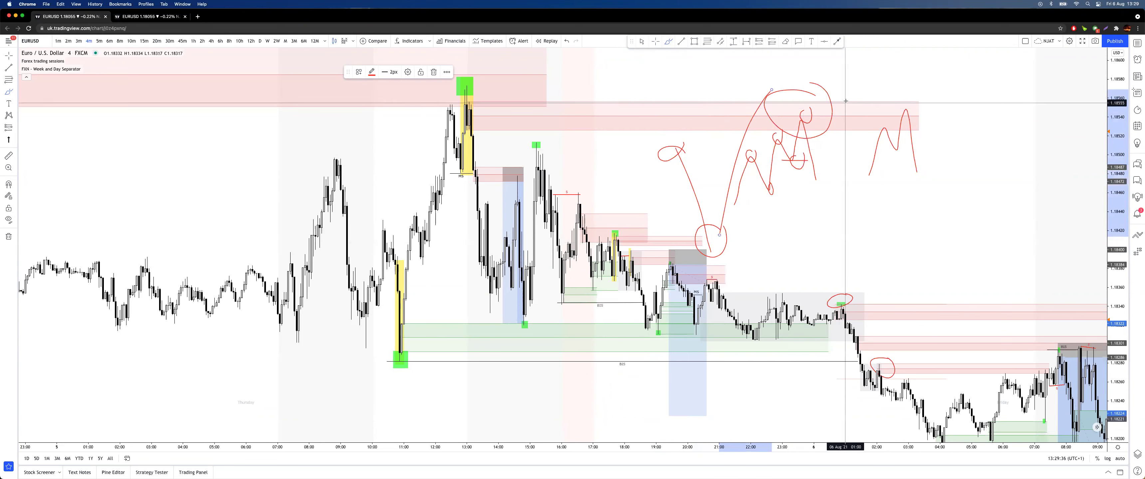
# Step: Undo the drop, circled low and rise sketched beside the zigzag
pyautogui.press('super+z')
pyautogui.press('super+z')
pyautogui.press('super+z')
pyautogui.press('super+z')
pyautogui.press('Escape')
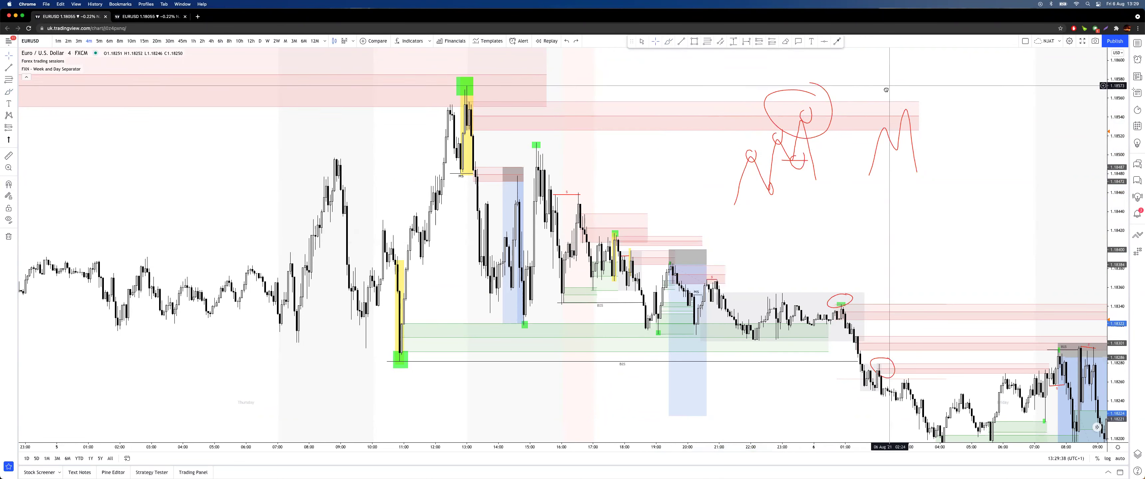
pyautogui.moveTo(888, 85); pyautogui.dragTo(885, 86)
# Step: Erase the remaining zigzag, its swing-point circles, the large circle and the two-peak sketch around the upper supply zone
pyautogui.click(669, 42)
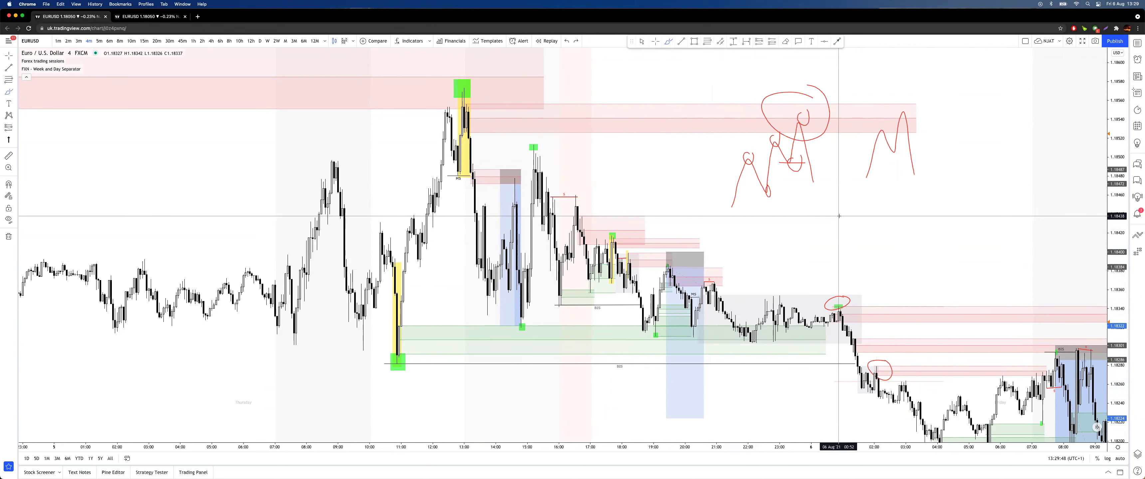
pyautogui.moveTo(690, 290)
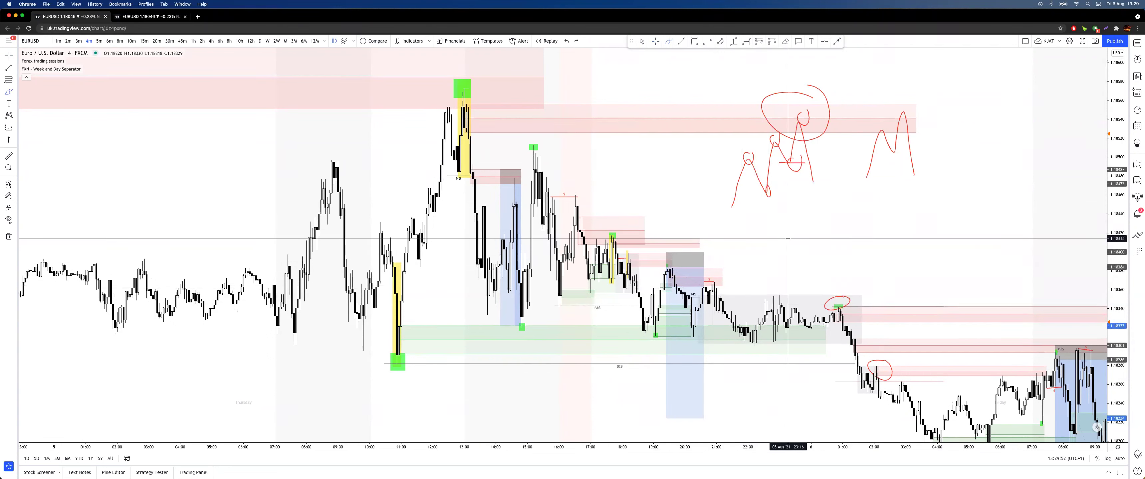
pyautogui.moveTo(818, 241); pyautogui.dragTo(730, 212)
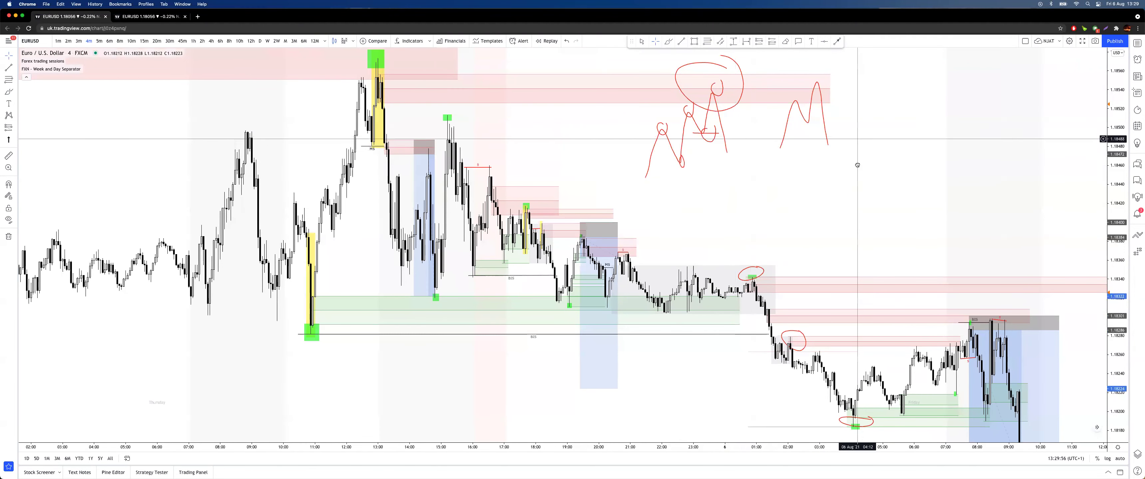
pyautogui.moveTo(856, 143); pyautogui.dragTo(856, 162)
pyautogui.click(785, 42)
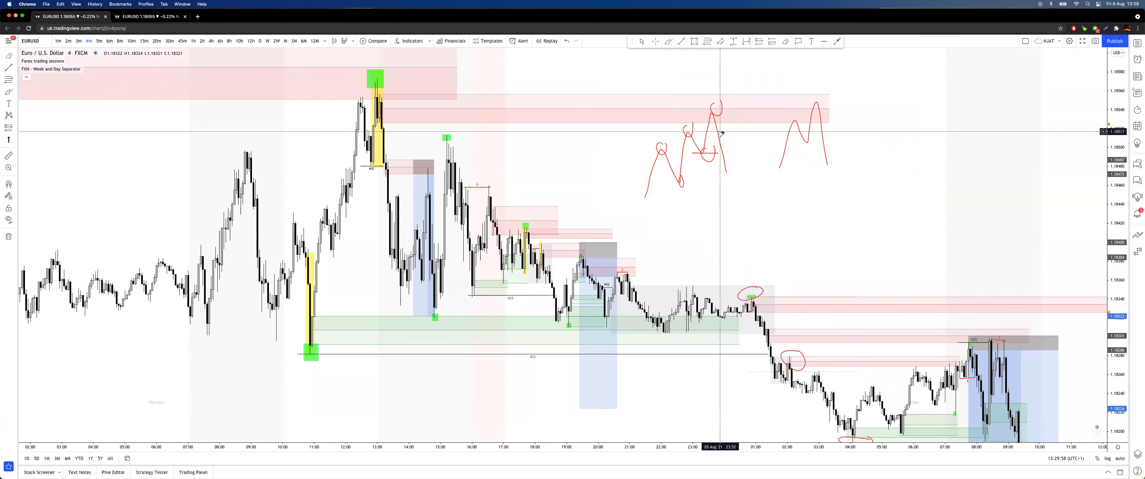
pyautogui.click(718, 118)
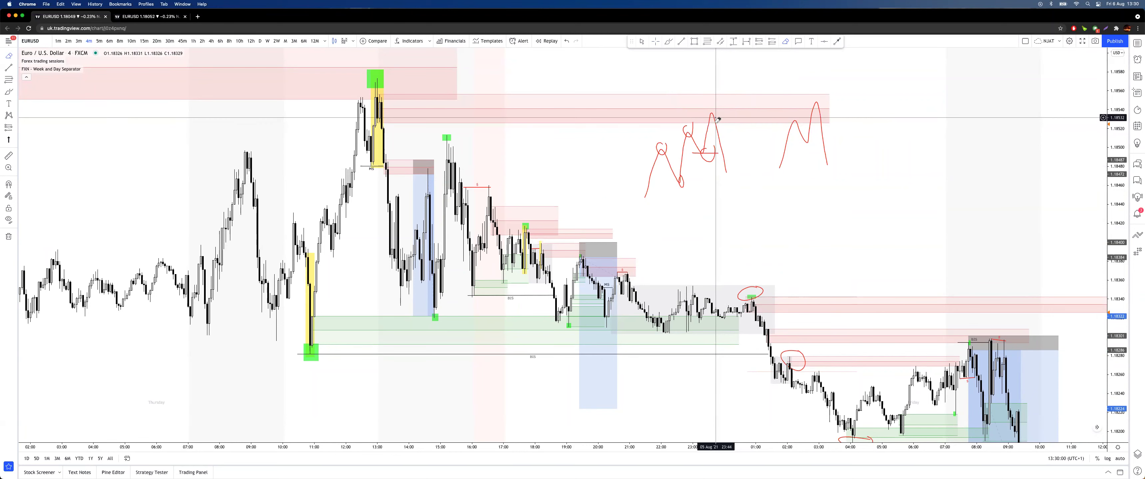
pyautogui.click(708, 153)
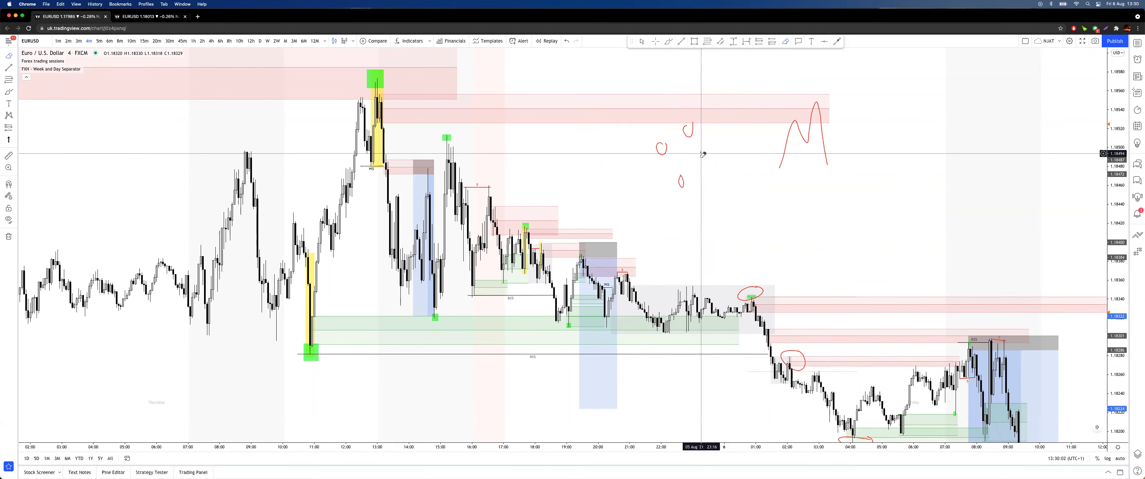
pyautogui.click(690, 131)
pyautogui.click(663, 150)
pyautogui.click(680, 177)
pyautogui.click(790, 140)
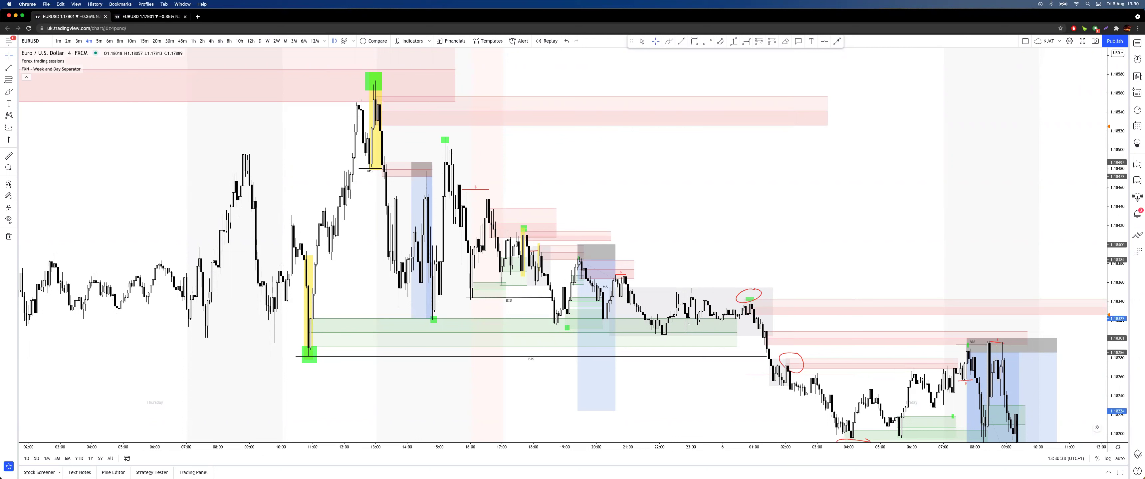
# Step: Box the consolidation from about 21:00 to 01:00, and undo the extra strokes at the 11:00 demand low and along the following decline
pyautogui.moveTo(841, 270); pyautogui.dragTo(596, 87)
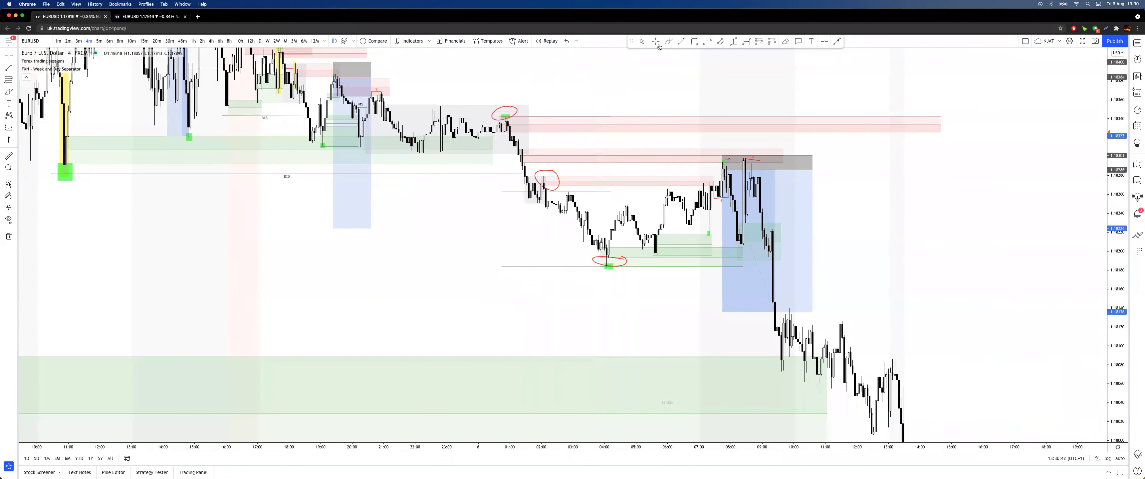
pyautogui.moveTo(384, 103)
pyautogui.mouseDown()
pyautogui.moveTo(519, 111)
pyautogui.moveTo(385, 159)
pyautogui.moveTo(386, 106)
pyautogui.mouseUp()
pyautogui.moveTo(502, 105); pyautogui.dragTo(585, 239)
pyautogui.moveTo(89, 153)
pyautogui.mouseDown()
pyautogui.moveTo(49, 153)
pyautogui.moveTo(82, 135)
pyautogui.mouseUp()
pyautogui.moveTo(486, 109)
pyautogui.mouseDown()
pyautogui.moveTo(511, 94)
pyautogui.moveTo(515, 109)
pyautogui.mouseUp()
pyautogui.press('super+z')
pyautogui.press('super+z')
pyautogui.press('super+z')
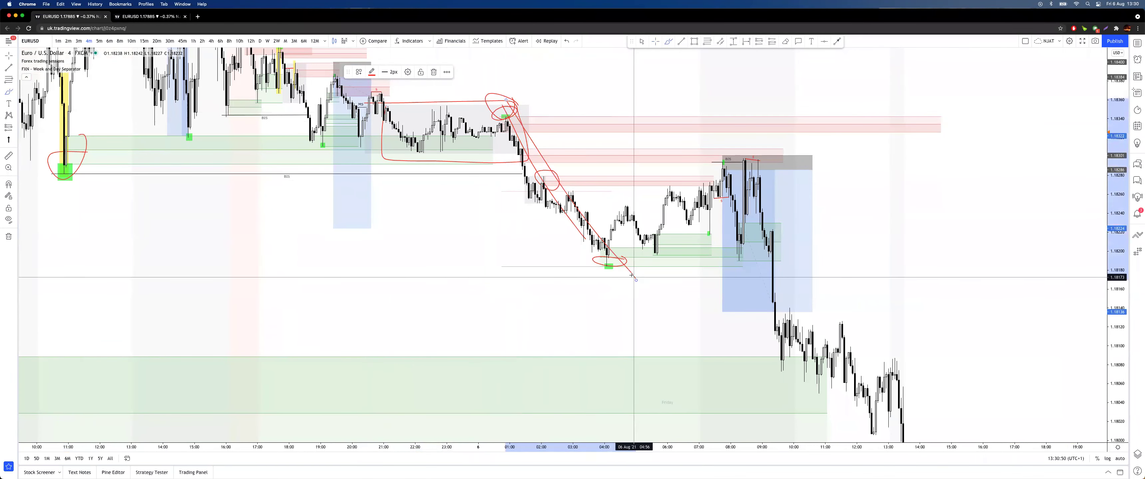
# Step: Circle the range highs near 23:00 and 01:00 and sketch a line from the 01:00 high down to the 04:00 low
pyautogui.moveTo(455, 95); pyautogui.dragTo(445, 91)
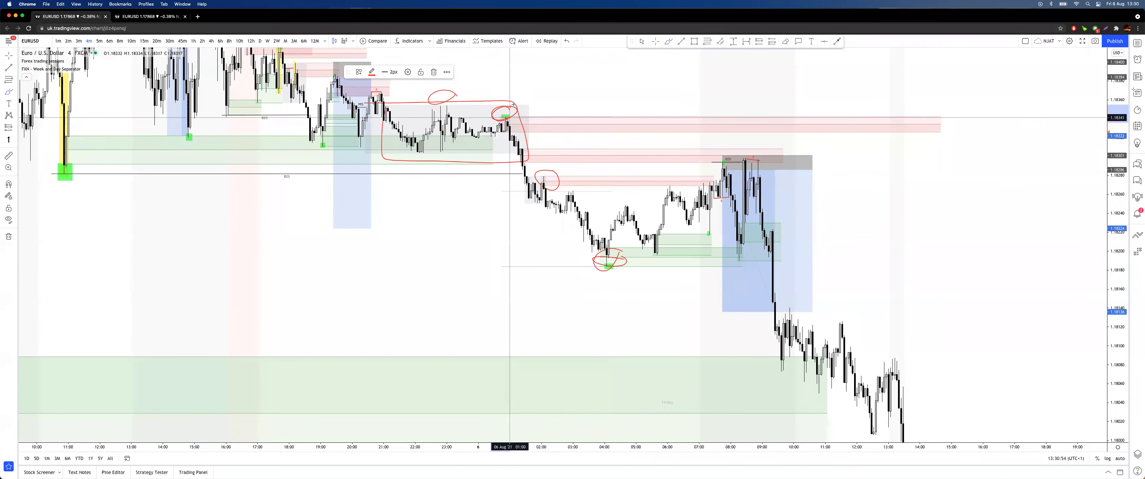
pyautogui.moveTo(513, 109); pyautogui.dragTo(629, 304)
pyautogui.press('super+z')
pyautogui.press('super+z')
pyautogui.moveTo(516, 105); pyautogui.dragTo(499, 117)
pyautogui.moveTo(488, 129)
pyautogui.mouseDown()
pyautogui.moveTo(511, 131)
pyautogui.moveTo(491, 130)
pyautogui.moveTo(611, 262)
pyautogui.mouseUp()
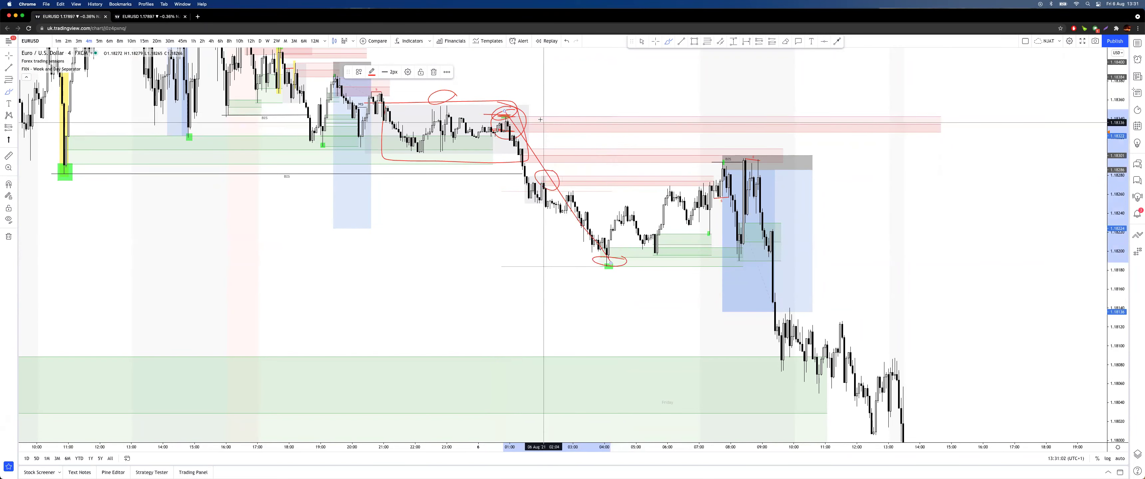
pyautogui.moveTo(517, 95); pyautogui.dragTo(520, 105)
pyautogui.moveTo(640, 251); pyautogui.dragTo(640, 245)
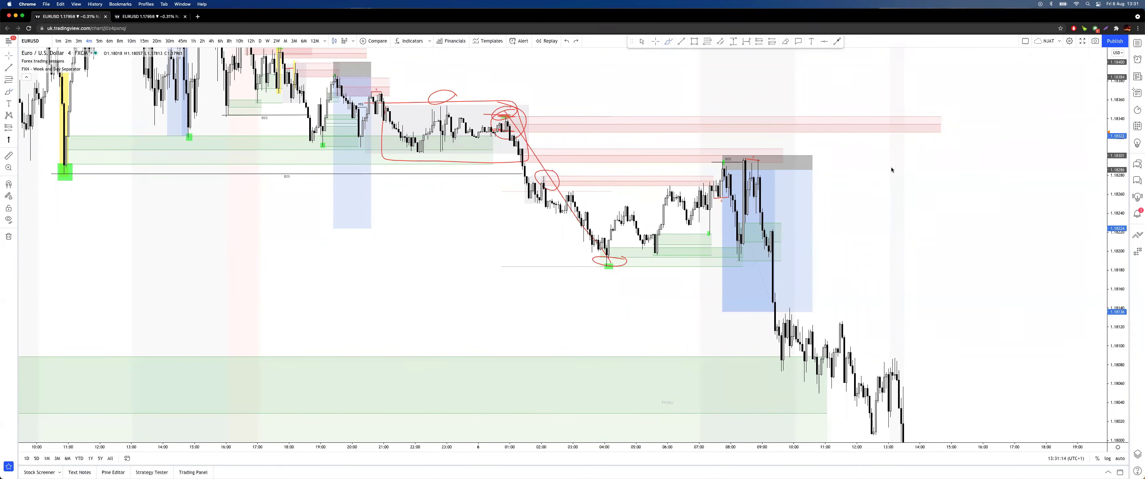
# Step: Sketch a cross-shaped doji and two adjoining candle bodies in the empty chart space above Friday's price
pyautogui.moveTo(890, 169); pyautogui.dragTo(857, 244)
pyautogui.moveTo(875, 121); pyautogui.dragTo(817, 212)
pyautogui.moveTo(673, 125); pyautogui.dragTo(634, 220)
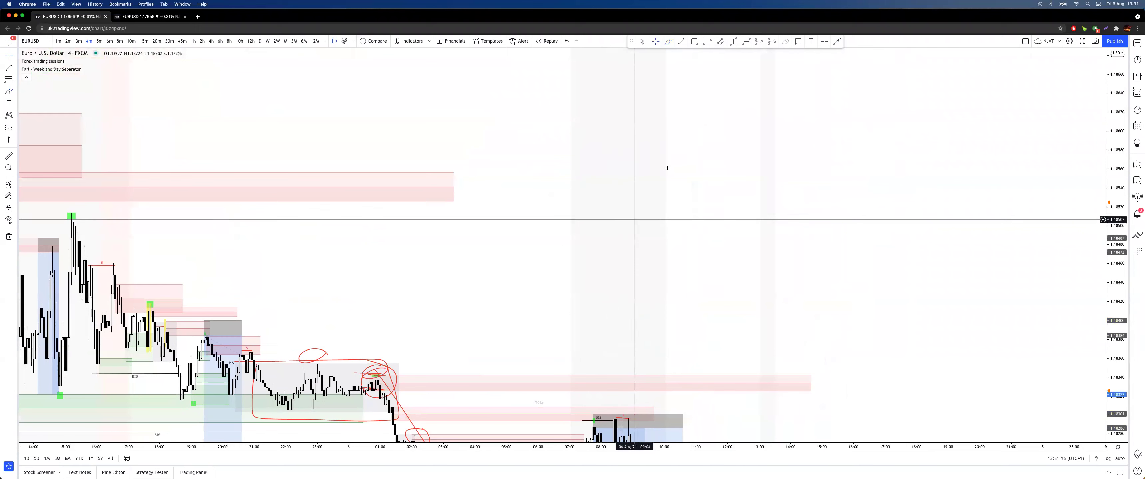
pyautogui.moveTo(605, 151); pyautogui.dragTo(692, 152)
pyautogui.moveTo(652, 117); pyautogui.dragTo(655, 184)
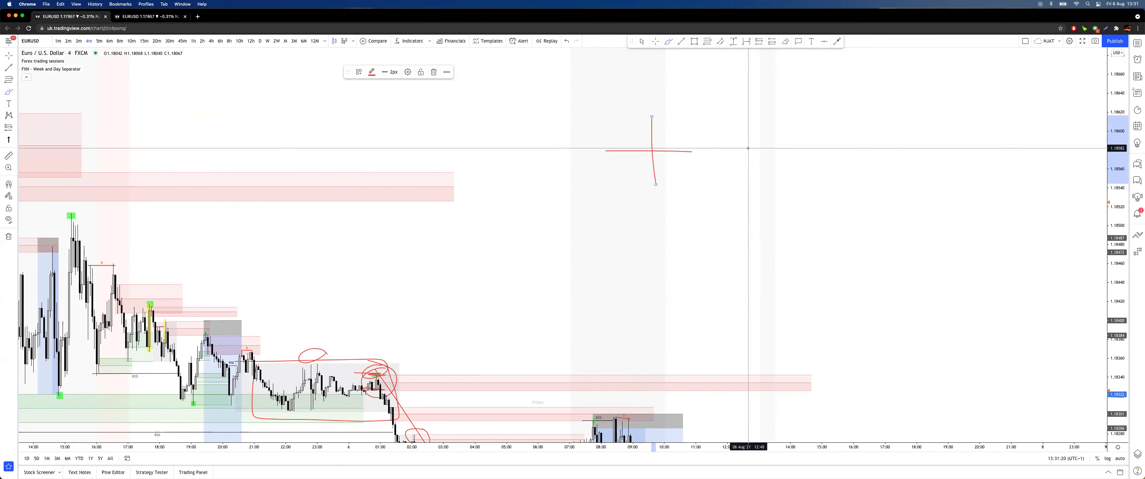
pyautogui.moveTo(746, 126)
pyautogui.mouseDown()
pyautogui.moveTo(773, 168)
pyautogui.moveTo(746, 119)
pyautogui.moveTo(723, 167)
pyautogui.moveTo(739, 168)
pyautogui.moveTo(741, 111)
pyautogui.moveTo(717, 97)
pyautogui.mouseUp()
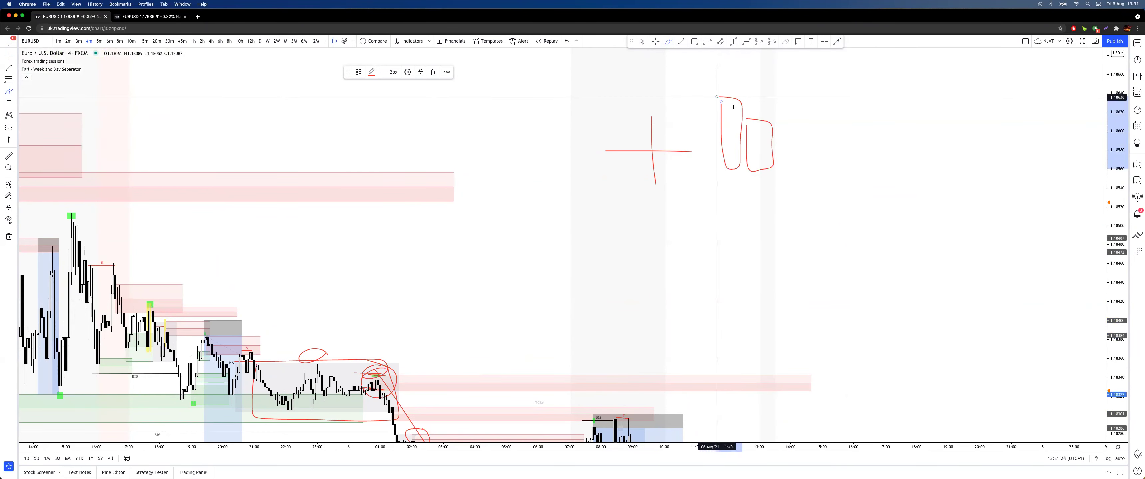
# Step: Sketch a large candle body with short wicks and, beside it, a candle with a flat base and long upper wick
pyautogui.moveTo(830, 183)
pyautogui.mouseDown()
pyautogui.moveTo(838, 105)
pyautogui.moveTo(868, 129)
pyautogui.moveTo(871, 178)
pyautogui.moveTo(826, 183)
pyautogui.mouseUp()
pyautogui.moveTo(853, 88); pyautogui.dragTo(856, 97)
pyautogui.moveTo(854, 185); pyautogui.dragTo(856, 207)
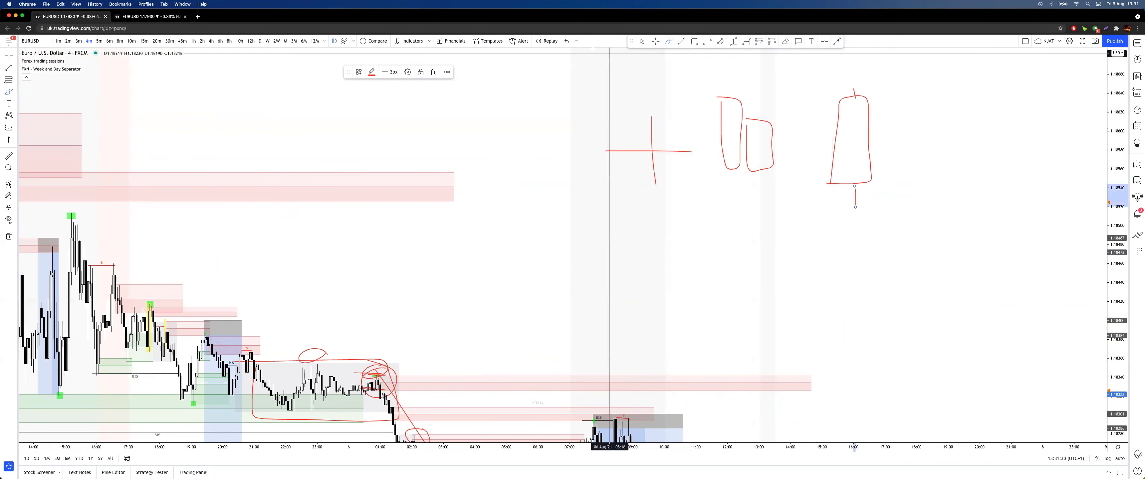
pyautogui.moveTo(867, 78)
pyautogui.mouseDown()
pyautogui.moveTo(919, 123)
pyautogui.moveTo(864, 48)
pyautogui.mouseUp()
pyautogui.press('super+z')
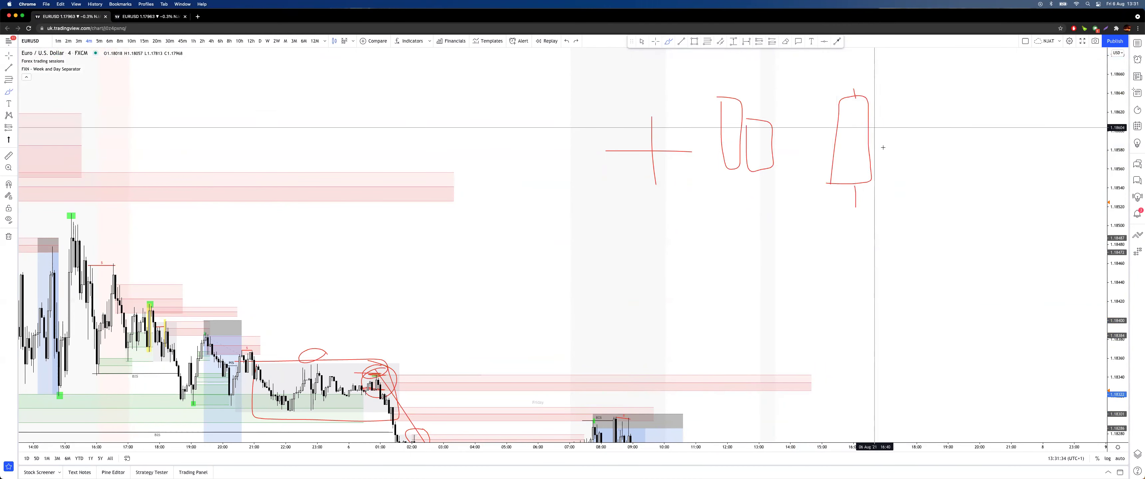
pyautogui.moveTo(910, 175)
pyautogui.mouseDown()
pyautogui.moveTo(971, 176)
pyautogui.moveTo(943, 180)
pyautogui.moveTo(939, 77)
pyautogui.mouseUp()
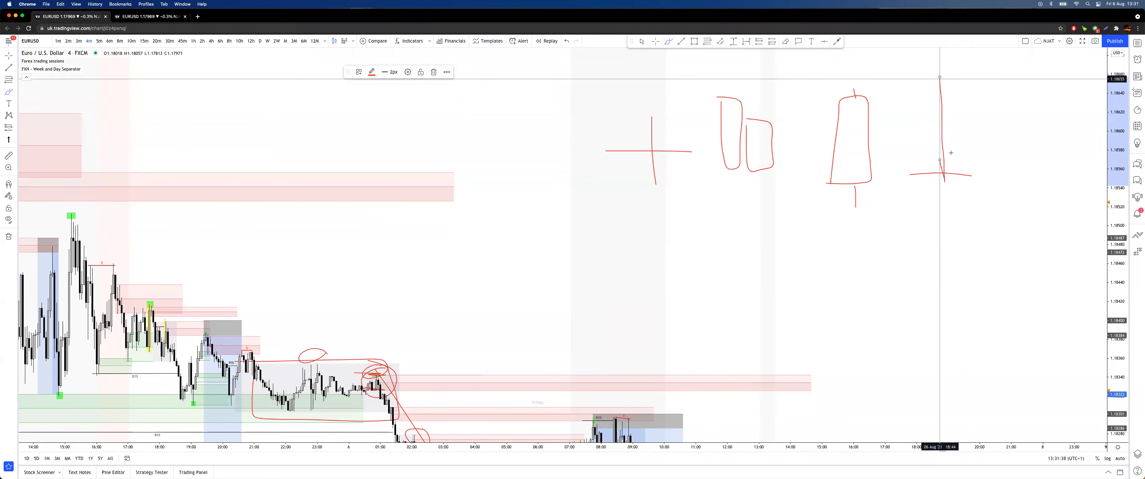
# Step: Finish the last candle's lower wick and place the text "followed by an initiation that caused a BIS" in size 24 beneath the candle sketches
pyautogui.moveTo(943, 168); pyautogui.dragTo(948, 205)
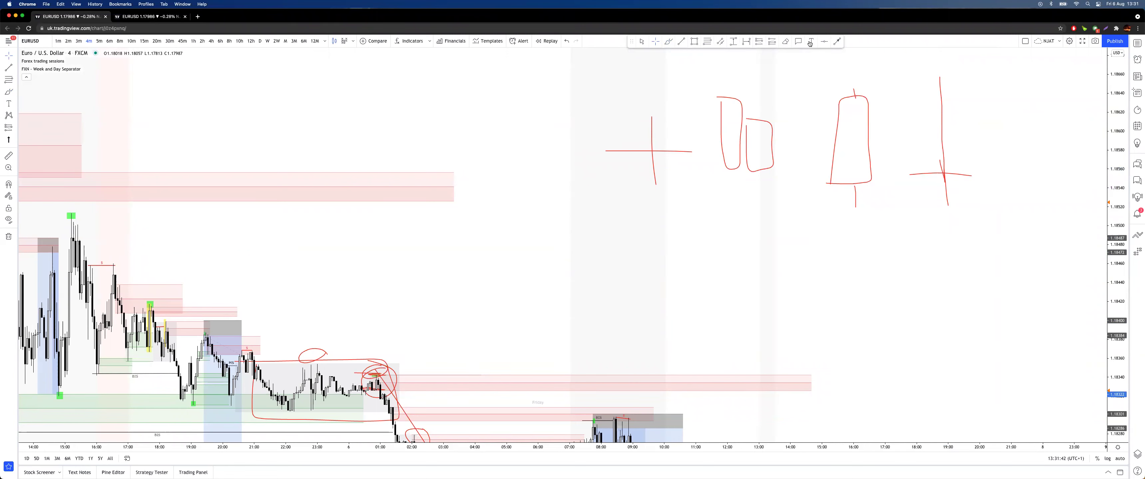
pyautogui.click(780, 271)
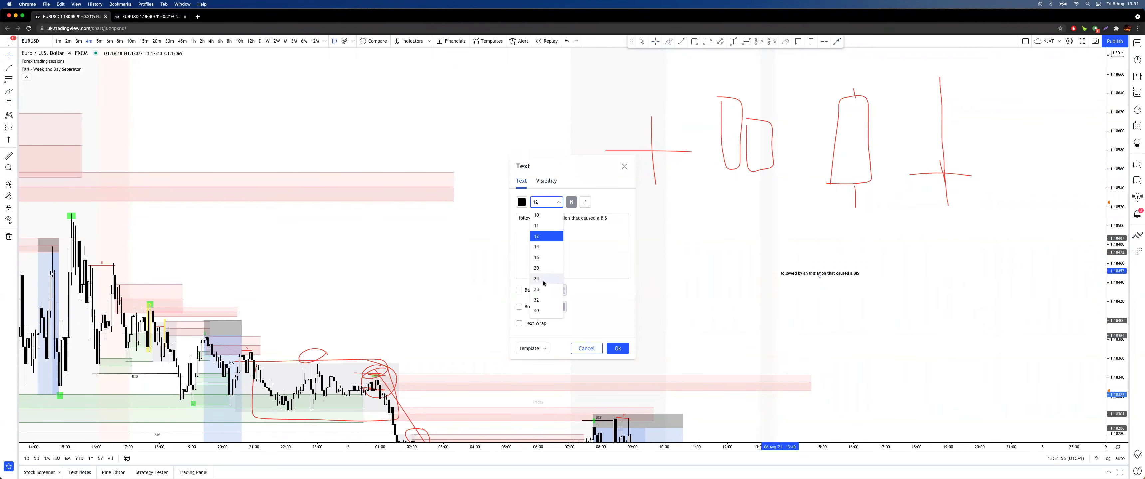
pyautogui.click(544, 281)
pyautogui.click(623, 347)
pyautogui.rightClick(760, 275)
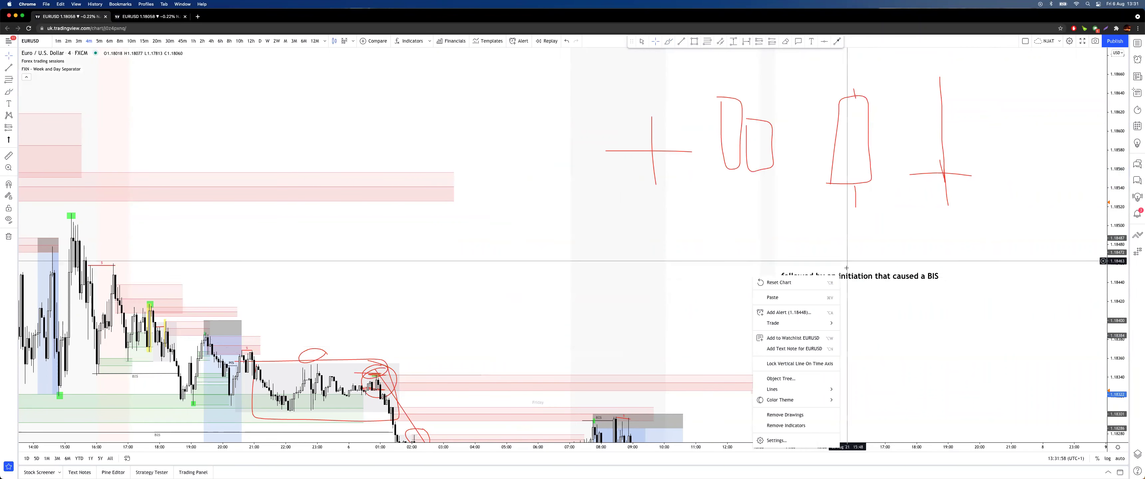
pyautogui.moveTo(847, 280); pyautogui.dragTo(789, 248)
pyautogui.click(1064, 101)
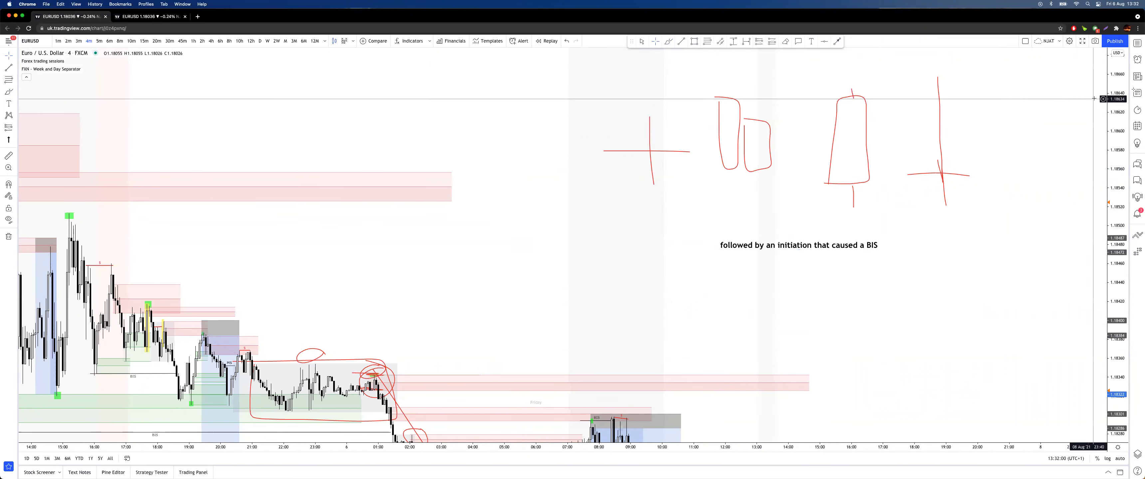
# Step: Sketch a zigzag consolidation between two horizontal lines beside the last candle, with a steep drop leaving the range
pyautogui.click(671, 44)
pyautogui.moveTo(999, 165)
pyautogui.mouseDown()
pyautogui.moveTo(1040, 132)
pyautogui.moveTo(1045, 149)
pyautogui.mouseUp()
pyautogui.moveTo(987, 122); pyautogui.dragTo(1047, 123)
pyautogui.moveTo(1047, 158); pyautogui.dragTo(994, 159)
pyautogui.moveTo(1047, 129); pyautogui.dragTo(1073, 233)
pyautogui.click(1037, 97)
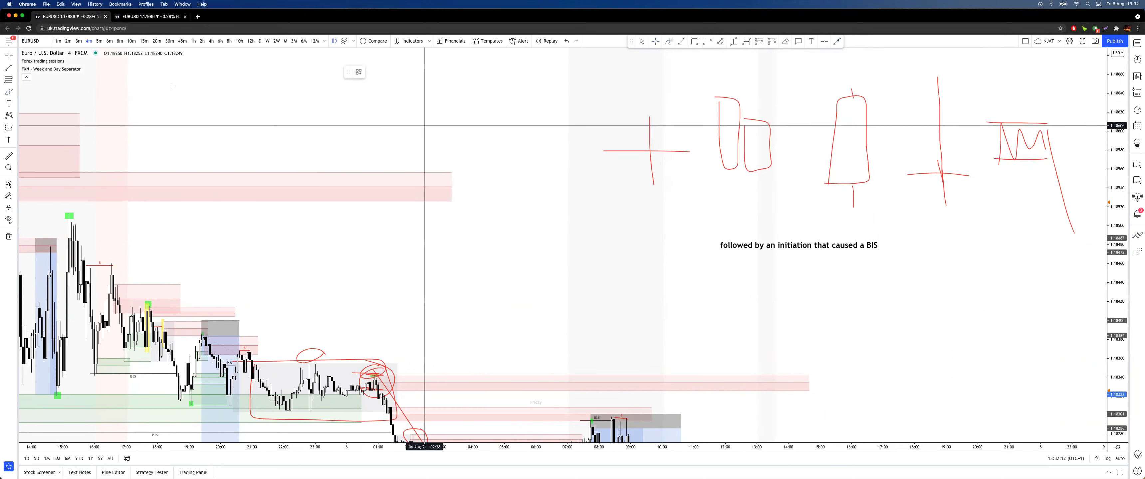
# Step: Circle the whole row of candle and range sketches above the text note, and undo the circling
pyautogui.moveTo(885, 92)
pyautogui.mouseDown()
pyautogui.moveTo(711, 85)
pyautogui.moveTo(723, 195)
pyautogui.moveTo(1022, 178)
pyautogui.moveTo(915, 95)
pyautogui.mouseUp()
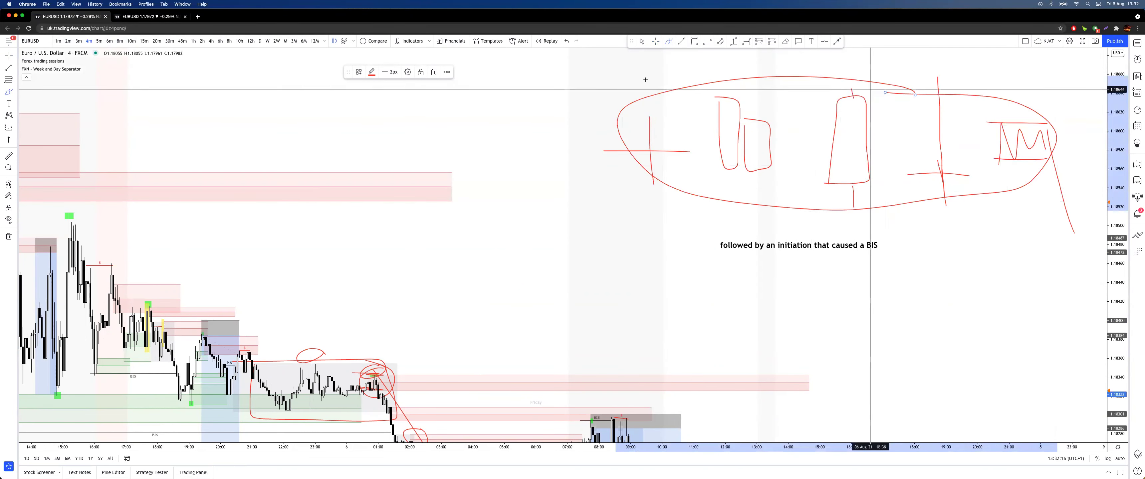
pyautogui.press('super+z')
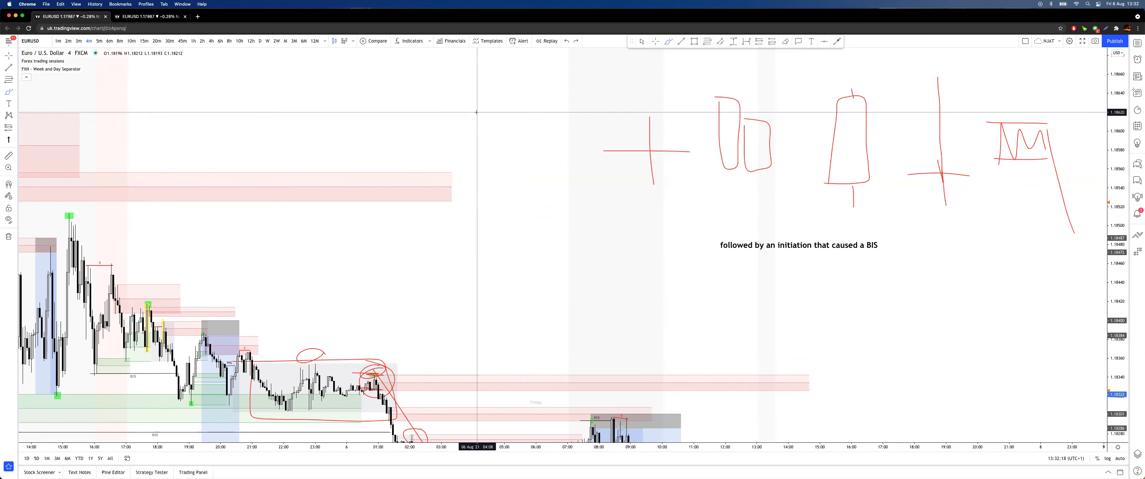
pyautogui.moveTo(569, 292)
pyautogui.mouseDown()
pyautogui.moveTo(688, 225)
pyautogui.moveTo(1106, 84)
pyautogui.mouseUp()
pyautogui.press('super+z')
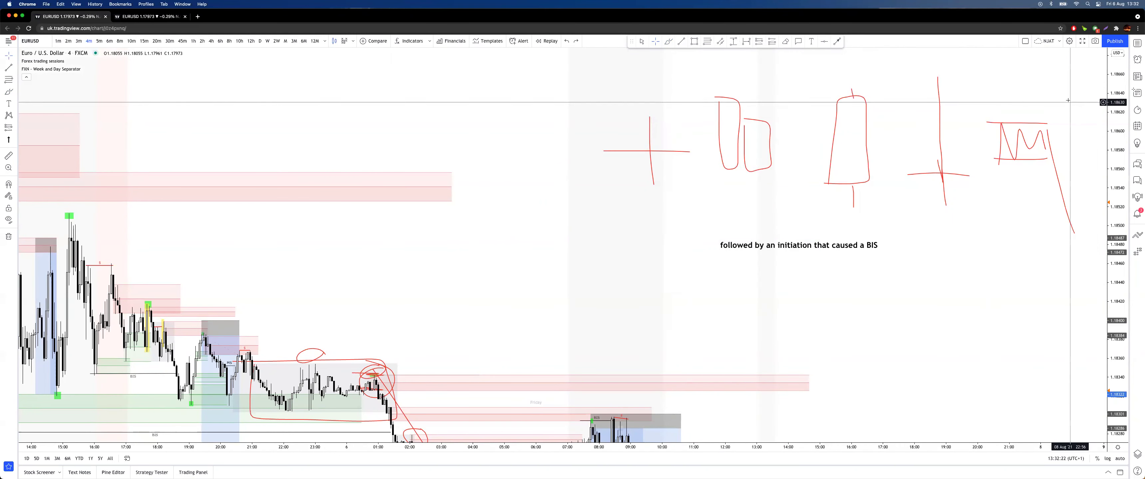
# Step: Delete all the candle and range sketches together with the text note above Friday's price
pyautogui.moveTo(1024, 70); pyautogui.dragTo(979, 82)
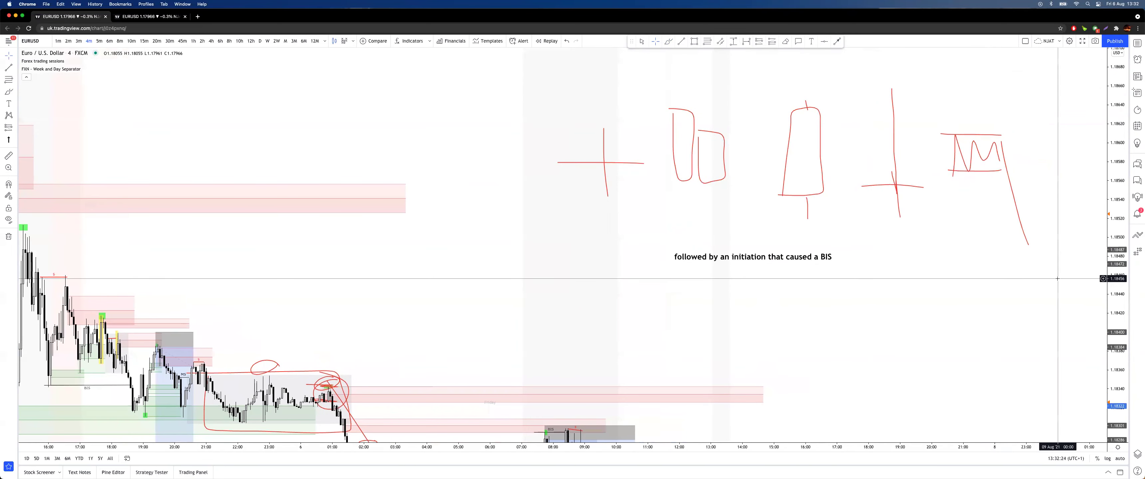
pyautogui.moveTo(1057, 278)
pyautogui.mouseDown()
pyautogui.moveTo(1053, 258)
pyautogui.moveTo(583, 69)
pyautogui.moveTo(535, 68)
pyautogui.mouseUp()
pyautogui.press('Delete')
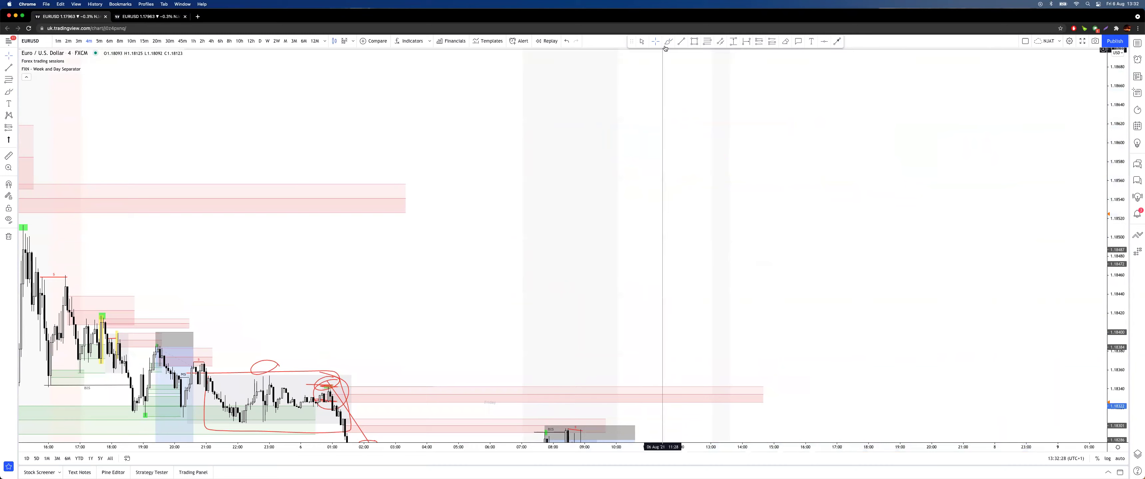
# Step: Sketch a sharp peak with a long drop and lines across its top and base, and undo all three strokes
pyautogui.moveTo(629, 197)
pyautogui.mouseDown()
pyautogui.moveTo(653, 130)
pyautogui.moveTo(679, 338)
pyautogui.mouseUp()
pyautogui.moveTo(615, 124); pyautogui.dragTo(673, 128)
pyautogui.moveTo(600, 184); pyautogui.dragTo(677, 196)
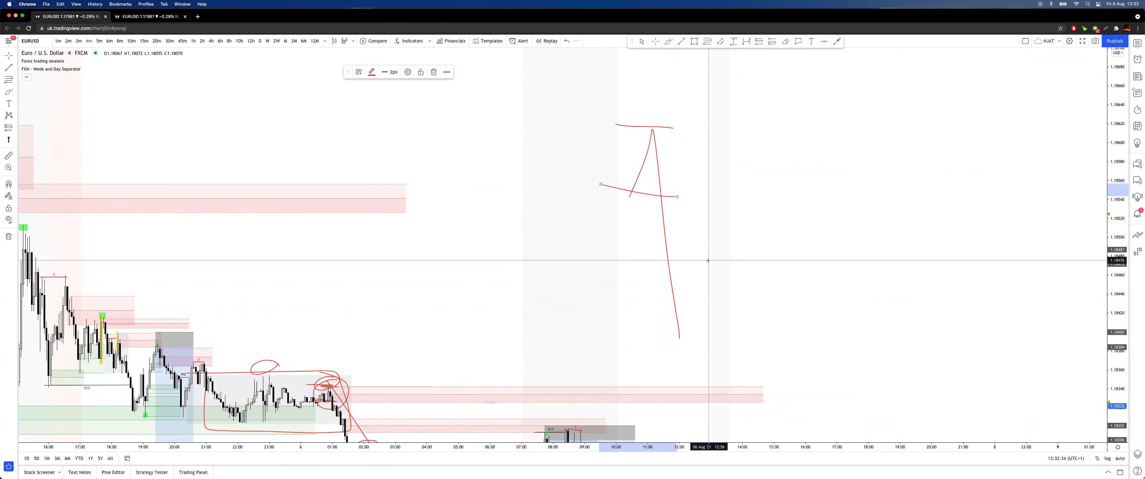
pyautogui.press('super+z')
pyautogui.press('super+z')
pyautogui.press('super+z')
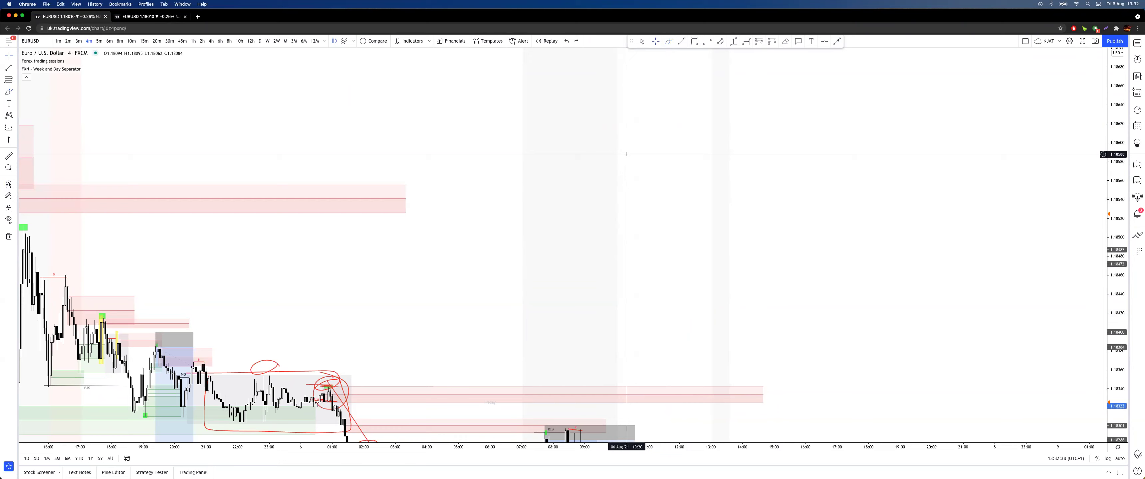
# Step: Circle the breakdown from the overnight range just after 01:00 on 6 August, and undo the new strokes
pyautogui.moveTo(646, 200); pyautogui.dragTo(807, 107)
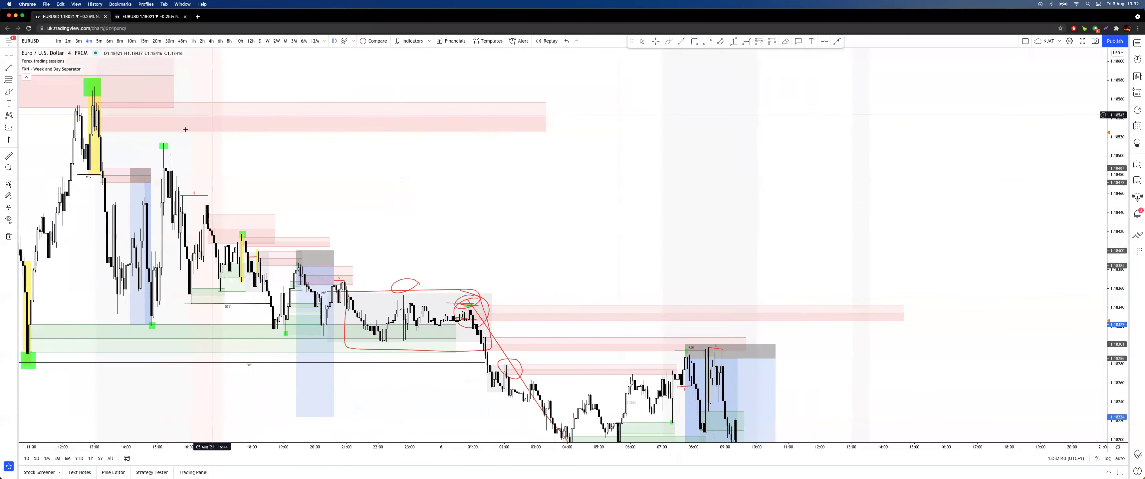
pyautogui.moveTo(495, 207); pyautogui.dragTo(606, 208)
pyautogui.moveTo(729, 167); pyautogui.dragTo(678, 6)
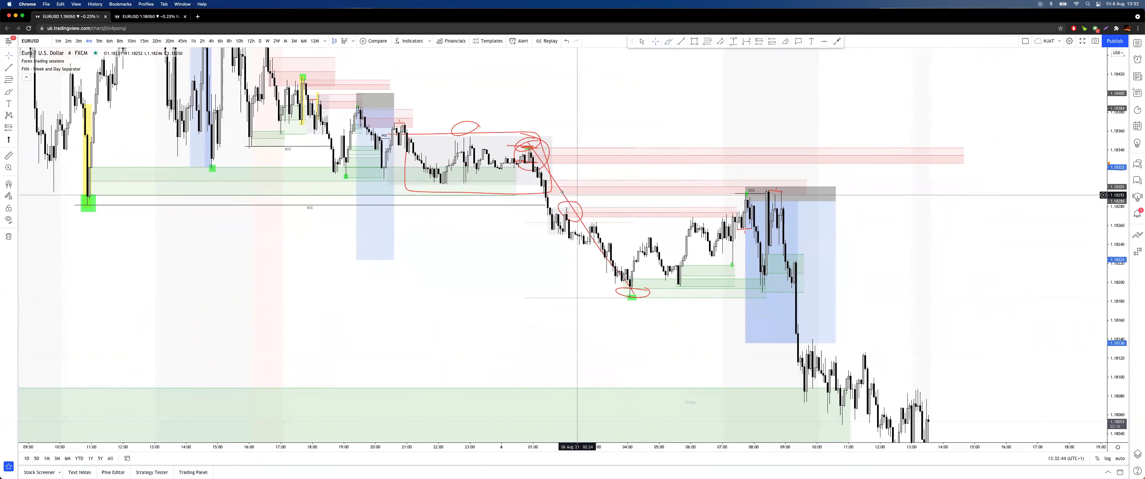
pyautogui.moveTo(522, 113); pyautogui.dragTo(599, 248)
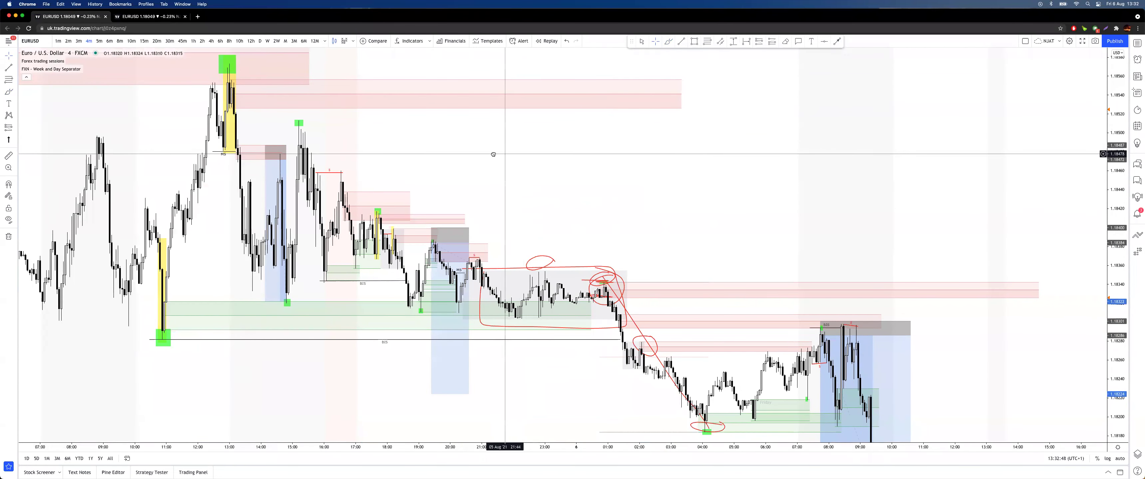
pyautogui.moveTo(504, 153); pyautogui.dragTo(490, 155)
pyautogui.moveTo(866, 192); pyautogui.dragTo(833, 134)
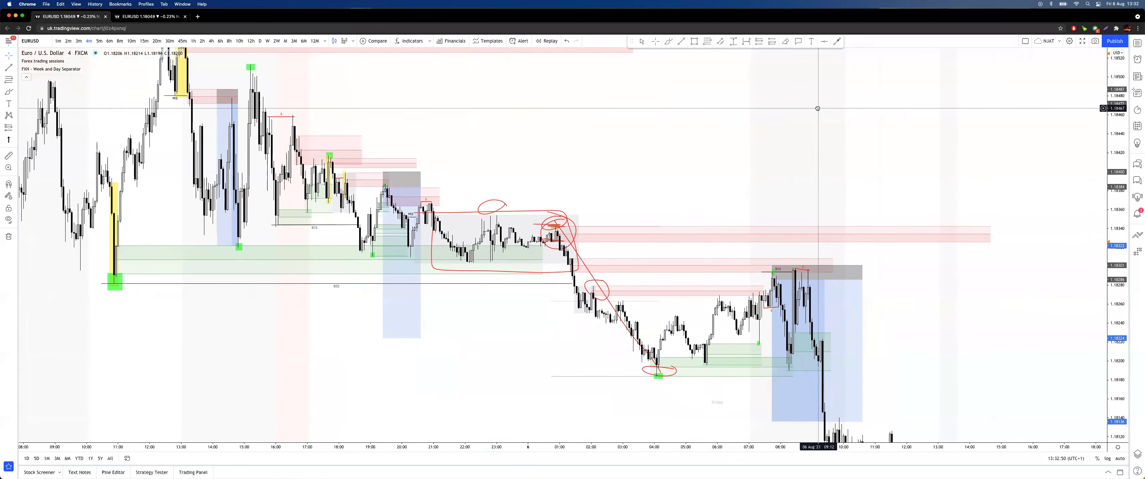
pyautogui.moveTo(598, 254)
pyautogui.mouseDown()
pyautogui.moveTo(569, 250)
pyautogui.moveTo(589, 259)
pyautogui.moveTo(584, 268)
pyautogui.mouseUp()
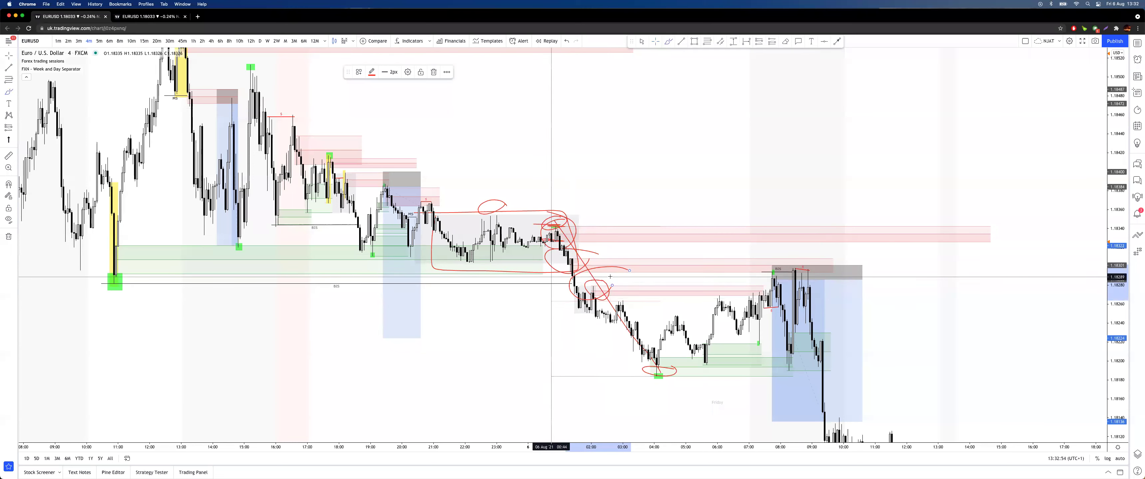
pyautogui.press('super+z')
pyautogui.press('super+z')
pyautogui.press('Escape')
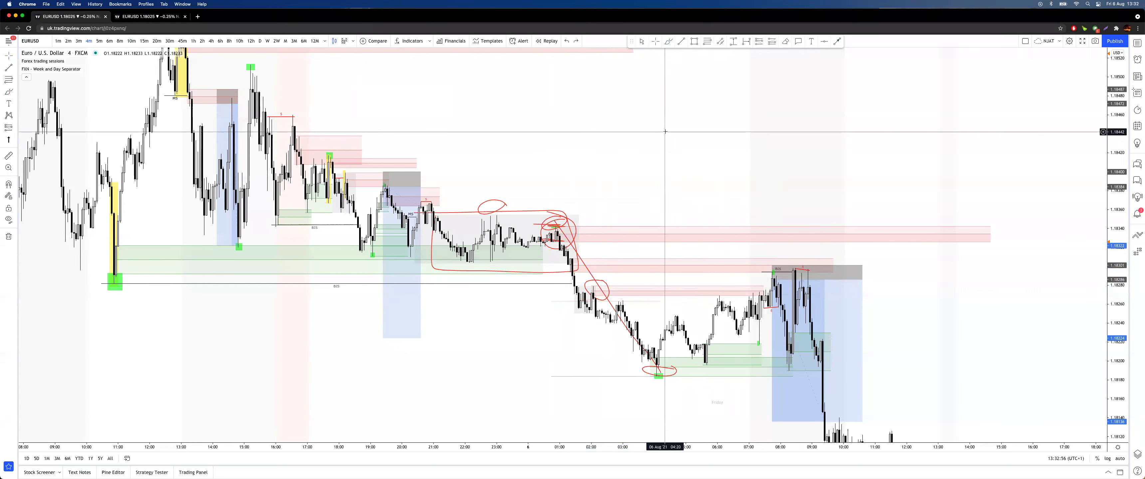
# Step: Switch the EURUSD chart to the 4-hour timeframe
pyautogui.moveTo(666, 131); pyautogui.dragTo(713, 187)
pyautogui.moveTo(817, 173); pyautogui.dragTo(659, 82)
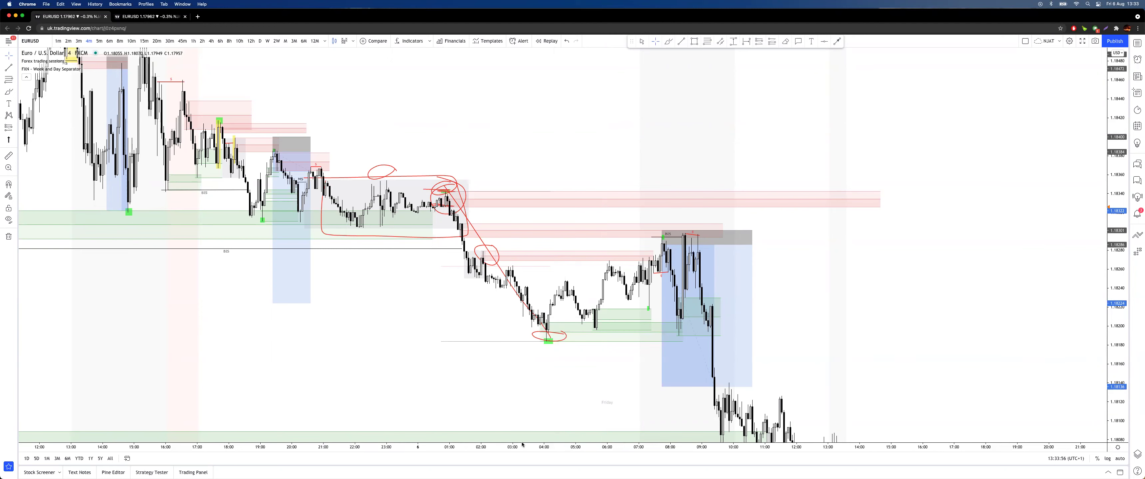
pyautogui.moveTo(821, 253); pyautogui.dragTo(665, 153)
pyautogui.scroll(-2, 790, 235)
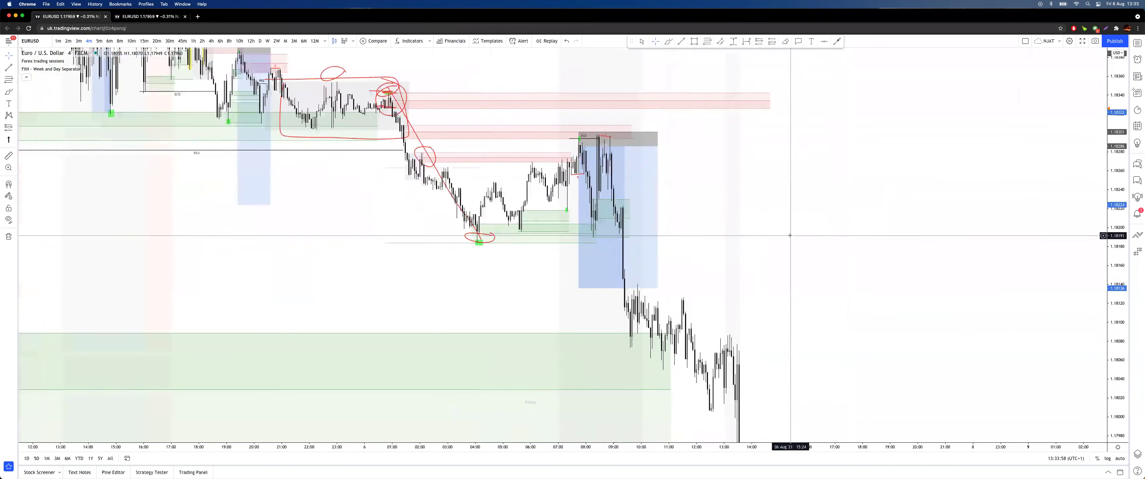
pyautogui.scroll(-2, 789, 235)
pyautogui.scroll(-3, 901, 237)
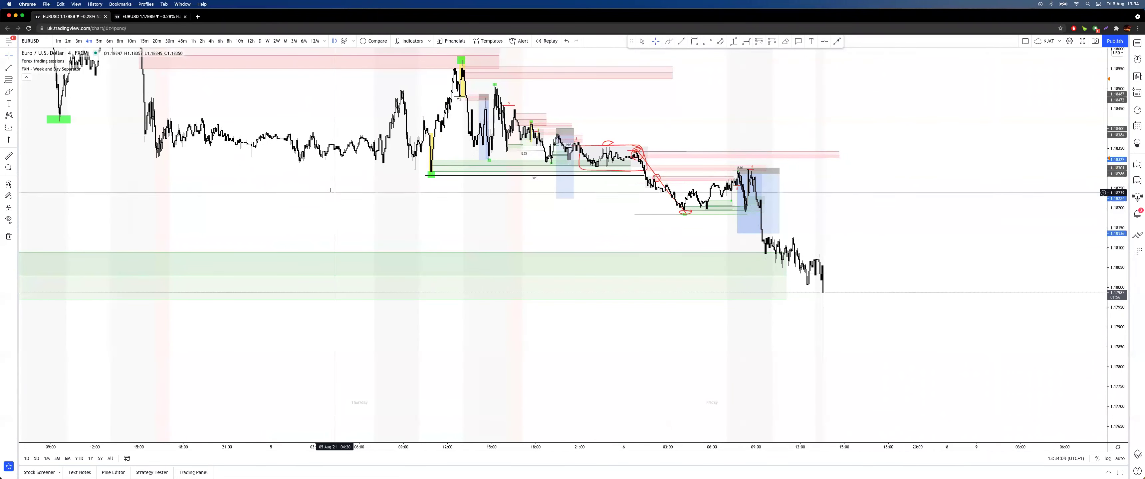
pyautogui.click(214, 41)
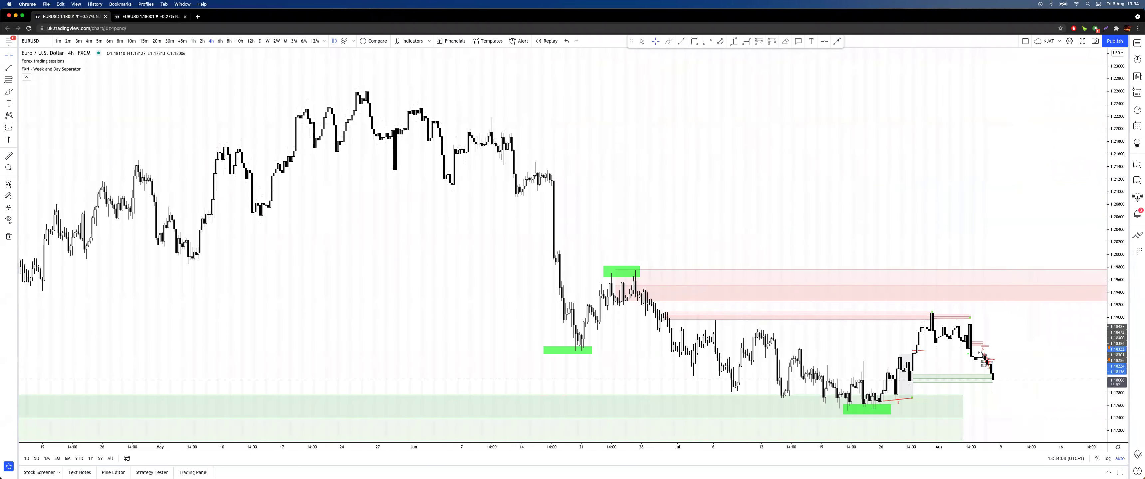